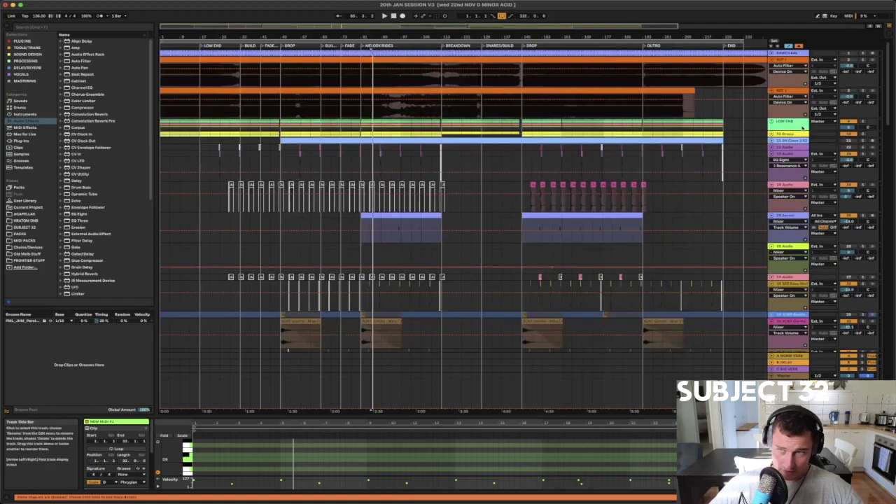
# Unfold the LOW END group, check its device chain, and start playback with the MAIN KICK track's devices shown
pyautogui.click(771, 122)
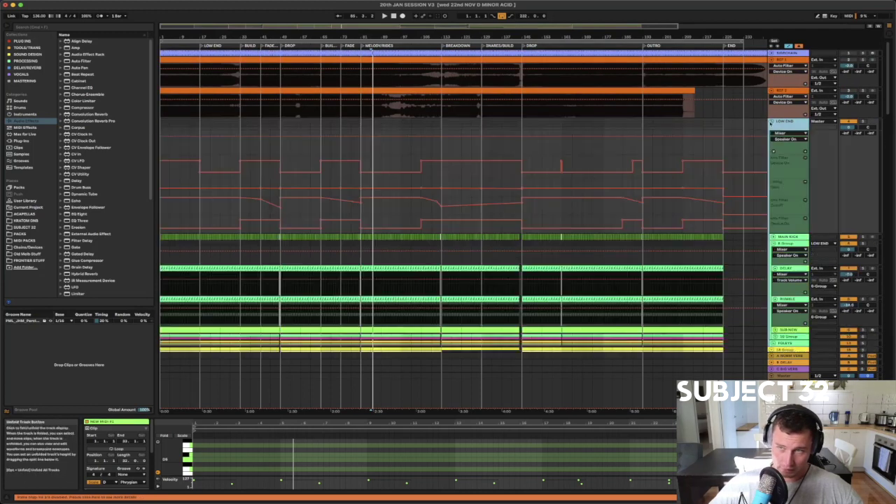
pyautogui.doubleClick(785, 122)
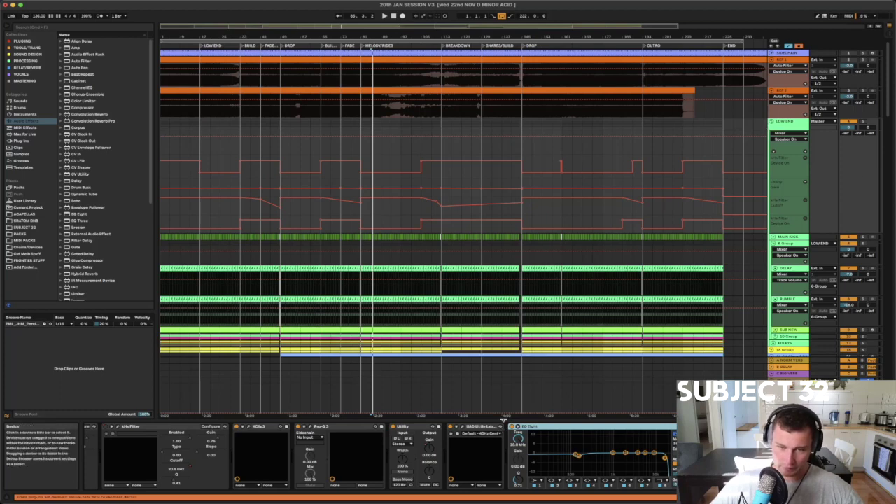
pyautogui.click(788, 237)
pyautogui.press('space')
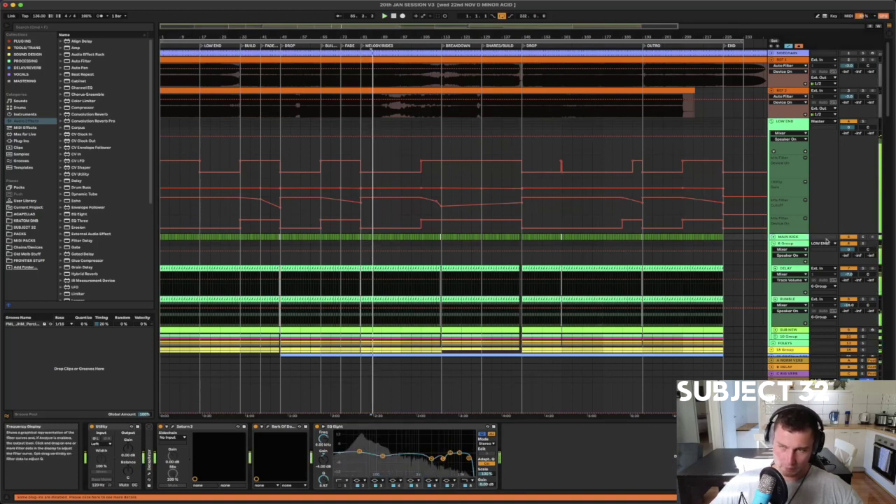
# Audition the low end while comparing the MAIN KICK's sound with its EQ Eight bypassed and re-enabled
pyautogui.press('space')
pyautogui.click(431, 459)
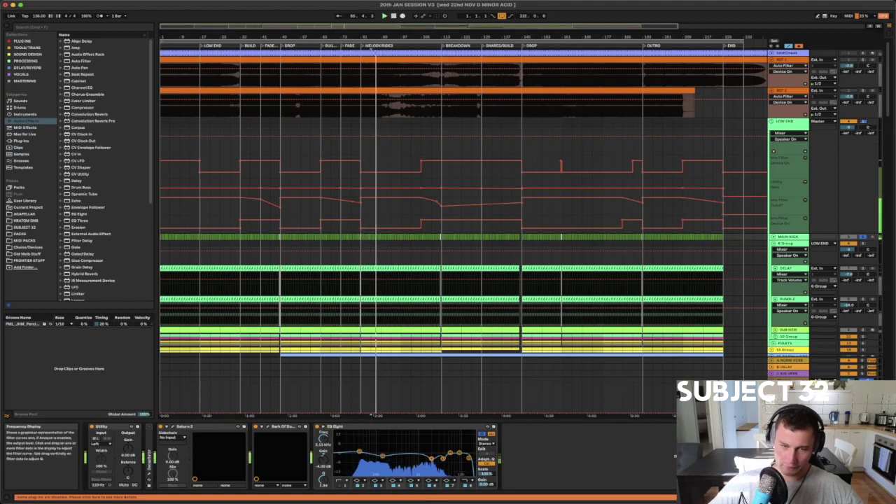
pyautogui.moveTo(432, 460); pyautogui.dragTo(431, 459)
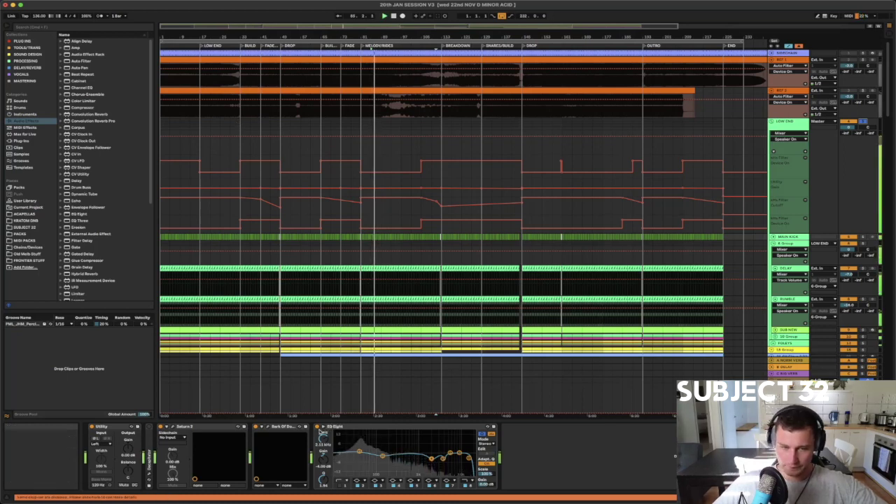
pyautogui.click(319, 427)
pyautogui.click(319, 428)
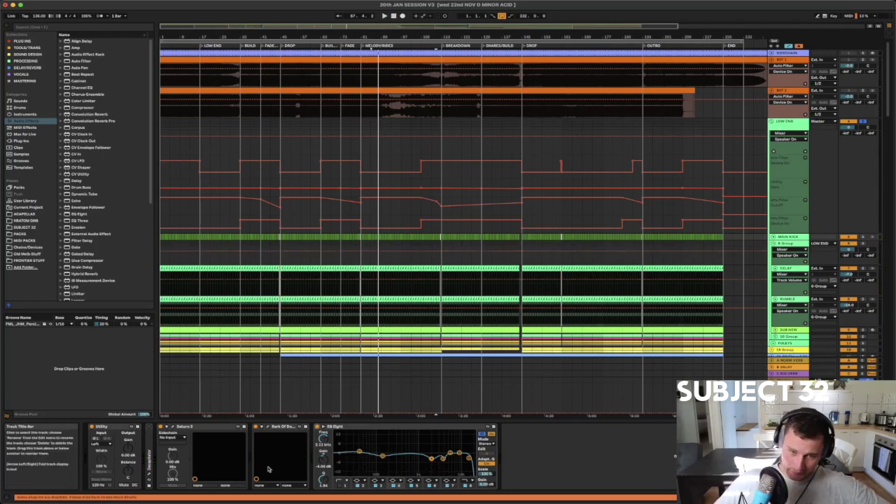
# Inspect the device chains of the LOW END group and DELAY track, then fold the group and show the Master chain
pyautogui.click(787, 139)
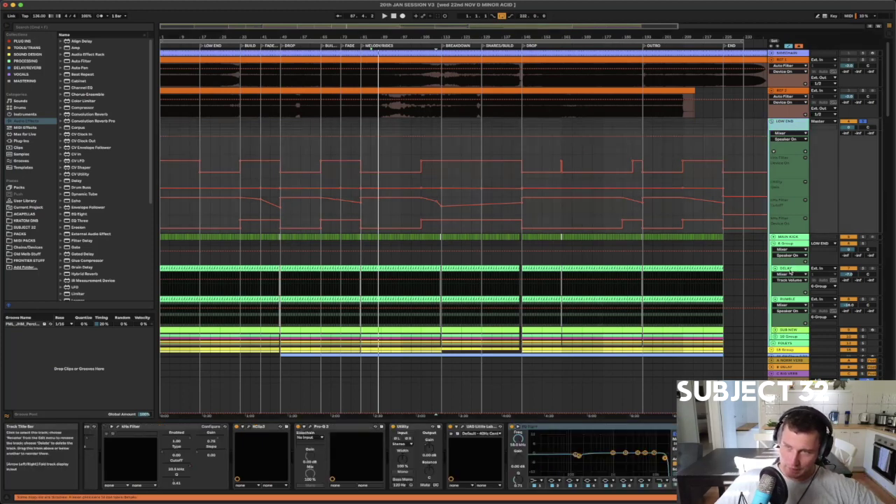
pyautogui.click(791, 273)
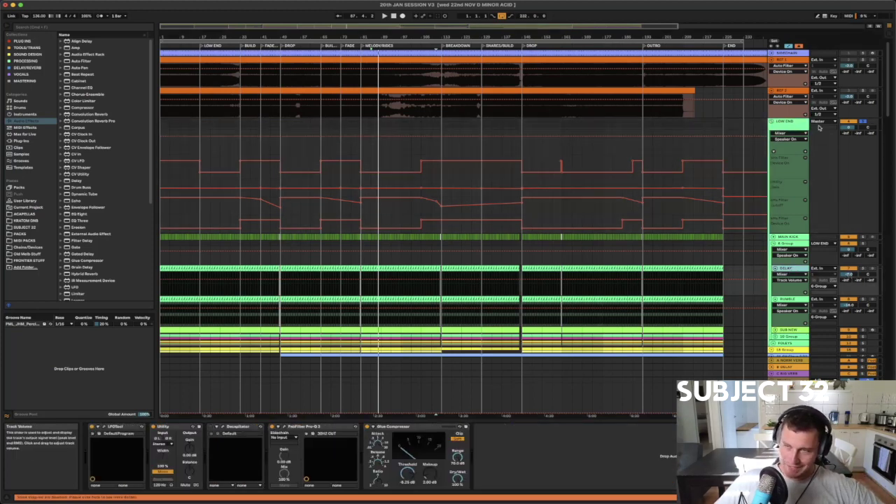
pyautogui.click(772, 121)
pyautogui.click(789, 382)
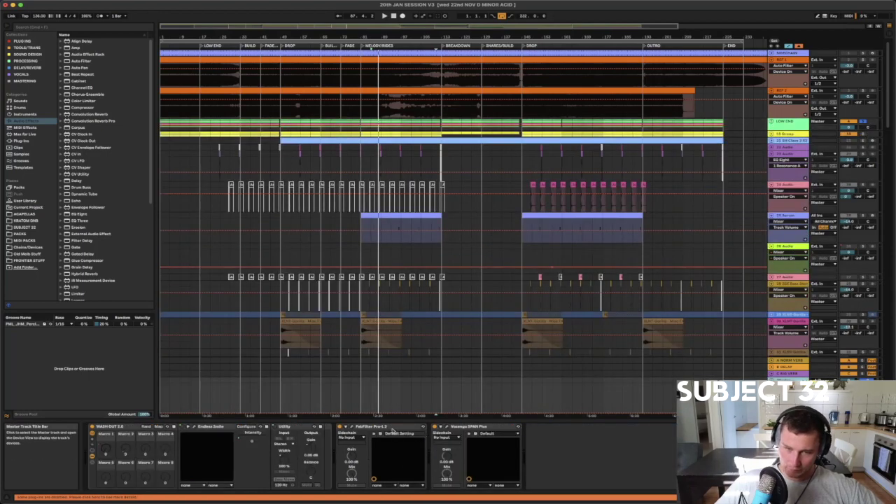
# Set the insert marker at bar 81 and solo the Phase Plant track for listening
pyautogui.click(360, 240)
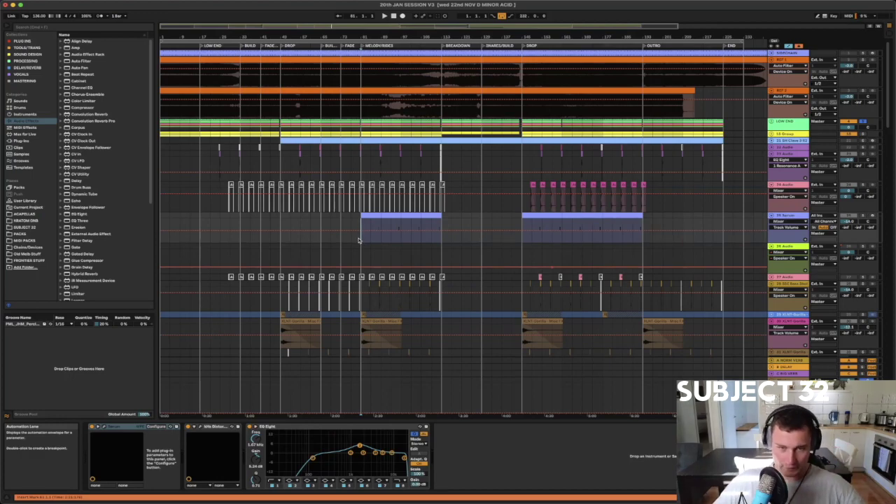
pyautogui.scroll(-12, 359, 240)
pyautogui.scroll(-15, 359, 241)
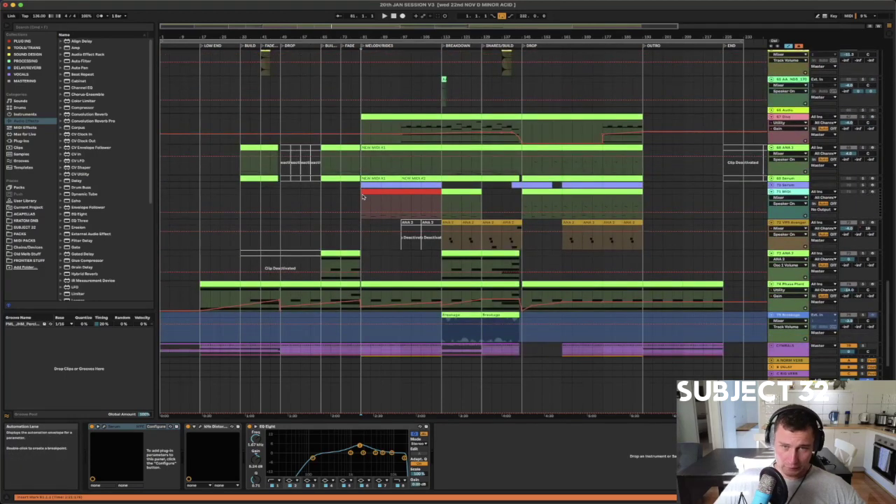
pyautogui.click(866, 287)
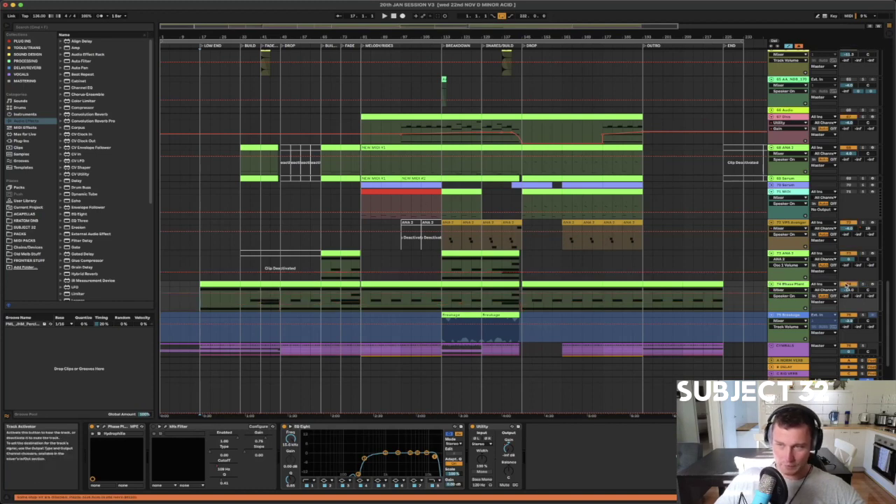
# Play the arrangement from bar 29 on the VPS Avenger track and review all tracks while listening
pyautogui.scroll(3, 646, 192)
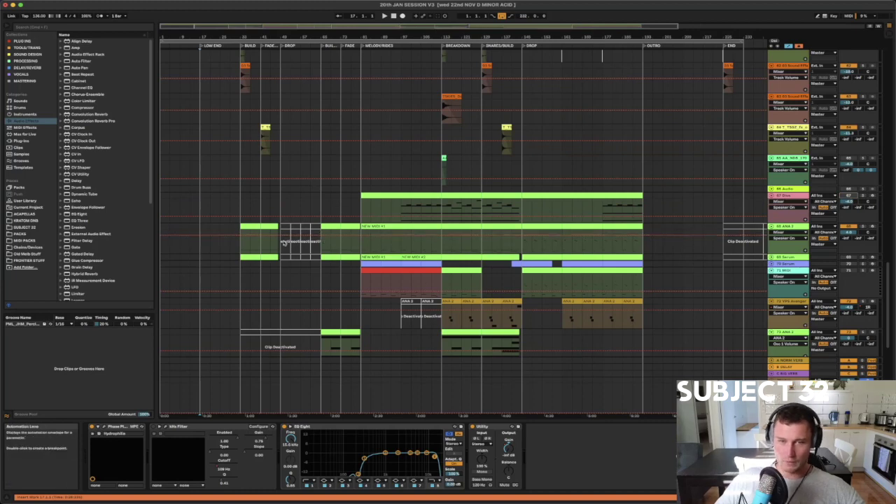
pyautogui.scroll(-3, 304, 251)
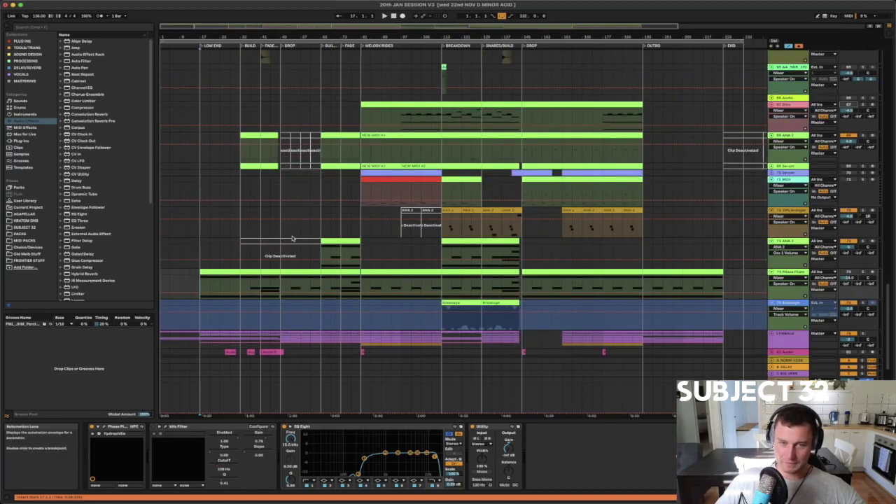
pyautogui.click(315, 212)
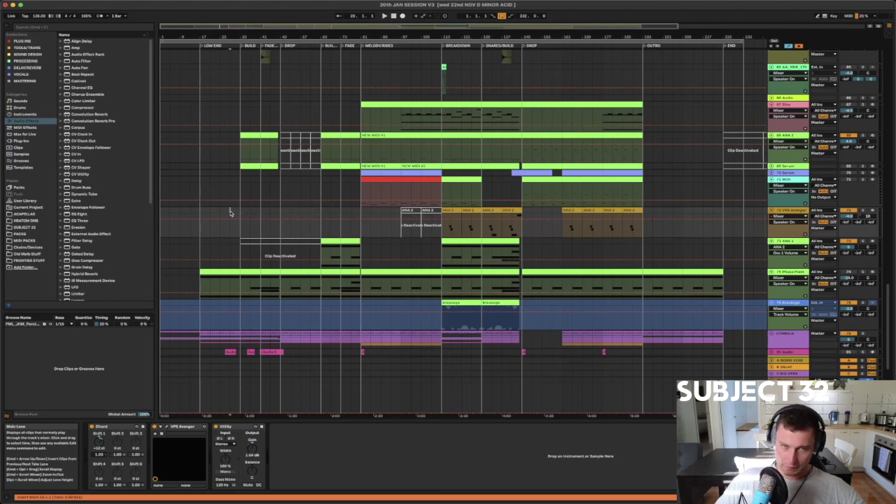
pyautogui.press('space')
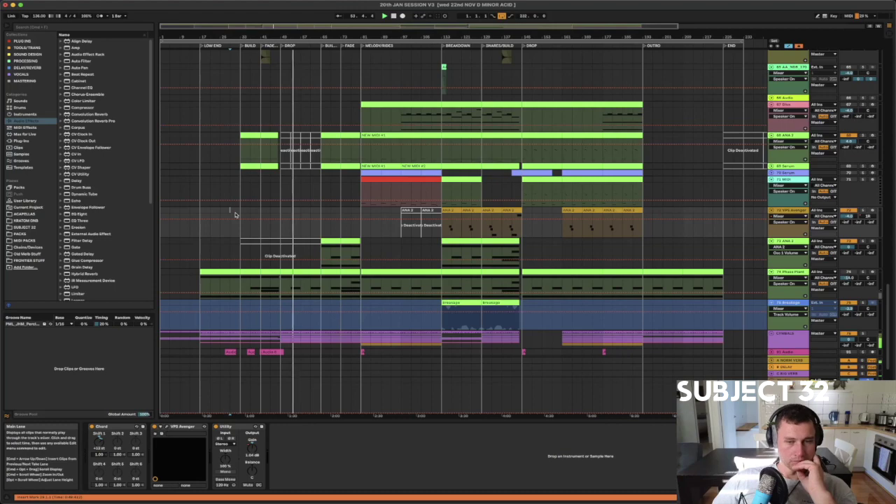
pyautogui.scroll(10, 238, 216)
pyautogui.scroll(15, 238, 217)
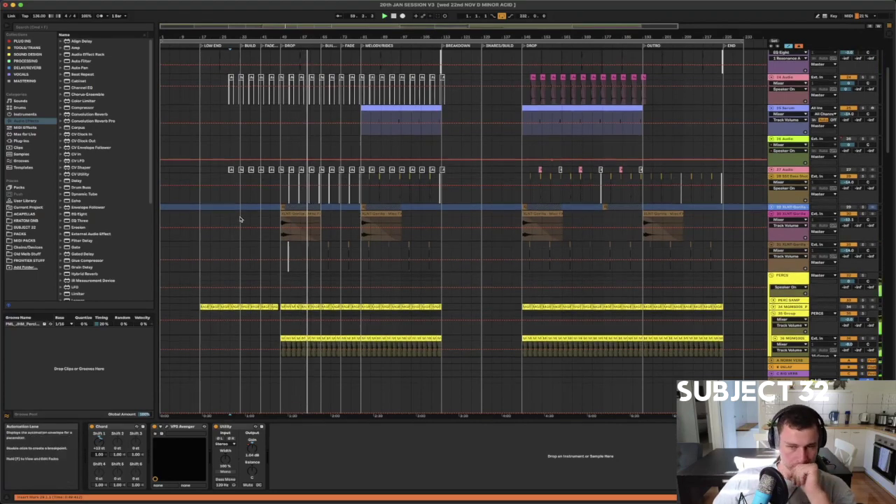
pyautogui.scroll(3, 240, 221)
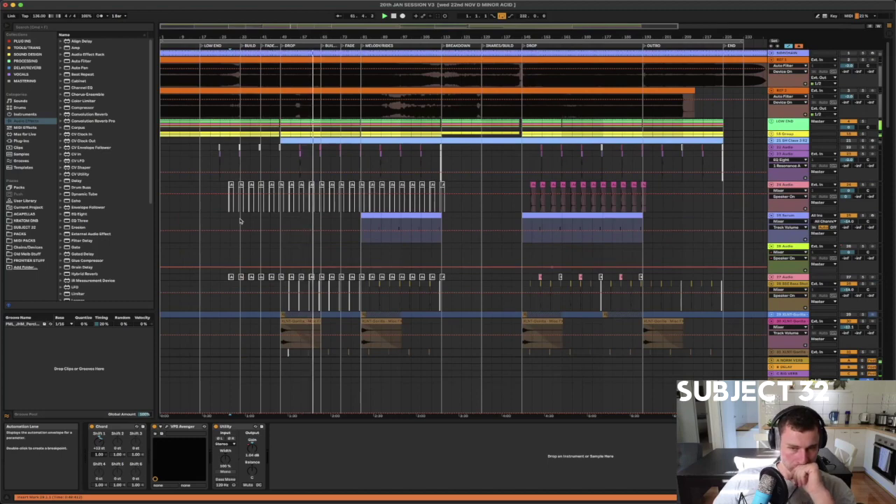
pyautogui.scroll(-4, 239, 222)
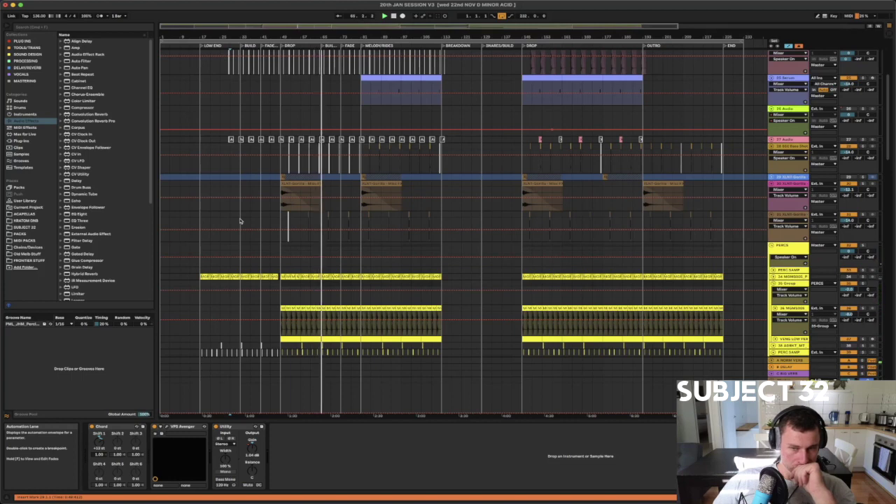
pyautogui.scroll(-15, 240, 222)
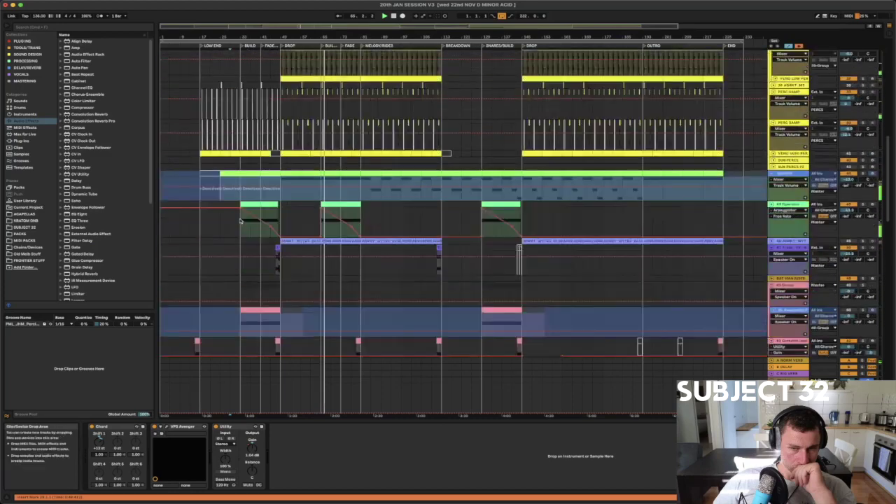
pyautogui.scroll(-12, 239, 222)
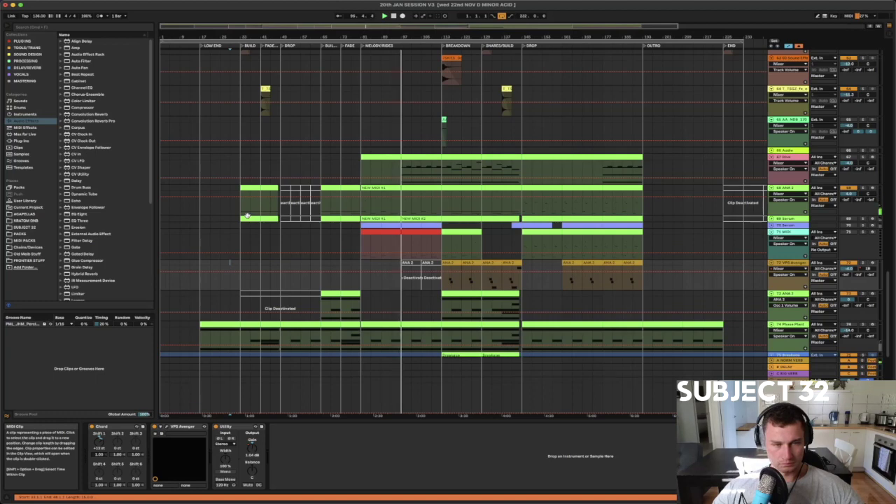
# Restart playback, then move the start point to bar 97 on the 71 MIDI track and play from there
pyautogui.press('space')
pyautogui.press('space')
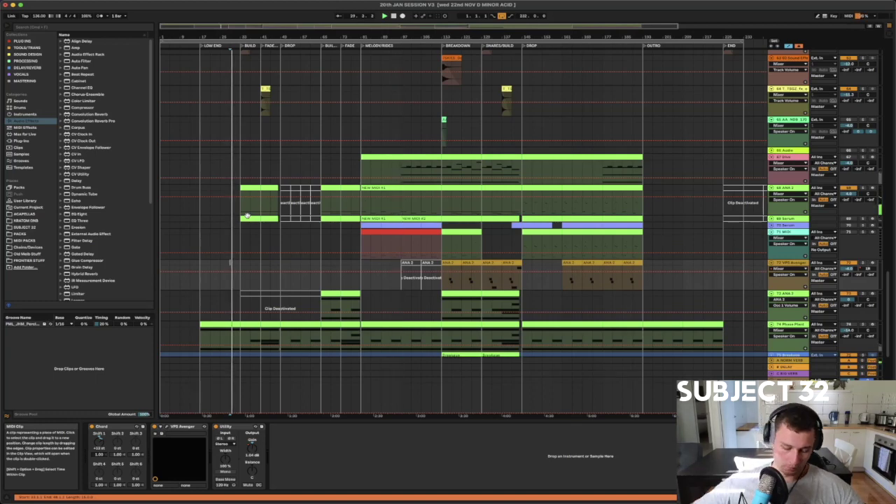
pyautogui.click(401, 245)
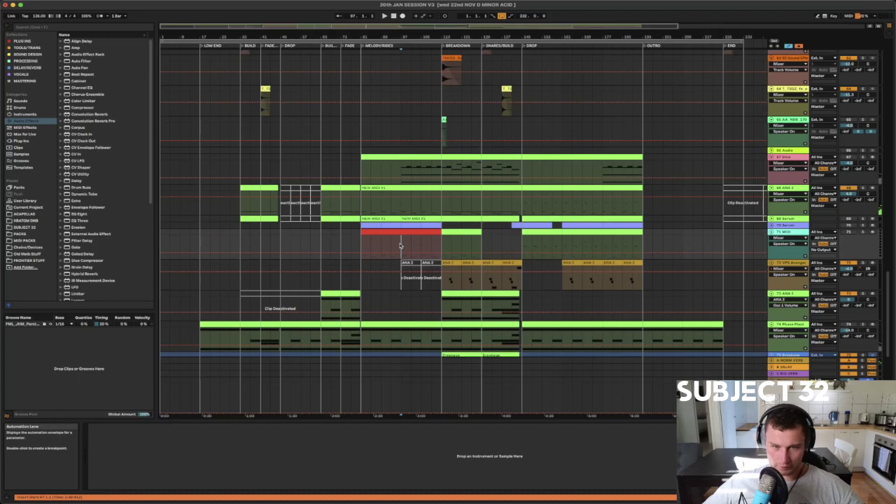
pyautogui.press('space')
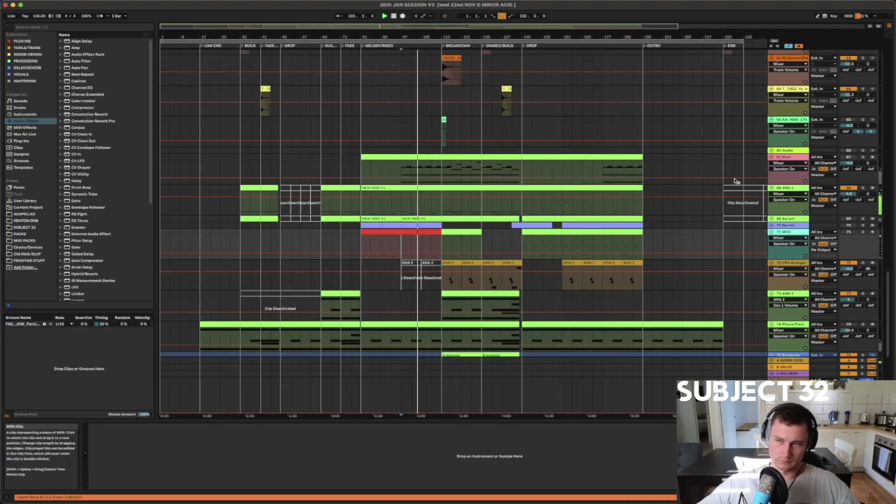
# Fold the 71 MIDI track and open the ANA 2 track's NEW MIDI #1 clip in an enlarged note editor with playback stopped
pyautogui.click(772, 231)
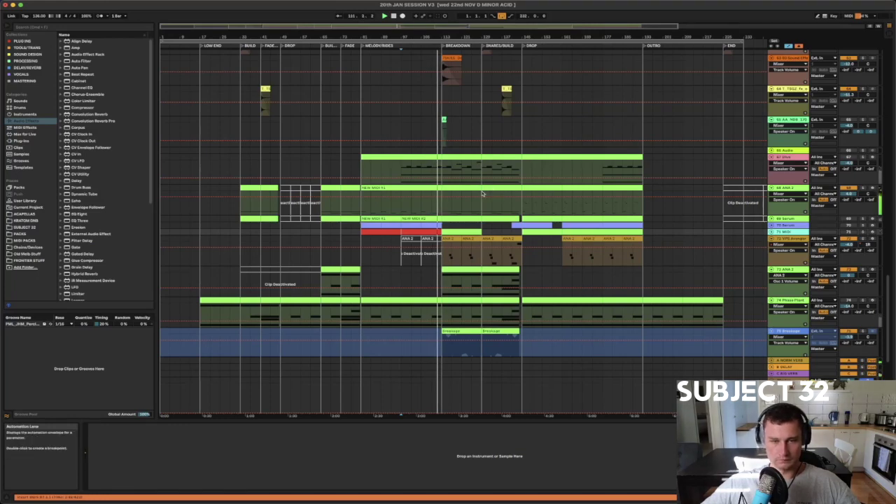
pyautogui.doubleClick(427, 189)
pyautogui.scroll(-3, 429, 457)
pyautogui.moveTo(805, 416); pyautogui.dragTo(809, 194)
pyautogui.press('space')
pyautogui.click(812, 275)
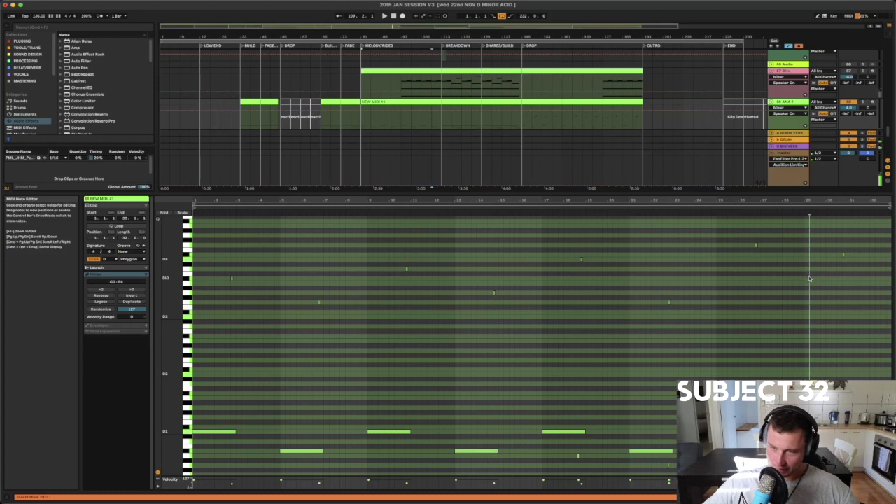
pyautogui.scroll(-1, 809, 279)
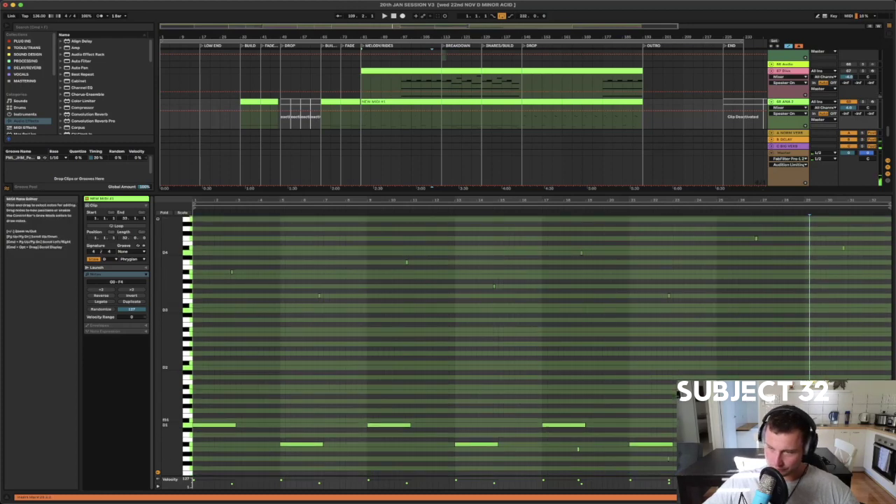
pyautogui.scroll(-3, 490, 343)
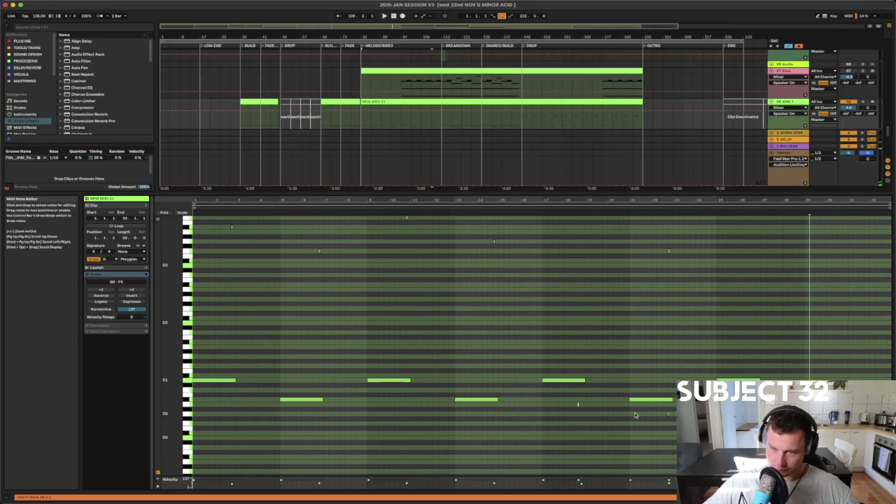
# Replace the short G0 note before bar 23 with a lowered copy of the A0 note, and duplicate the low notes into the last eight bars
pyautogui.moveTo(542, 407); pyautogui.dragTo(611, 410)
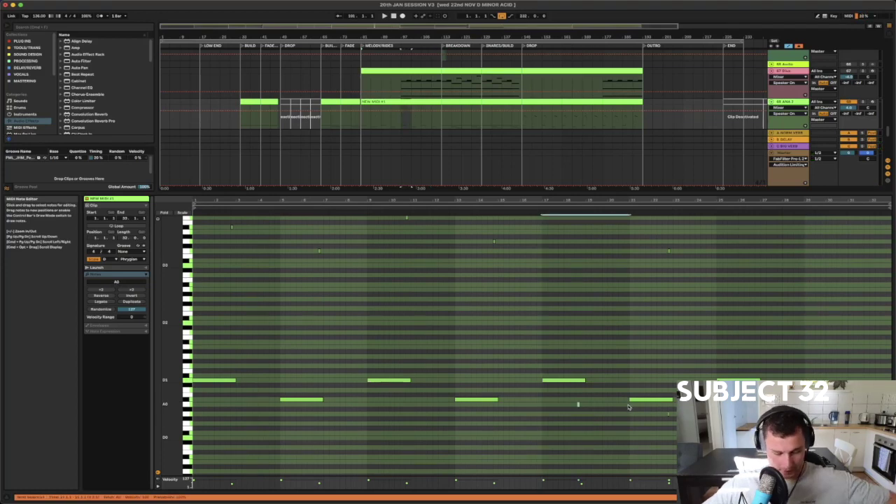
pyautogui.click(629, 406)
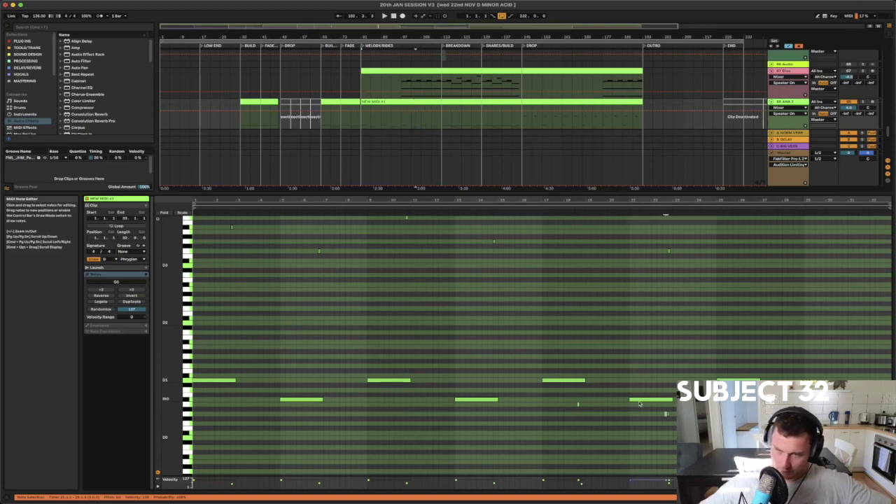
pyautogui.click(667, 415)
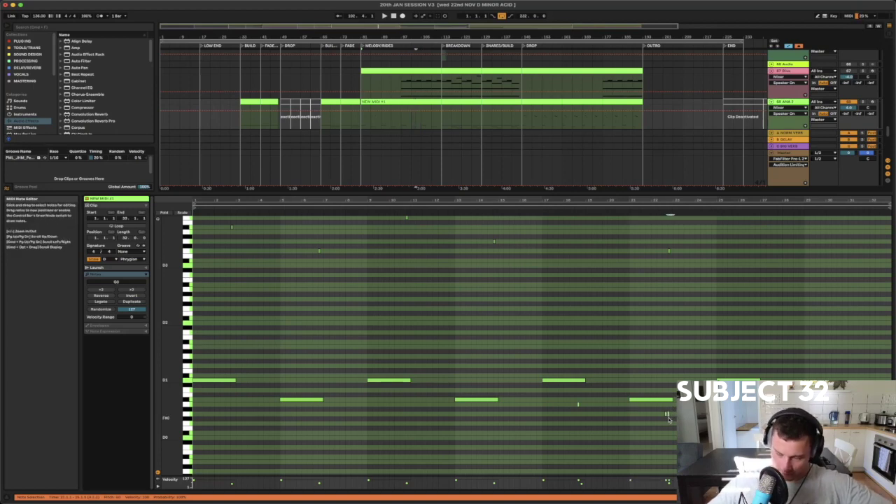
pyautogui.click(668, 418)
pyautogui.moveTo(542, 414); pyautogui.dragTo(769, 431)
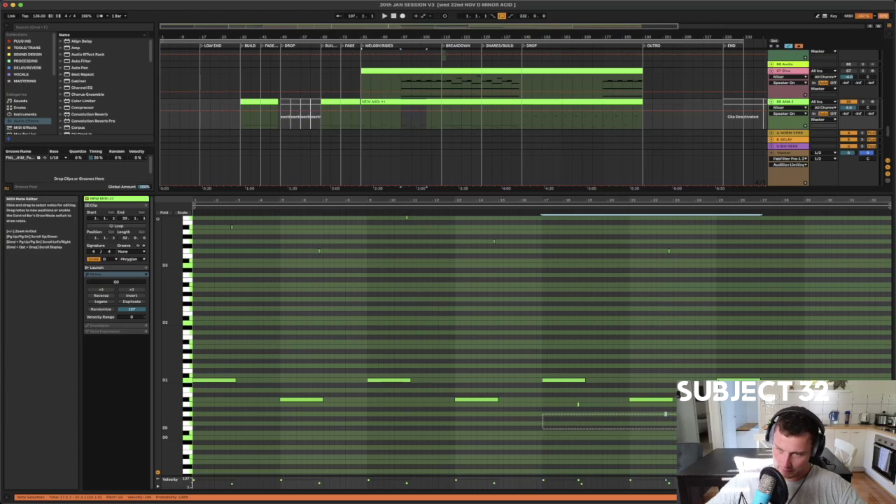
pyautogui.press('super+d')
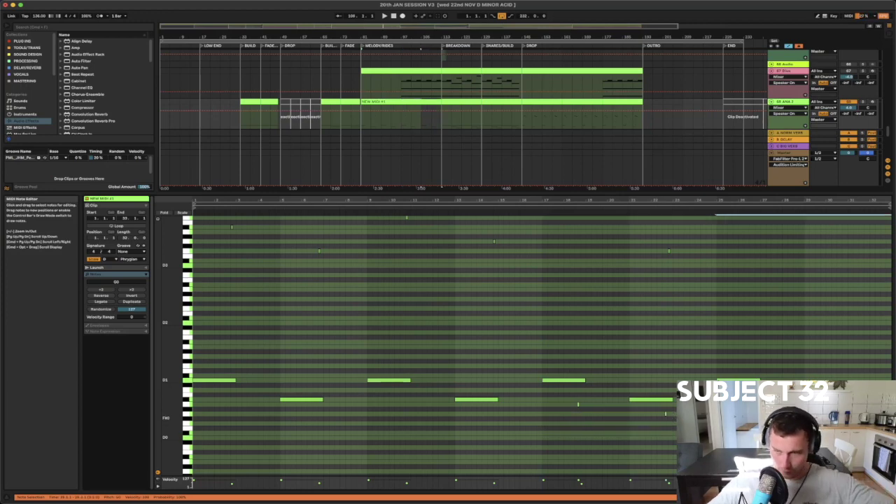
# Play the edited clip, bring back the ANA 2 device chain, and set the insert marker near bar 109
pyautogui.press('space')
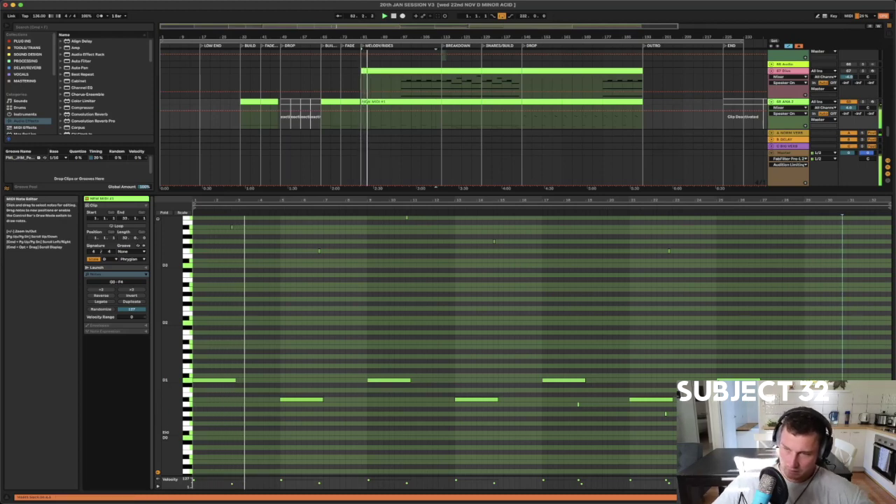
pyautogui.hotkey('shift', 'Tab')
pyautogui.click(429, 127)
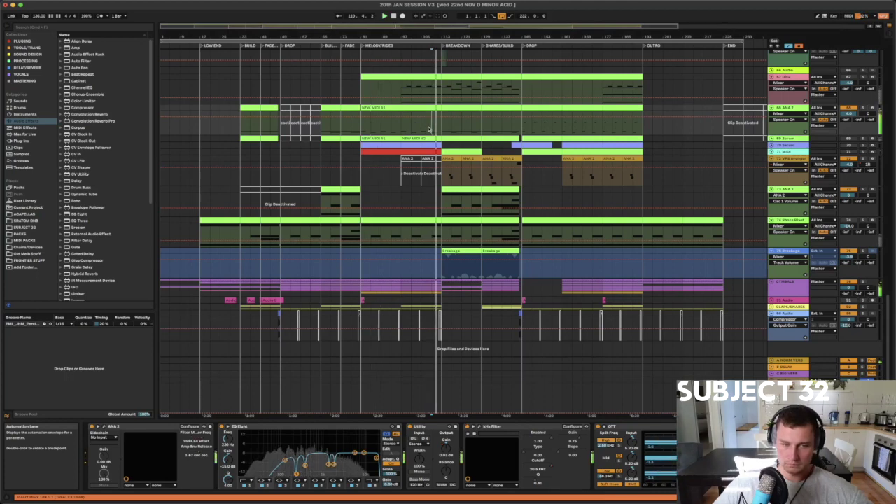
# Open the ANA 2 track's NEW MIDI #1 clip and lower the short high note just before bar 31 to C4
pyautogui.doubleClick(431, 107)
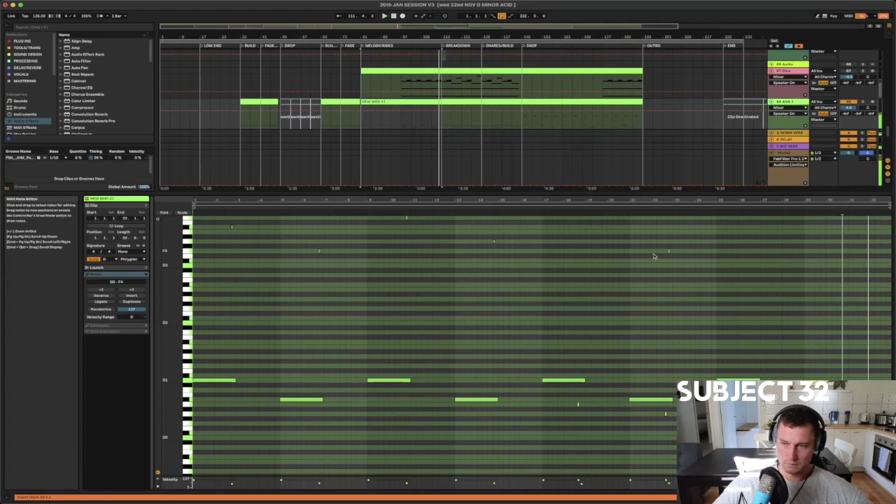
pyautogui.scroll(5, 848, 290)
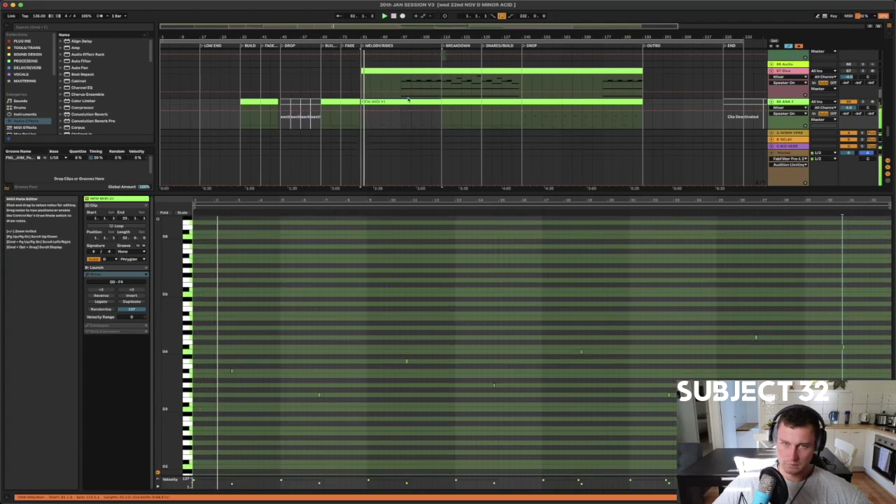
pyautogui.click(430, 120)
pyautogui.moveTo(832, 337); pyautogui.dragTo(856, 365)
pyautogui.press('Down')
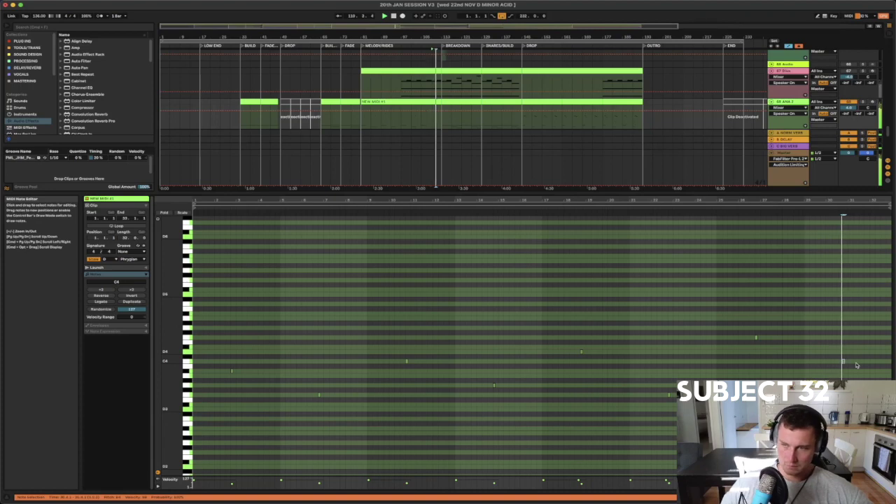
pyautogui.press('Down')
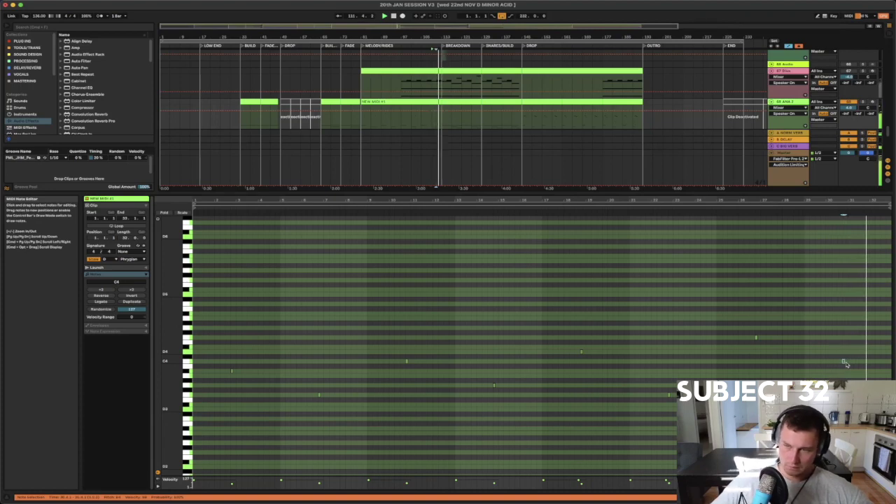
# Select every C4 note in the clip to check their placement, then return to the ANA 2 device chain
pyautogui.click(832, 362)
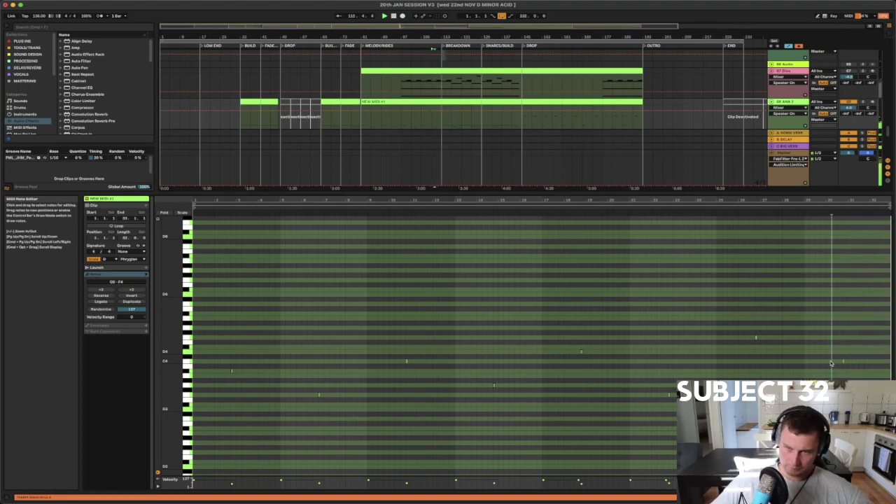
pyautogui.click(186, 362)
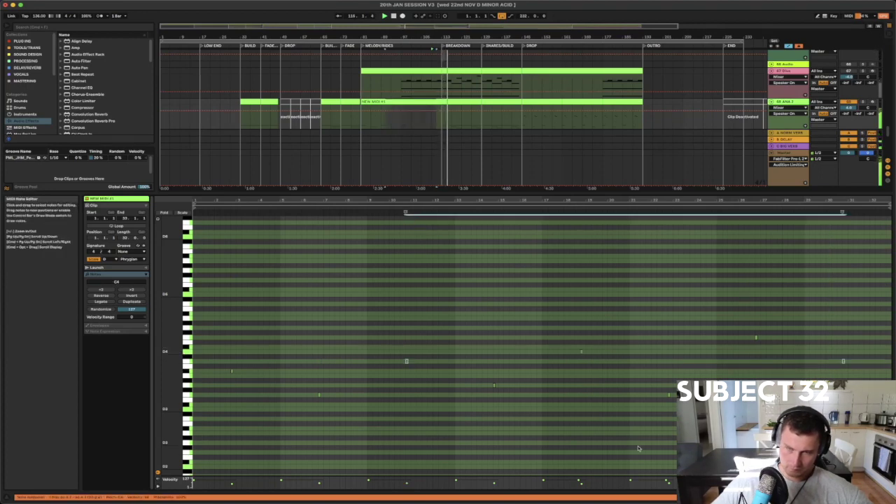
pyautogui.scroll(-5, 630, 357)
pyautogui.scroll(5, 630, 357)
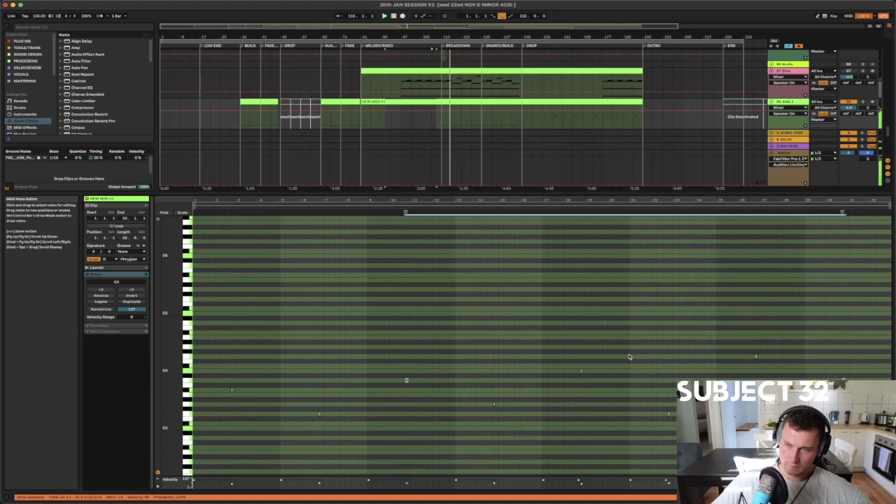
pyautogui.hotkey('shift', 'Tab')
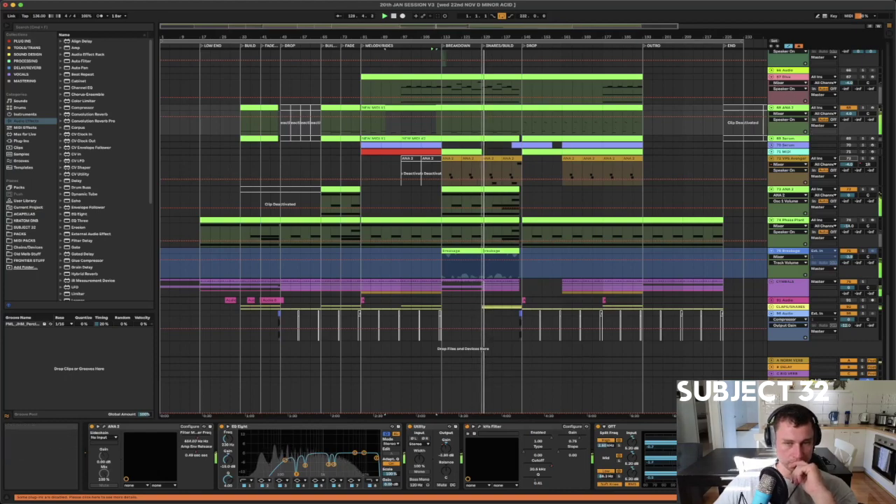
# Set the Kickstart 2 mix on the ANA 2 track to 40% and close the plug-in window
pyautogui.scroll(20, 514, 145)
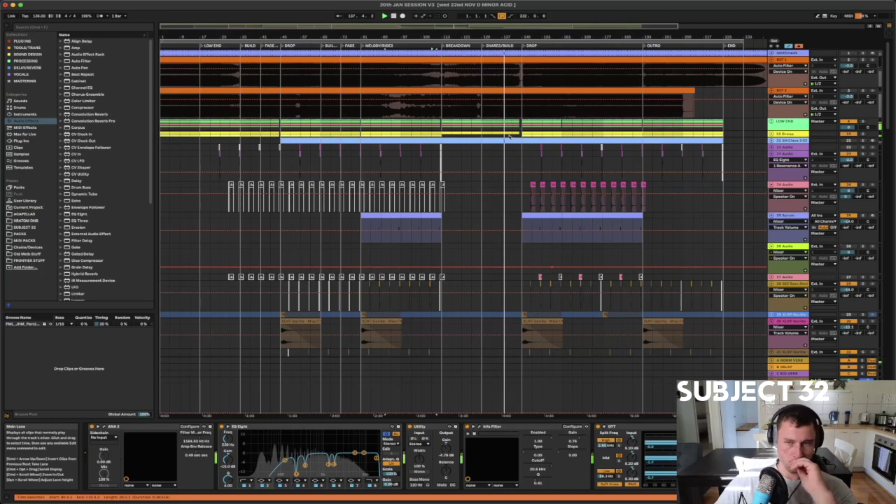
pyautogui.scroll(-10, 510, 137)
pyautogui.scroll(-10, 510, 138)
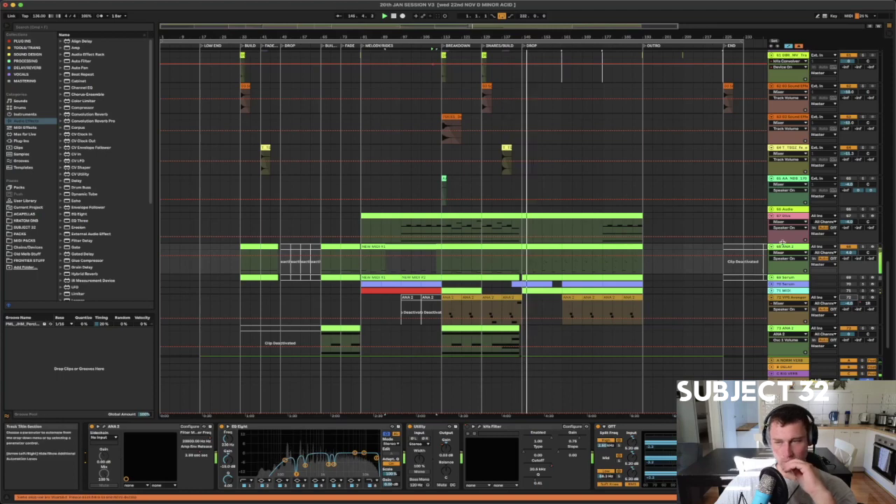
pyautogui.hscroll(10, 606, 428)
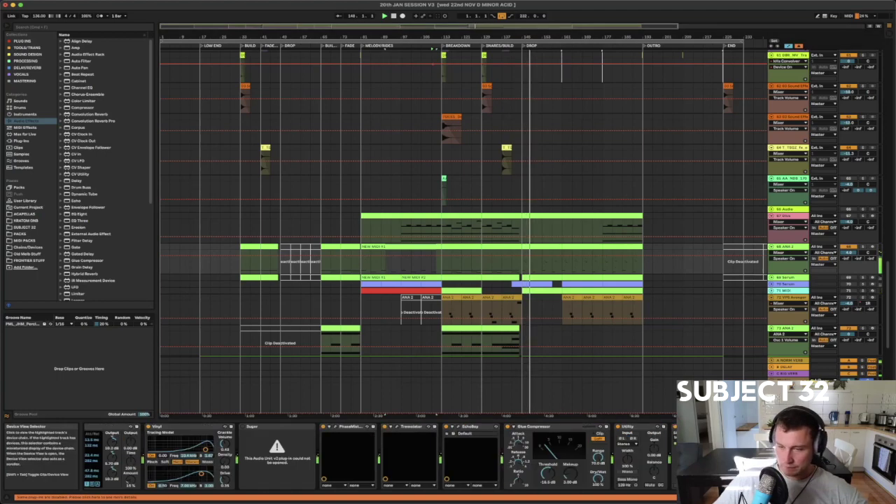
pyautogui.click(607, 426)
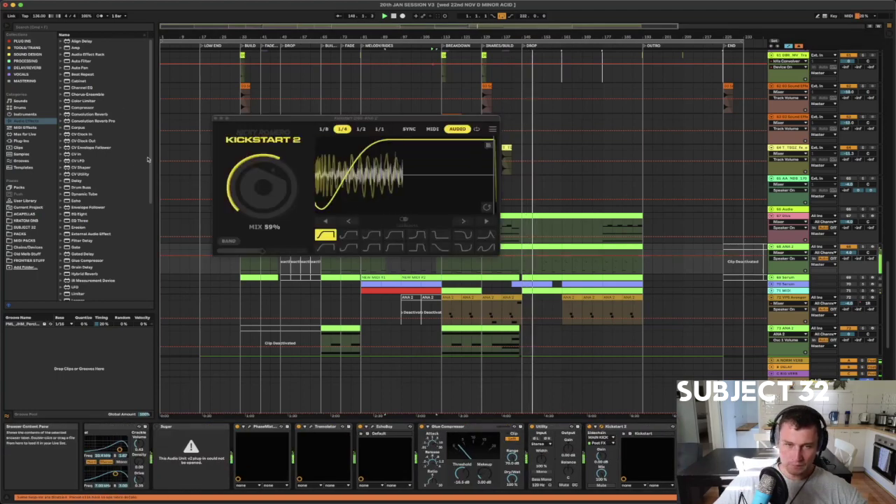
pyautogui.moveTo(250, 194); pyautogui.dragTo(250, 198)
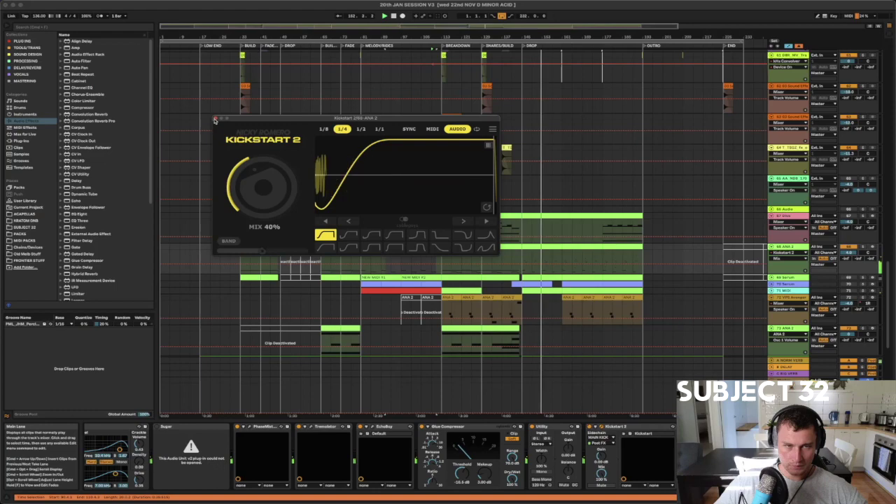
pyautogui.click(216, 119)
# Solo the 68 ANA 2 track
pyautogui.scroll(10, 589, 189)
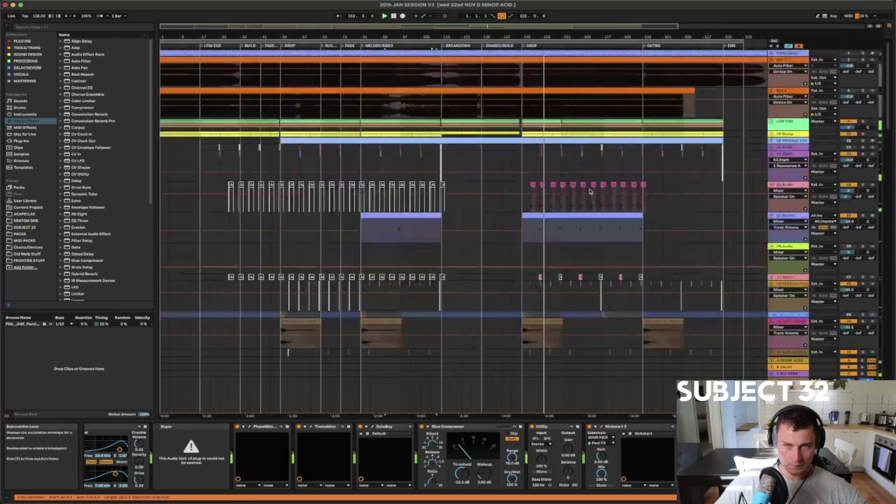
pyautogui.scroll(-10, 589, 189)
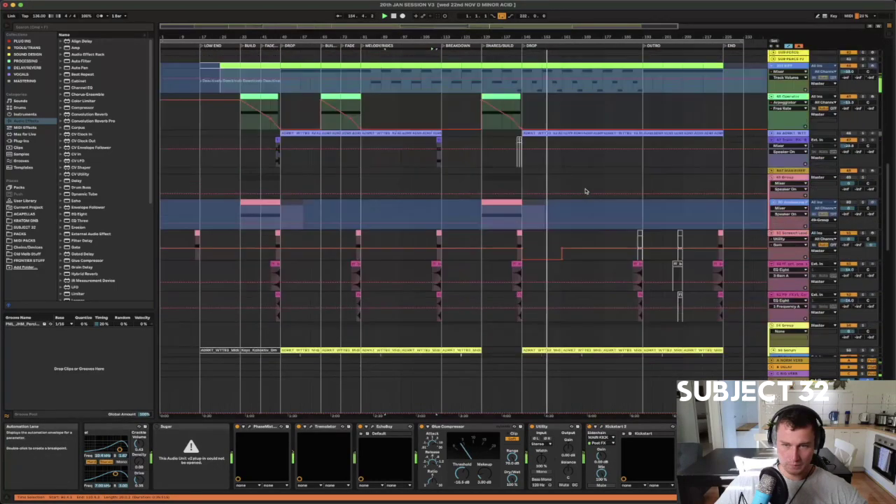
pyautogui.scroll(-10, 587, 192)
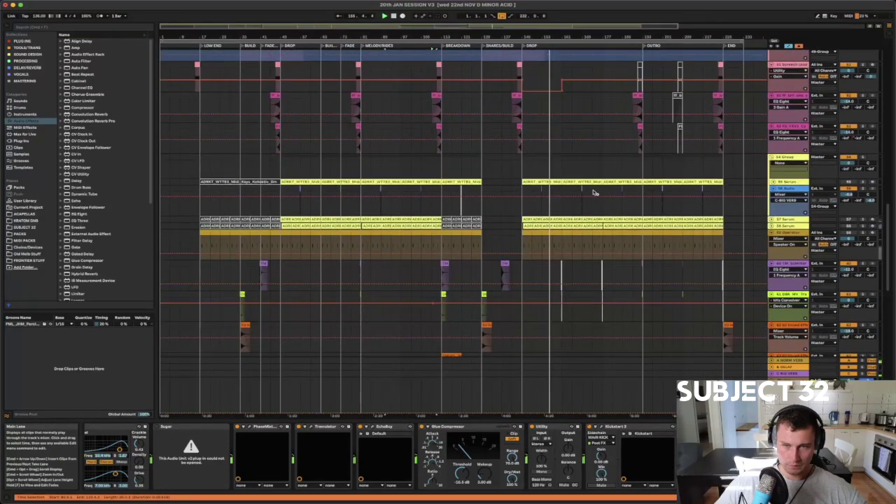
pyautogui.click(862, 180)
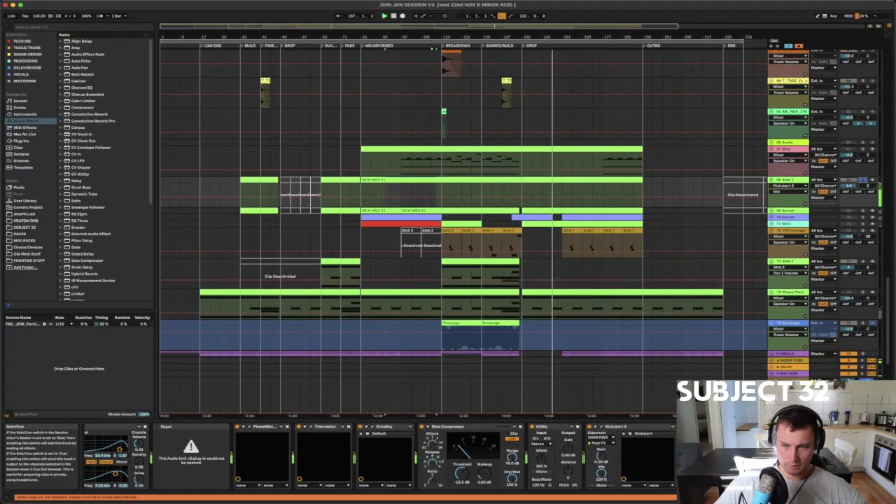
# Add a Compressor to the ANA 2 device chain, placed after the Reverb
pyautogui.moveTo(805, 497); pyautogui.dragTo(809, 498)
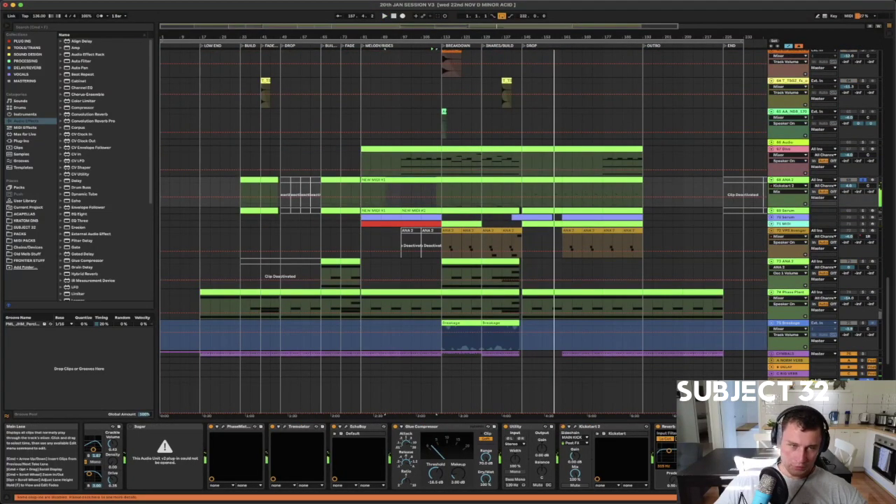
pyautogui.moveTo(84, 109); pyautogui.dragTo(635, 460)
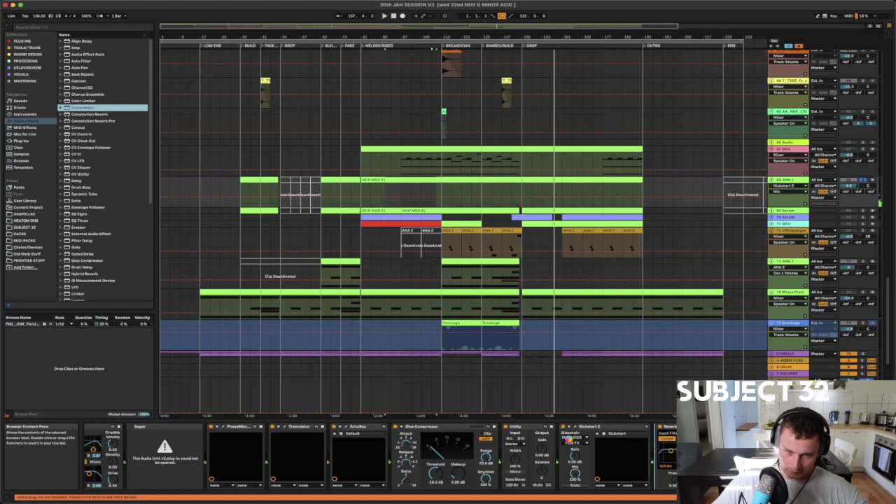
pyautogui.moveTo(565, 438); pyautogui.dragTo(665, 456)
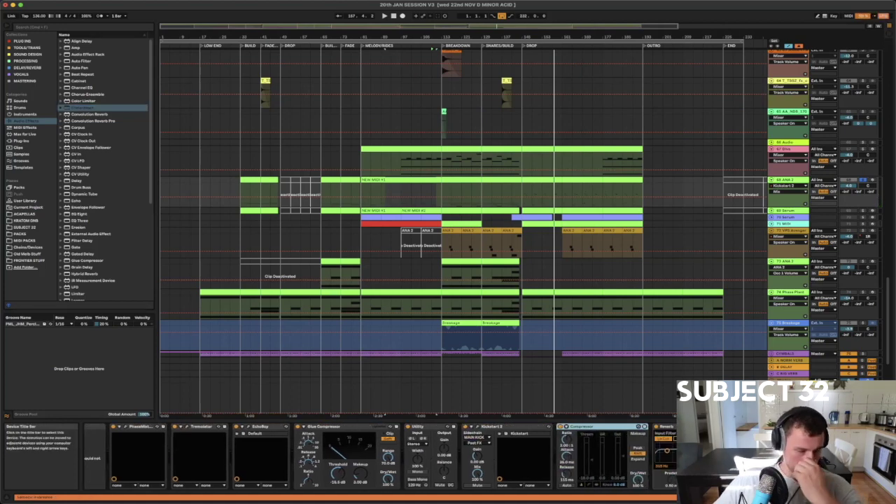
pyautogui.press('Delete')
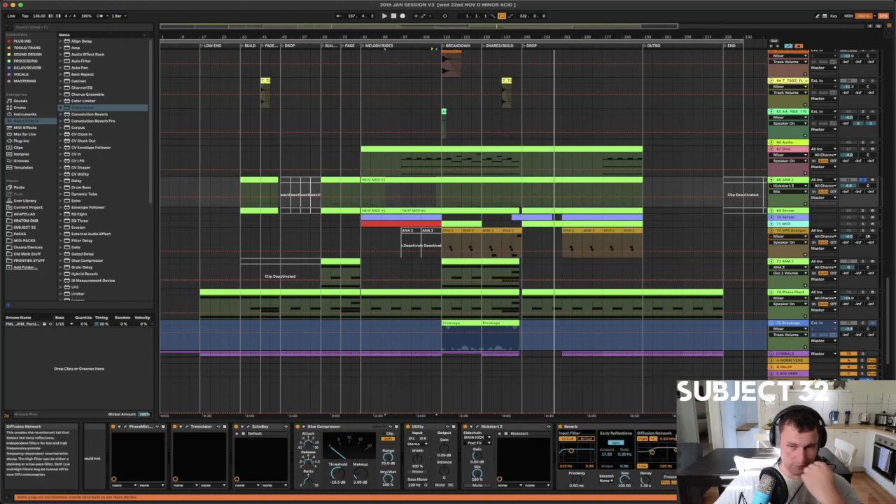
# Switch off ANA 2's Reverb and Kickstart 2, and choose the SIDECHAIN track as the Compressor's sidechain source
pyautogui.click(560, 426)
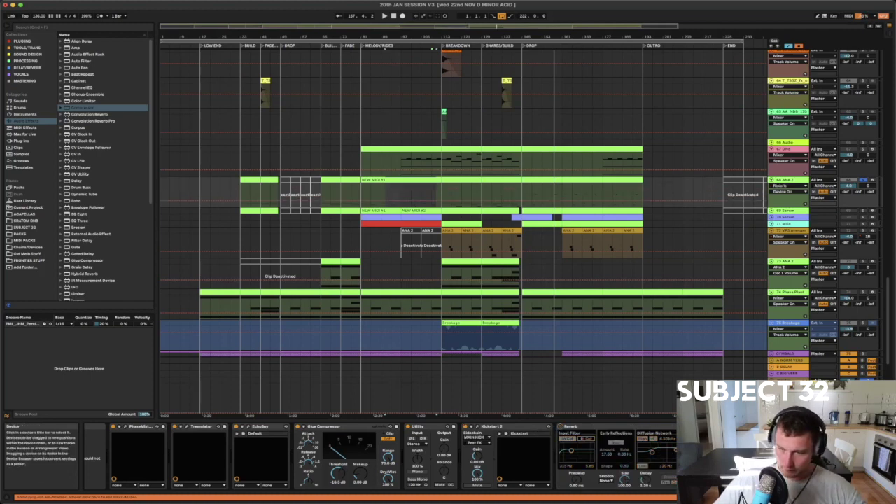
pyautogui.click(466, 427)
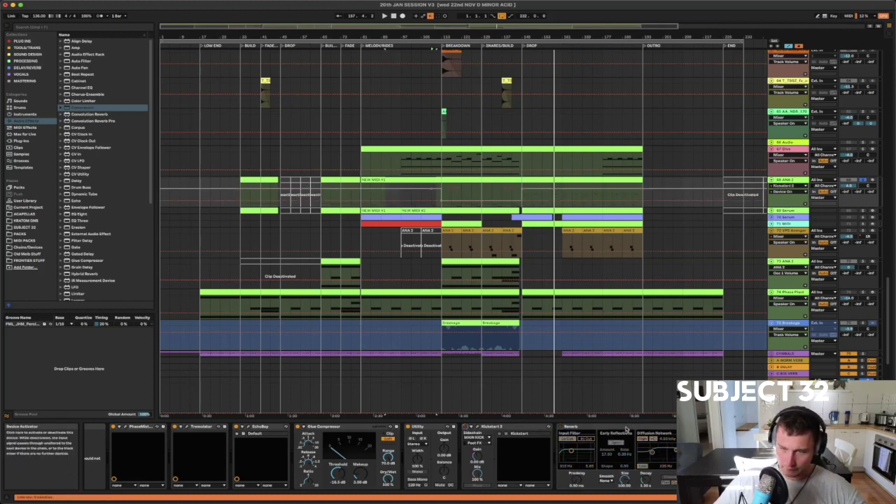
pyautogui.click(303, 426)
pyautogui.click(776, 439)
pyautogui.scroll(5, 776, 308)
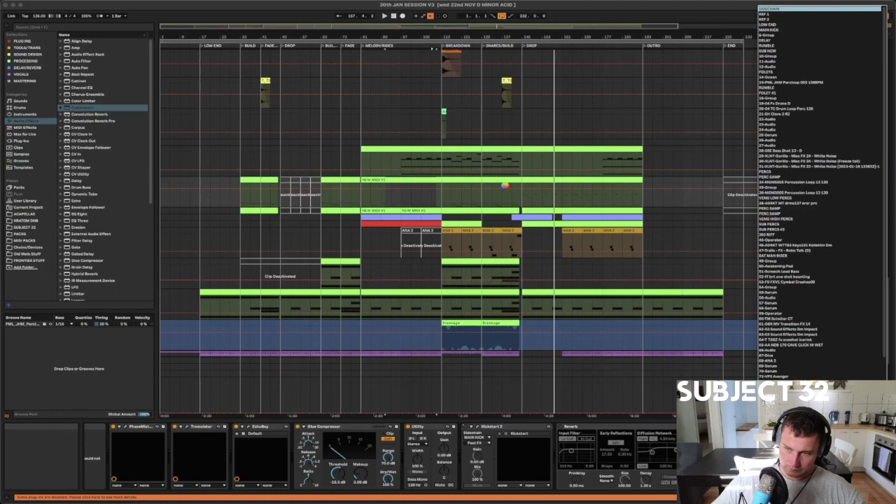
# Expand the SIDECHAIN track and deactivate its clip section between the BREAKDOWN and DROP locators, from bar 113 to bar 145
pyautogui.scroll(20, 505, 187)
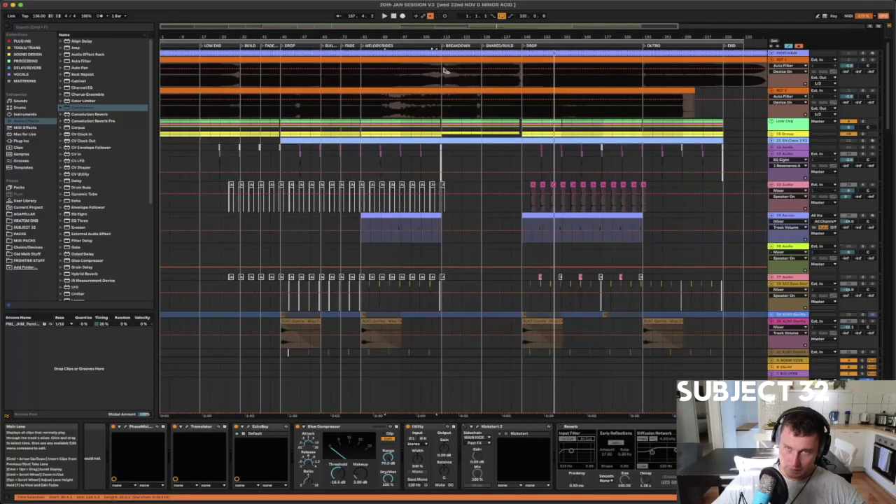
pyautogui.scroll(2, 465, 82)
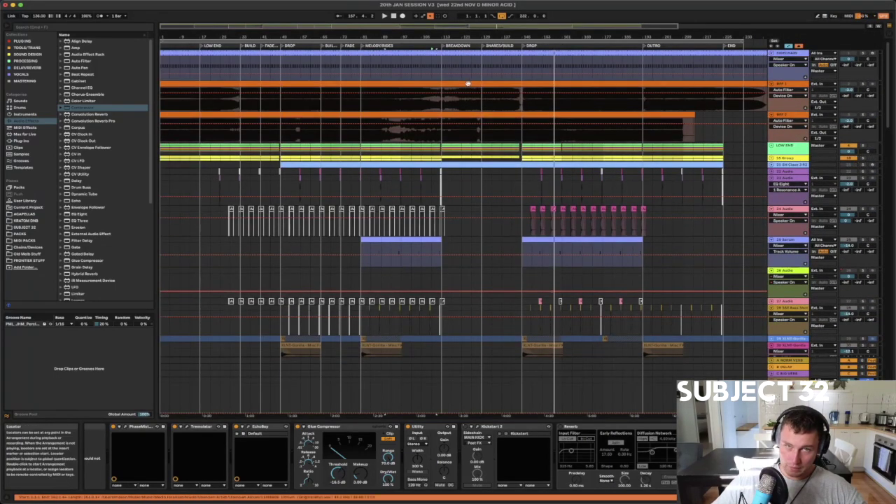
pyautogui.moveTo(442, 66); pyautogui.dragTo(522, 65)
pyautogui.press('0')
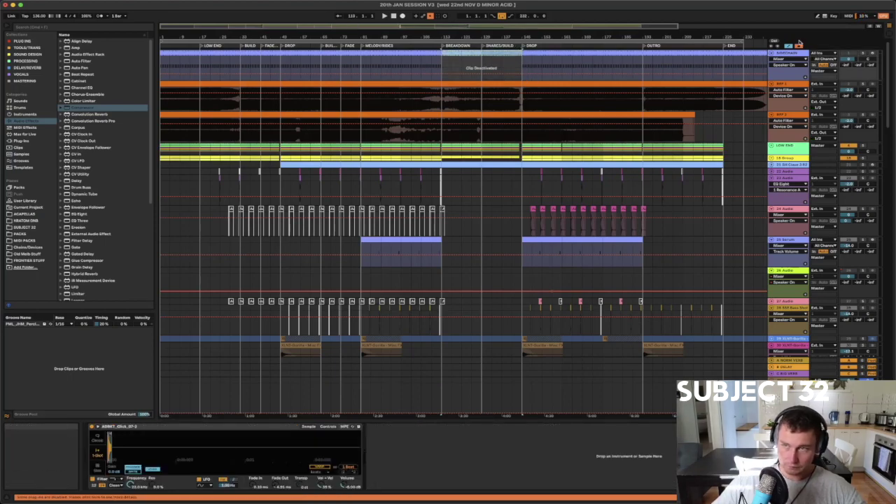
# Bring back the ANA 2 device chain and adjust the Compressor's ratio and threshold during playback
pyautogui.scroll(-10, 628, 95)
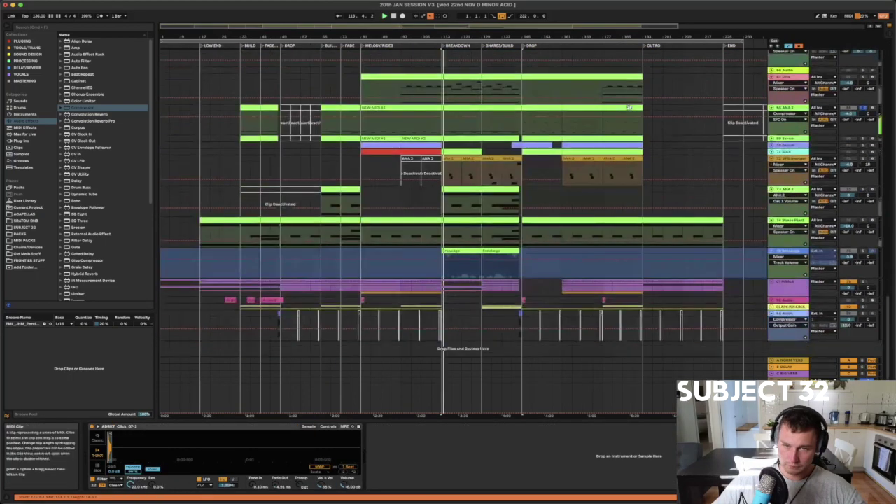
pyautogui.click(789, 107)
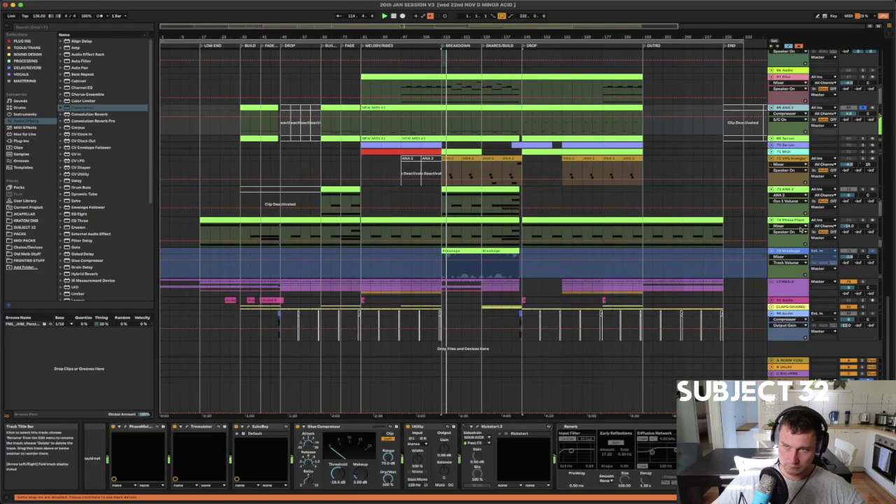
pyautogui.click(812, 448)
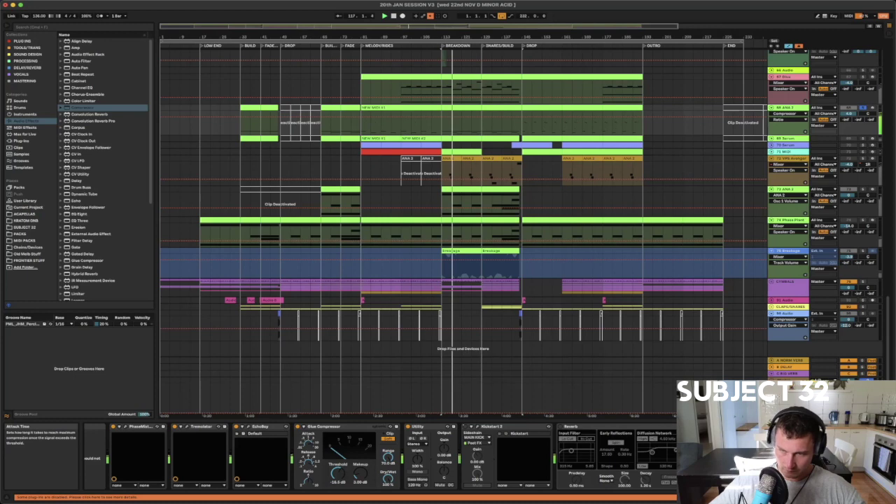
pyautogui.click(812, 479)
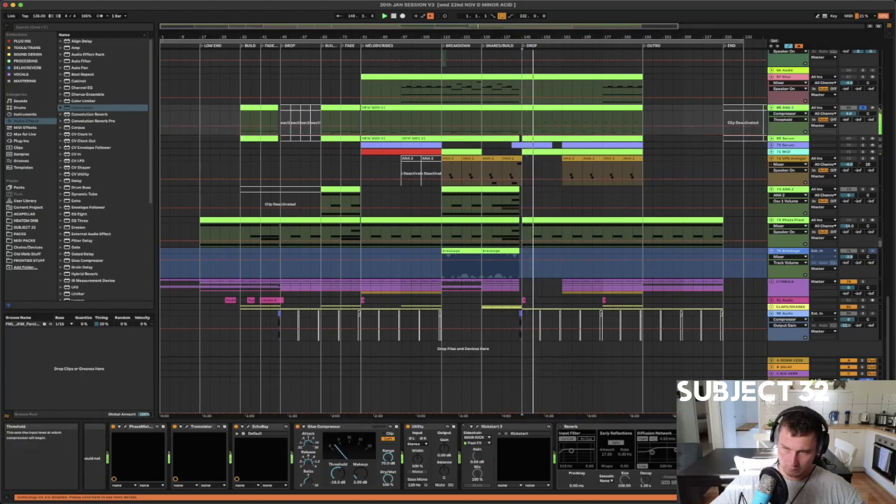
# Move the Compressor ahead of the Reverb, then raise its threshold and lengthen its release while playing from the drop
pyautogui.hscroll(3, 378, 456)
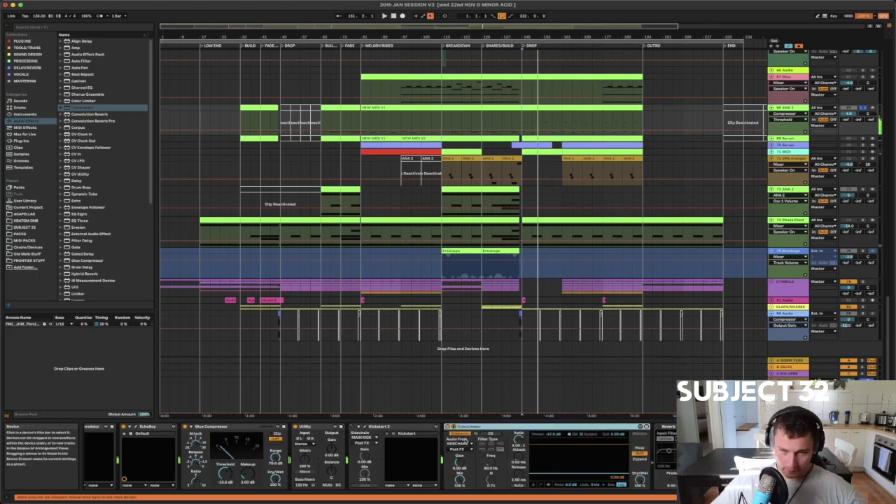
pyautogui.press('space')
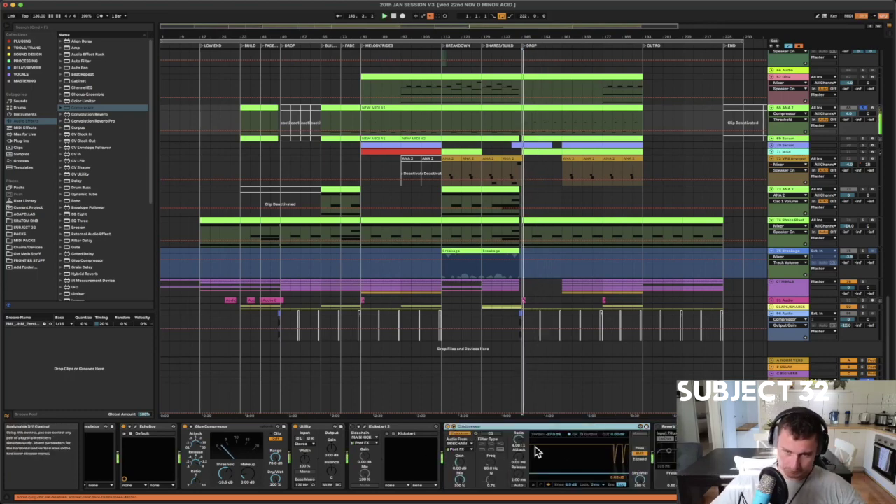
pyautogui.moveTo(546, 434); pyautogui.dragTo(546, 420)
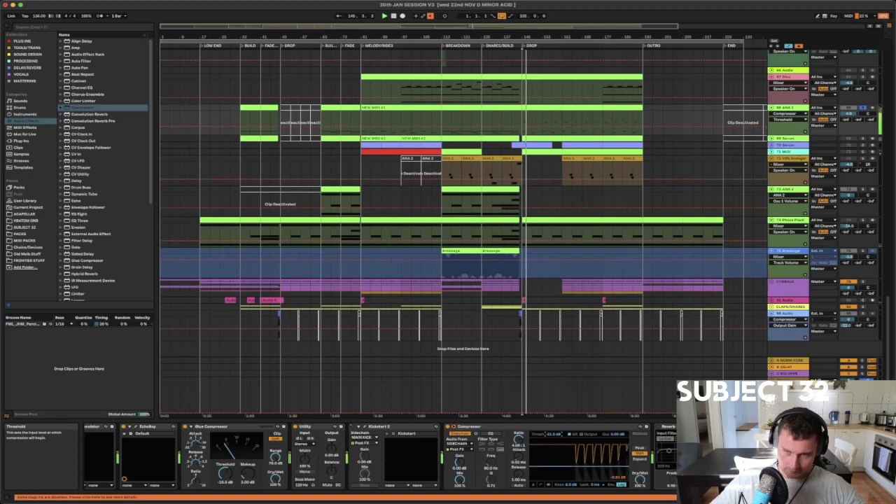
pyautogui.moveTo(518, 468); pyautogui.dragTo(518, 448)
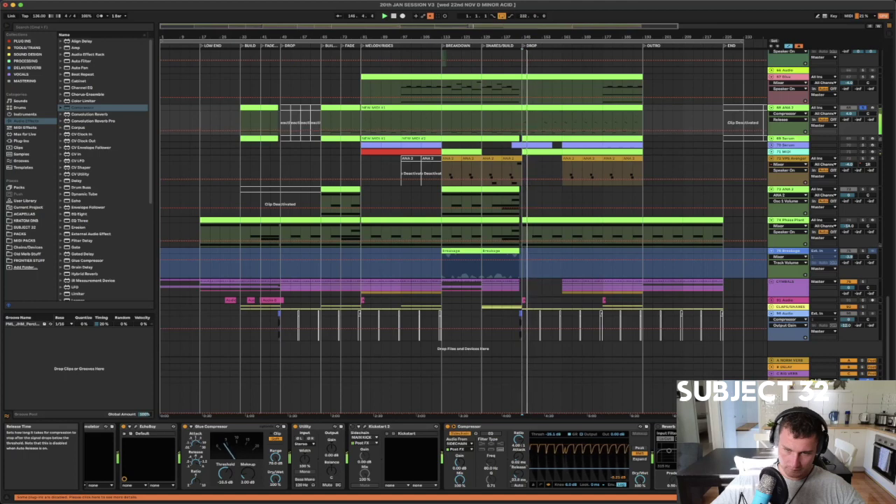
# Fine-tune the Compressor's attack and release on ANA 2 and raise its threshold while playing from the drop
pyautogui.press('space')
pyautogui.press('space')
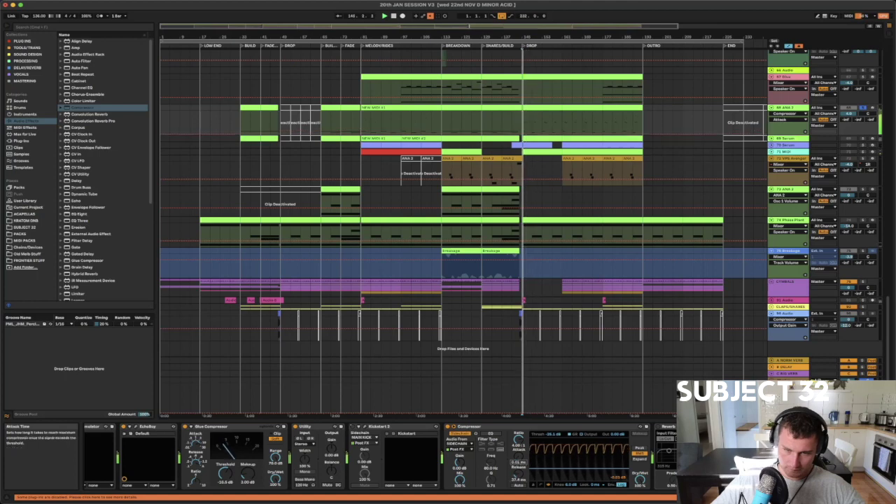
pyautogui.click(518, 462)
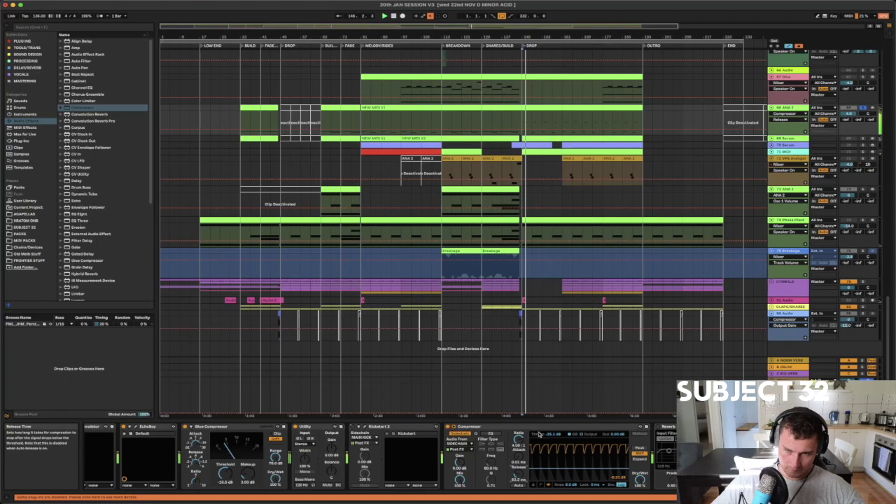
pyautogui.scroll(10, 686, 195)
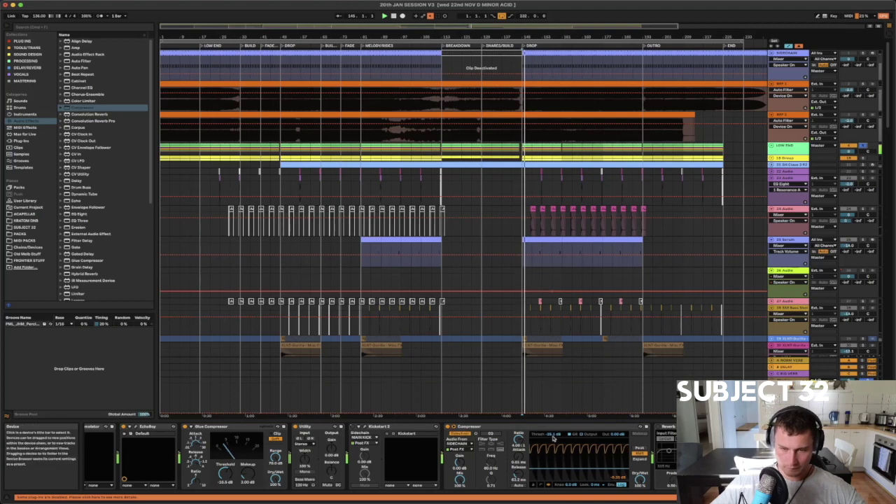
pyautogui.moveTo(553, 438); pyautogui.dragTo(553, 429)
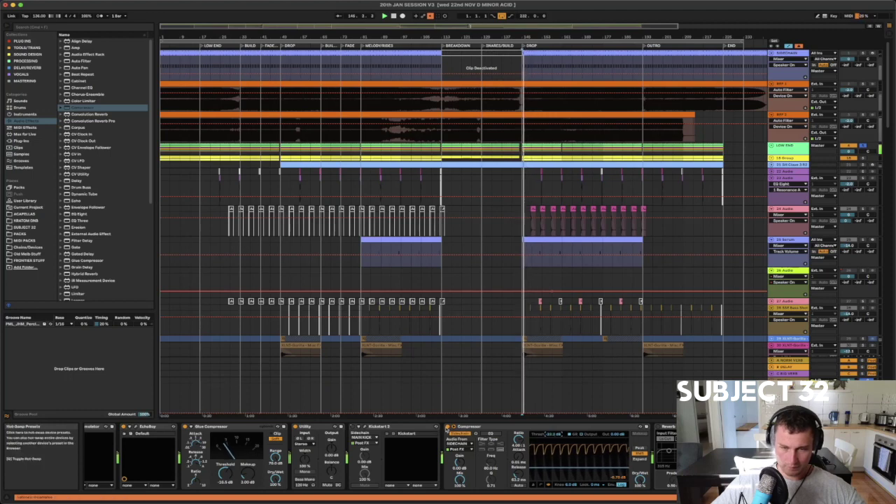
# Compare the sound with ANA 2's Compressor off and on, and switch the Compressor to its meter view
pyautogui.click(448, 427)
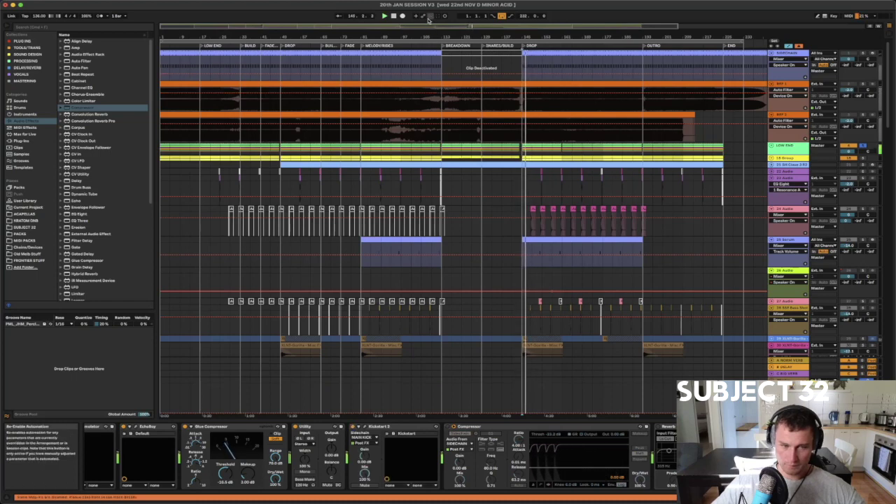
pyautogui.click(428, 18)
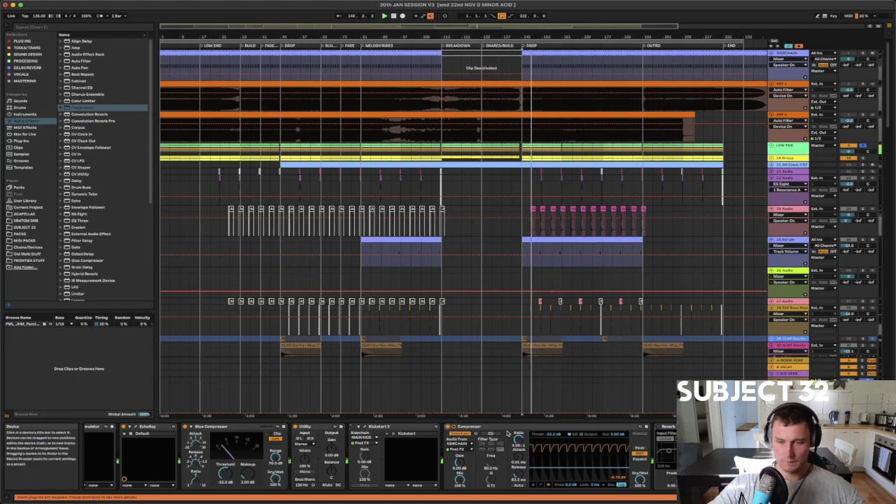
pyautogui.click(532, 488)
# Hide the Compressor's sidechain settings, restore the overridden automation and remove Kickstart 2 from the ANA 2 chain
pyautogui.scroll(-15, 764, 161)
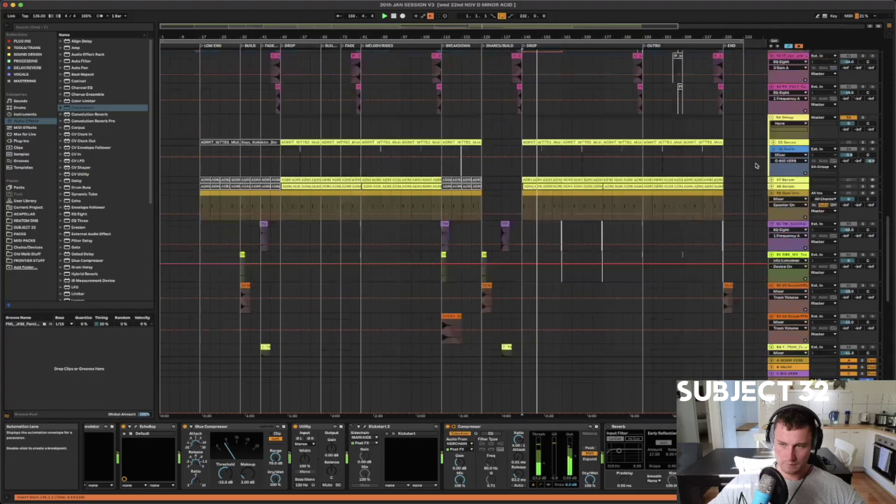
pyautogui.scroll(-5, 757, 165)
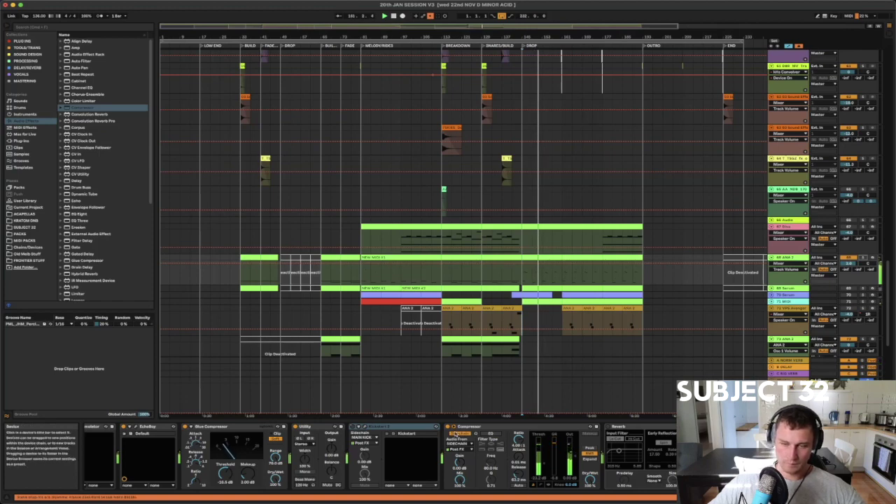
pyautogui.click(456, 426)
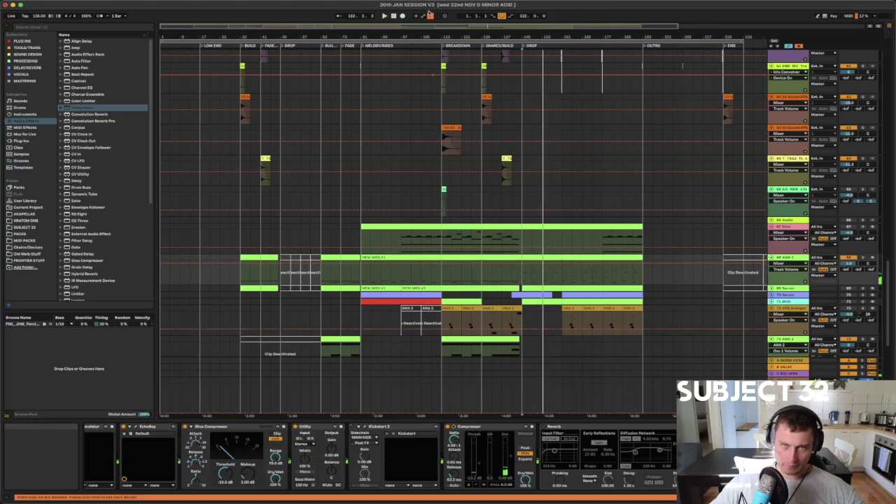
pyautogui.click(431, 16)
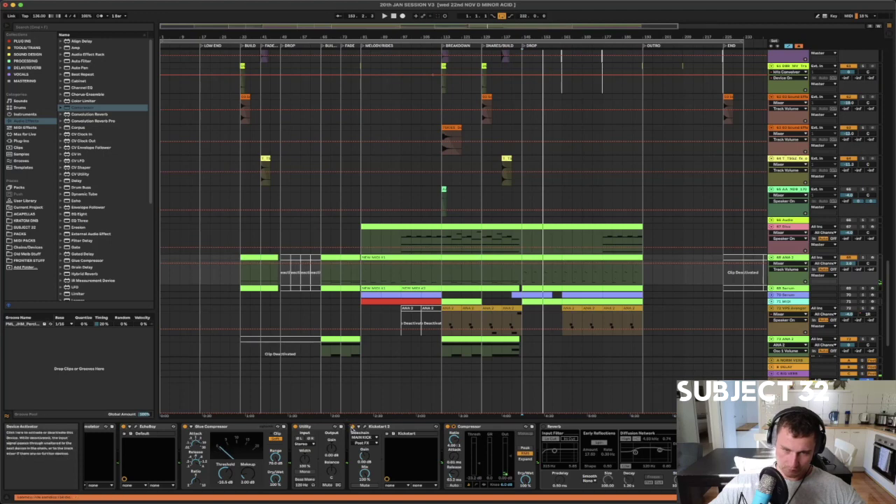
pyautogui.click(387, 428)
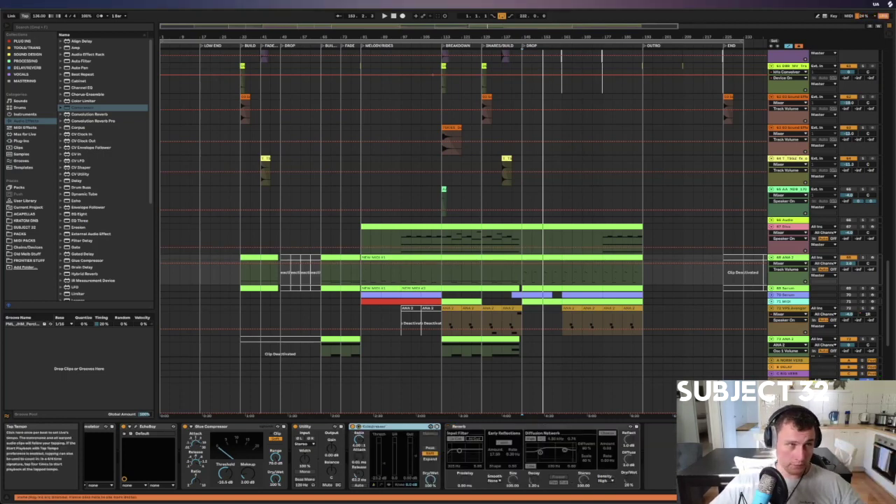
# Save the Live Set under the new name 21st JAN SESSION V3
pyautogui.press('super+shift+s')
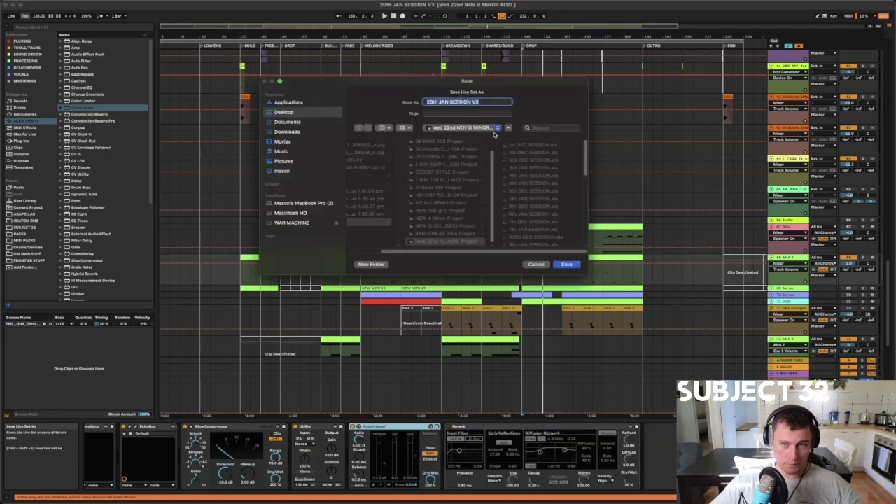
pyautogui.click(431, 101)
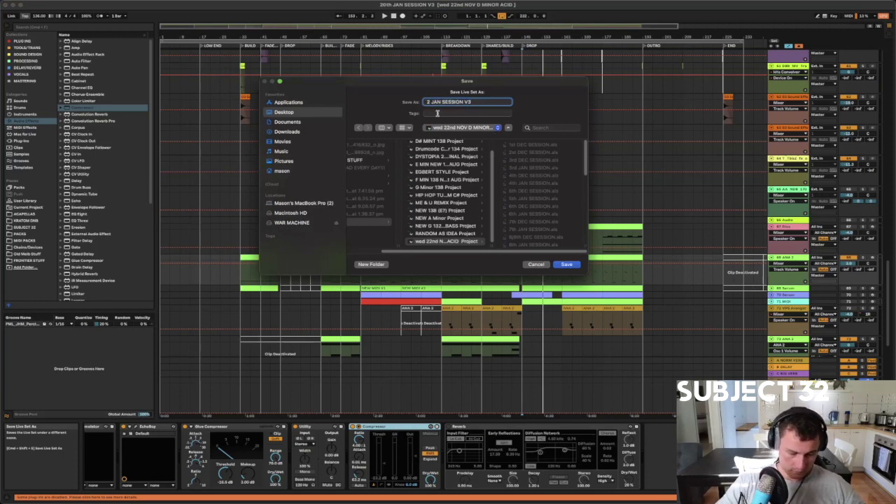
pyautogui.press('Return')
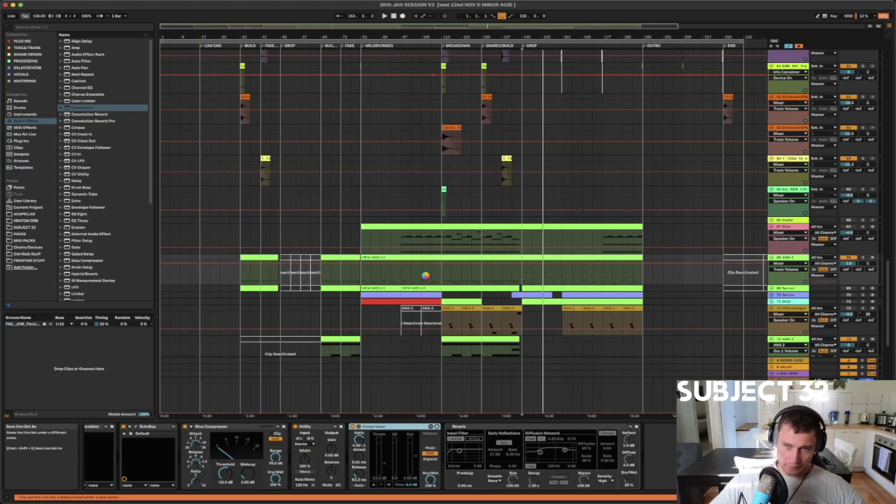
# Play through the build and drop while raising the threshold and adjusting the ratio of ANA 2's Compressor
pyautogui.click(482, 274)
pyautogui.press('space')
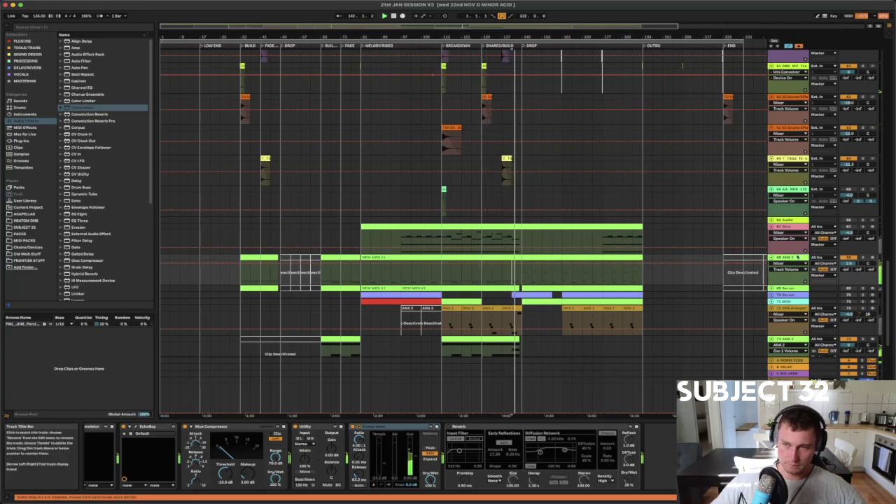
pyautogui.scroll(-5, 734, 287)
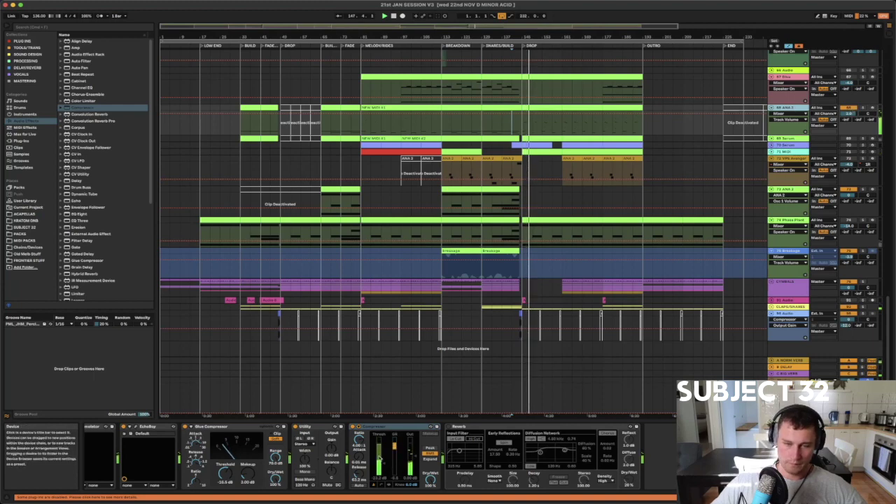
pyautogui.click(302, 459)
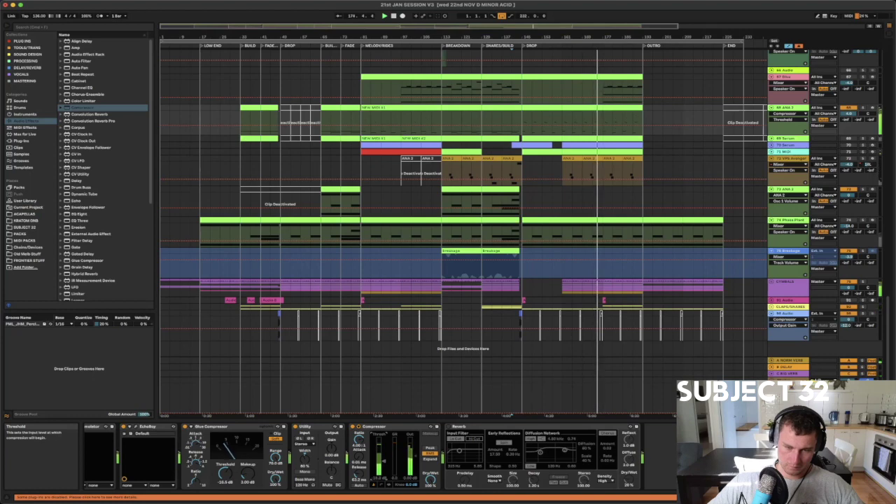
pyautogui.click(360, 440)
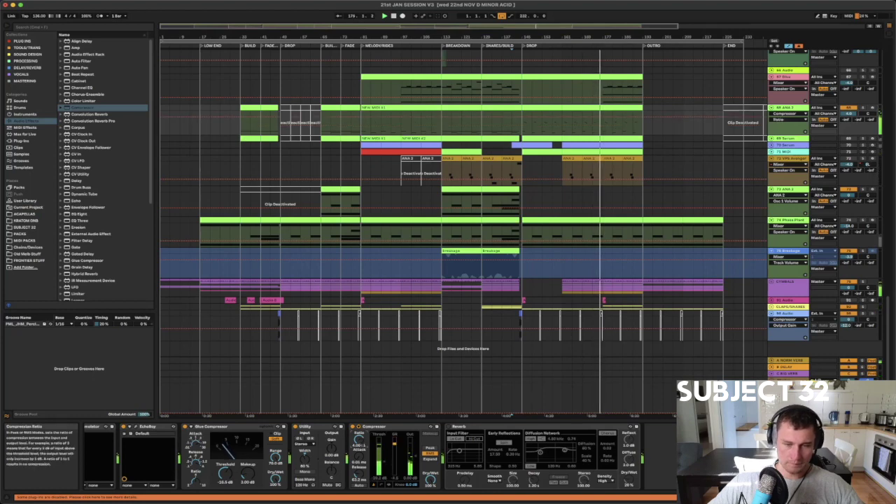
pyautogui.moveTo(359, 440); pyautogui.dragTo(359, 451)
pyautogui.press('space')
pyautogui.press('space')
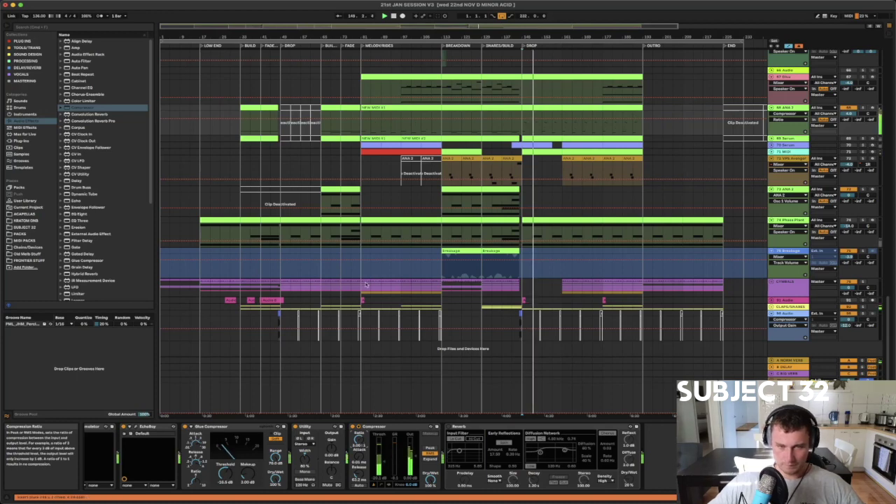
# Zoom out the arrangement to show it past the END locator and unsolo the LOW END group
pyautogui.moveTo(380, 37); pyautogui.dragTo(323, 19)
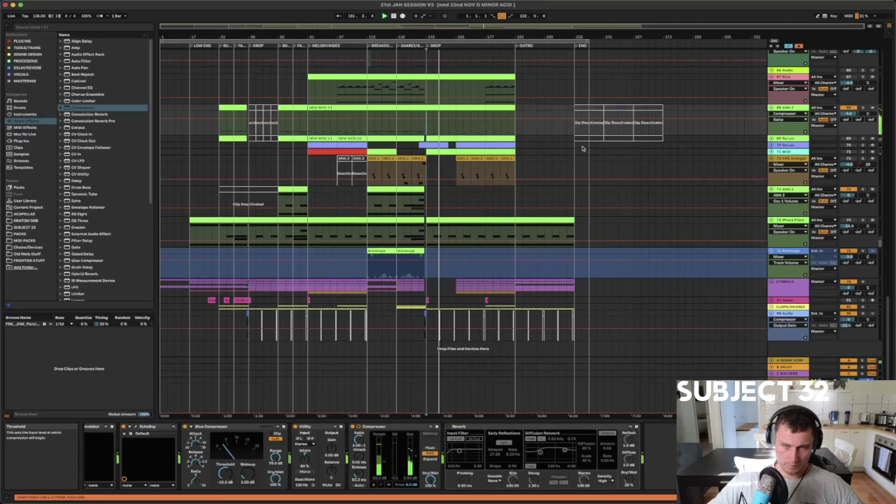
pyautogui.scroll(-5, 857, 118)
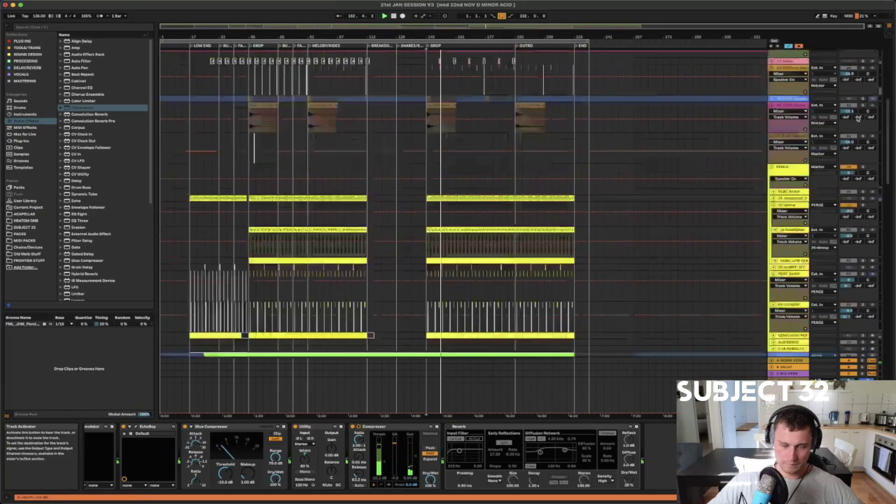
pyautogui.scroll(5, 858, 117)
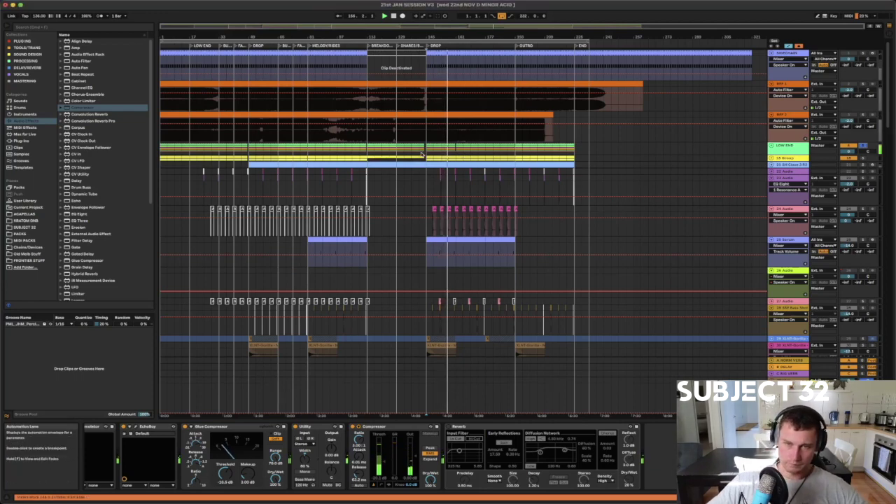
pyautogui.click(401, 175)
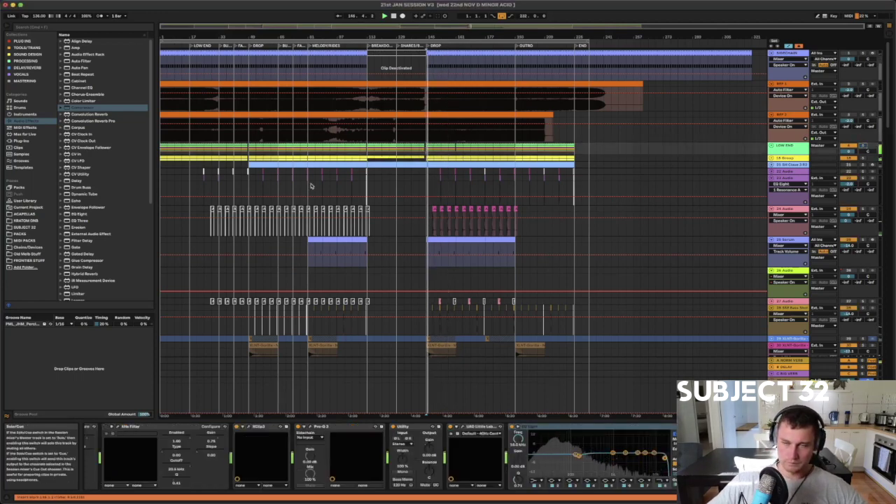
# Play from just before the first drop and look through the tracks to review the full mix
pyautogui.click(199, 182)
pyautogui.scroll(-5, 200, 184)
pyautogui.scroll(10, 203, 182)
pyautogui.click(240, 180)
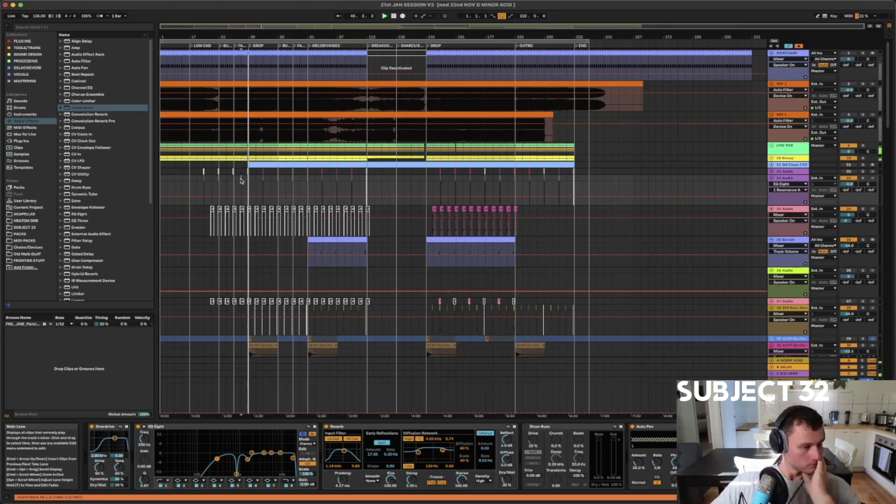
pyautogui.scroll(-10, 258, 202)
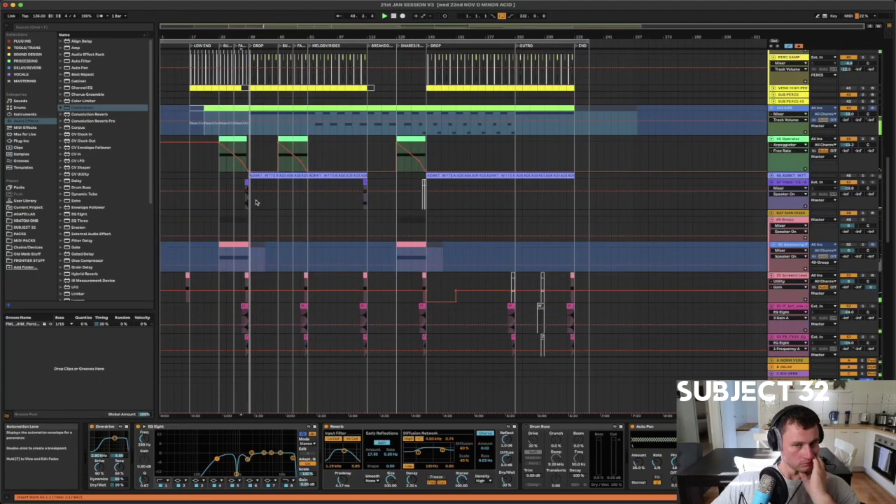
pyautogui.scroll(-10, 255, 202)
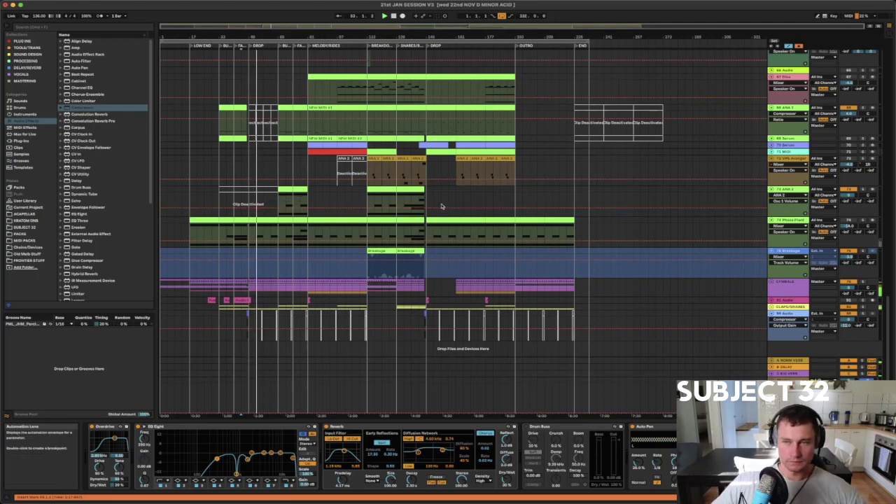
pyautogui.scroll(3, 782, 170)
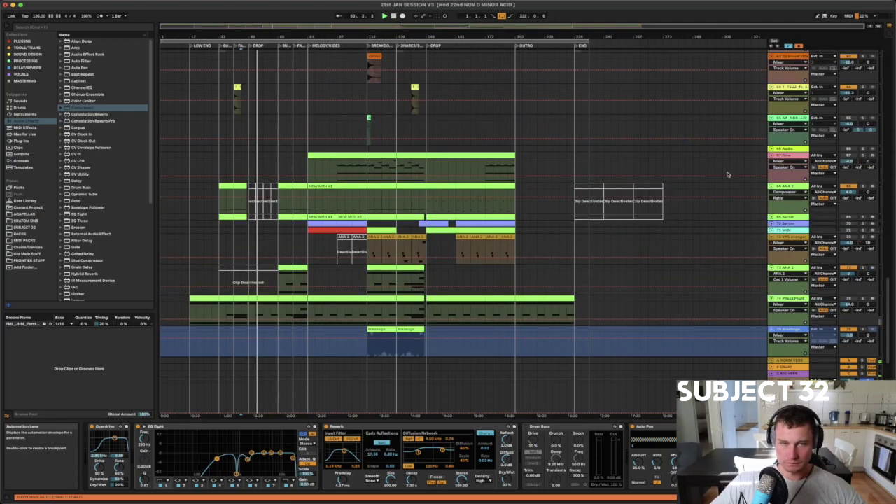
# Audition ANA 2 from bar 65 and from the MELODY/RIDES locator, comparing the mix with the track muted and unmuted
pyautogui.click(283, 207)
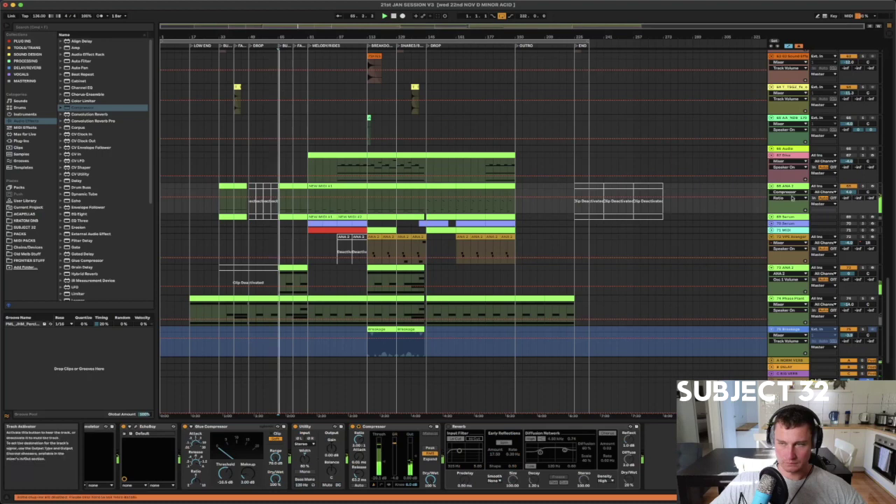
pyautogui.click(308, 206)
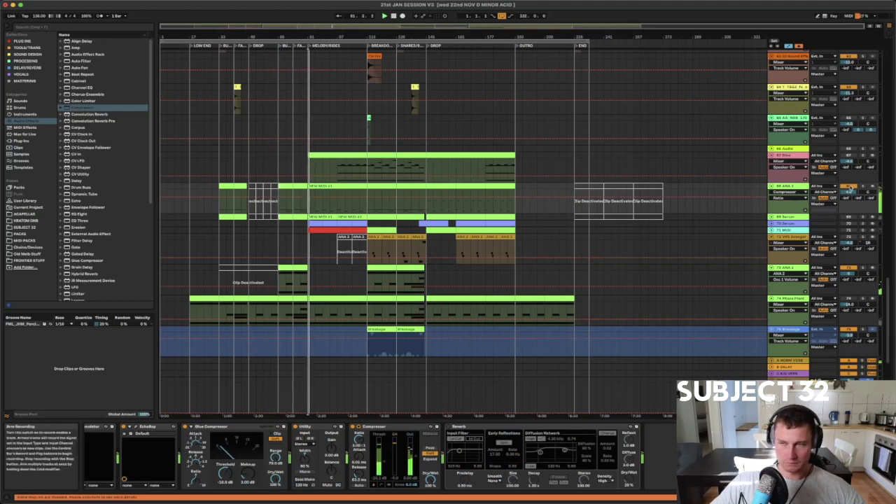
pyautogui.click(850, 187)
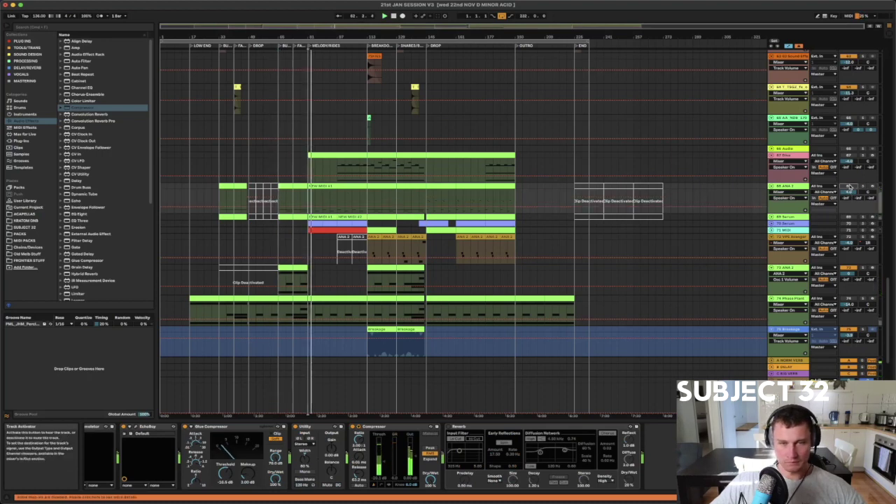
pyautogui.scroll(-3, 770, 255)
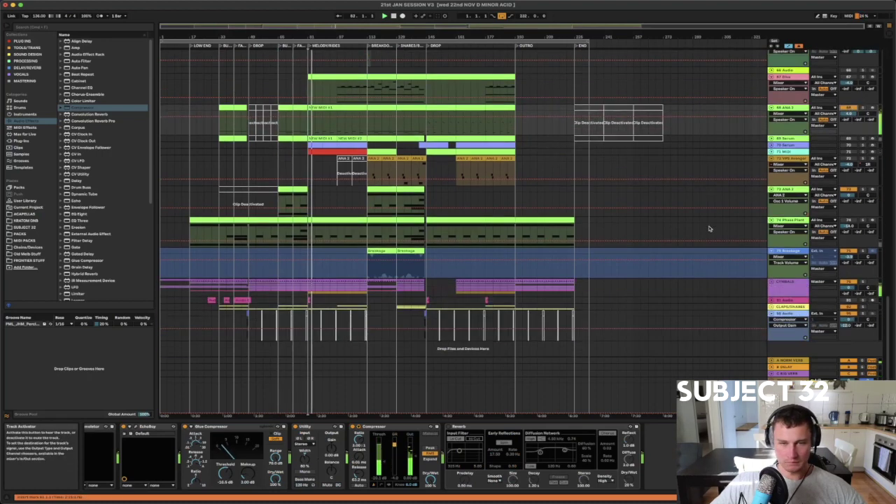
# Expand the CYMBALS group and deactivate the third SUB HAT RACK's clip section from the first DROP at bar 49 to MELODY/RIDES at bar 81
pyautogui.click(771, 281)
pyautogui.scroll(-12, 462, 284)
pyautogui.scroll(5, 459, 282)
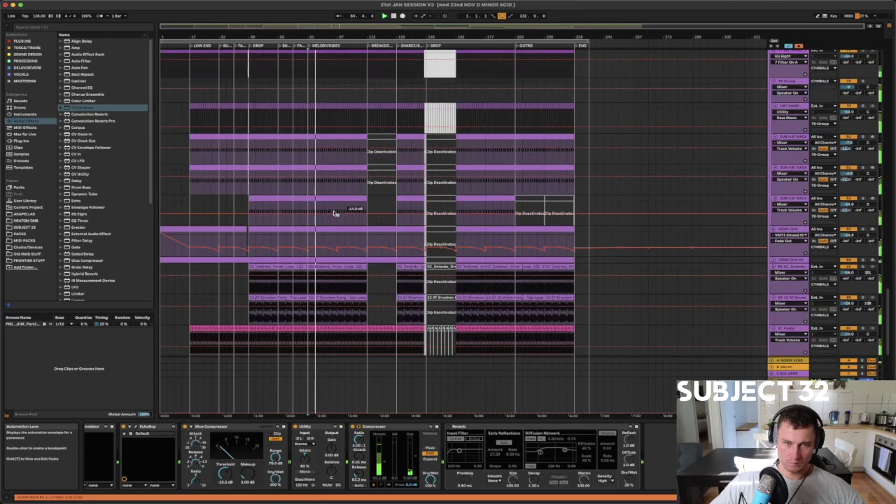
pyautogui.click(236, 202)
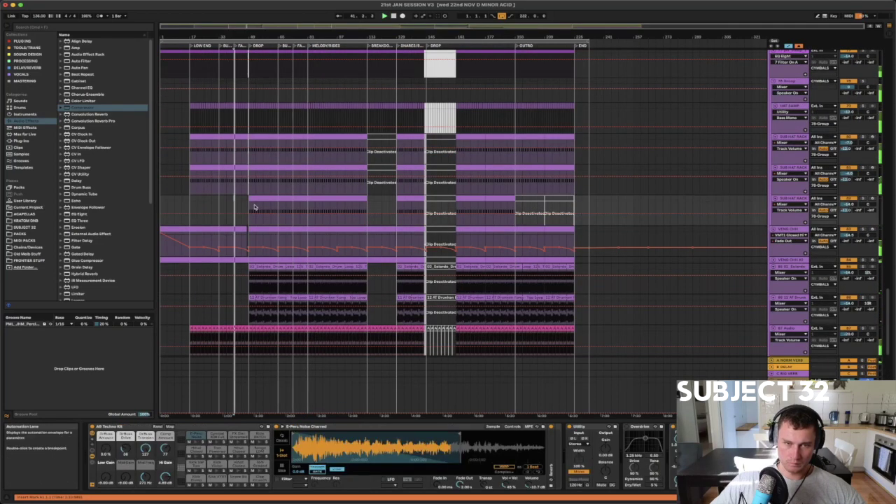
pyautogui.click(247, 202)
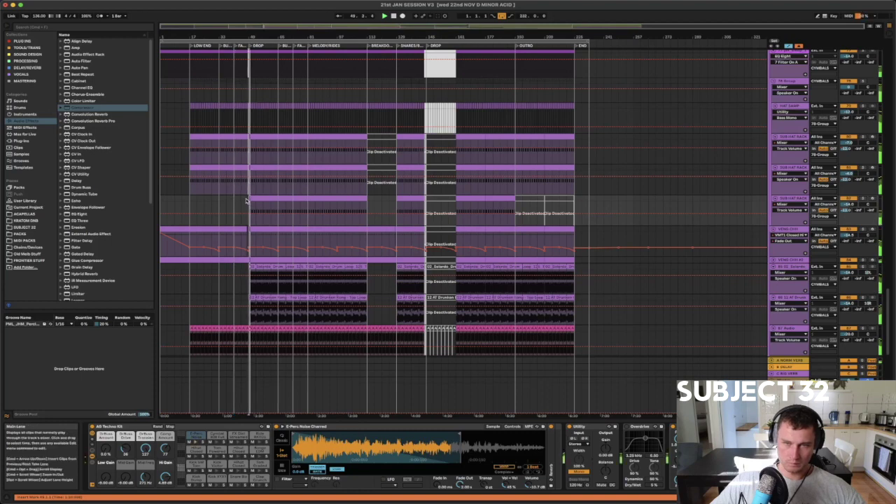
pyautogui.keyDown('shift'); pyautogui.click(305, 201); pyautogui.keyUp('shift')
pyautogui.press('0')
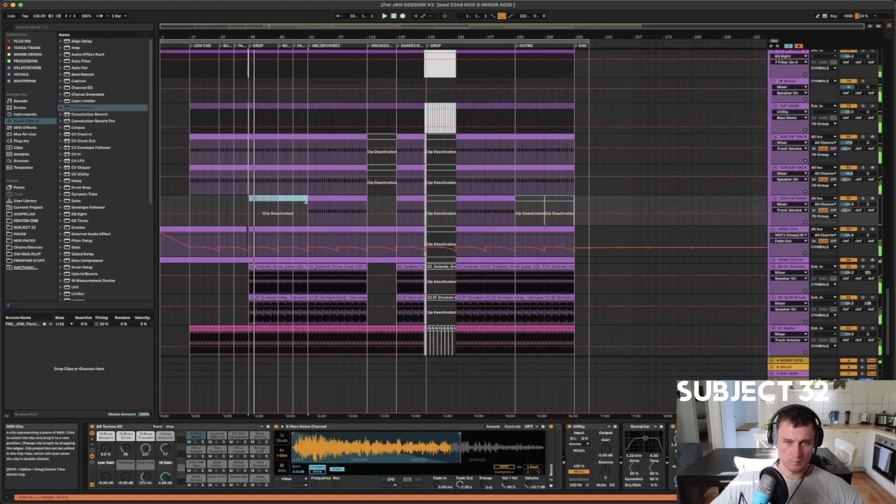
# Play up to MELODY/RIDES and deactivate the RIDE BUSS group's clips from bar 81 to bar 97
pyautogui.click(236, 202)
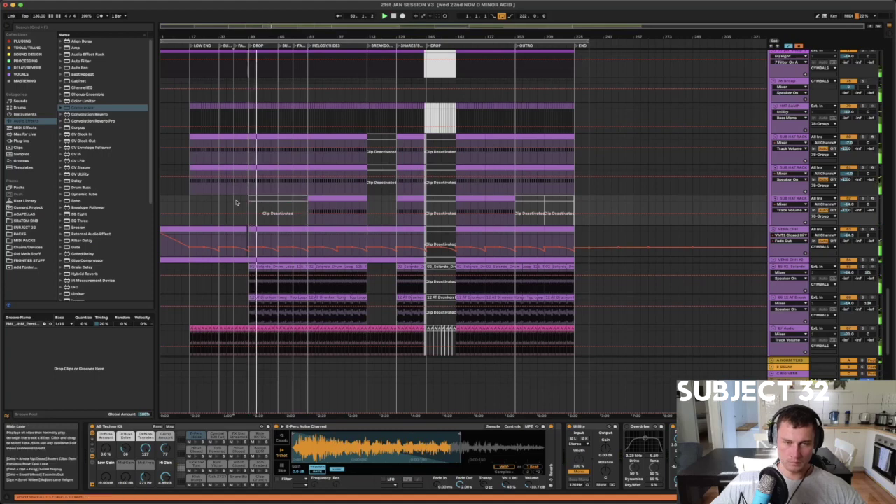
pyautogui.click(300, 208)
pyautogui.scroll(-5, 297, 210)
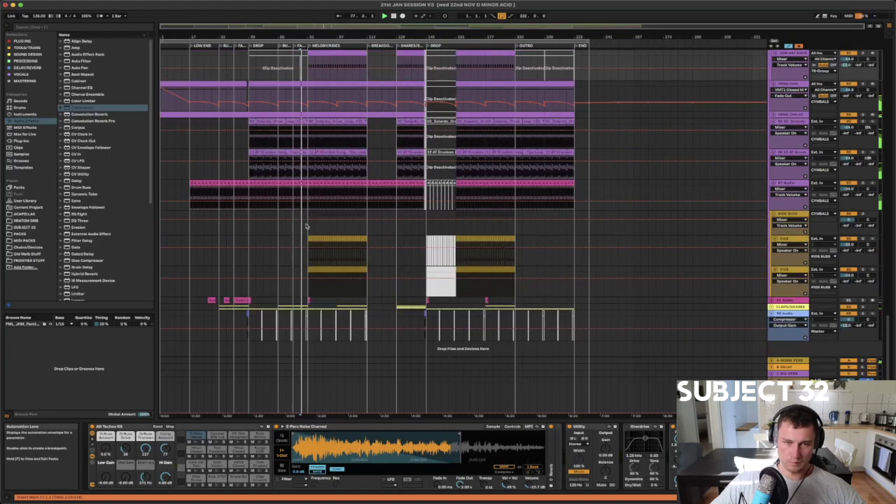
pyautogui.moveTo(308, 214); pyautogui.dragTo(332, 216)
pyautogui.click(334, 216)
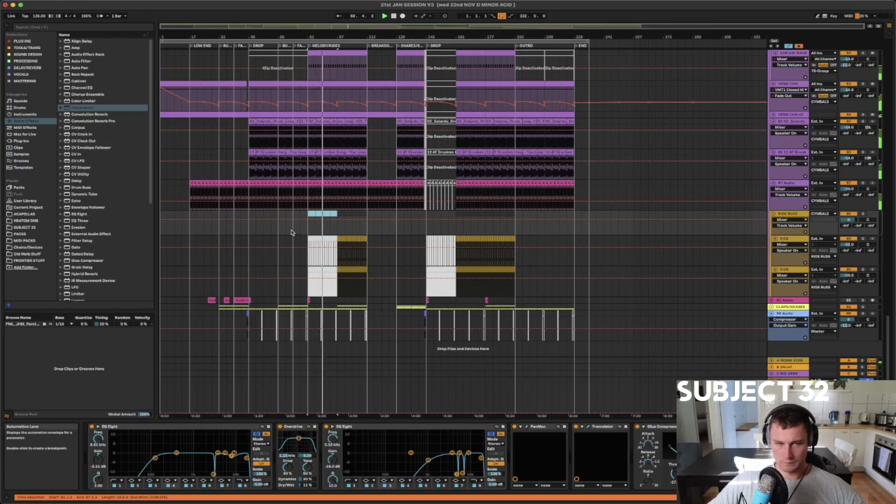
# Delete the Solardo drum loop clips from the first DROP up to MELODY/RIDES and play from just before the drop
pyautogui.scroll(5, 291, 233)
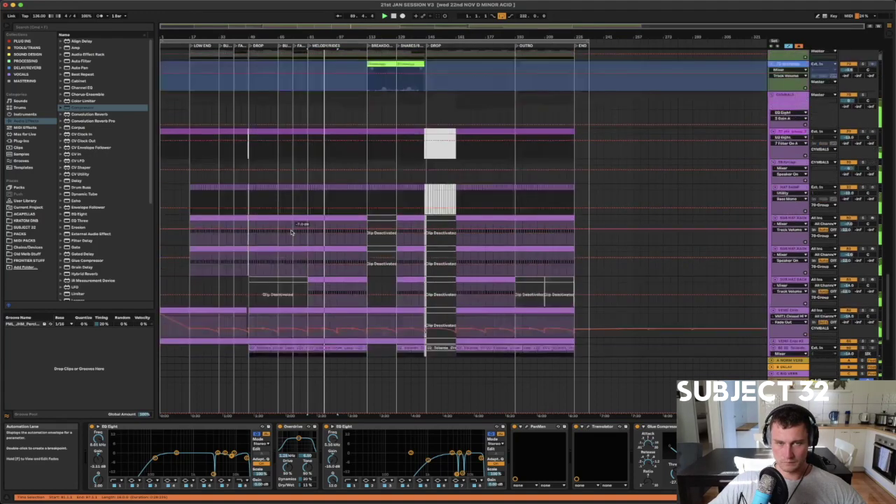
pyautogui.scroll(-3, 290, 231)
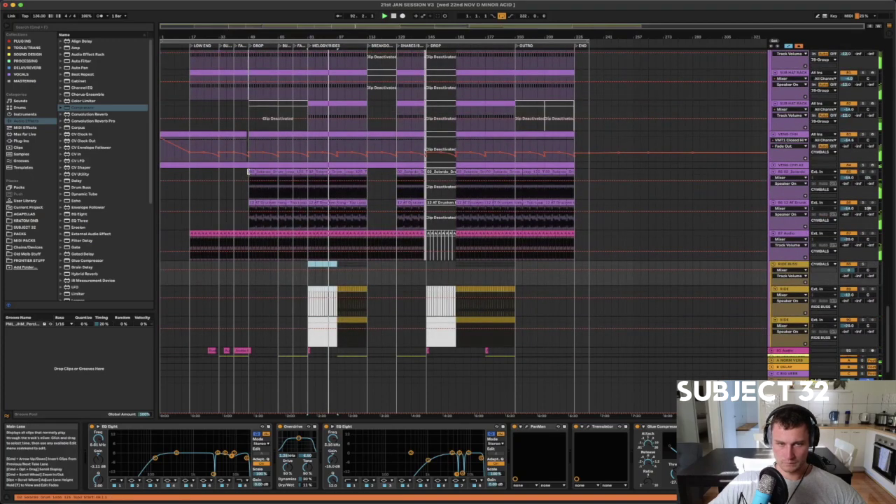
pyautogui.moveTo(250, 172); pyautogui.dragTo(297, 174)
pyautogui.click(305, 173)
pyautogui.press('Delete')
pyautogui.click(240, 177)
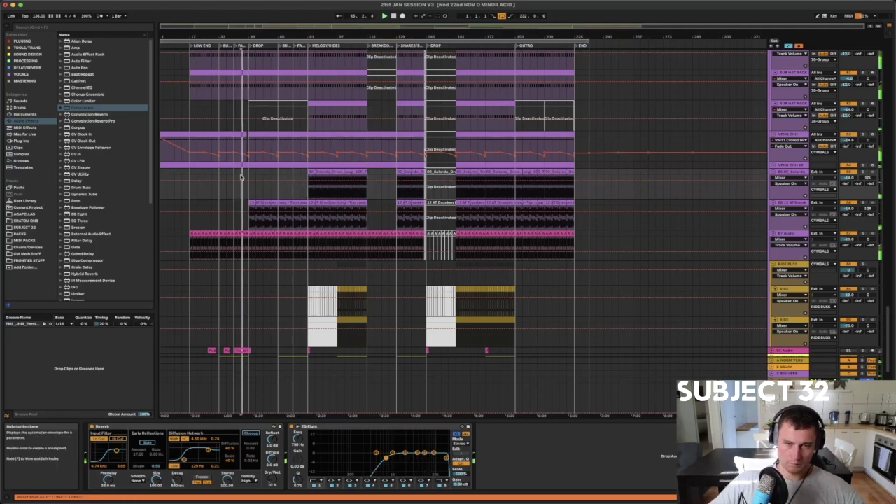
# Listen through the first drop while reviewing the CYMBALS group, the ride tracks and the neighbouring synth tracks
pyautogui.scroll(5, 240, 202)
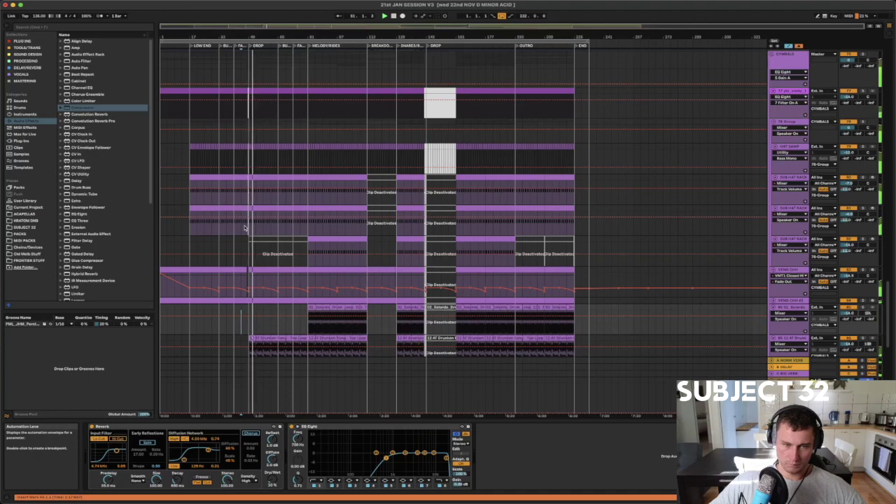
pyautogui.scroll(-4, 242, 228)
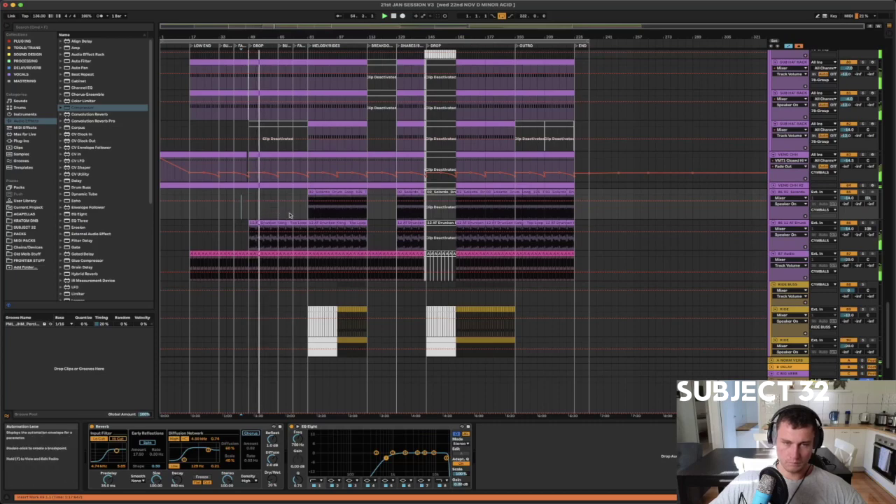
pyautogui.scroll(5, 293, 213)
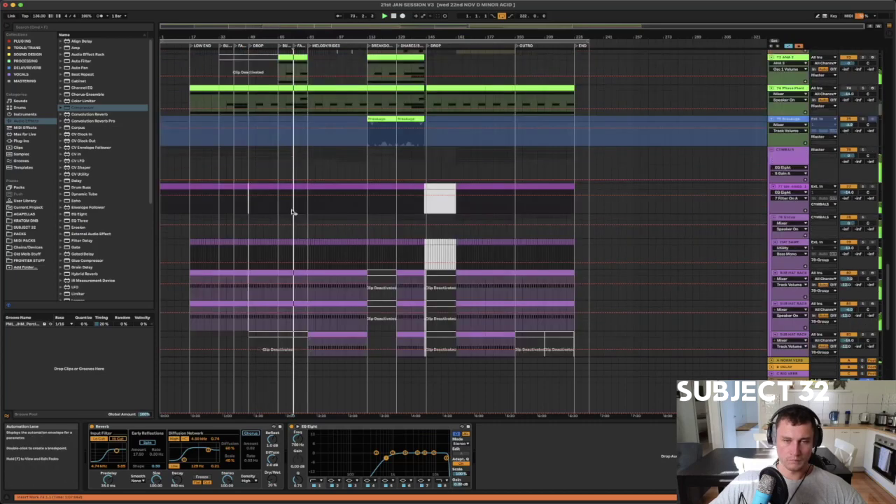
pyautogui.scroll(-8, 292, 213)
pyautogui.scroll(-1, 293, 213)
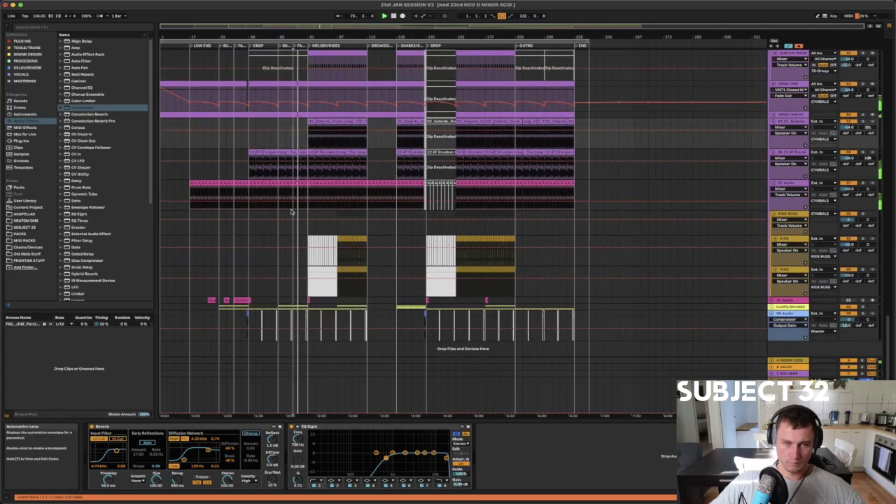
pyautogui.scroll(3, 292, 212)
pyautogui.scroll(4, 293, 210)
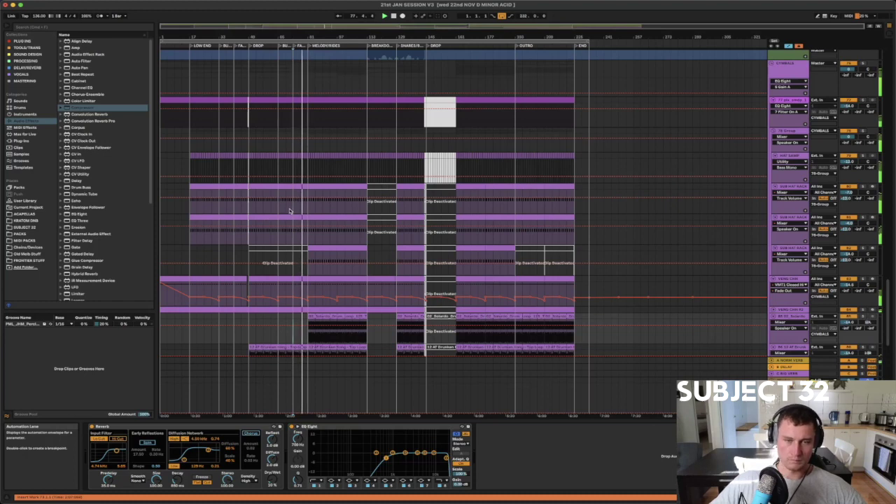
pyautogui.scroll(-3, 290, 210)
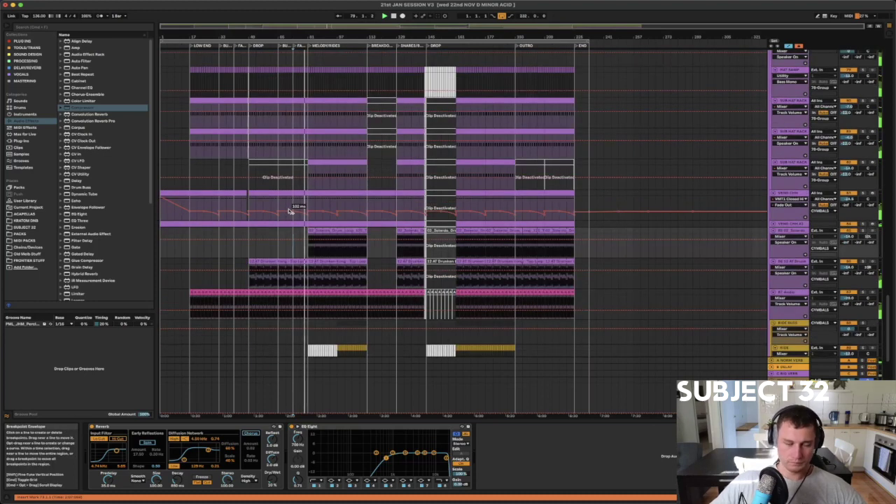
# Delete the last beat before MELODY/RIDES, 80.4.1 to 81.1.1, from 87 Audio, both closed-hat verb tracks and the first two SUB HAT RACK tracks
pyautogui.moveTo(303, 35); pyautogui.dragTo(303, 122)
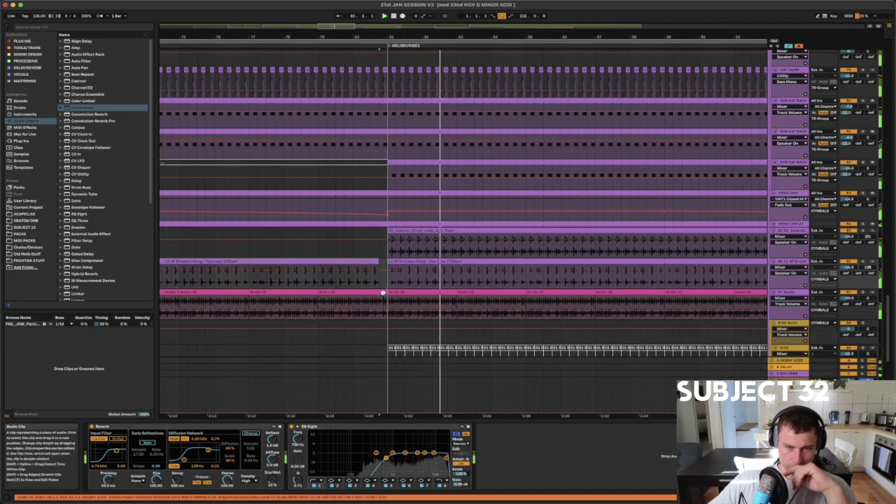
pyautogui.moveTo(385, 294); pyautogui.dragTo(379, 293)
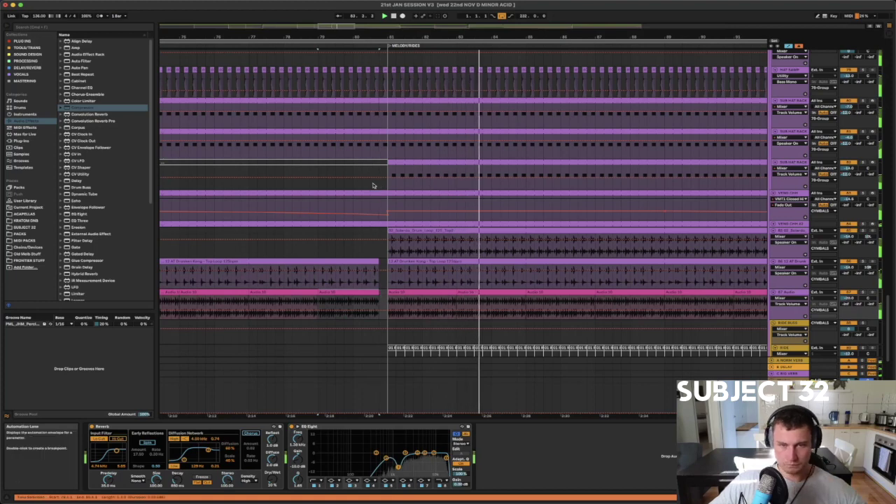
pyautogui.click(376, 186)
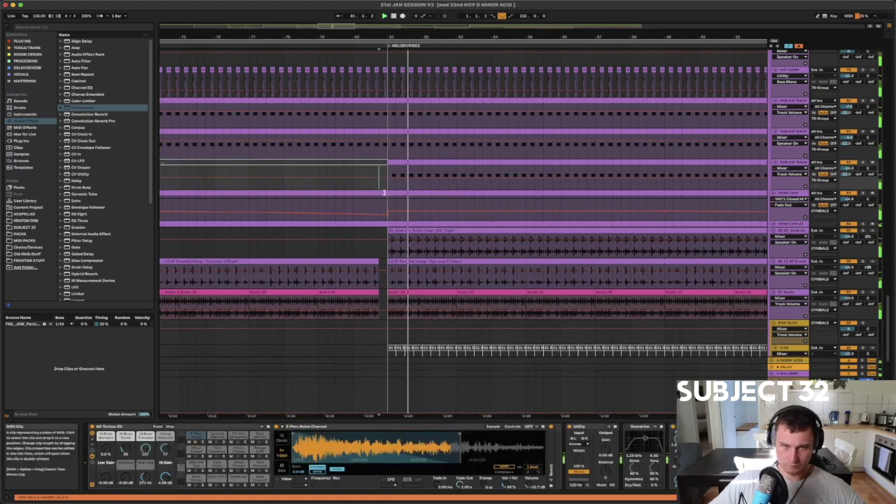
pyautogui.moveTo(387, 194); pyautogui.dragTo(379, 194)
pyautogui.moveTo(382, 224); pyautogui.dragTo(379, 224)
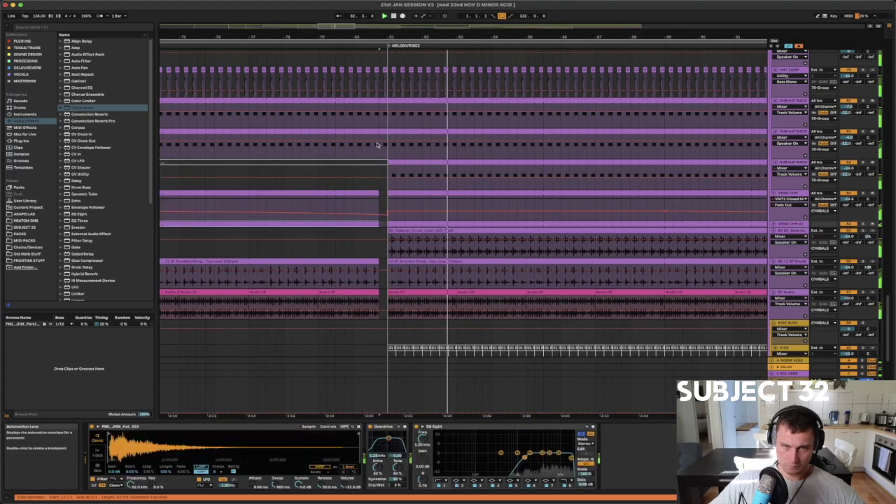
pyautogui.moveTo(386, 131); pyautogui.dragTo(379, 131)
pyautogui.click(383, 107)
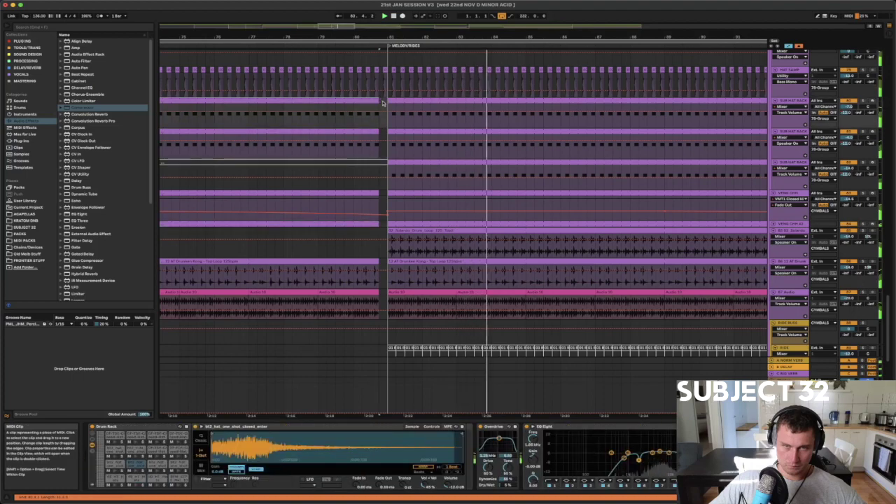
# Delete the same final beat before MELODY/RIDES from the HAT SAMP track and track 77, auditioning the transition
pyautogui.scroll(5, 385, 210)
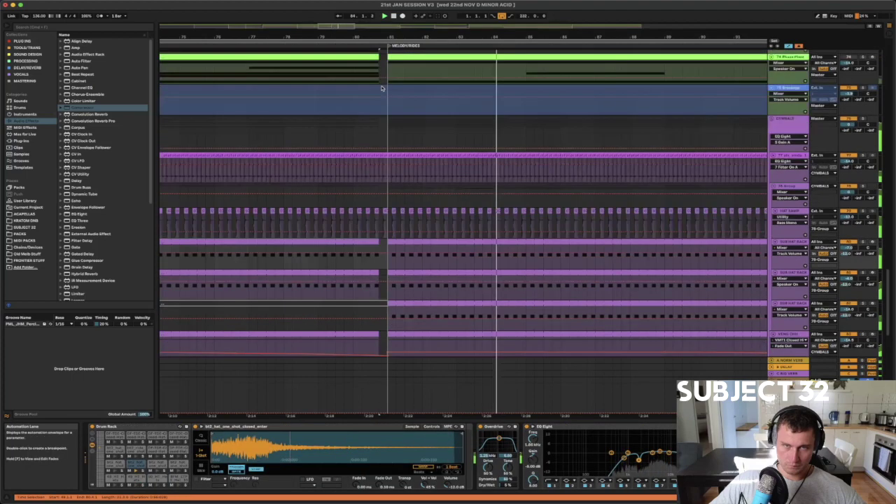
pyautogui.click(383, 211)
pyautogui.press('Delete')
pyautogui.press('space')
pyautogui.press('space')
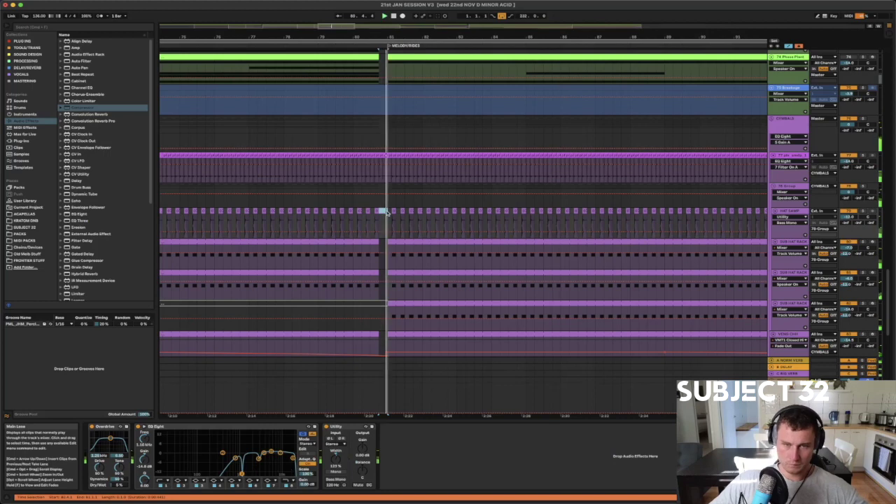
pyautogui.click(352, 175)
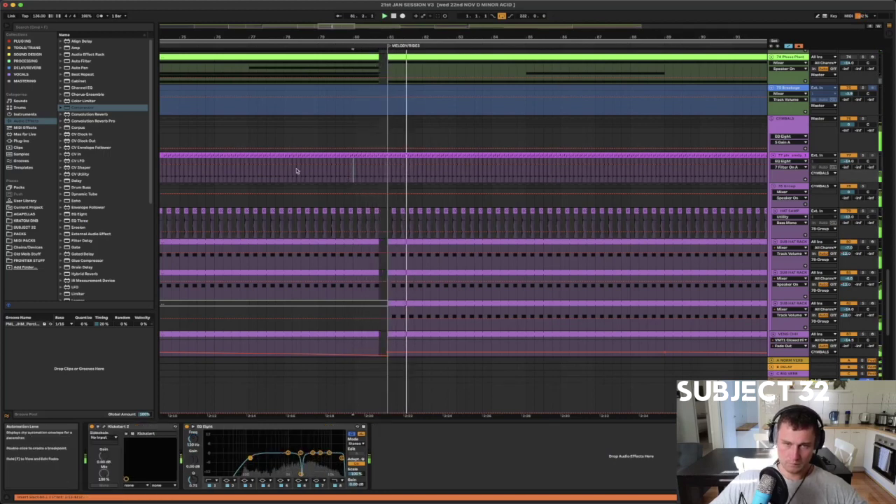
pyautogui.click(384, 155)
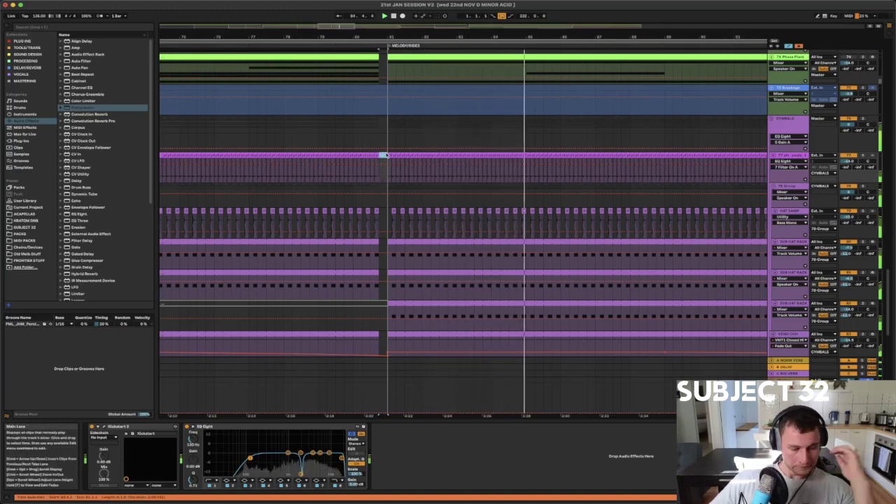
# Deactivate the RIDE BUSS group's clips from bar 97 up to the BREAKDOWN locator
pyautogui.moveTo(420, 35); pyautogui.dragTo(273, 7)
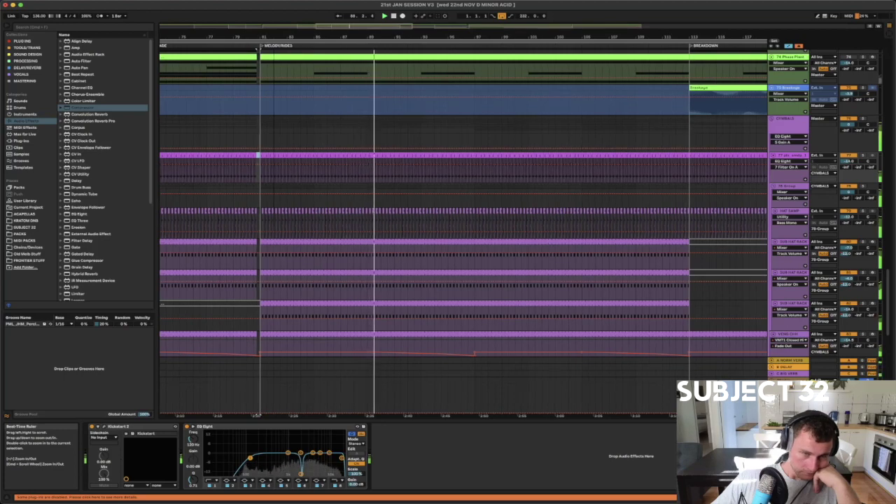
pyautogui.moveTo(274, 37); pyautogui.dragTo(275, 19)
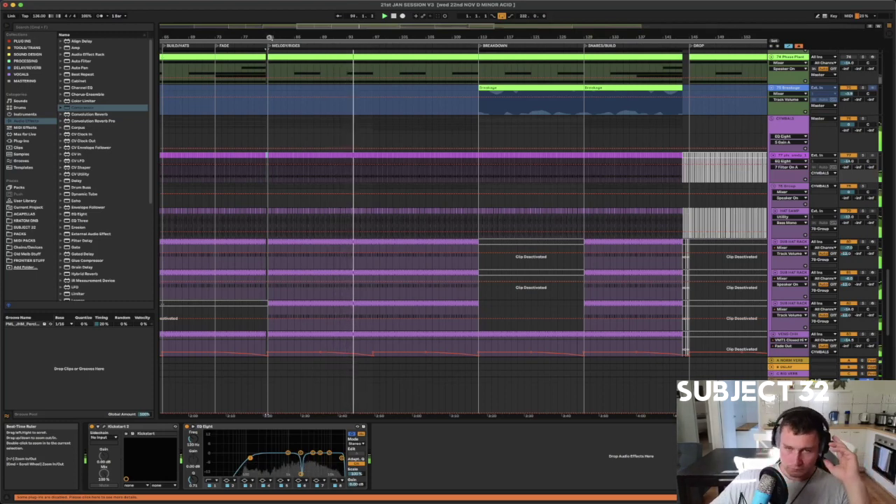
pyautogui.scroll(-3, 372, 159)
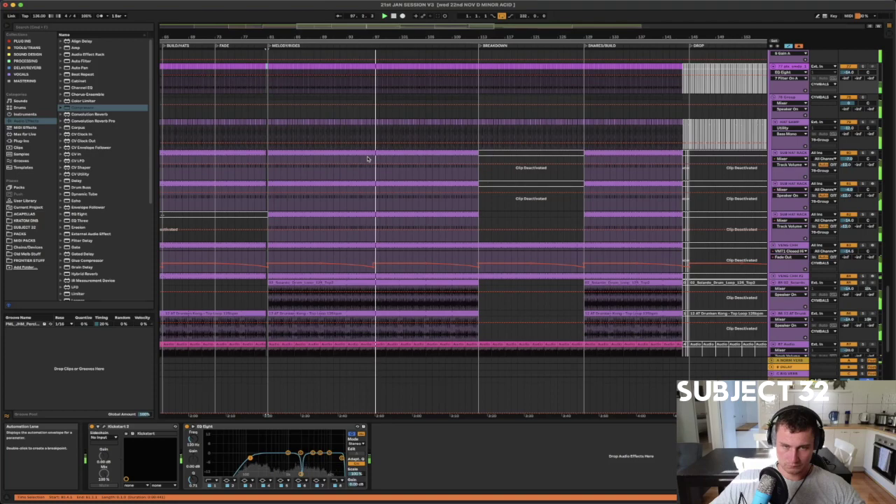
pyautogui.scroll(-12, 367, 159)
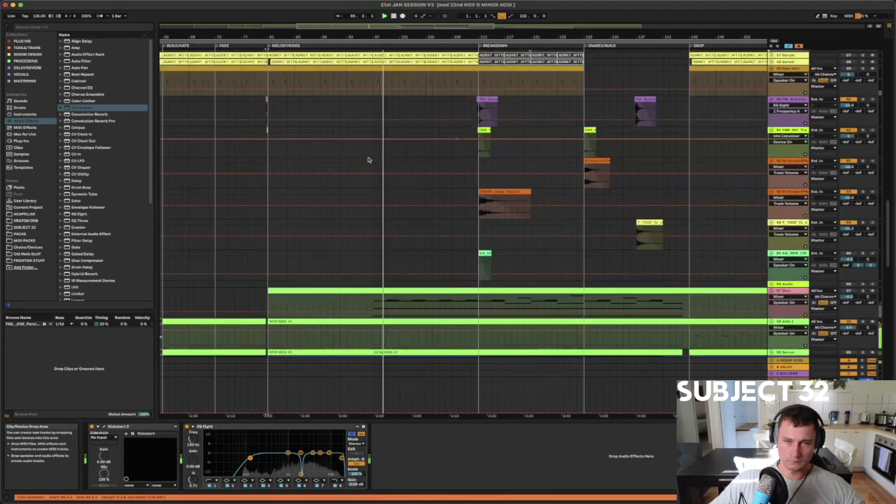
pyautogui.scroll(-10, 367, 159)
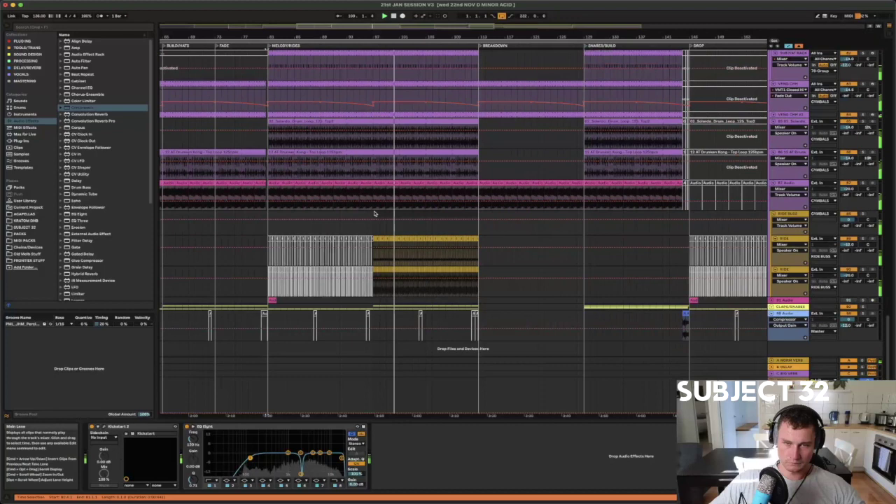
pyautogui.moveTo(375, 214); pyautogui.dragTo(480, 220)
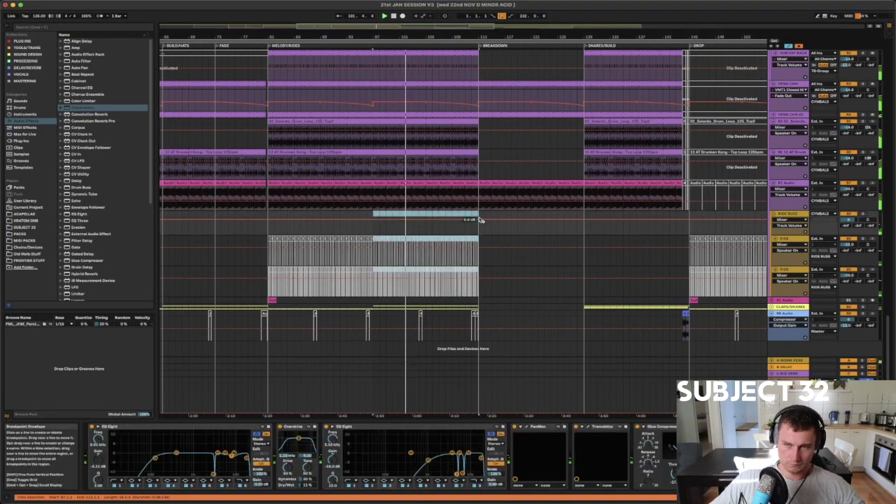
# Reactivate the RIDE BUSS group's clips from MELODY/RIDES to BREAKDOWN and play from the FADE section
pyautogui.moveTo(567, 31); pyautogui.dragTo(400, 9)
pyautogui.moveTo(277, 215); pyautogui.dragTo(319, 217)
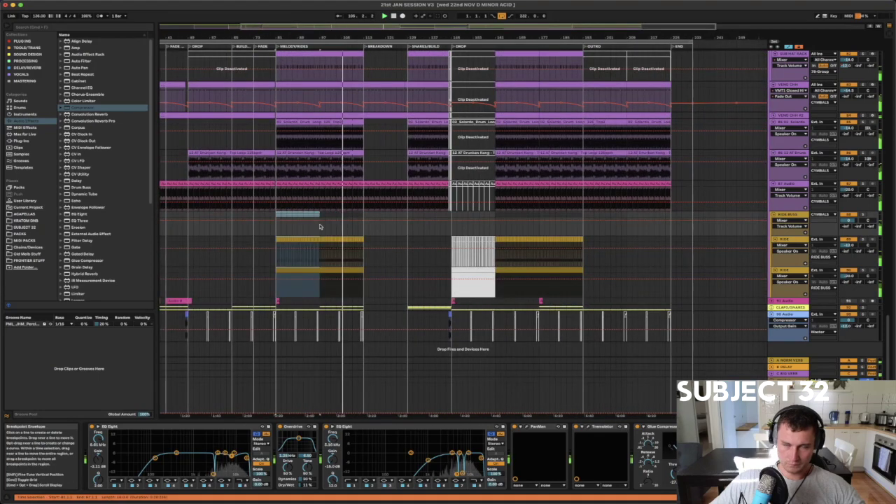
pyautogui.press('space')
pyautogui.press('space')
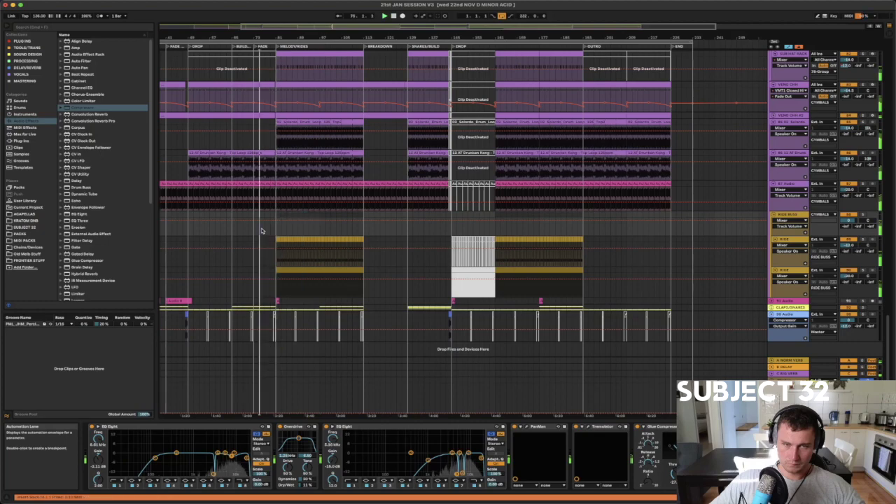
pyautogui.click(260, 226)
# Check the RIDE BUSS section from bar 81 to bar 97, restart playback from bar 61 and look through the tracks up to LOW END
pyautogui.scroll(4, 261, 227)
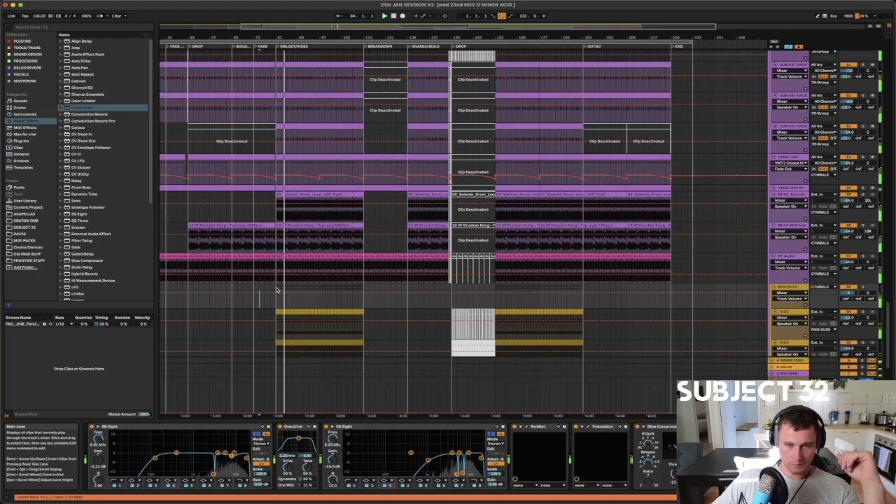
pyautogui.moveTo(276, 290); pyautogui.dragTo(319, 287)
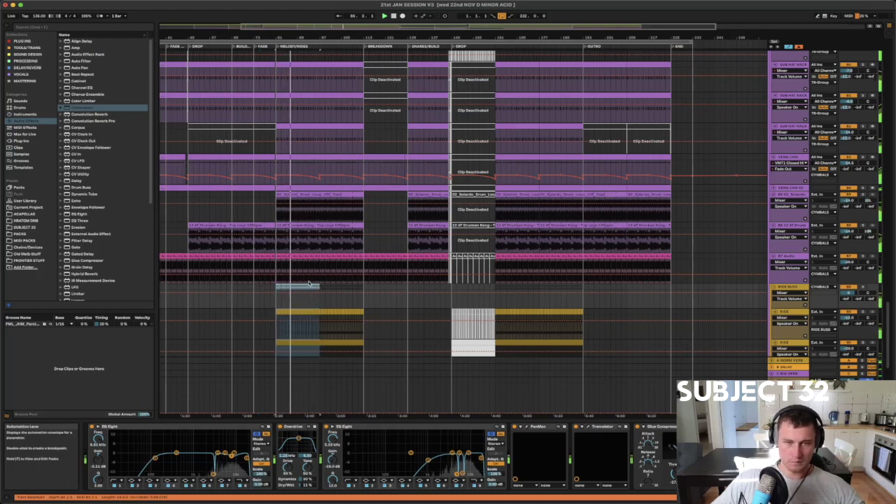
pyautogui.scroll(-3, 308, 283)
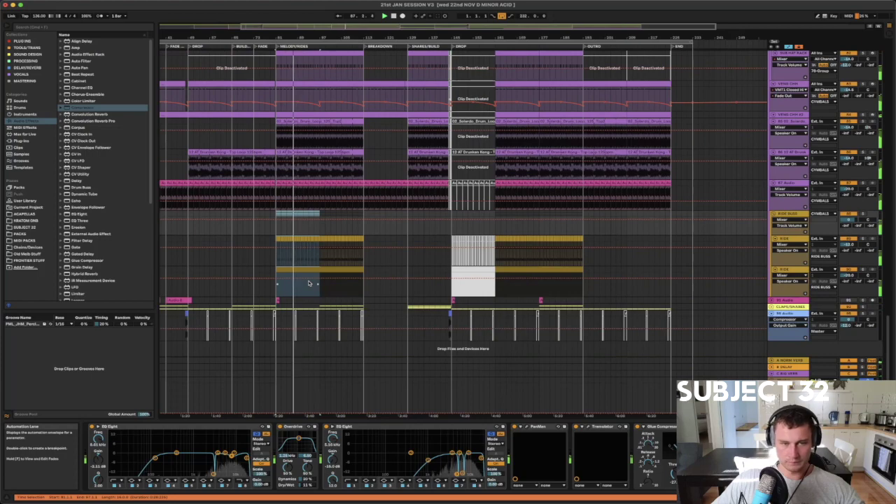
pyautogui.press('space')
pyautogui.scroll(20, 277, 250)
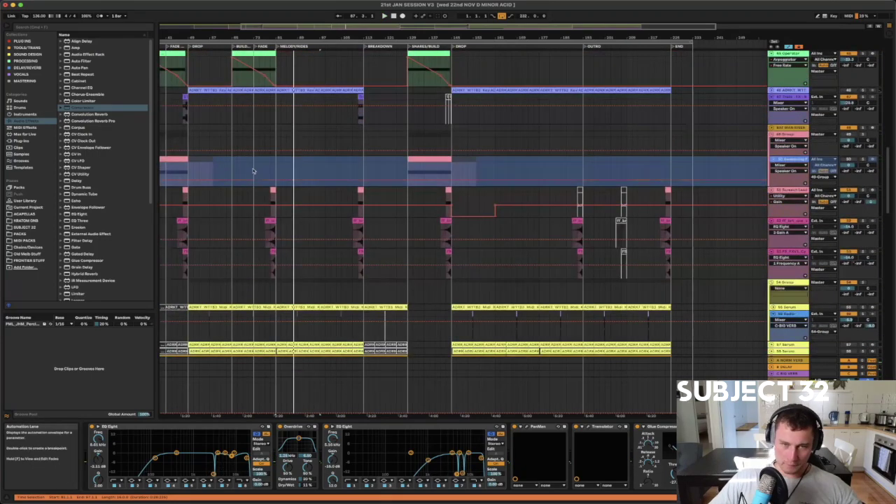
pyautogui.click(221, 189)
pyautogui.press('space')
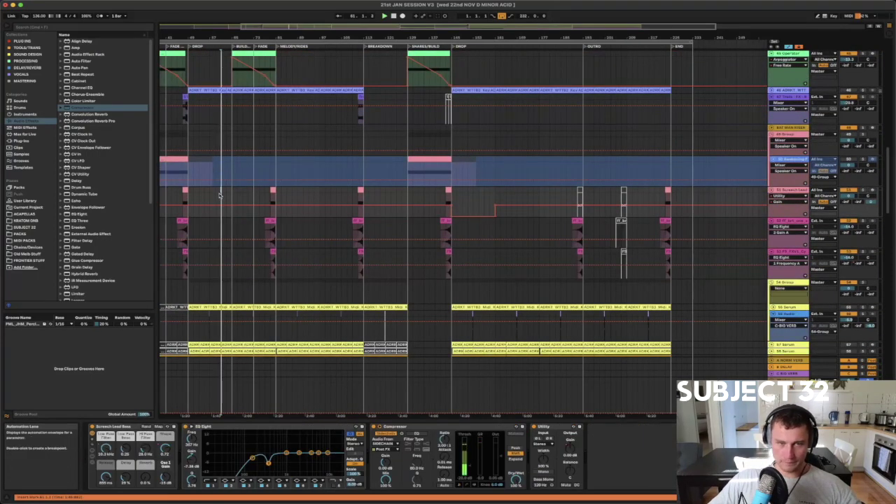
pyautogui.scroll(15, 232, 193)
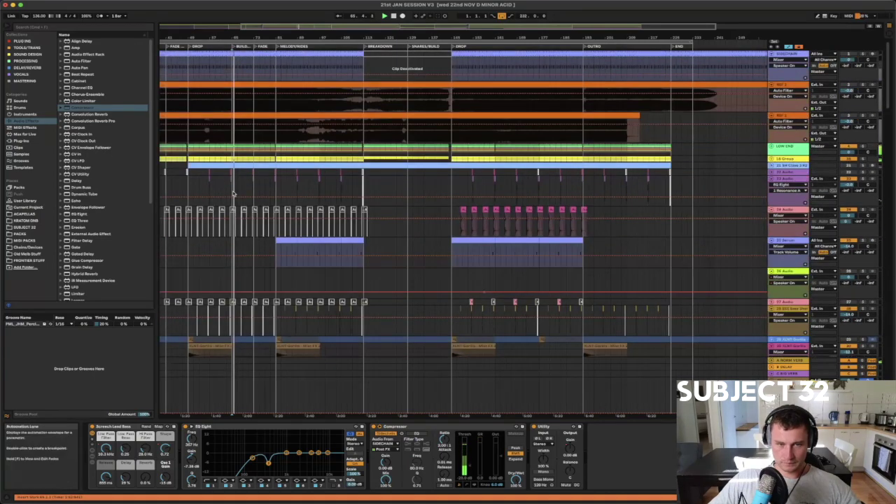
# Look through the arrangement's tracks from the top down to the CYMBALS group and back while playing from the section before FADE
pyautogui.scroll(-15, 234, 194)
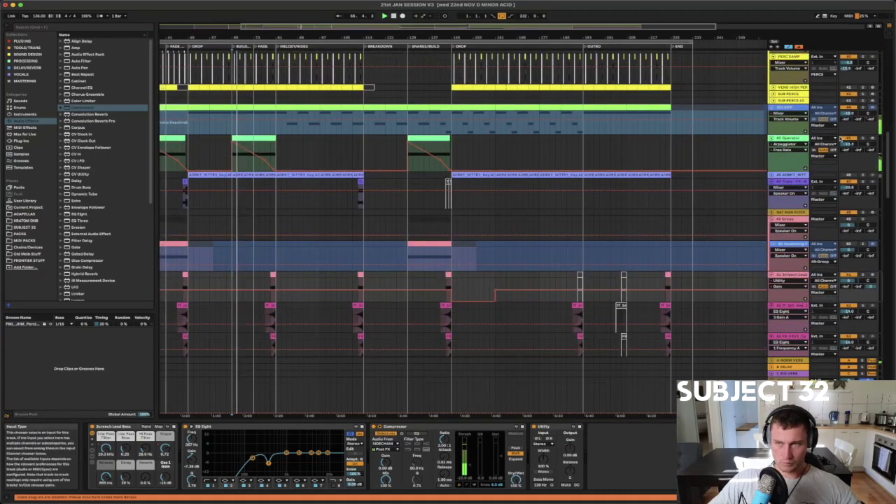
pyautogui.scroll(2, 233, 194)
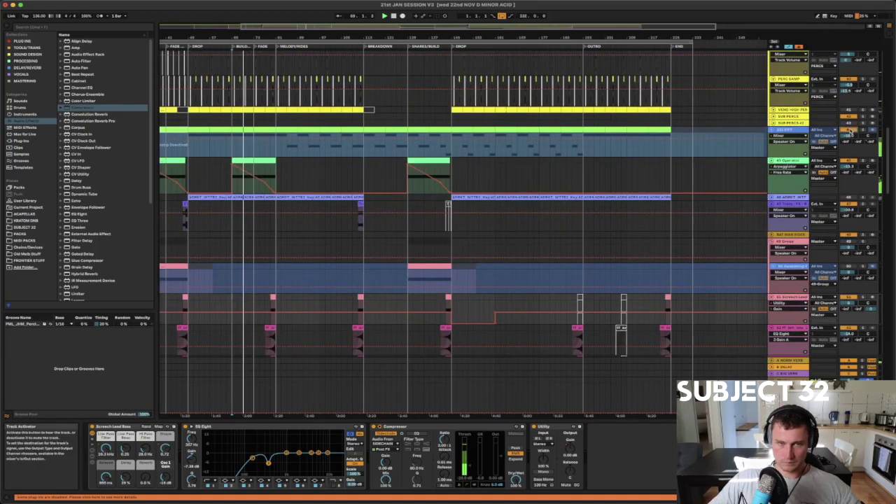
pyautogui.moveTo(229, 38); pyautogui.dragTo(295, 47)
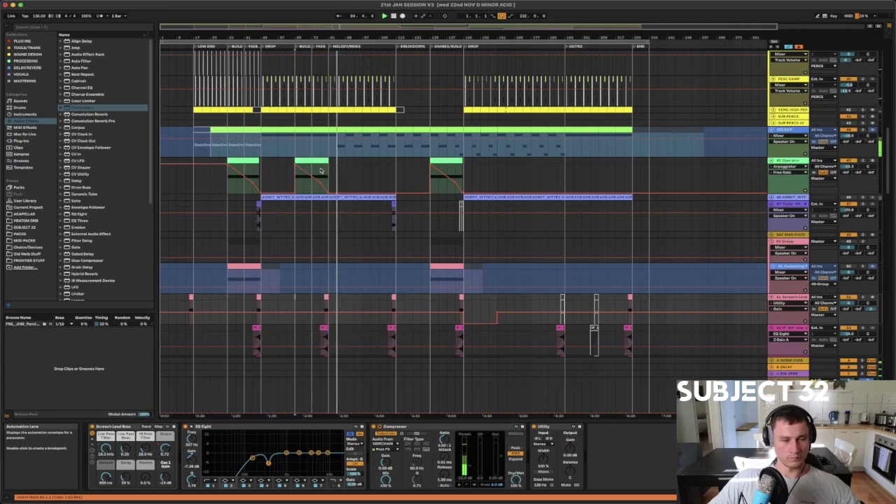
pyautogui.scroll(10, 334, 186)
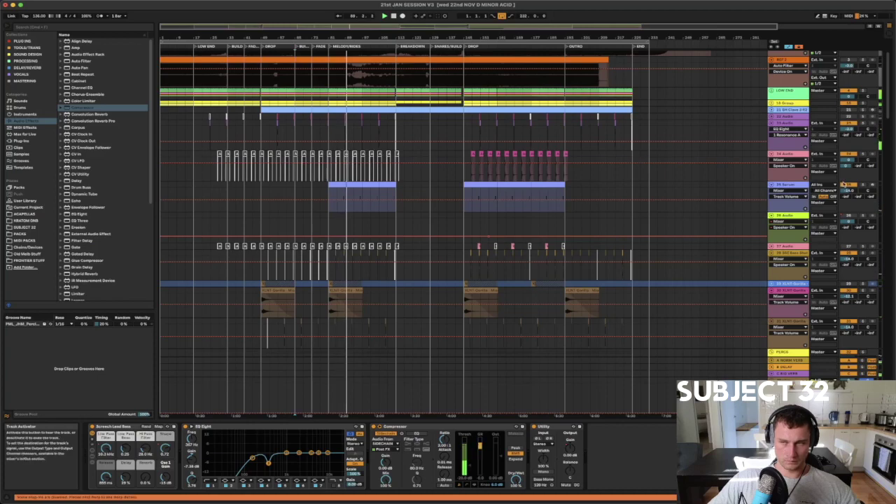
pyautogui.scroll(-15, 602, 253)
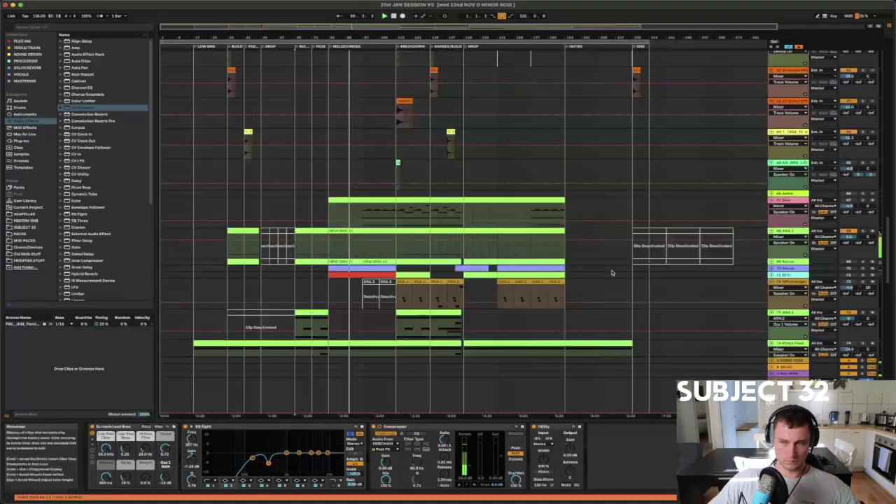
pyautogui.scroll(-4, 611, 273)
pyautogui.scroll(2, 611, 273)
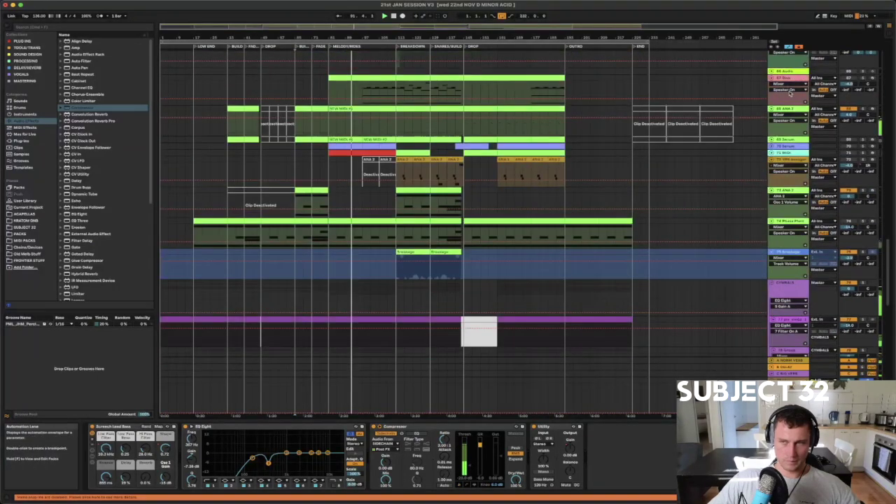
pyautogui.scroll(1, 788, 105)
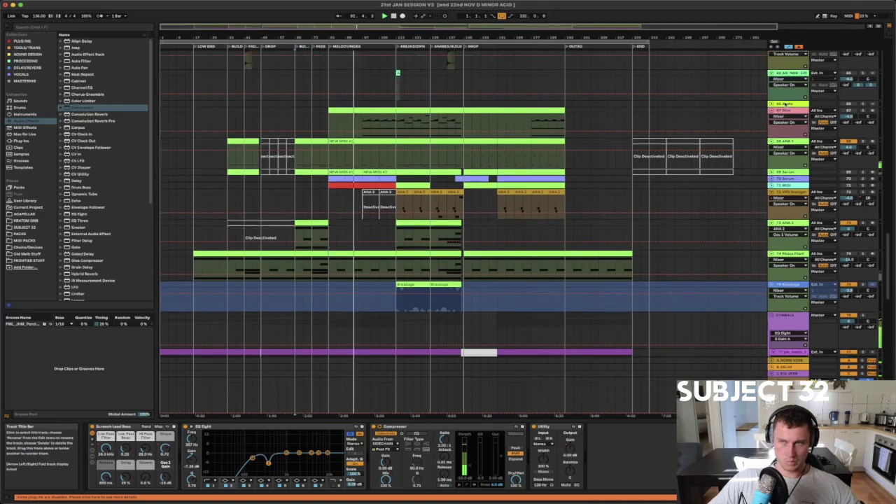
pyautogui.scroll(1, 786, 106)
# Unfold and solo track 69 Serum, open its Serum plug-in window and play from MELODY/RIDES
pyautogui.click(785, 106)
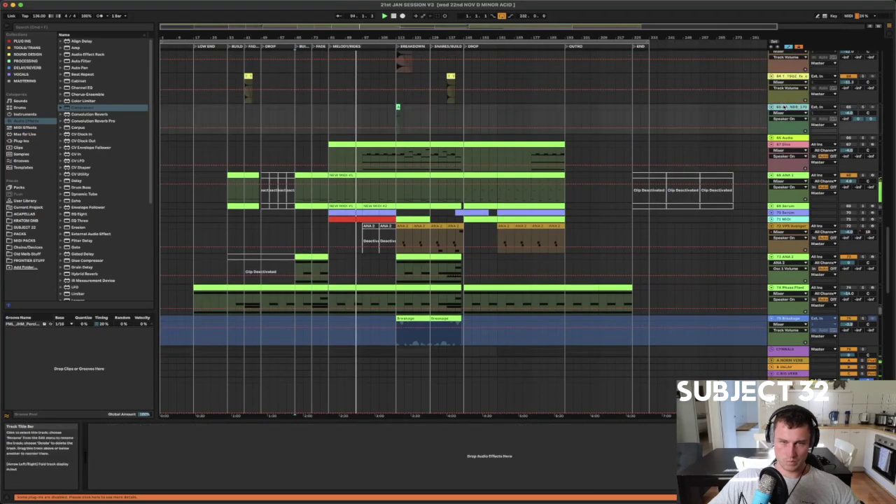
pyautogui.click(767, 207)
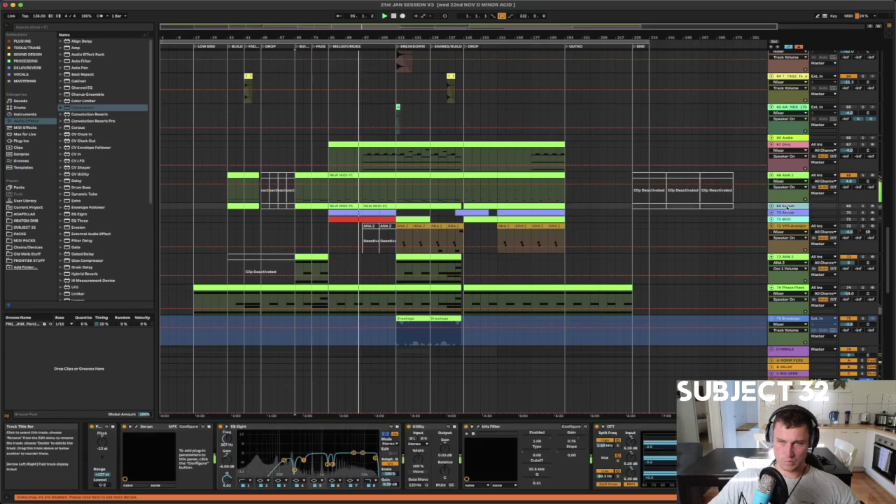
pyautogui.click(771, 207)
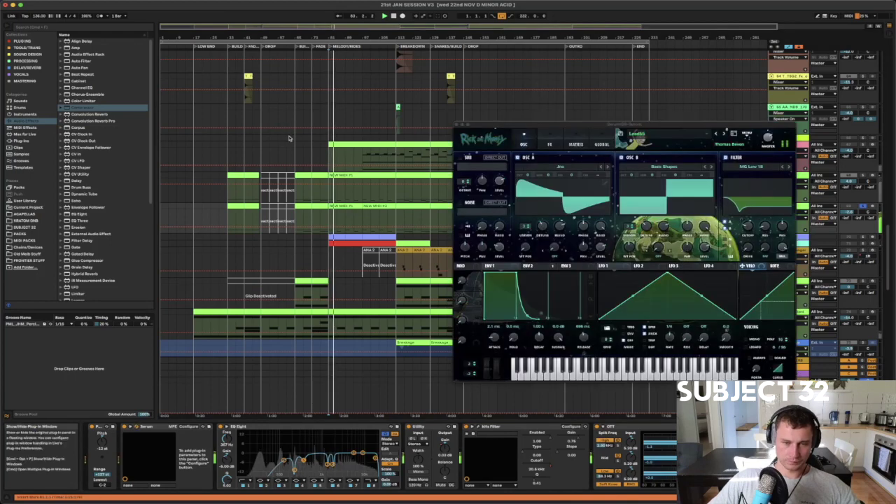
pyautogui.press('space')
# Step forward through Serum's Lead presets up to Lead69, restarting playback from MELODY/RIDES to audition each one
pyautogui.click(727, 133)
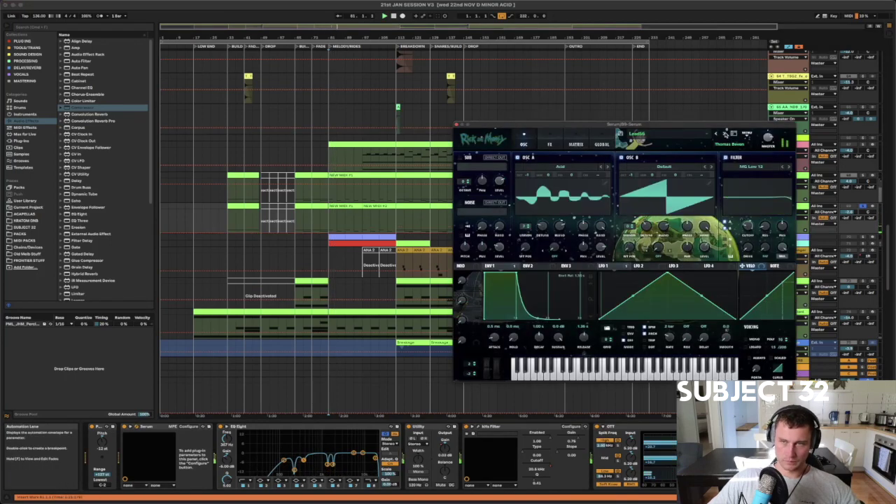
pyautogui.press('space')
pyautogui.click(725, 134)
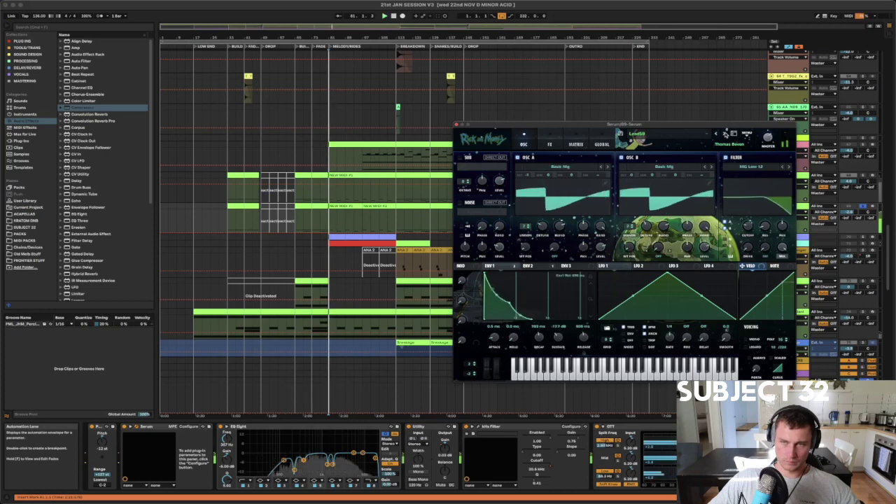
pyautogui.click(726, 134)
pyautogui.press('space')
pyautogui.press('space')
# Open Serum's preset browser and load the LIGHT BASS preset from HY2ROGEN - MELODIC TECHNO
pyautogui.click(734, 133)
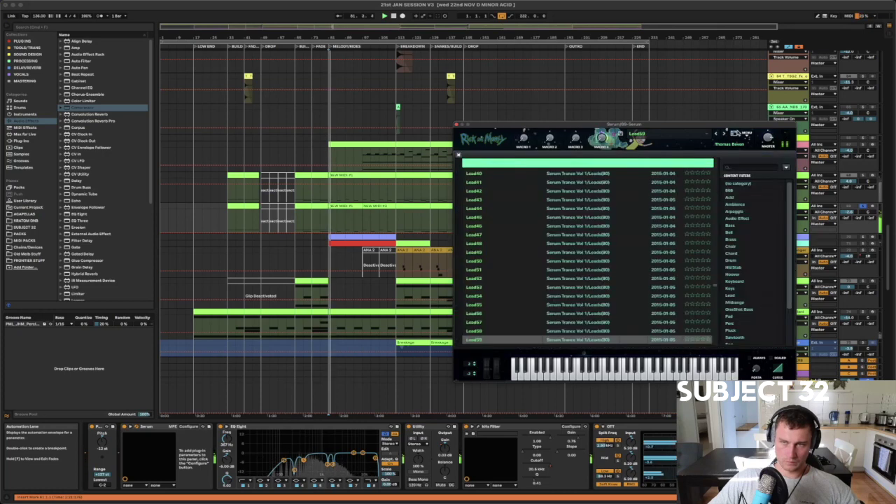
pyautogui.scroll(-5, 553, 287)
pyautogui.click(553, 295)
pyautogui.press('space')
pyautogui.click(562, 162)
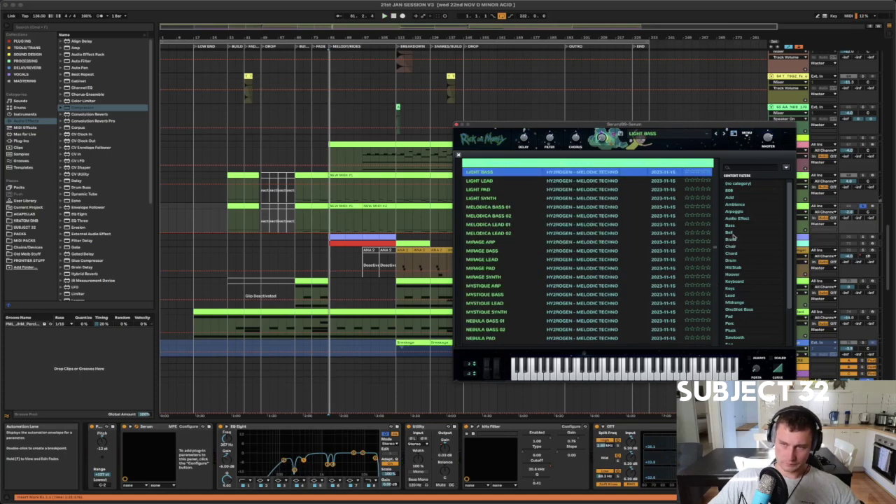
# Filter the preset list to the Perc category and audition presets, ending on PR Dirty Kick [SN]
pyautogui.scroll(-3, 735, 224)
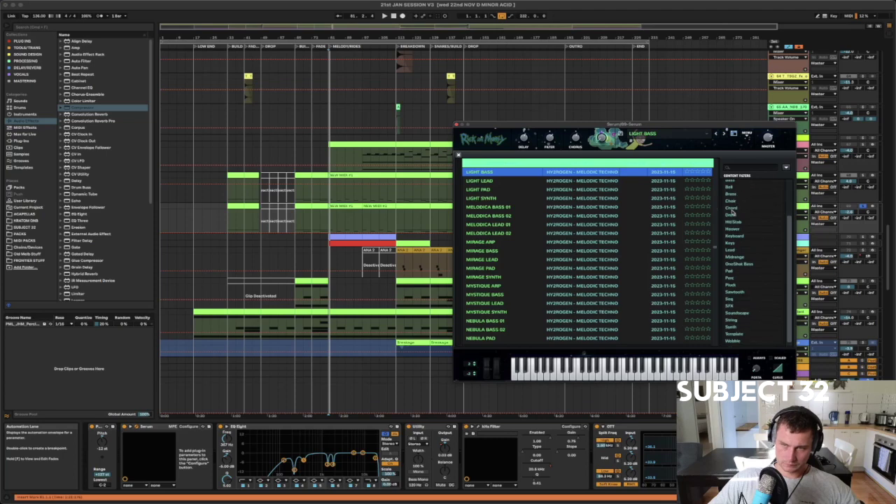
pyautogui.click(732, 278)
pyautogui.click(603, 281)
pyautogui.press('space')
pyautogui.click(575, 295)
pyautogui.scroll(-5, 574, 295)
pyautogui.click(574, 296)
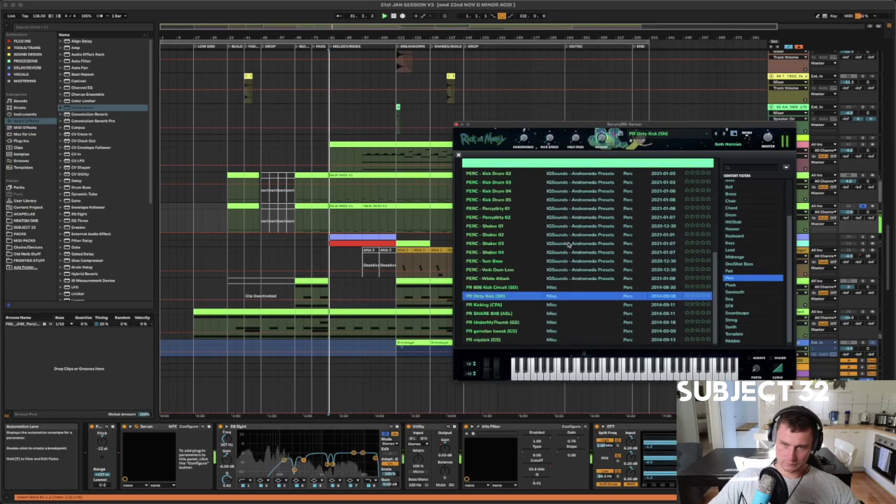
# Audition several percussion presets from IQSounds - Andromeda Presets, from PERC - Shaker 03 to PERC - Clap 02
pyautogui.click(570, 244)
pyautogui.scroll(5, 570, 244)
pyautogui.click(560, 294)
pyautogui.click(559, 268)
pyautogui.click(559, 259)
pyautogui.click(559, 251)
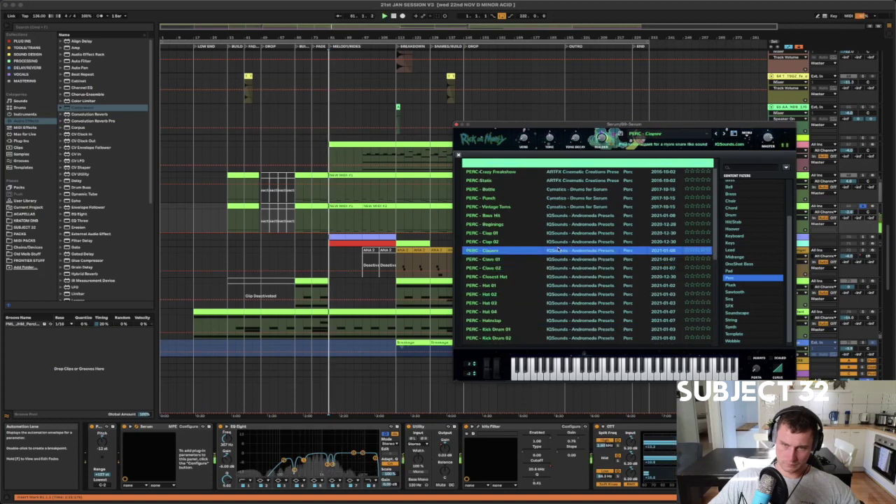
pyautogui.click(560, 242)
# Audition the percussion presets PR UnderMyThumb [GS] and PERC-Static
pyautogui.scroll(-5, 556, 280)
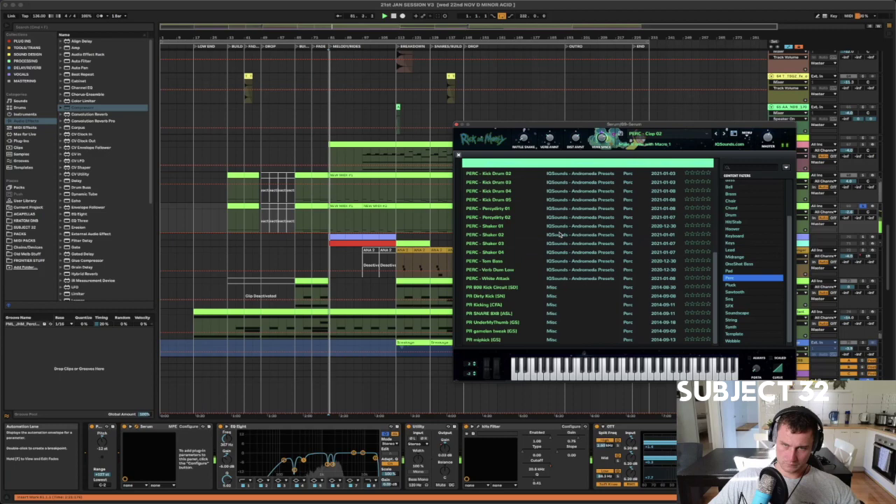
pyautogui.click(547, 321)
pyautogui.scroll(5, 547, 324)
pyautogui.click(554, 180)
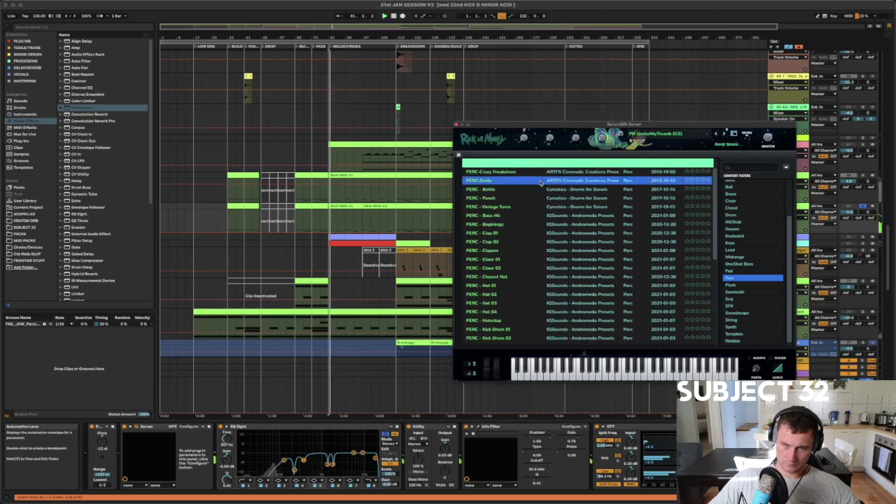
# Check the Pad category, return to Perc and audition presets up to PERC - Bottle
pyautogui.click(744, 271)
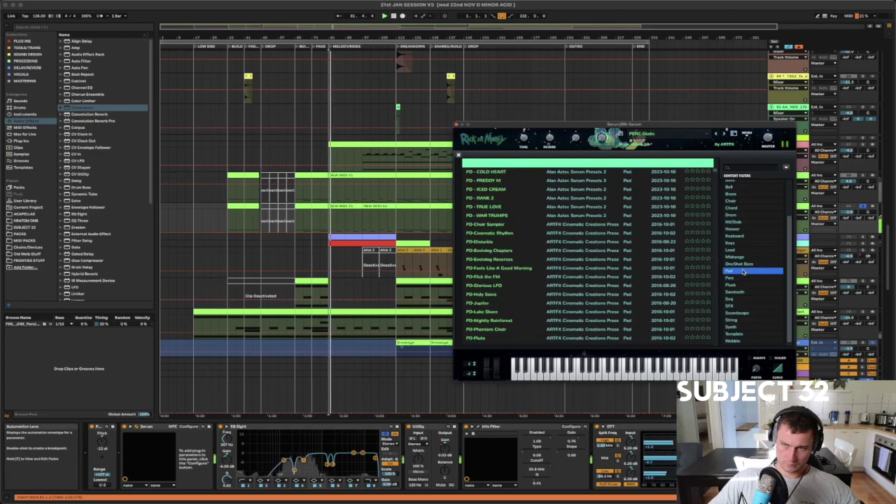
pyautogui.click(742, 278)
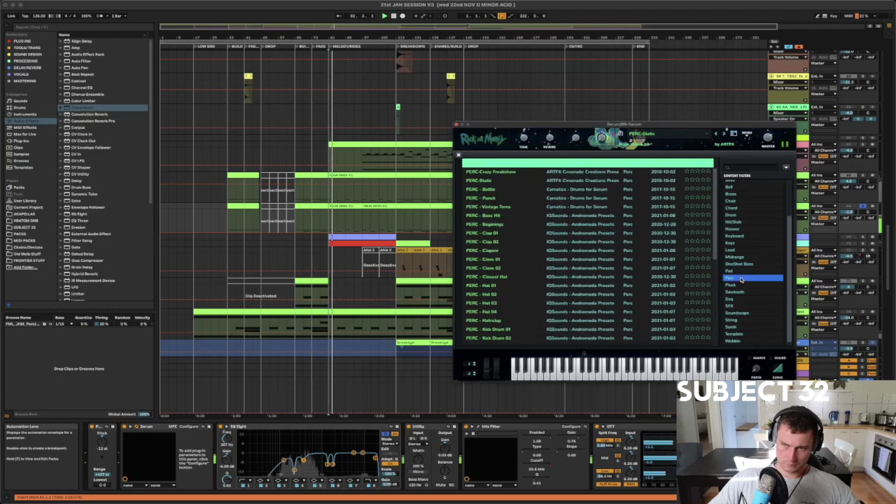
pyautogui.click(550, 173)
pyautogui.click(563, 184)
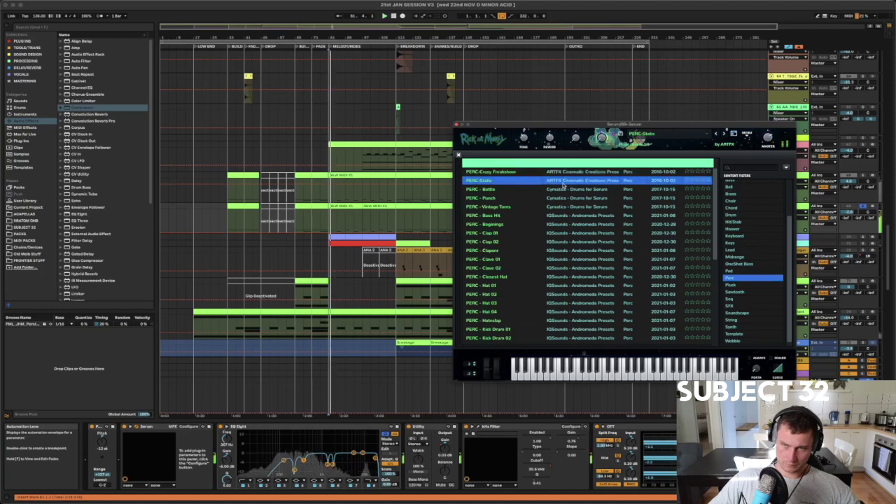
pyautogui.click(568, 191)
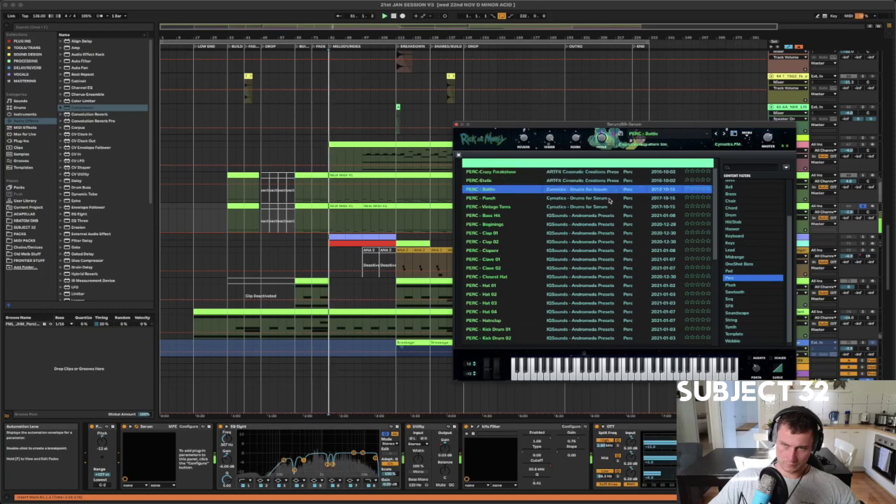
# Filter the presets to the Lead category and audition LD - DAVE, LD - FUTURE HOUSE and LD - NASAL PASSAGE
pyautogui.click(728, 250)
pyautogui.click(555, 233)
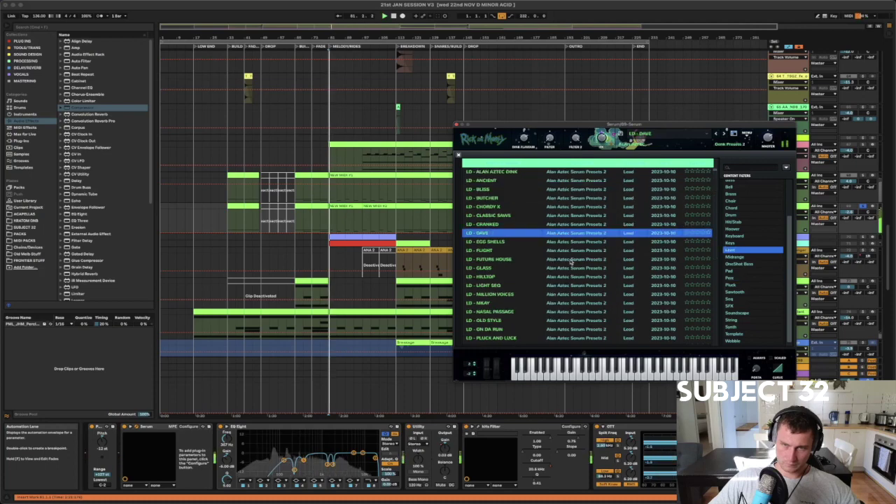
pyautogui.click(571, 260)
pyautogui.click(571, 312)
# Audition lead presets further down the list, including LD - Banda El Recodo and LD - Festival Season
pyautogui.scroll(-10, 569, 312)
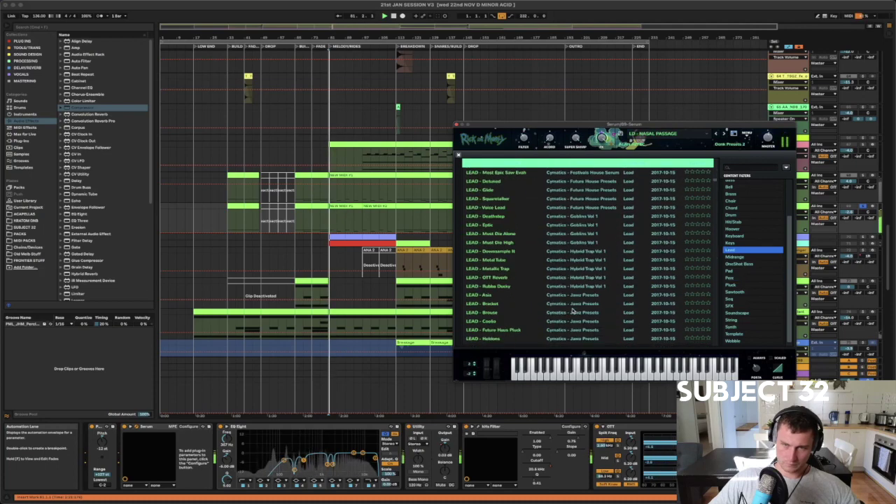
pyautogui.click(569, 308)
pyautogui.scroll(-2, 569, 310)
pyautogui.click(566, 306)
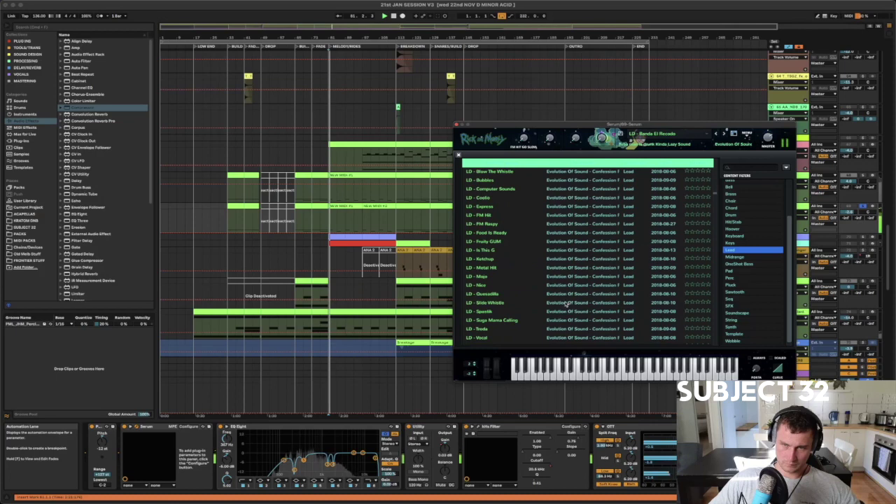
pyautogui.scroll(-5, 561, 308)
pyautogui.click(564, 288)
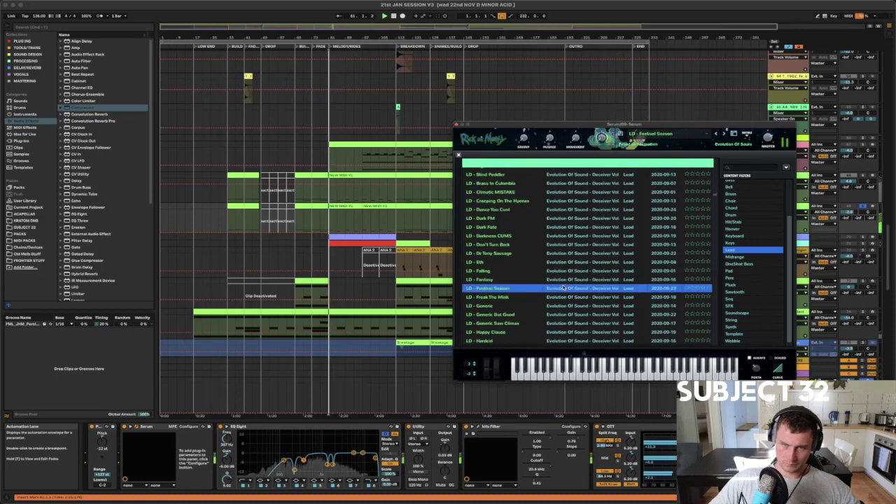
pyautogui.click(611, 236)
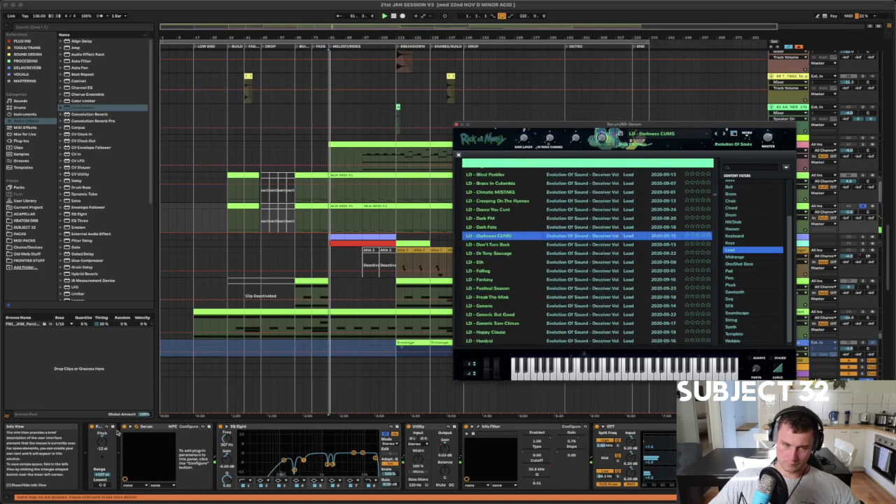
# Toggle the Pitch device in front of Serum and audition the LD - Beast Saw lead preset
pyautogui.click(92, 426)
pyautogui.press('space')
pyautogui.press('space')
pyautogui.scroll(-10, 538, 288)
pyautogui.click(541, 295)
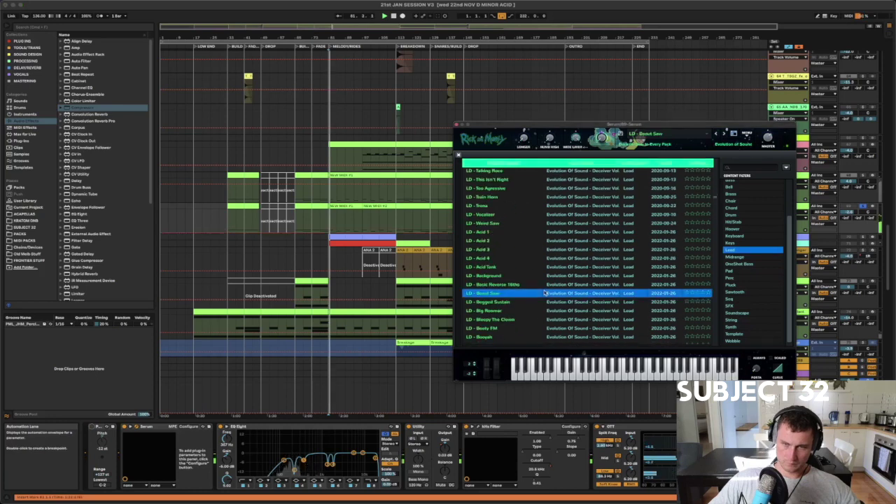
# Audition more lead presets from the Evolution Of Sound packs, ending on LD - Doubled Lust
pyautogui.scroll(-10, 541, 301)
pyautogui.click(537, 307)
pyautogui.scroll(-10, 536, 307)
pyautogui.click(535, 306)
pyautogui.scroll(-10, 535, 307)
pyautogui.click(535, 308)
pyautogui.scroll(-5, 533, 309)
pyautogui.scroll(-10, 534, 311)
pyautogui.click(534, 308)
pyautogui.scroll(-10, 535, 308)
pyautogui.click(534, 289)
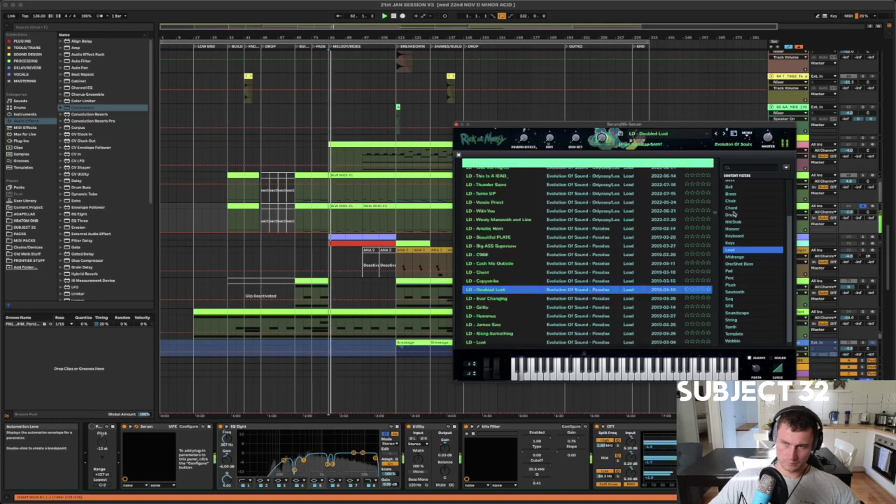
# Filter the presets to the Bass category and audition bass sounds from Black Octopus - The Kraken Vol 2
pyautogui.scroll(3, 729, 189)
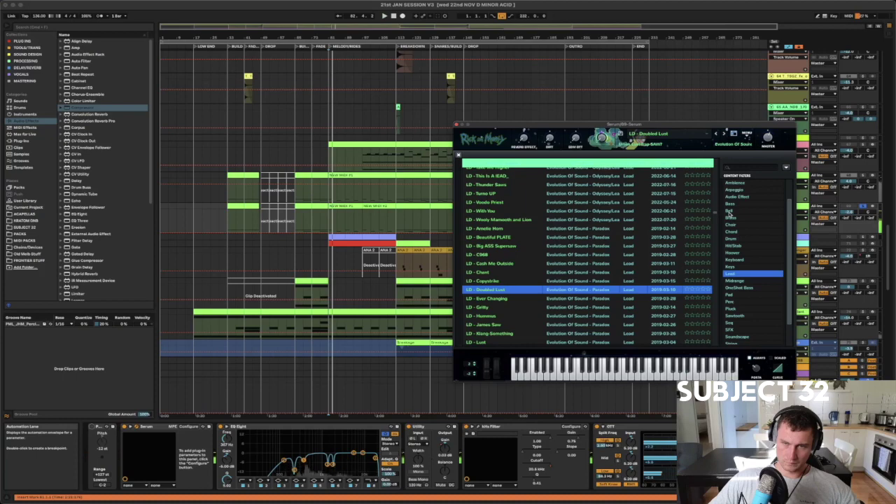
pyautogui.click(729, 204)
pyautogui.click(570, 270)
pyautogui.scroll(-5, 570, 273)
pyautogui.click(570, 272)
pyautogui.click(569, 255)
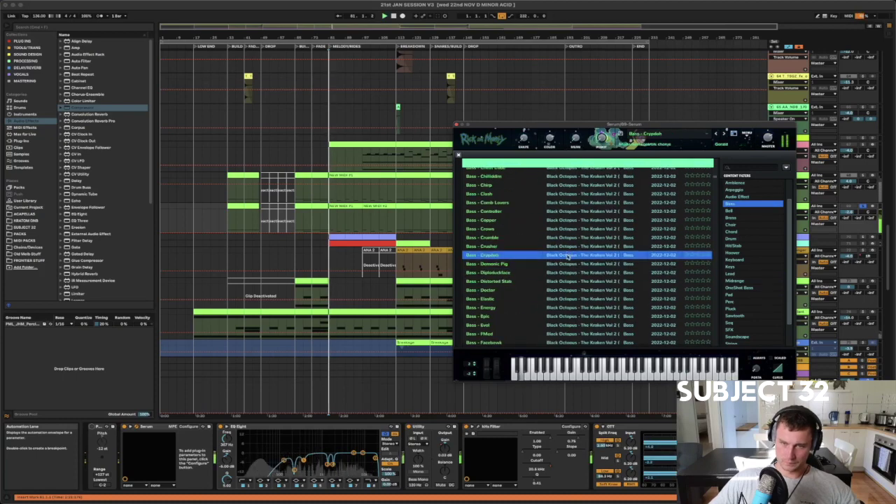
# Set the Pitch device to +12 st and audition further Kraken Vol 2 bass presets down to Bass - Fungus
pyautogui.click(105, 445)
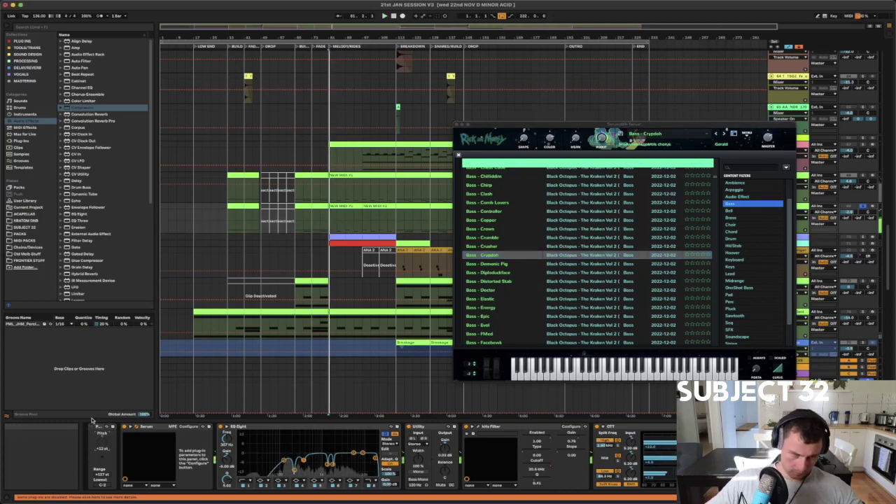
pyautogui.click(569, 298)
pyautogui.scroll(-3, 569, 299)
pyautogui.click(570, 300)
pyautogui.scroll(-3, 569, 301)
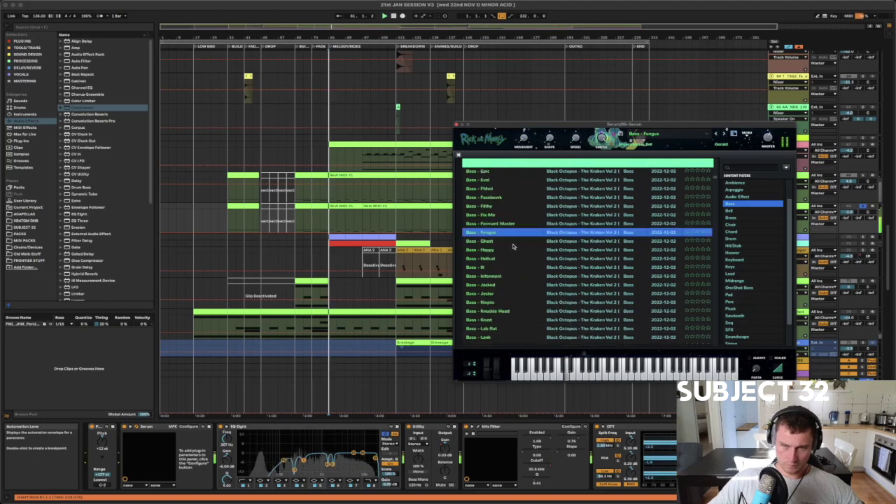
# Audition the bass presets from Bass - Ghast to Bass - Jester, including Happy, Hellcat, Ill and Jacked
pyautogui.click(555, 240)
pyautogui.click(562, 250)
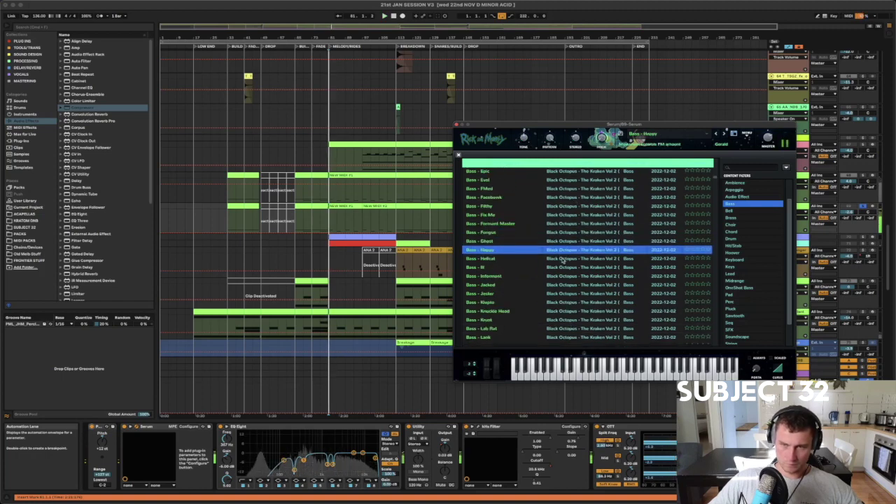
pyautogui.click(564, 266)
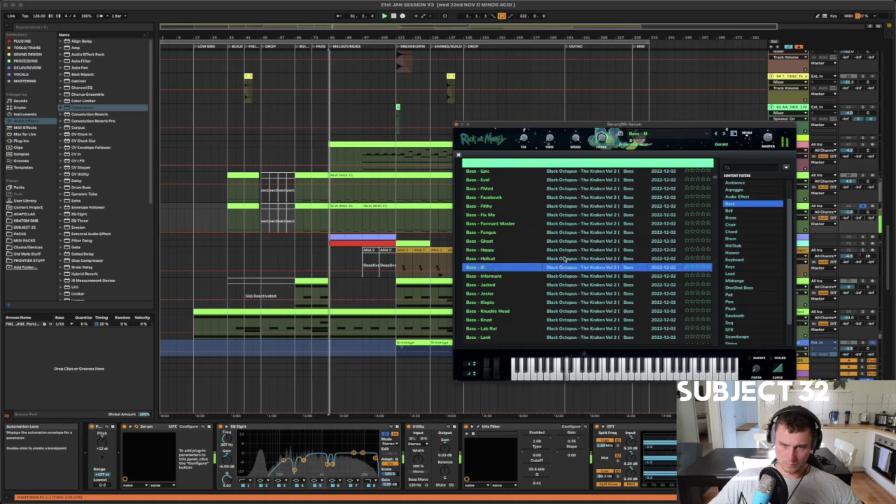
pyautogui.click(564, 259)
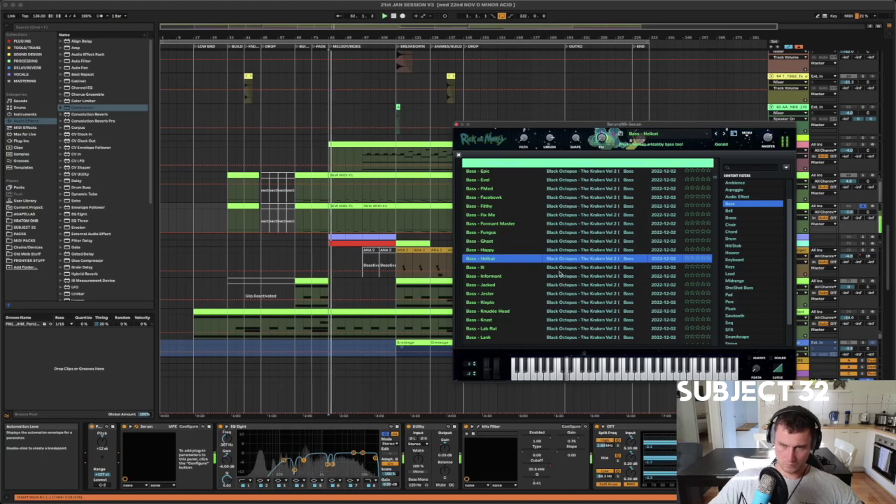
pyautogui.click(558, 269)
pyautogui.click(557, 284)
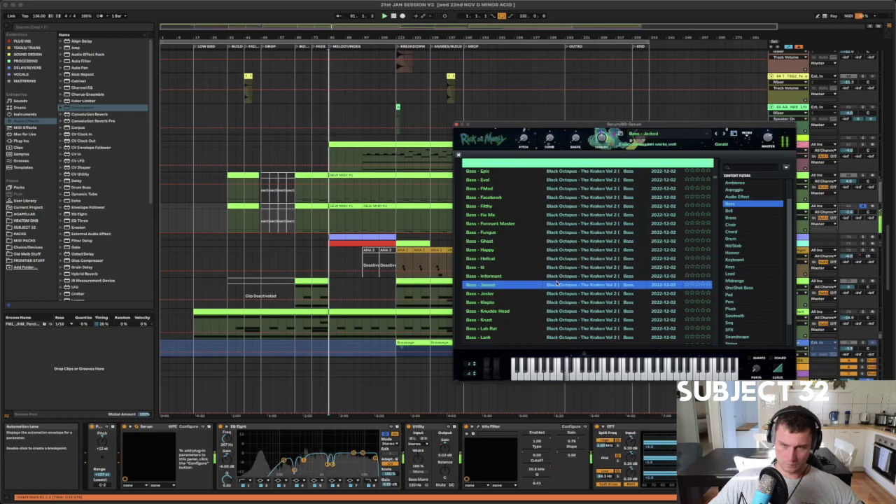
pyautogui.click(559, 294)
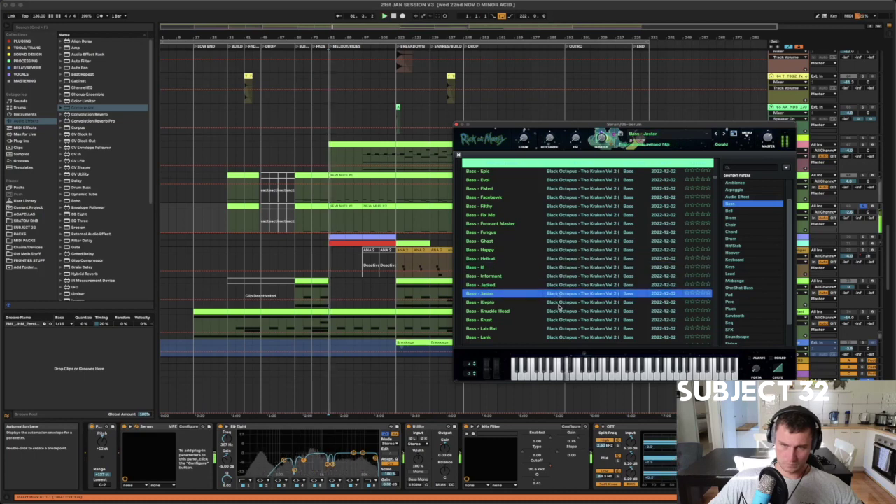
# Audition bass presets further down the list in the Cyberpunk 2086 pack, ending on BA Mecha Swirls
pyautogui.click(559, 303)
pyautogui.click(560, 312)
pyautogui.scroll(-10, 559, 315)
pyautogui.click(559, 314)
pyautogui.scroll(-7, 558, 320)
pyautogui.click(558, 319)
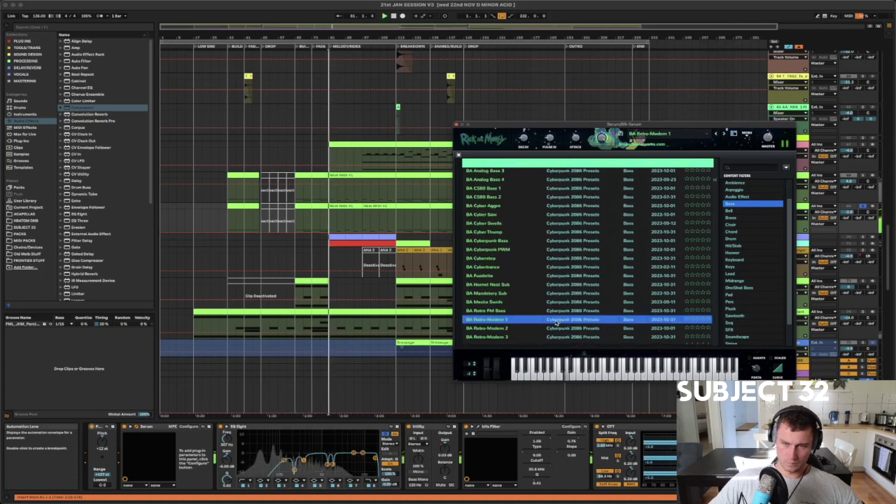
pyautogui.click(558, 311)
pyautogui.click(558, 285)
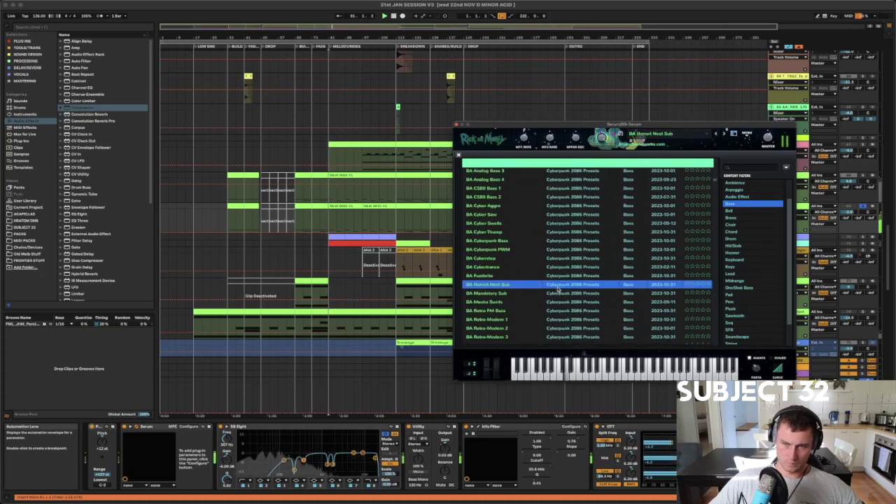
pyautogui.click(553, 302)
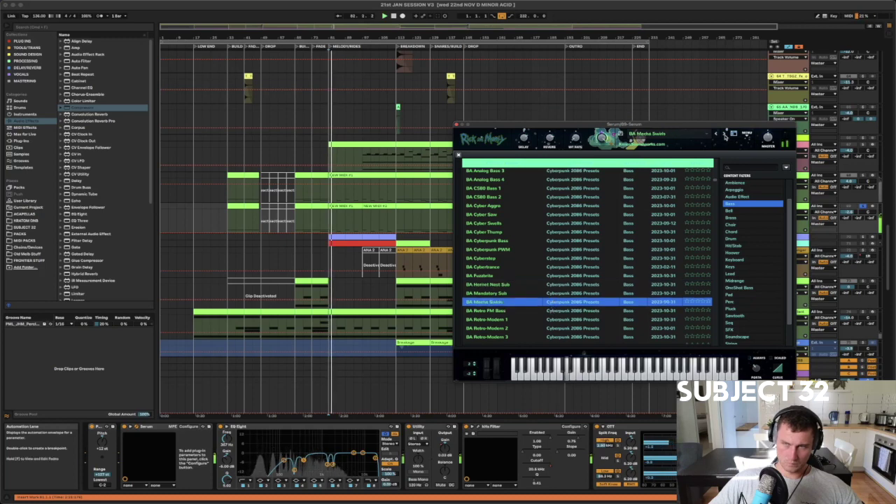
# Leave Serum's preset browser, raise the filter cutoff of BA Mecha Swirls during playback and close the synth window
pyautogui.click(735, 134)
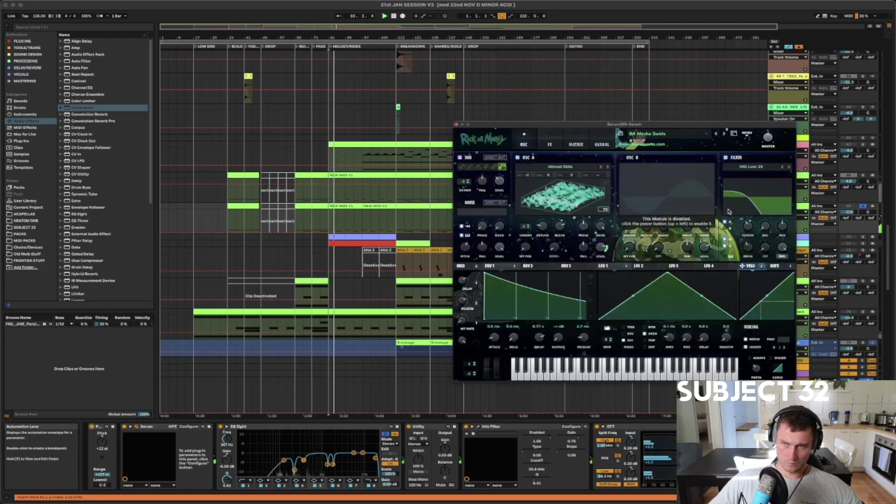
pyautogui.press('space')
pyautogui.press('space')
pyautogui.moveTo(750, 225); pyautogui.dragTo(756, 208)
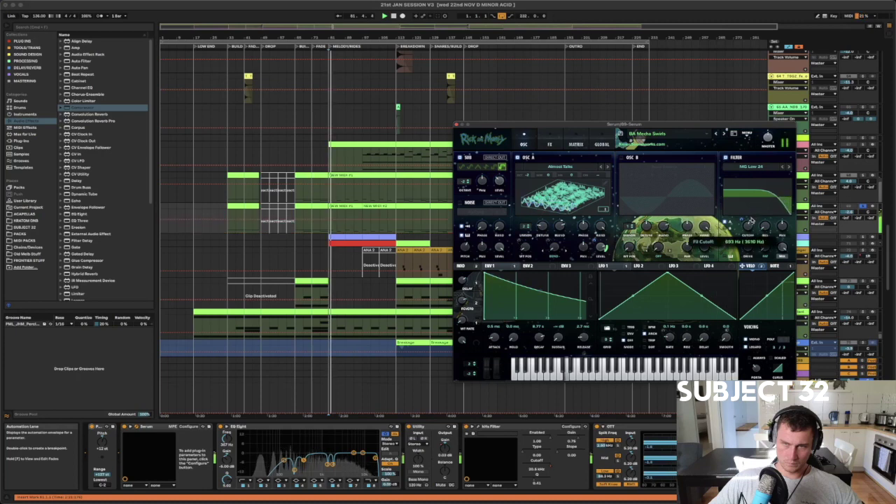
pyautogui.click(457, 125)
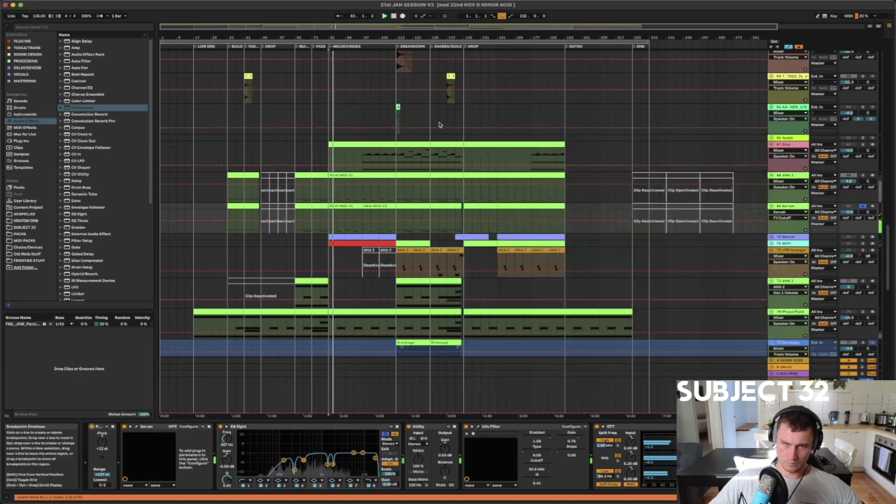
# Compare the Serum line within the full mix and soloed at the MELODY/RIDES section
pyautogui.click(865, 206)
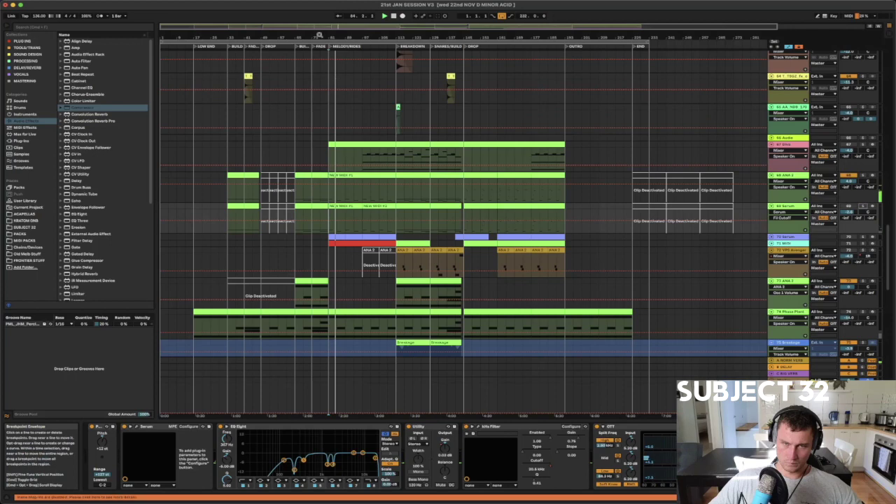
pyautogui.moveTo(332, 37); pyautogui.dragTo(332, 54)
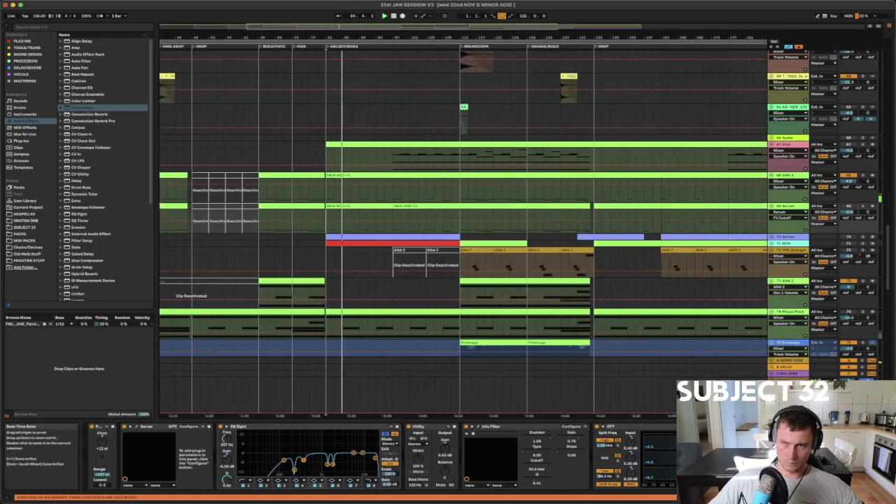
pyautogui.click(863, 206)
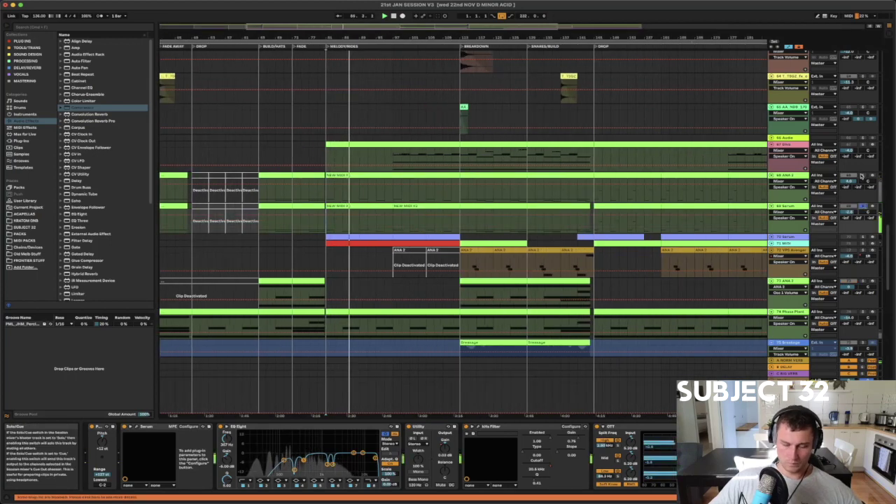
pyautogui.press('space')
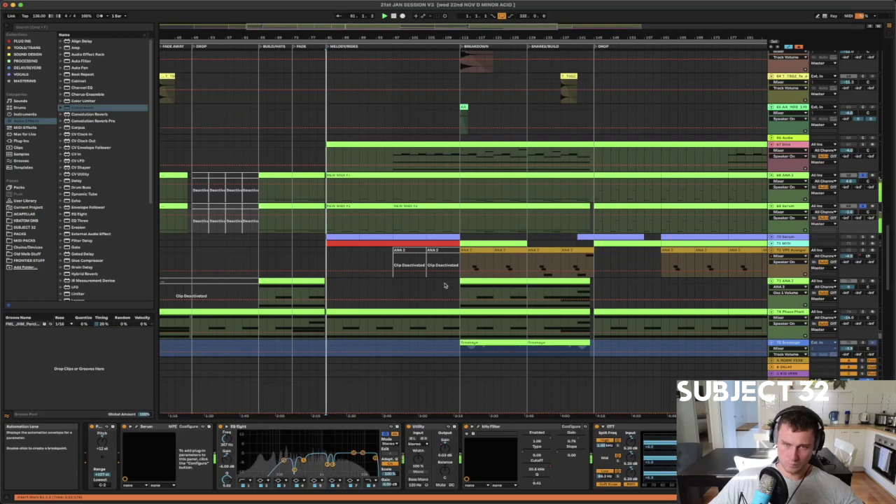
# Raise the Serum track's volume to 1.7 dB while replaying the MELODY/RIDES section
pyautogui.press('space')
pyautogui.moveTo(849, 212); pyautogui.dragTo(849, 208)
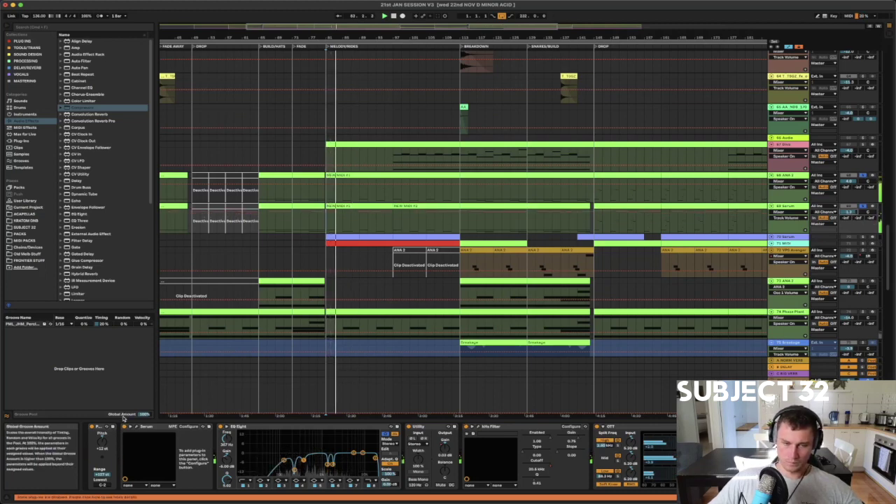
pyautogui.press('space')
pyautogui.press('space')
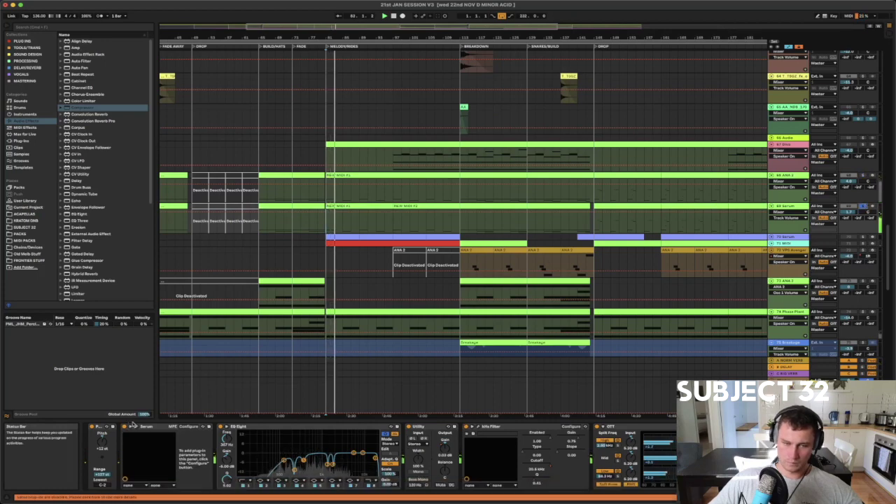
# Reopen Serum and raise the filter cutoff of BA Mecha Swirls further while replaying the line
pyautogui.click(137, 428)
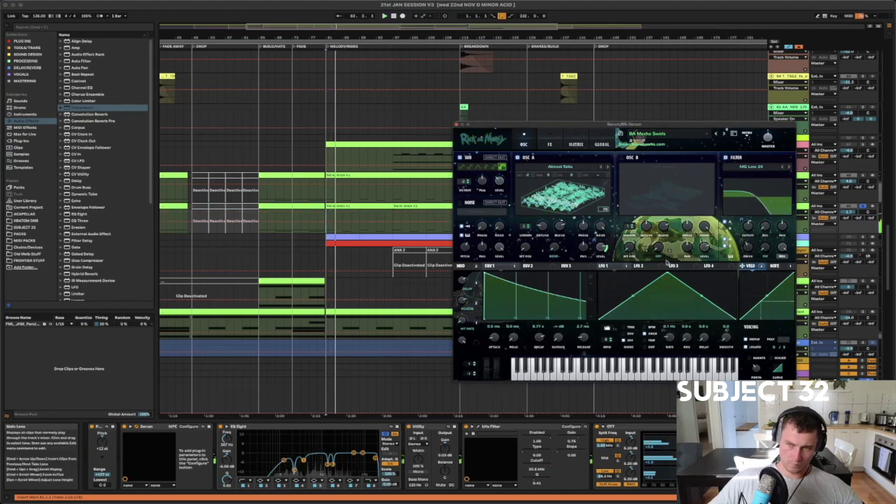
pyautogui.press('space')
pyautogui.press('space')
pyautogui.moveTo(749, 226); pyautogui.dragTo(754, 203)
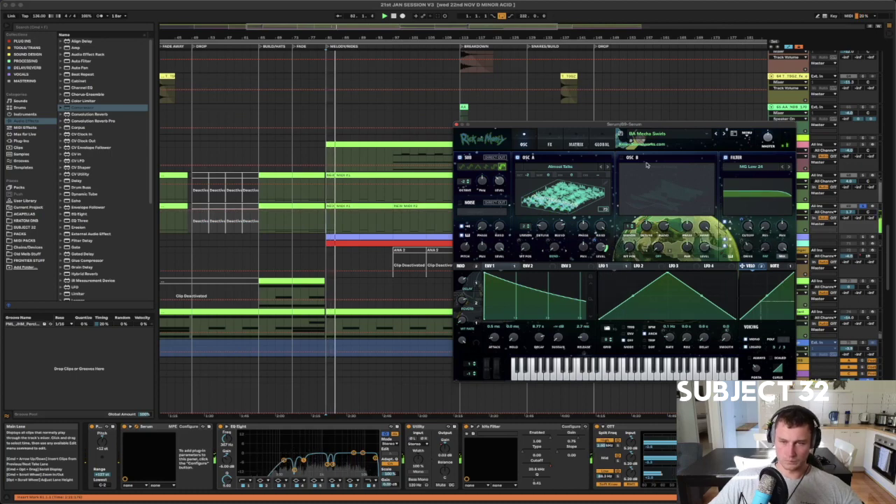
# Step through the following Serum presets to BA Retro-Modern 3 and close the synth window
pyautogui.click(725, 133)
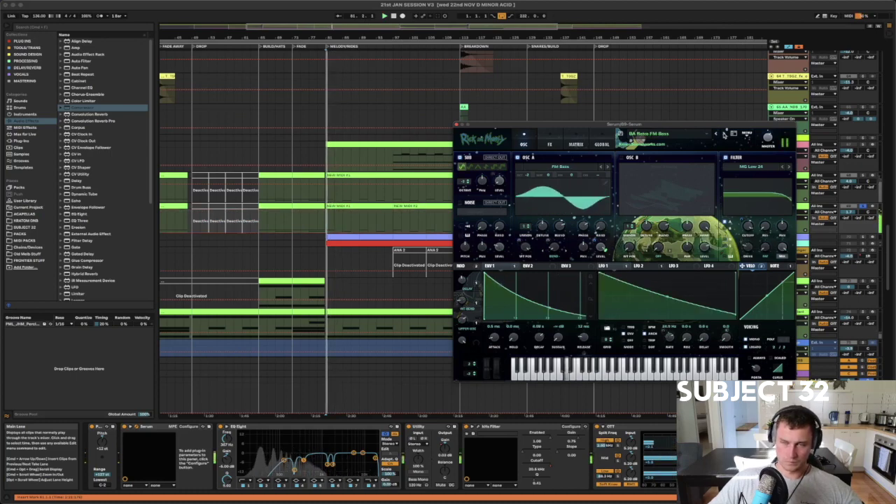
pyautogui.click(725, 134)
pyautogui.click(724, 134)
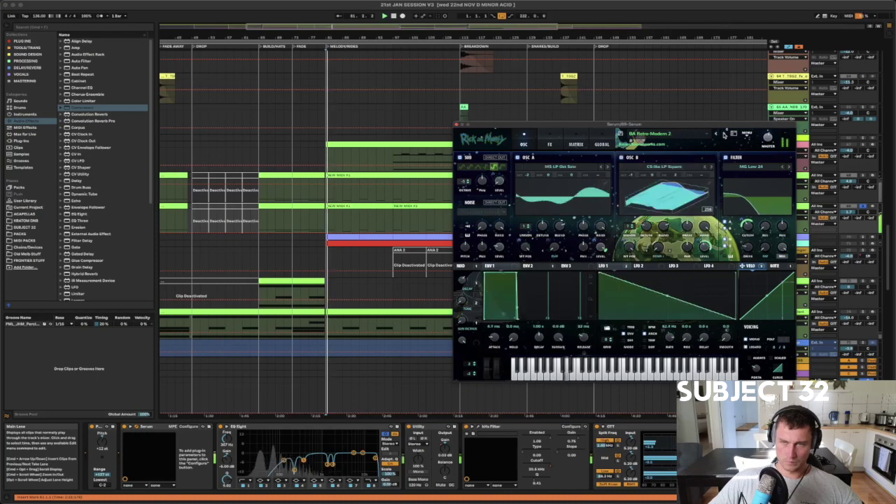
pyautogui.click(724, 134)
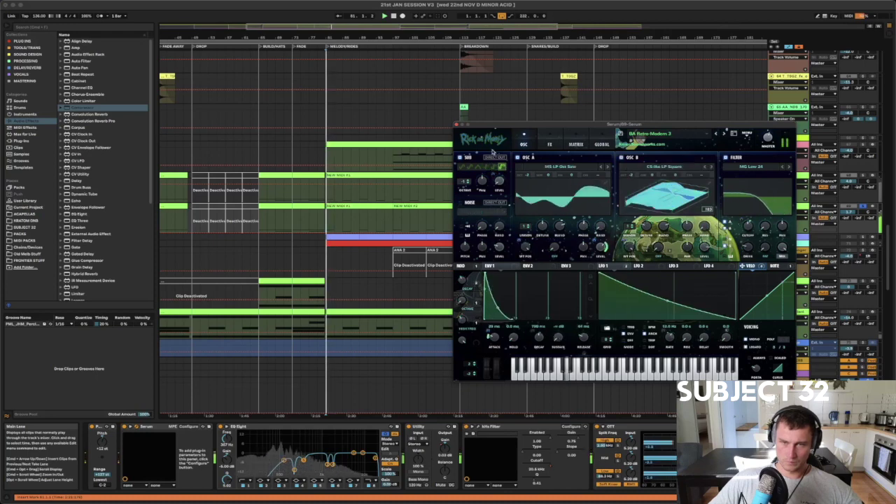
pyautogui.click(455, 125)
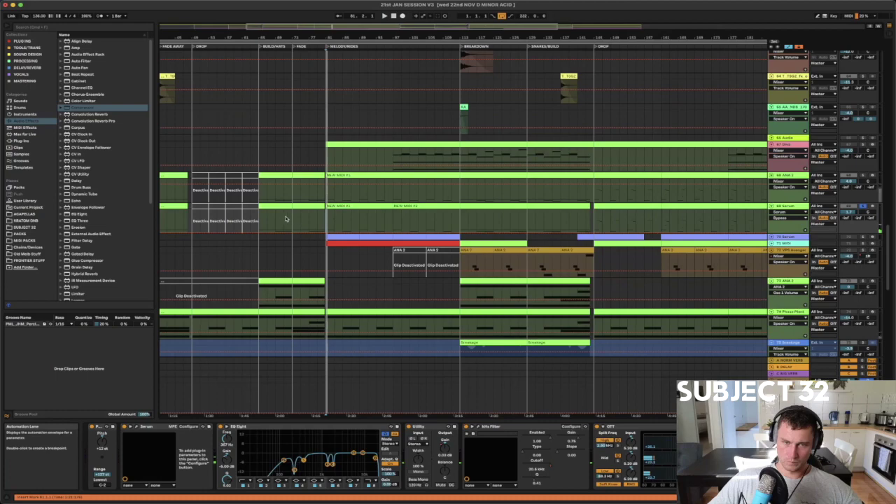
# Move the soloed Serum track up the arrangement to just above the empty audio track over the PERCS group
pyautogui.scroll(5, 700, 204)
pyautogui.scroll(-5, 721, 221)
pyautogui.scroll(4, 791, 140)
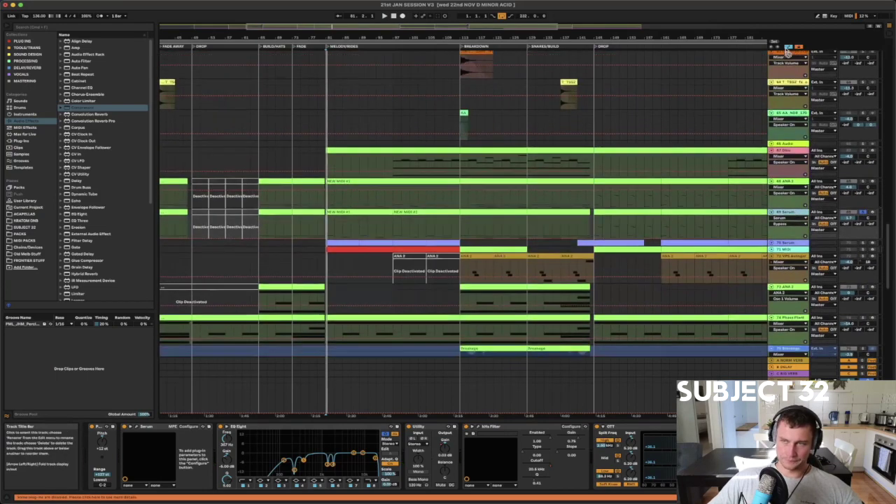
pyautogui.scroll(8, 787, 51)
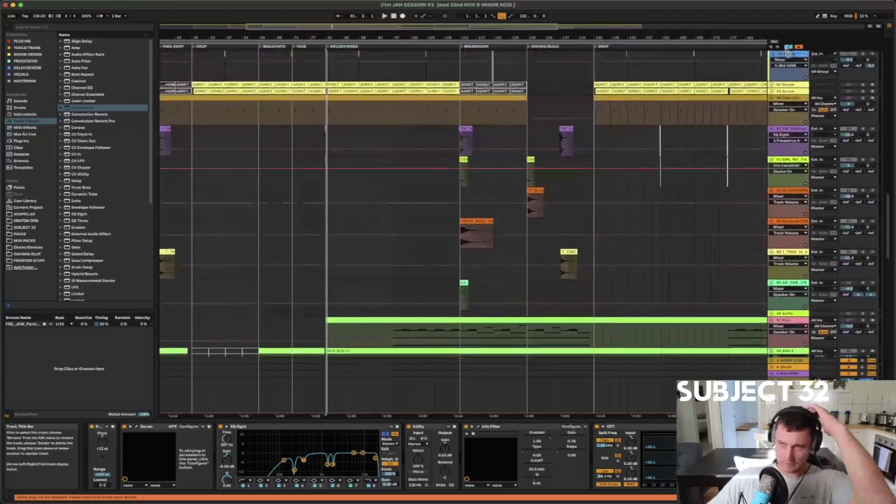
pyautogui.scroll(8, 788, 51)
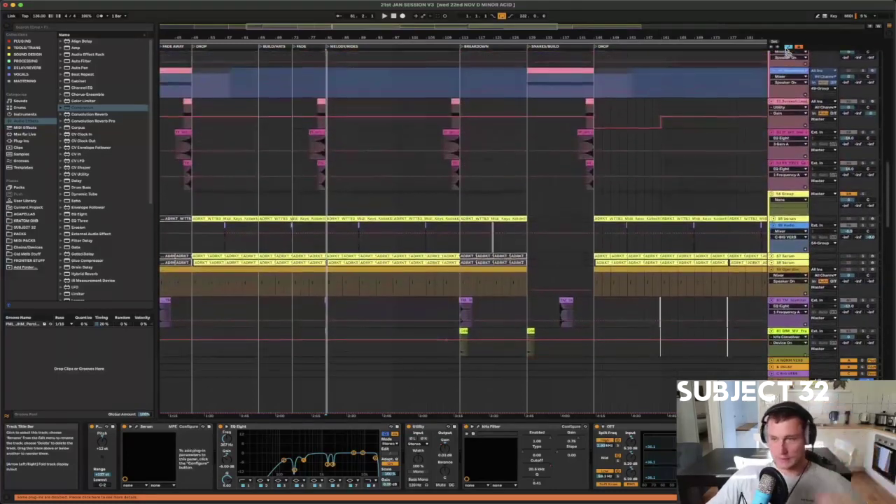
pyautogui.scroll(8, 787, 51)
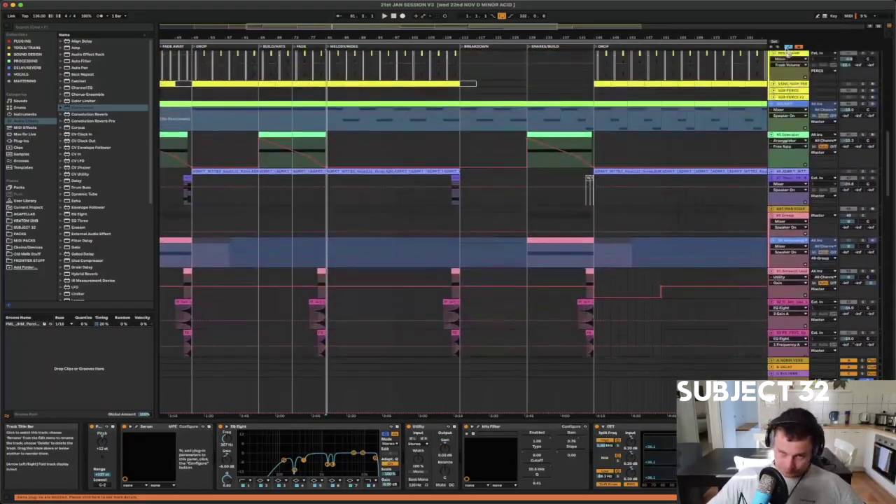
pyautogui.scroll(8, 788, 51)
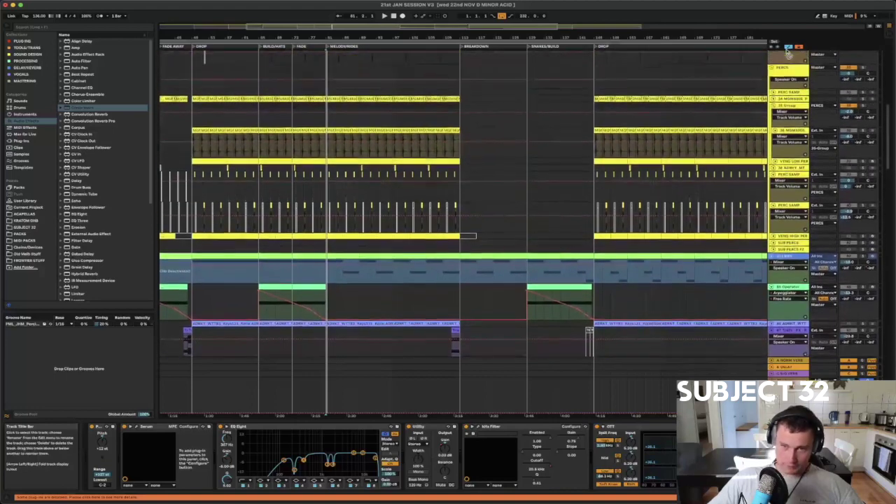
pyautogui.scroll(8, 788, 51)
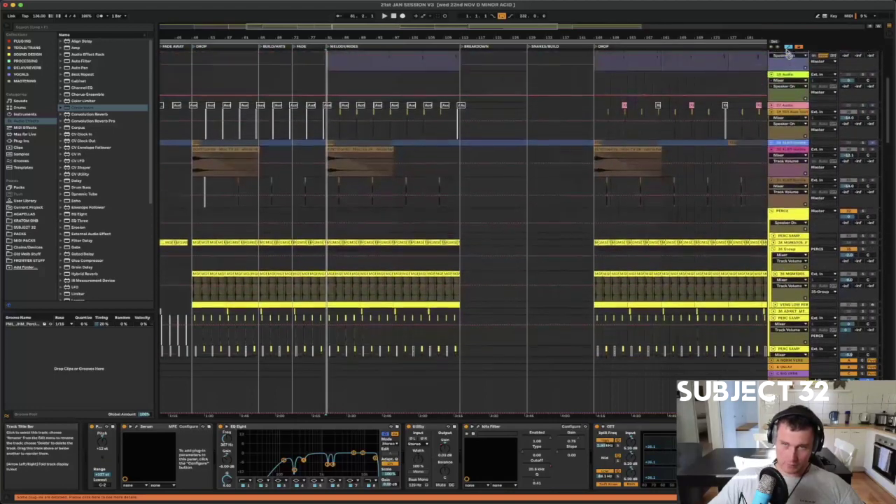
pyautogui.scroll(1, 788, 51)
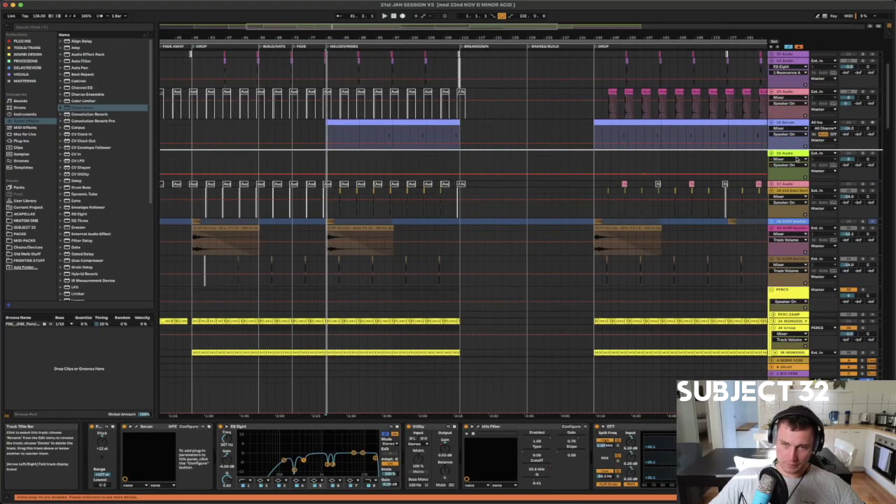
pyautogui.scroll(-4, 796, 159)
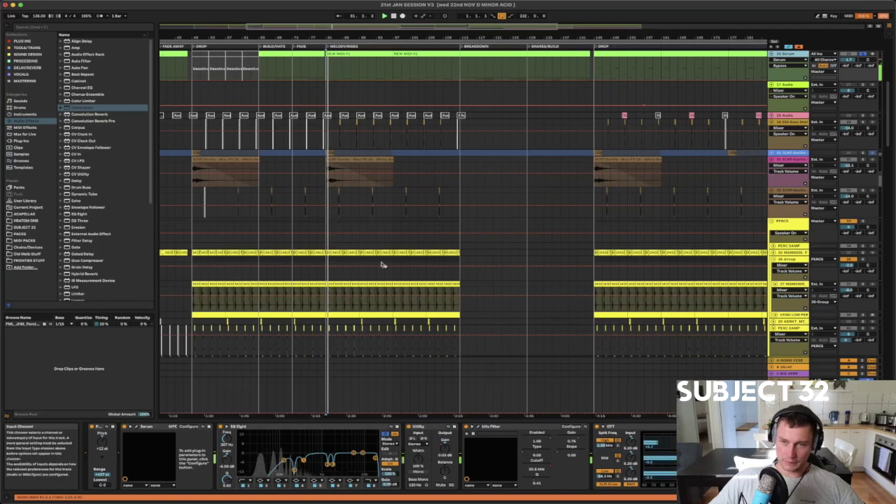
# Loop the MELODY/RIDES section up to BREAKDOWN, solo the PERCS group and play it
pyautogui.moveTo(326, 324); pyautogui.dragTo(461, 224)
pyautogui.press('super+l')
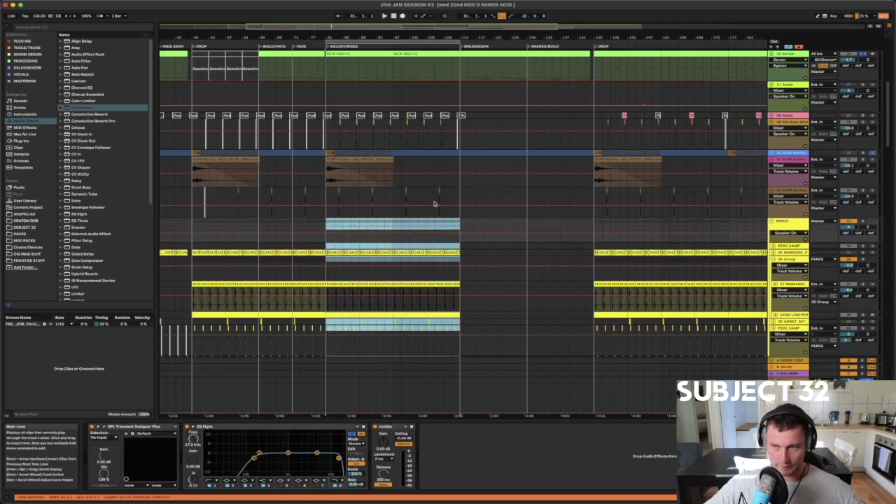
pyautogui.click(864, 221)
pyautogui.press('space')
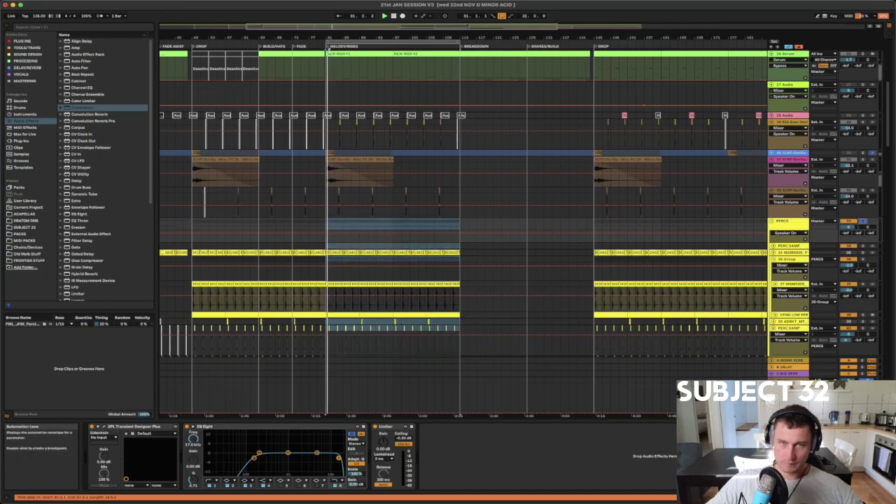
# Unfold the percussion loop track at the head of the PERCS group and listen to the soloed group in MELODY/RIDES
pyautogui.scroll(10, 330, 203)
pyautogui.scroll(-5, 331, 203)
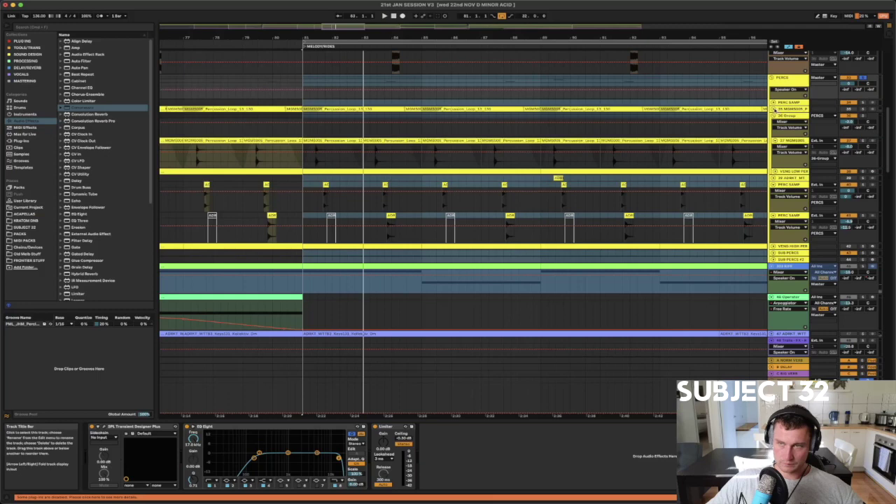
pyautogui.click(774, 109)
pyautogui.press('space')
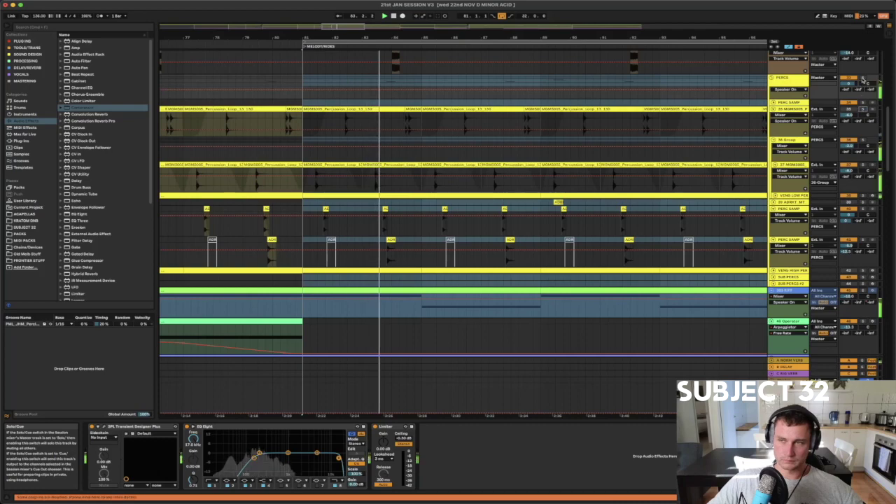
pyautogui.press('space')
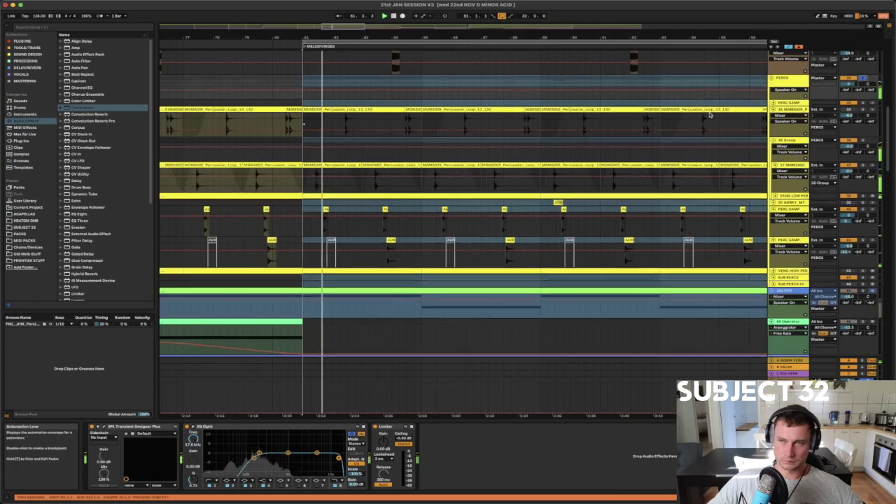
# Replay the soloed PERCS group from the start of MELODY/RIDES with the metronome on
pyautogui.scroll(10, 710, 115)
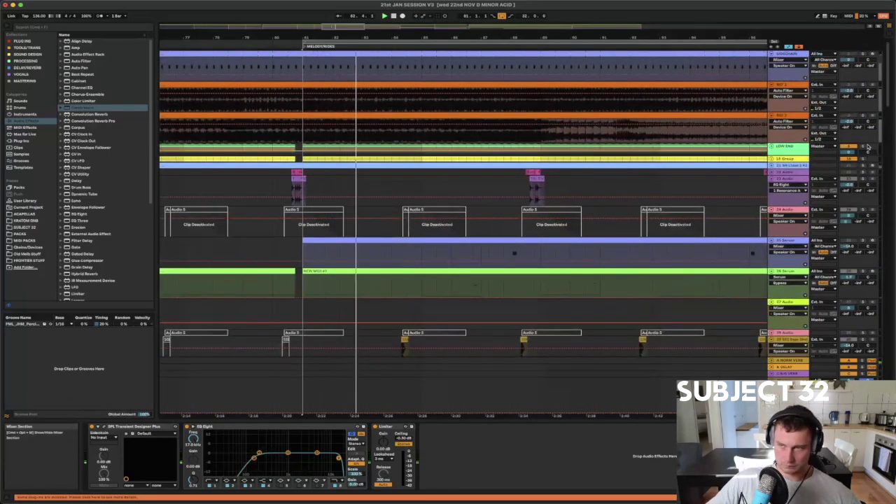
pyautogui.scroll(-10, 449, 162)
pyautogui.scroll(4, 449, 162)
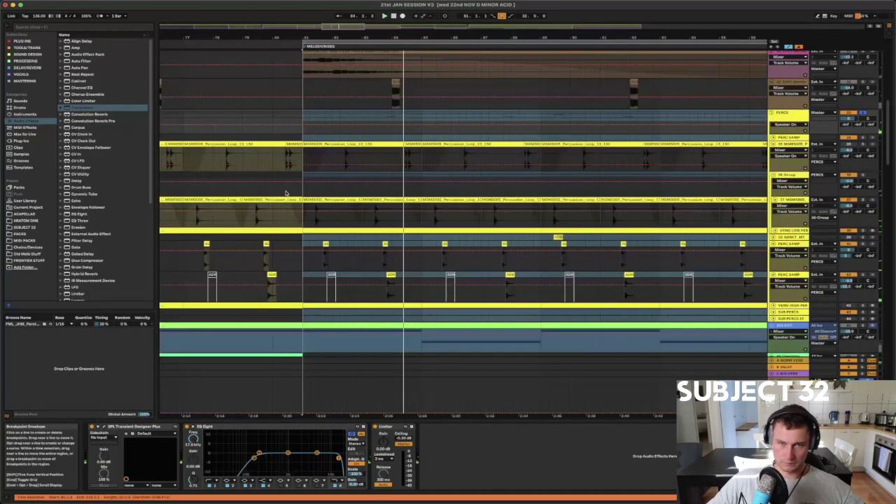
pyautogui.click(304, 157)
pyautogui.press('space')
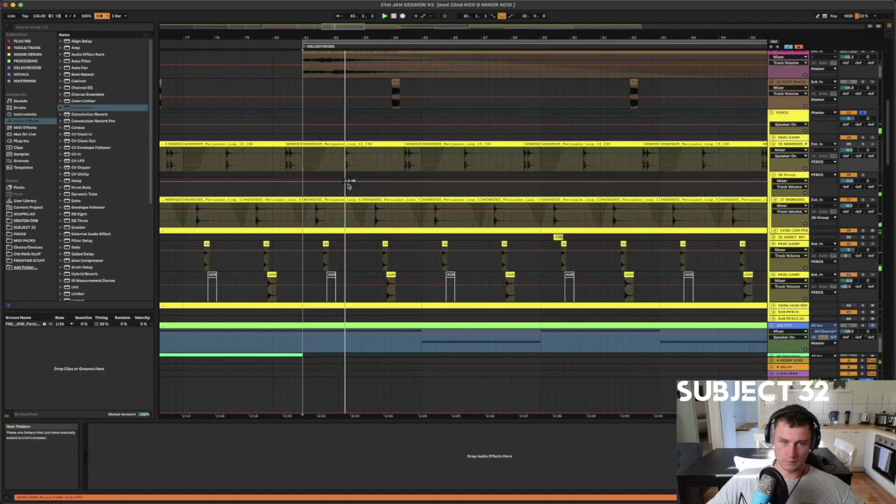
# Solo the LOW END group while it plays and select the UAD plug-in after Utility in its device chain
pyautogui.scroll(-6, 308, 189)
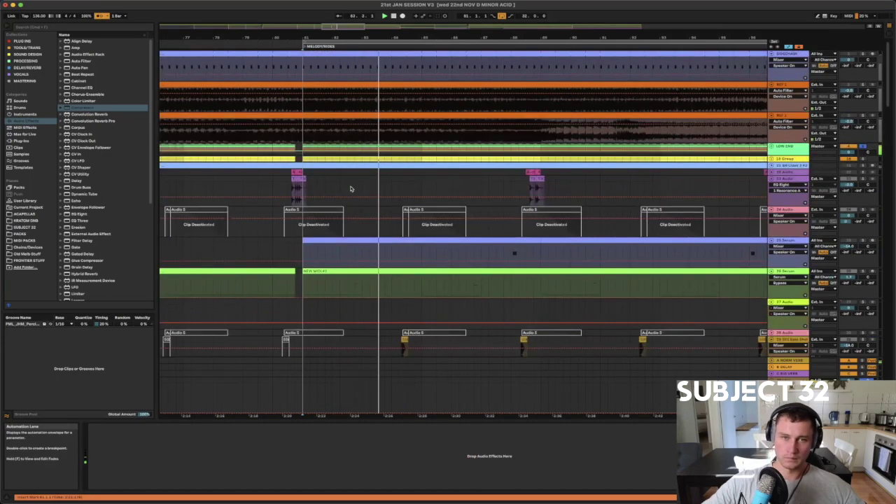
pyautogui.click(784, 149)
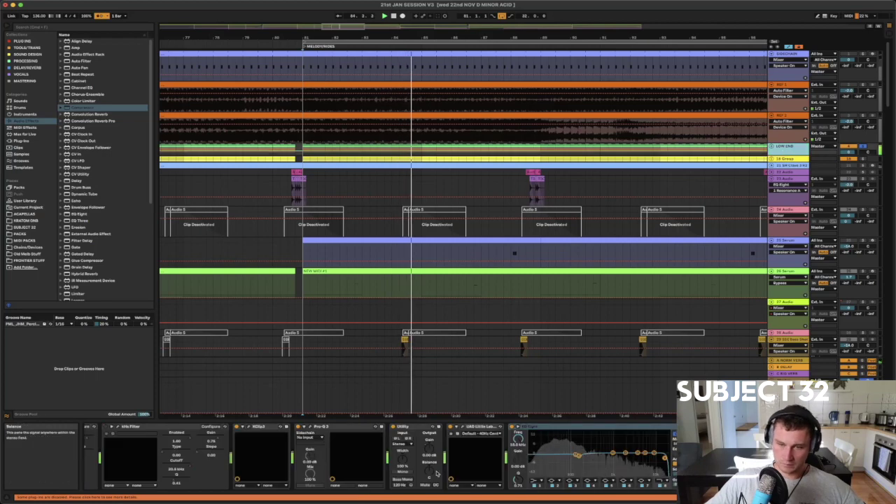
pyautogui.click(470, 426)
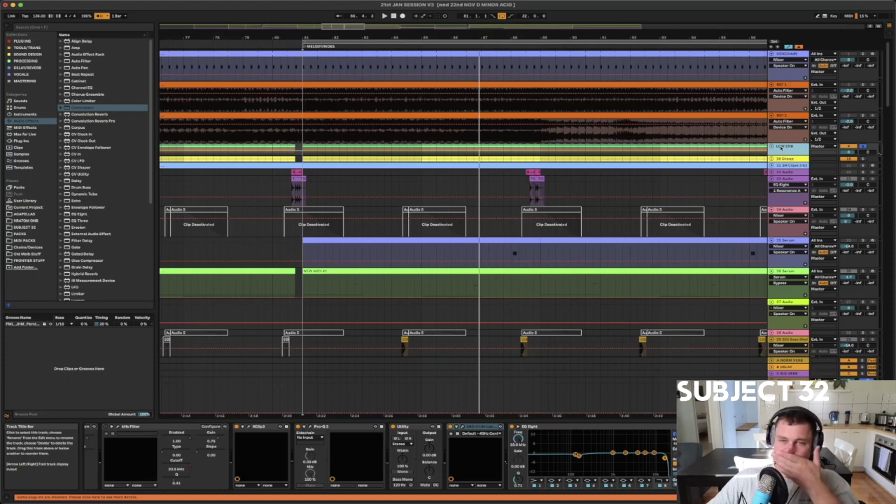
# Insert a new audio track directly below the LOW END group and play the arrangement from the beginning
pyautogui.click(781, 148)
pyautogui.moveTo(519, 30); pyautogui.dragTo(434, 32)
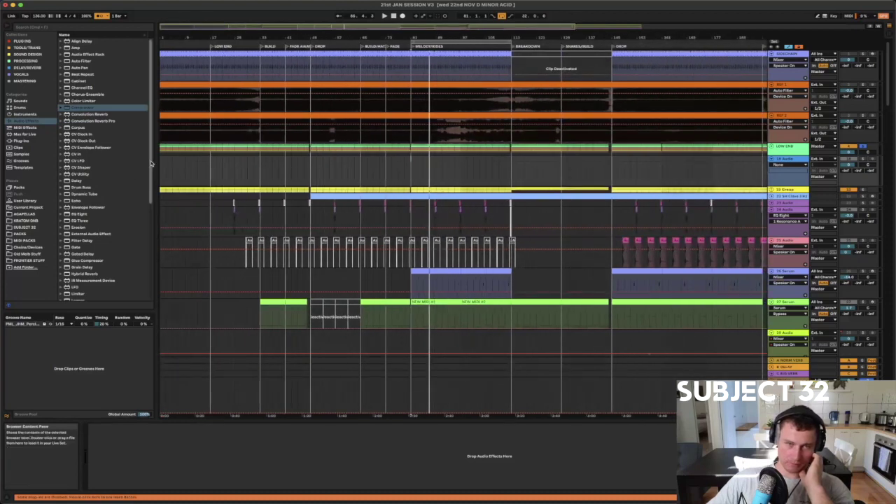
pyautogui.press('space')
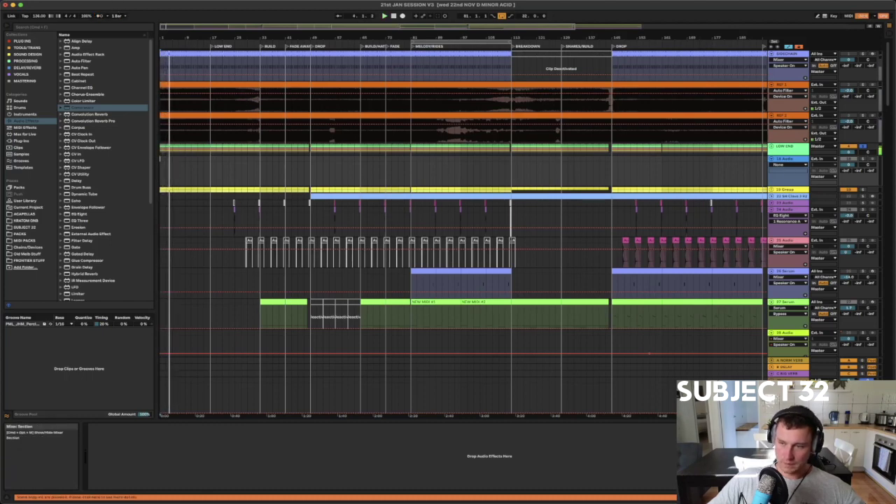
# Try a track delay of about -12 ms on the LOW END group against the metronome, and reset it to 0
pyautogui.click(788, 46)
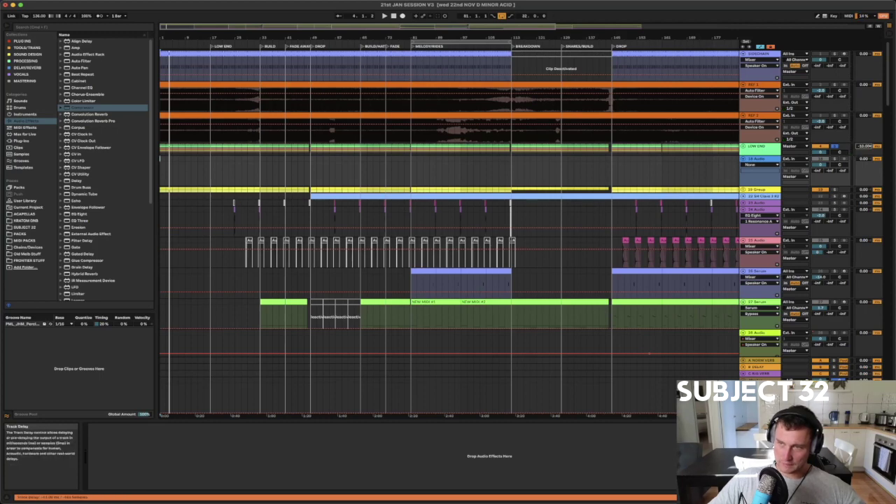
pyautogui.press('space')
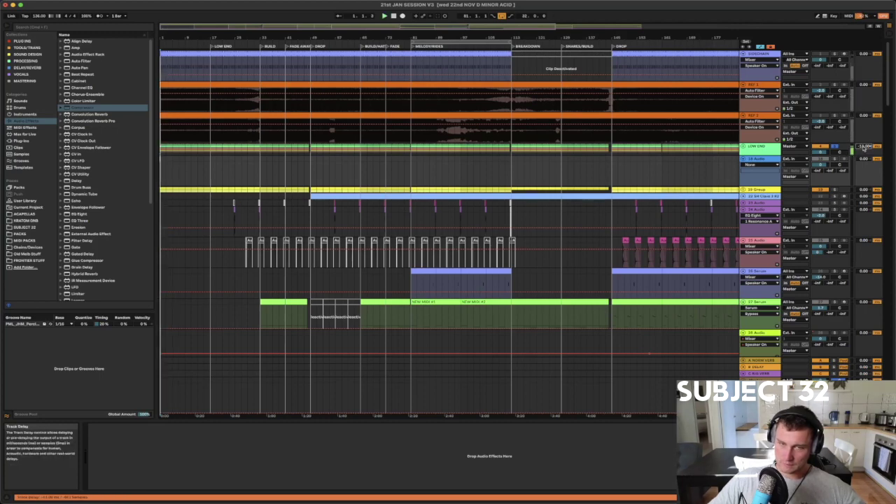
pyautogui.click(100, 16)
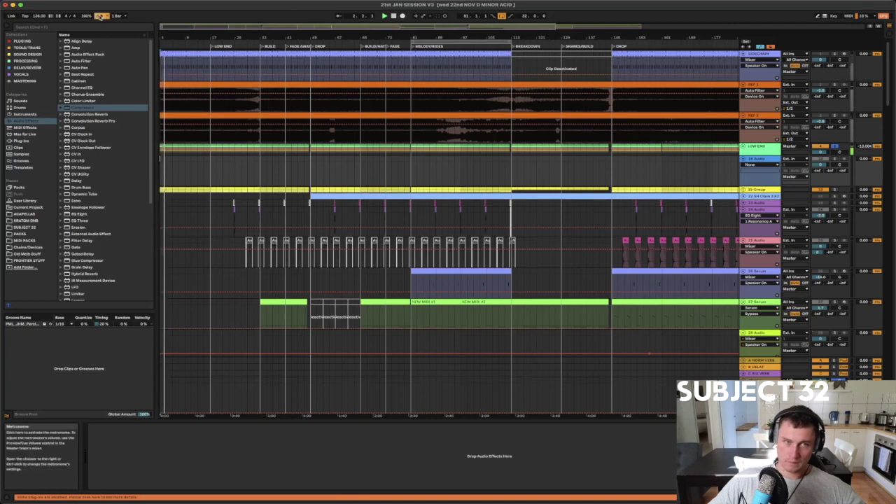
pyautogui.click(761, 147)
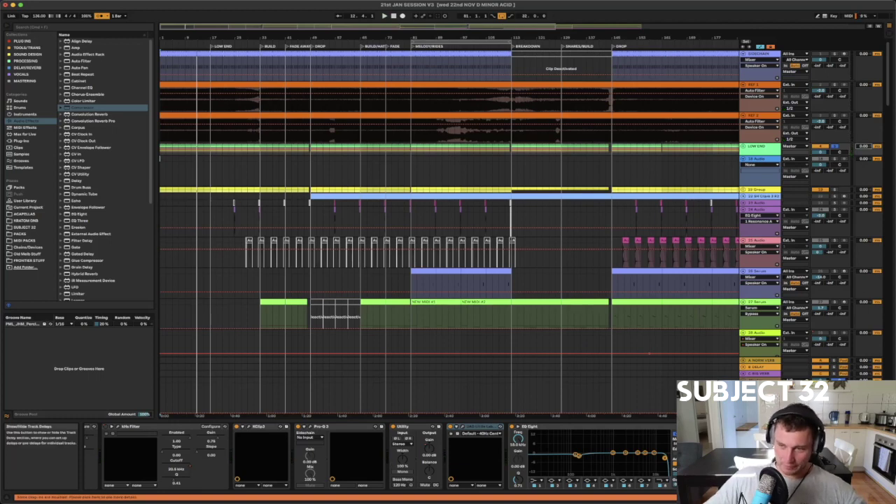
pyautogui.click(889, 412)
# Turn the metronome off and listen from DROP and from bar 25 with LOW END unsoloed
pyautogui.click(312, 163)
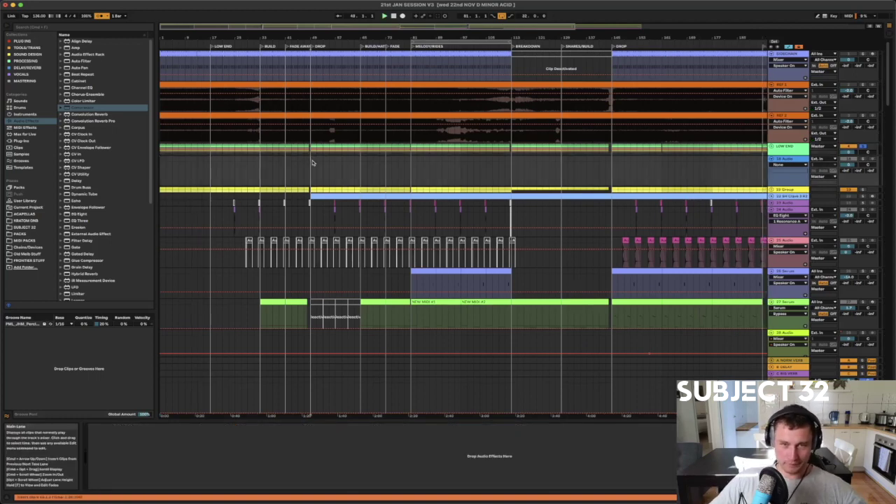
pyautogui.click(100, 16)
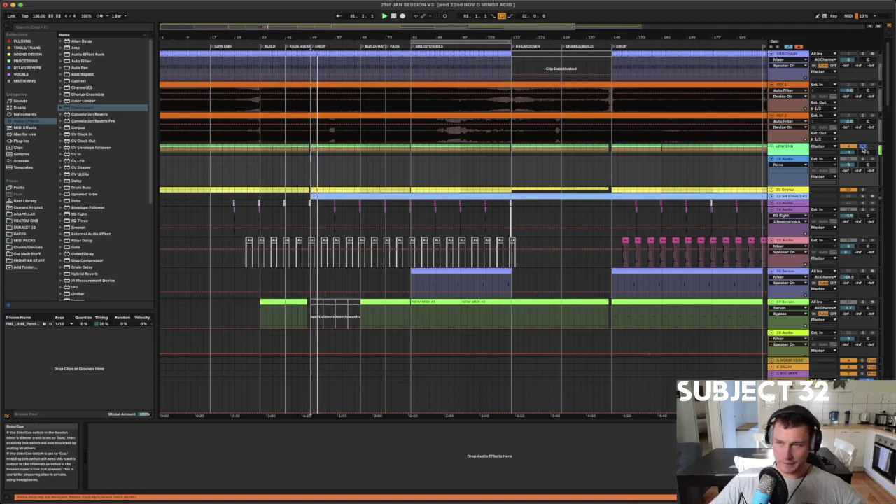
pyautogui.click(237, 165)
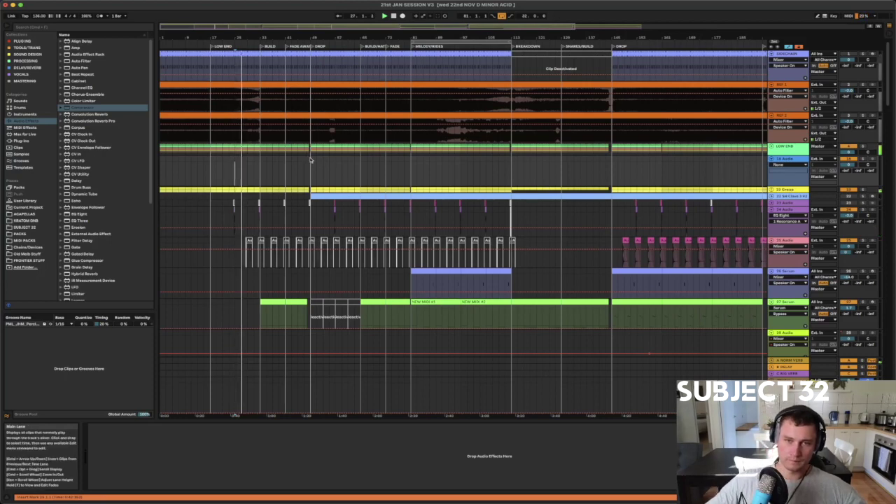
# Set the new audio track's input to Resampling, arm it and record several bars of the soloed LOW END during DROP
pyautogui.click(825, 159)
pyautogui.click(823, 176)
pyautogui.click(825, 159)
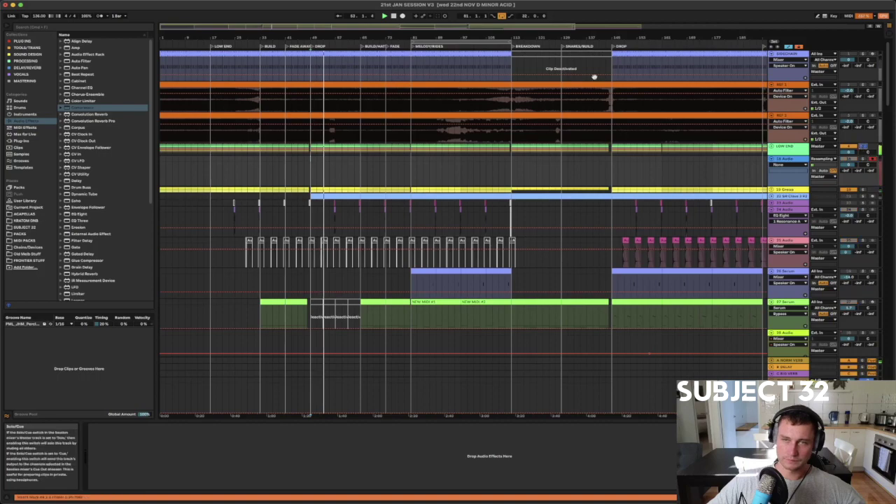
pyautogui.press('F9')
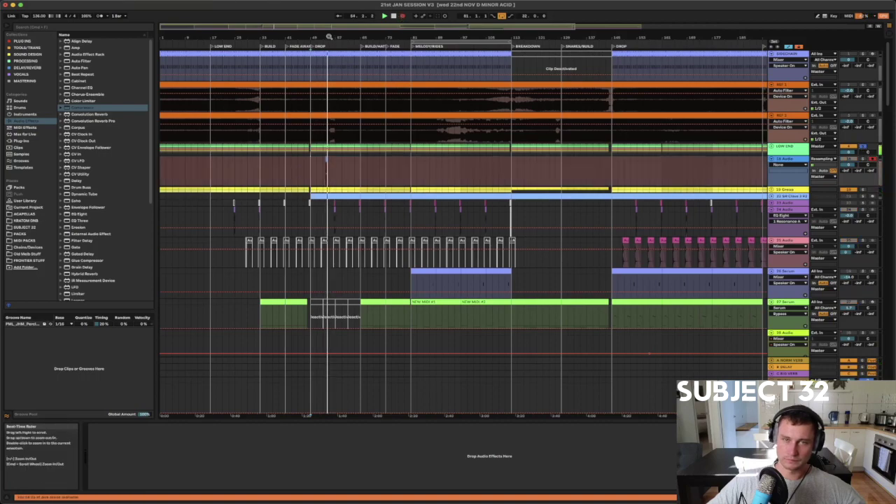
pyautogui.moveTo(329, 37); pyautogui.dragTo(398, 37)
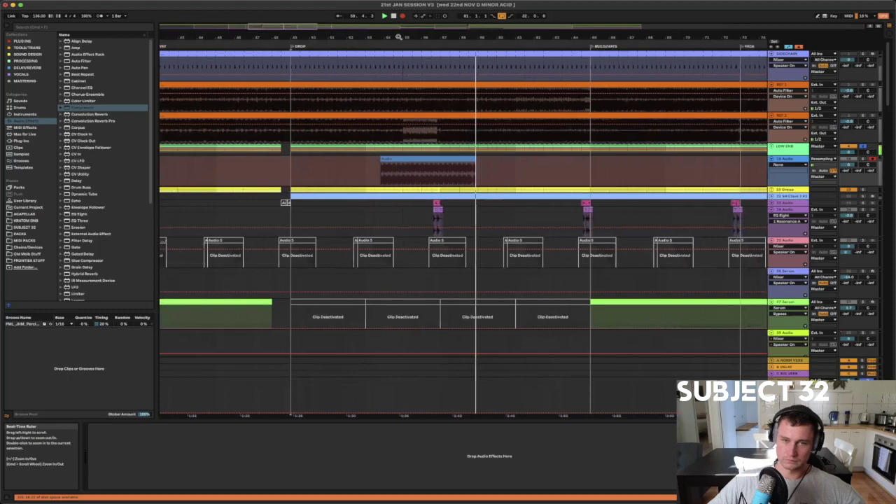
pyautogui.press('space')
# Move the recorded LOW END clip so it begins exactly at the DROP marker
pyautogui.moveTo(418, 156); pyautogui.dragTo(329, 168)
pyautogui.moveTo(287, 33); pyautogui.dragTo(283, 203)
pyautogui.moveTo(297, 70); pyautogui.dragTo(297, 36)
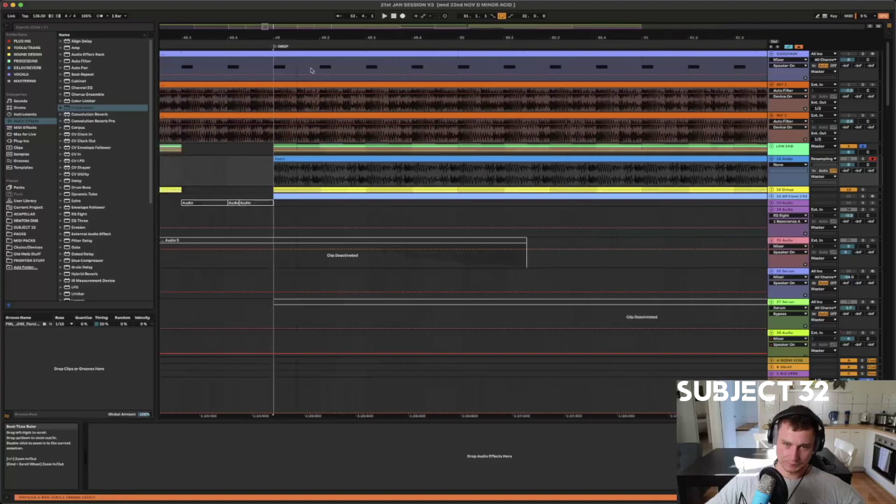
# Open the recorded clip in the sample editor and play its track soloed from DROP
pyautogui.doubleClick(324, 160)
pyautogui.press('space')
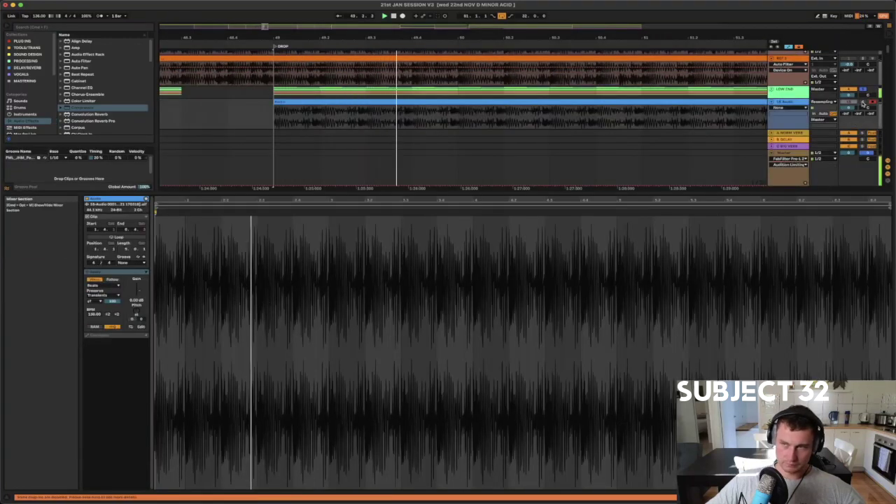
pyautogui.press('space')
pyautogui.press('space')
pyautogui.press('space')
# Set the clip's 1.1.1 position at the onset of the first kick and play it against the metronome
pyautogui.moveTo(186, 199); pyautogui.dragTo(321, 400)
pyautogui.click(318, 214)
pyautogui.rightClick(317, 214)
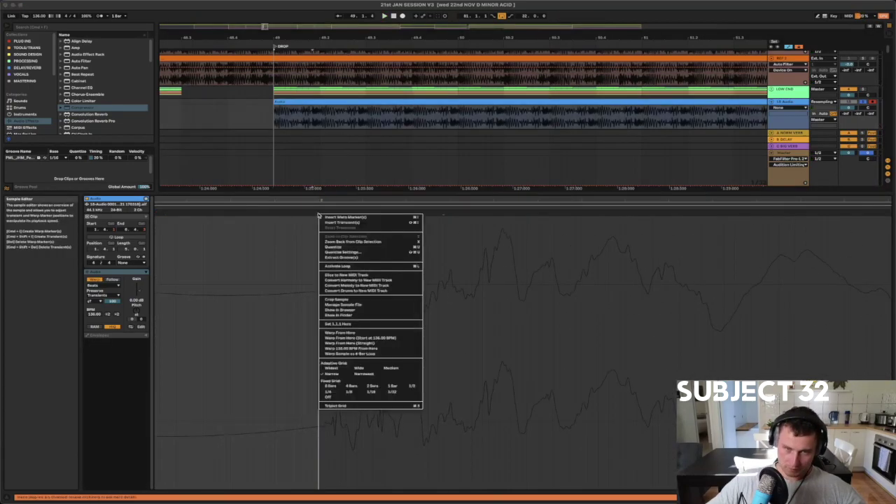
pyautogui.click(339, 327)
pyautogui.press('space')
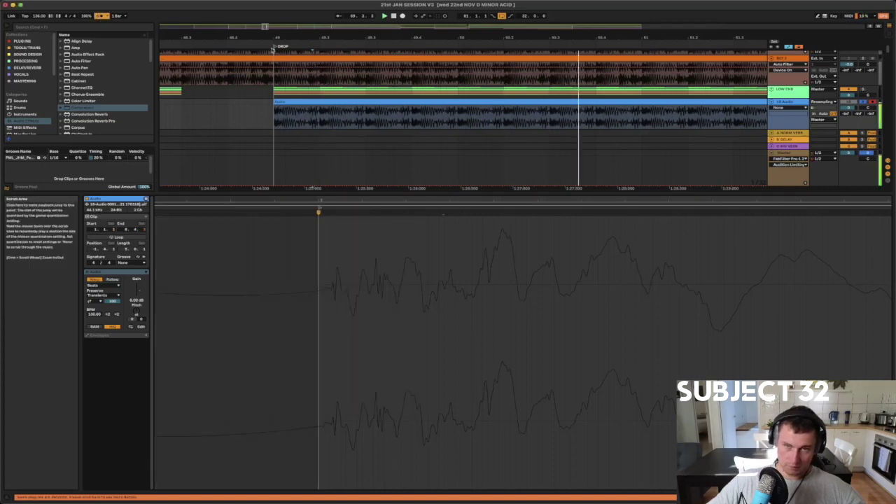
# Trim the recorded clip to four bars so it ends at bar 53, and hide the automation lanes
pyautogui.moveTo(294, 35)
pyautogui.mouseDown()
pyautogui.moveTo(294, 100)
pyautogui.moveTo(294, 35)
pyautogui.mouseUp()
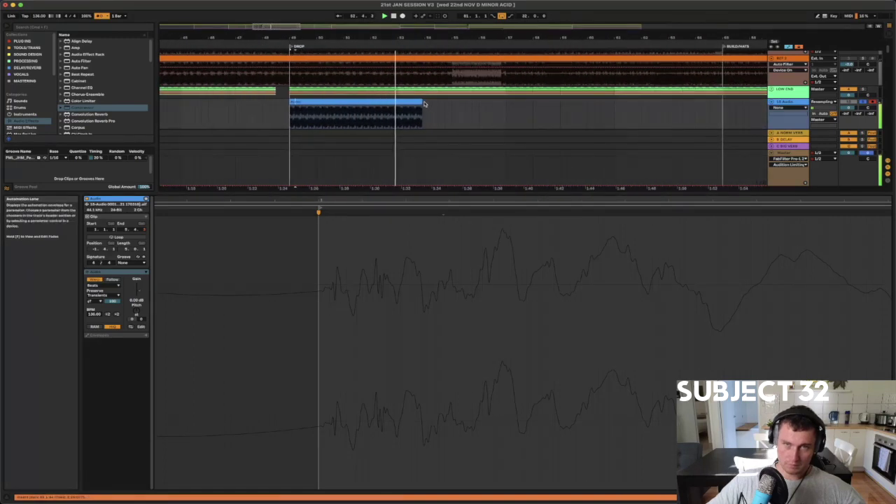
pyautogui.moveTo(423, 104); pyautogui.dragTo(403, 103)
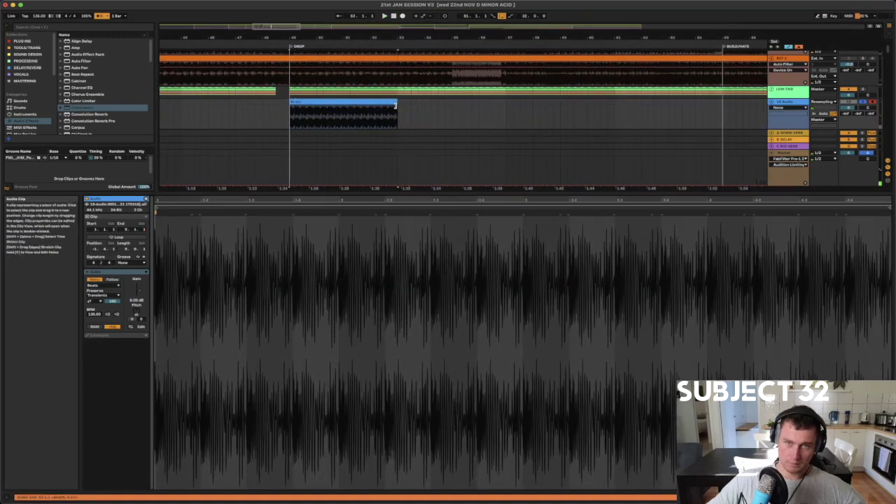
pyautogui.click(789, 47)
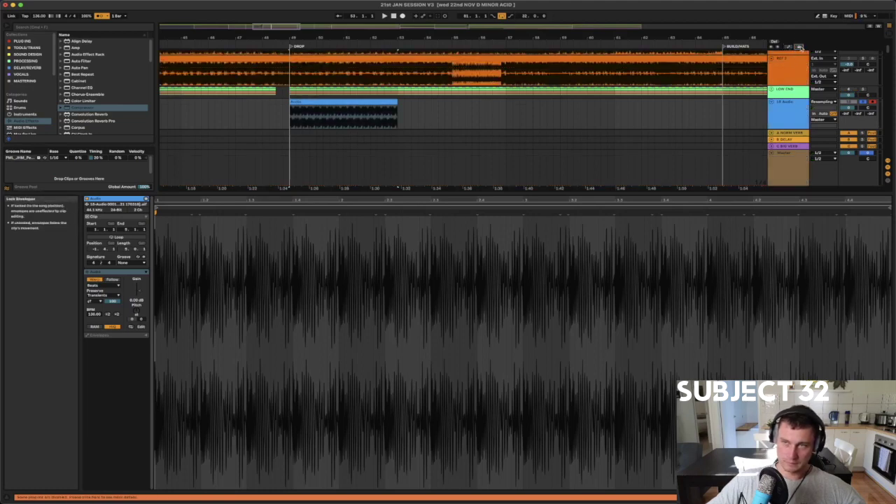
pyautogui.moveTo(395, 38); pyautogui.dragTo(401, 39)
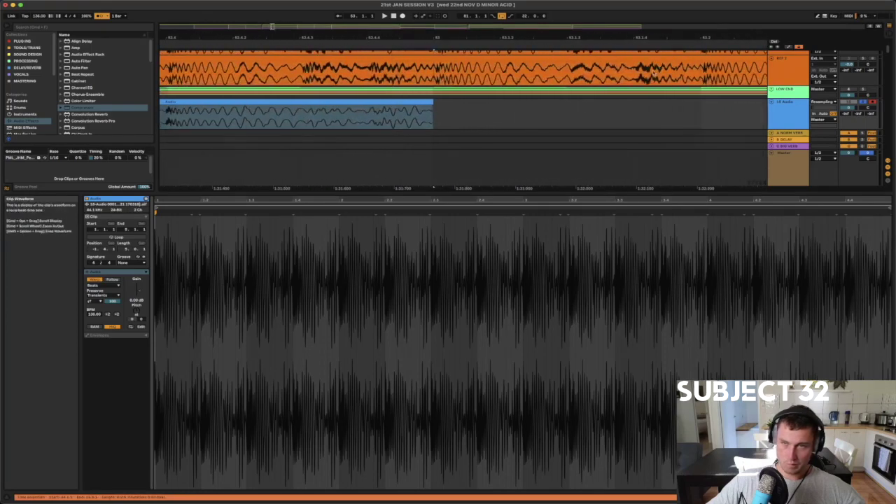
# Copy the four-bar clip to the start of the arrangement and duplicate it back to back into the MELODY/RIDES section
pyautogui.click(315, 43)
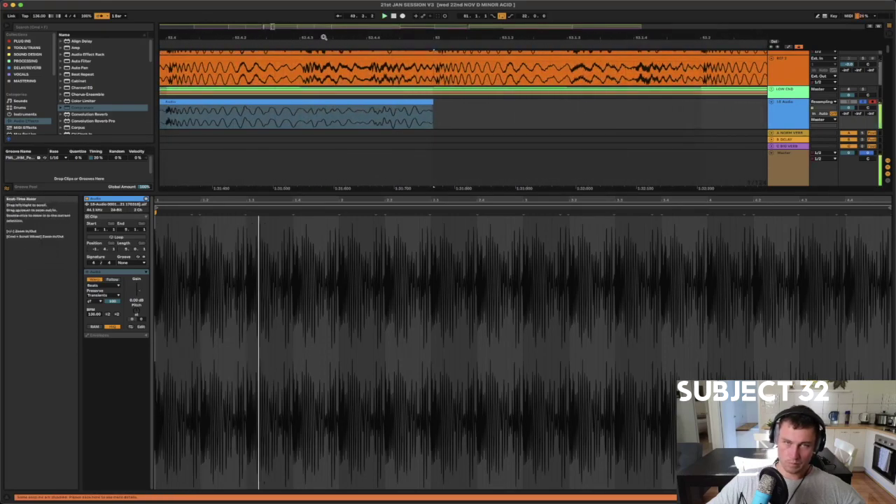
pyautogui.moveTo(325, 37); pyautogui.dragTo(323, 14)
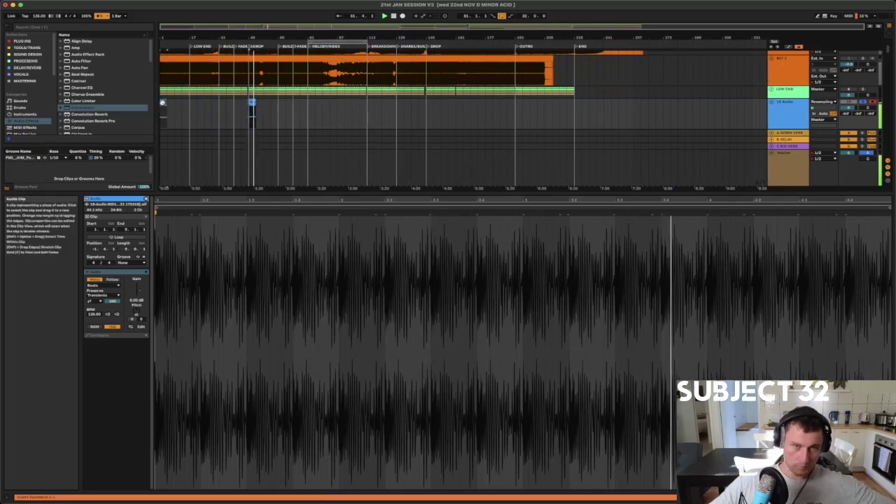
pyautogui.press('super+d')
pyautogui.press('super+d')
pyautogui.press('super+d')
pyautogui.press('super+d')
pyautogui.press('super+d')
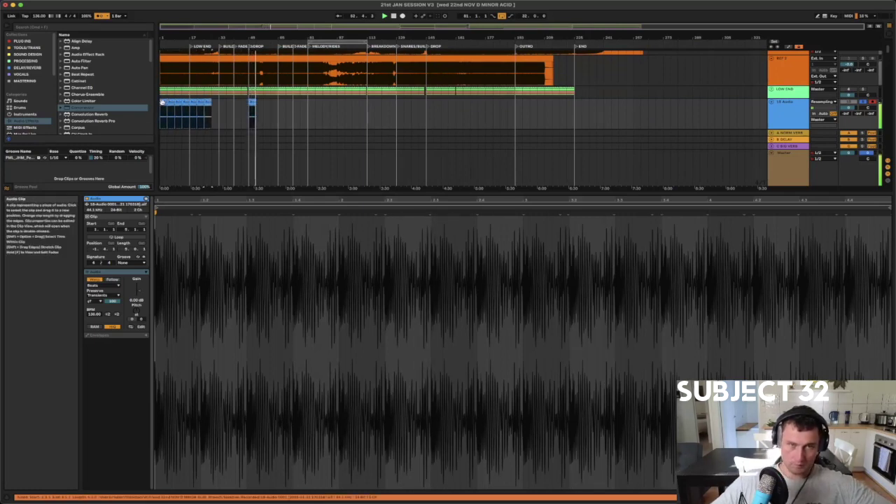
pyautogui.press('super+d')
pyautogui.press('super+d')
pyautogui.press('super+d')
pyautogui.press('super+d')
pyautogui.press('super+d')
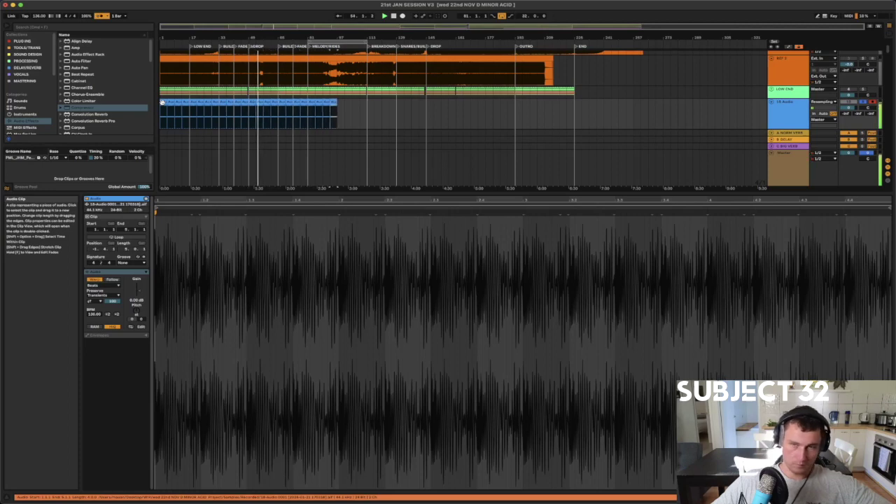
# Duplicate the resampled clip repeatedly along the 18 Audio track until the copies nearly reach the END marker, and stop playback
pyautogui.press('super+d')
pyautogui.press('super+d')
pyautogui.press('super+d')
pyautogui.press('super+d')
pyautogui.press('super+d')
pyautogui.press('super+d')
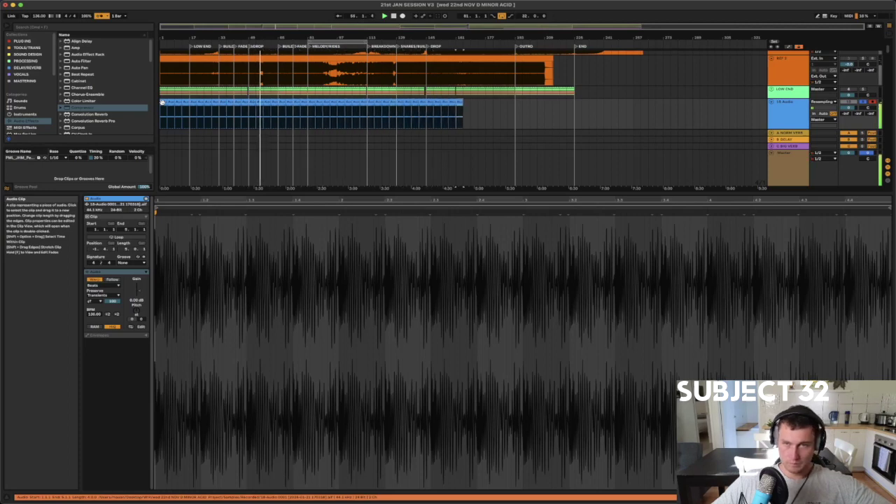
pyautogui.press('super+d')
pyautogui.press('super+d')
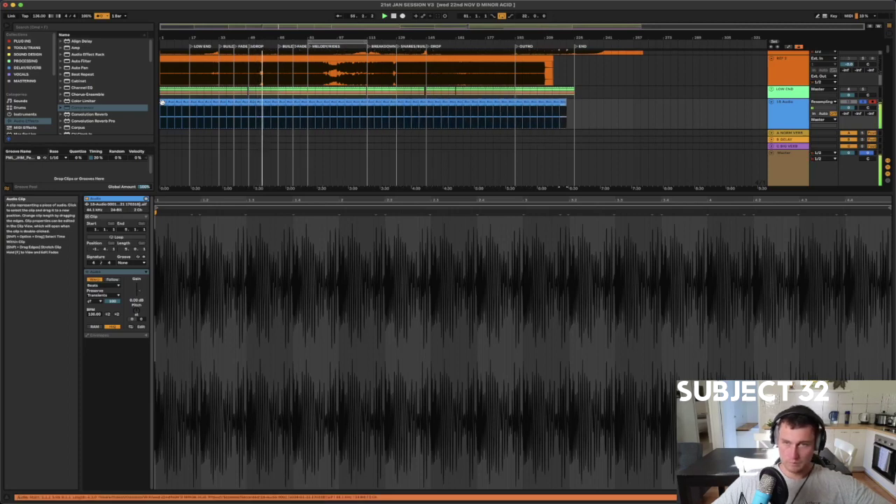
pyautogui.press('space')
# Delete the 18 Audio section matching the LOW END gap before the bar 49 DROP, and adjust the fade-in at the drop
pyautogui.moveTo(248, 37)
pyautogui.mouseDown()
pyautogui.moveTo(269, 46)
pyautogui.moveTo(292, 101)
pyautogui.mouseUp()
pyautogui.press('Delete')
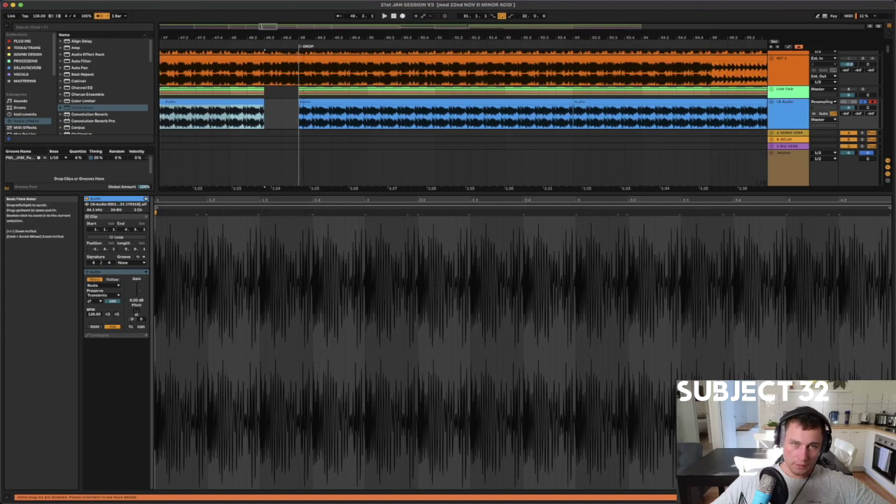
pyautogui.moveTo(304, 188); pyautogui.dragTo(303, 217)
pyautogui.moveTo(304, 38); pyautogui.dragTo(303, 52)
pyautogui.moveTo(248, 37); pyautogui.dragTo(248, 98)
pyautogui.click(251, 109)
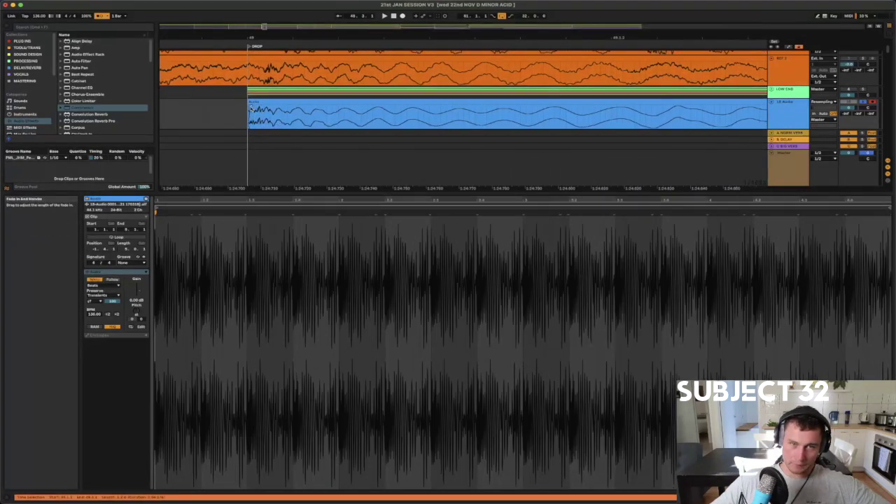
# Inspect the start of the first 18 Audio clip and delete the clip copy spanning bars 5 to 9
pyautogui.moveTo(252, 37)
pyautogui.mouseDown()
pyautogui.moveTo(252, 96)
pyautogui.moveTo(252, 14)
pyautogui.mouseUp()
pyautogui.moveTo(161, 38); pyautogui.dragTo(161, 183)
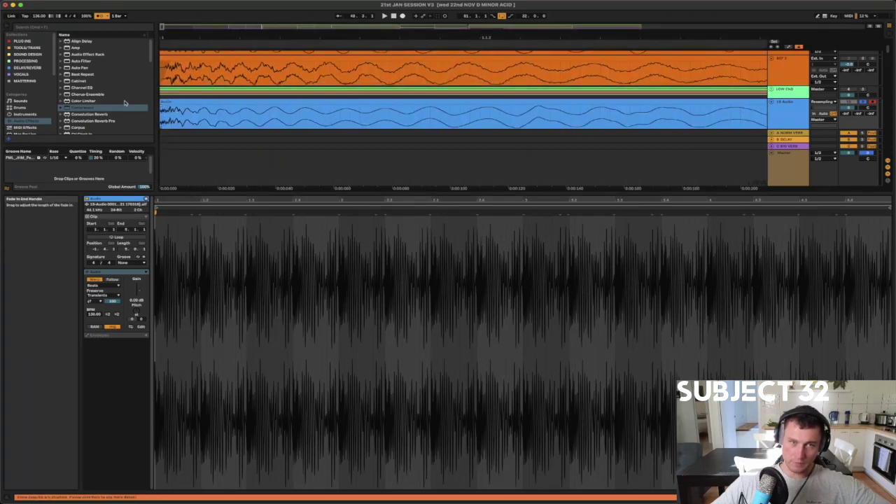
pyautogui.moveTo(198, 36); pyautogui.dragTo(198, 2)
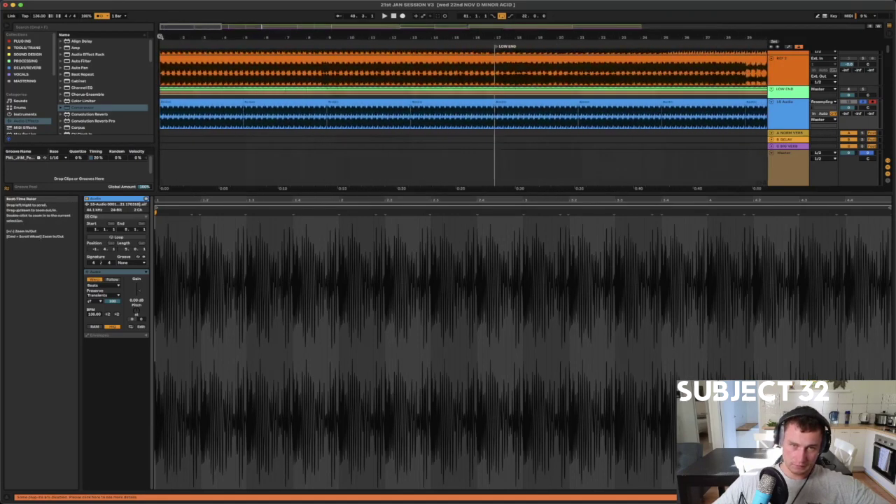
pyautogui.moveTo(250, 107); pyautogui.dragTo(327, 111)
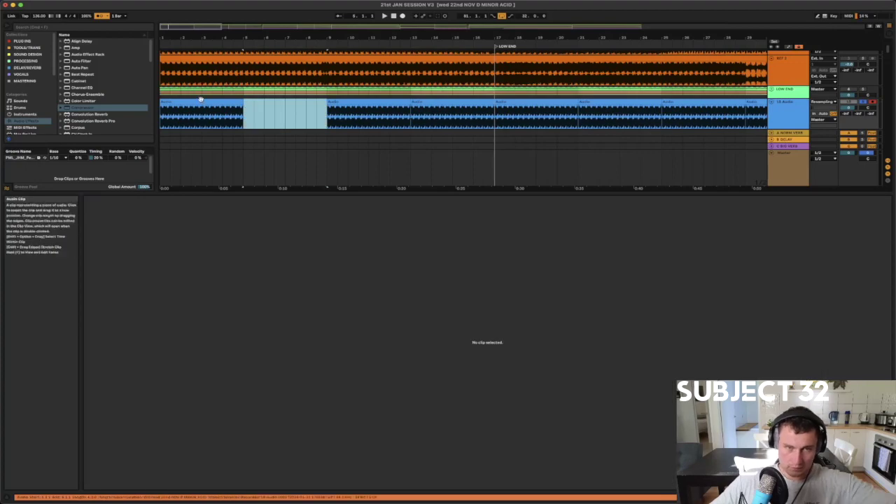
pyautogui.press('Delete')
# Adjust the fade-in at the very start of the first 18 Audio clip and play the arrangement from there
pyautogui.moveTo(162, 37); pyautogui.dragTo(162, 124)
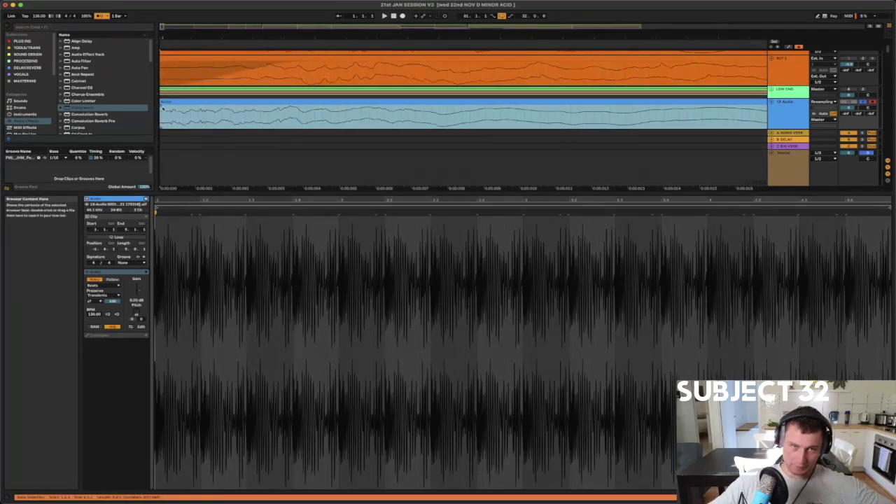
pyautogui.click(163, 108)
pyautogui.moveTo(201, 38); pyautogui.dragTo(201, 1)
pyautogui.press('space')
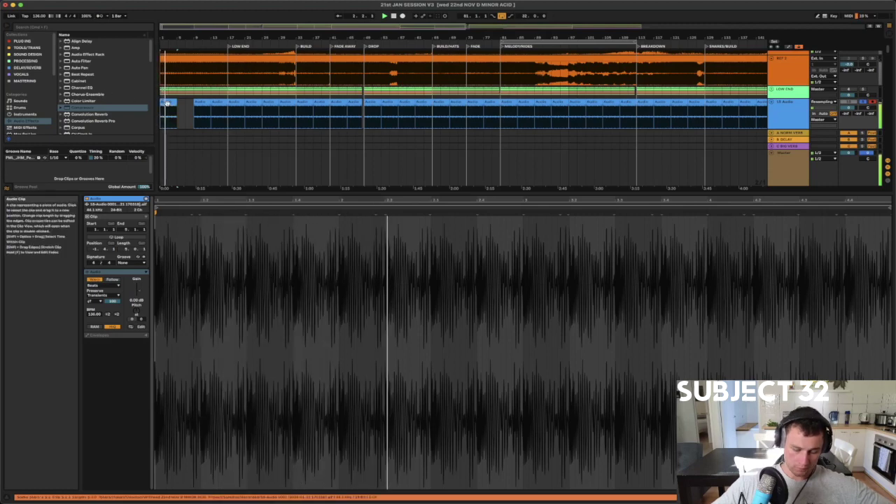
# Duplicate the adjusted first clip repeatedly along the 18 Audio track up to the END marker
pyautogui.press('super+d')
pyautogui.press('super+d')
pyautogui.press('super+d')
pyautogui.press('super+d')
pyautogui.press('super+d')
pyautogui.press('super+d')
pyautogui.press('super+d')
pyautogui.press('super+d')
pyautogui.press('super+d')
pyautogui.press('super+d')
pyautogui.press('super+d')
pyautogui.press('super+d')
pyautogui.press('super+d')
pyautogui.press('super+d')
pyautogui.press('super+d')
pyautogui.press('super+d')
pyautogui.press('super+d')
pyautogui.press('super+d')
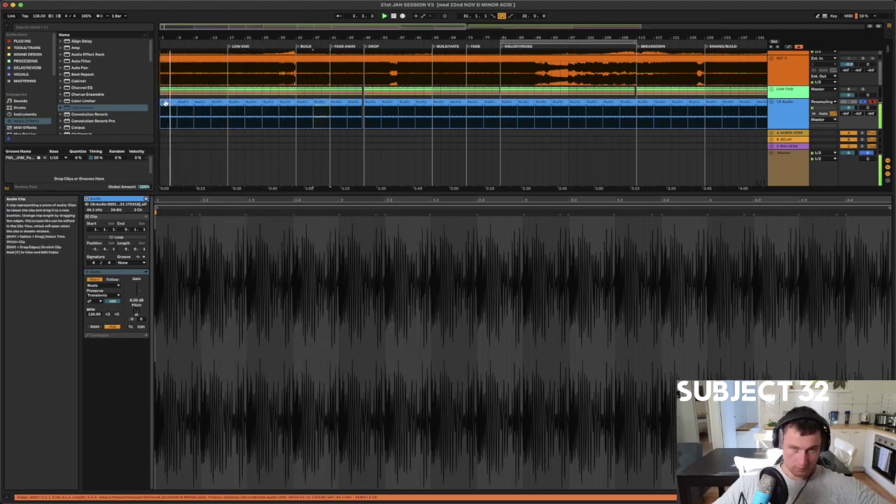
pyautogui.press('super+d')
pyautogui.press('super+d')
pyautogui.press('super+d')
pyautogui.press('super+d')
pyautogui.press('super+d')
pyautogui.press('super+d')
pyautogui.press('super+d')
pyautogui.press('super+d')
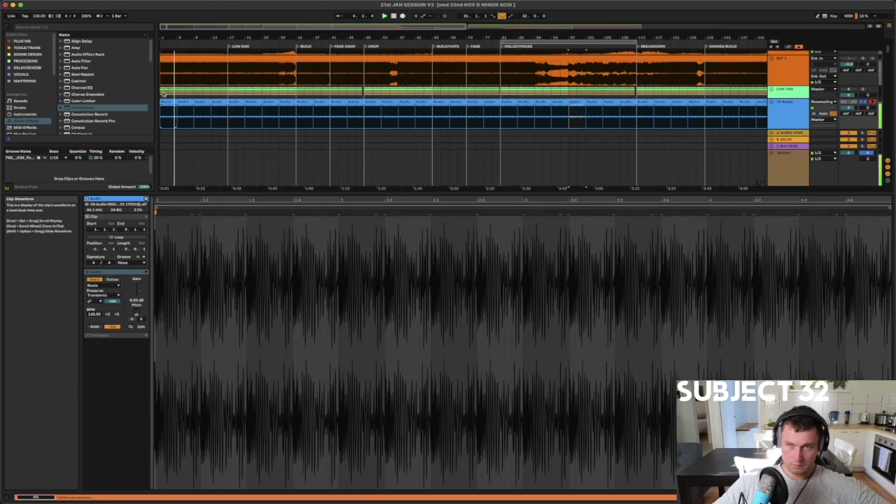
pyautogui.press('super+d')
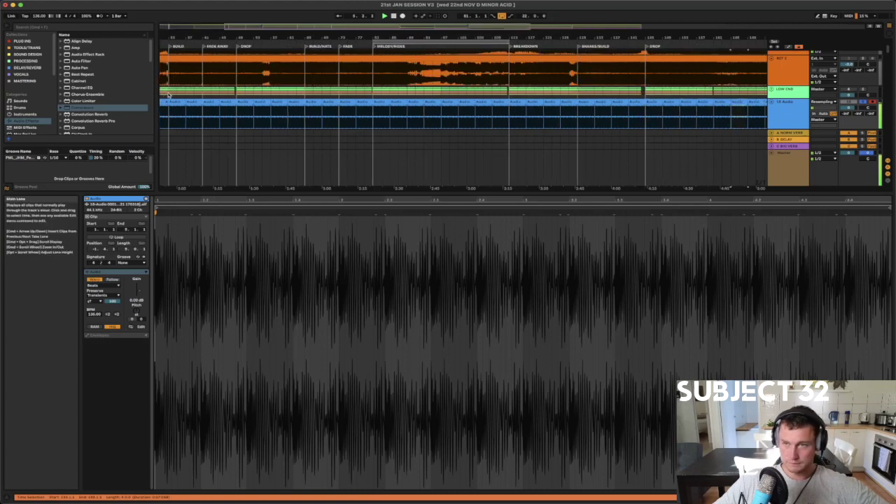
pyautogui.press('super+d')
pyautogui.press('super+d')
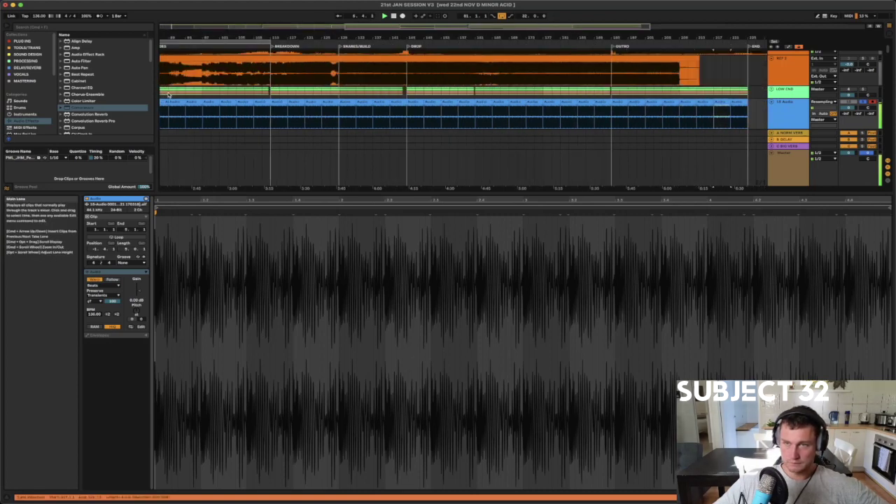
# Trim the 18 Audio clips to match the LOW END gaps before bar 161, the second DROP and the BREAKDOWN
pyautogui.moveTo(479, 36); pyautogui.dragTo(462, 106)
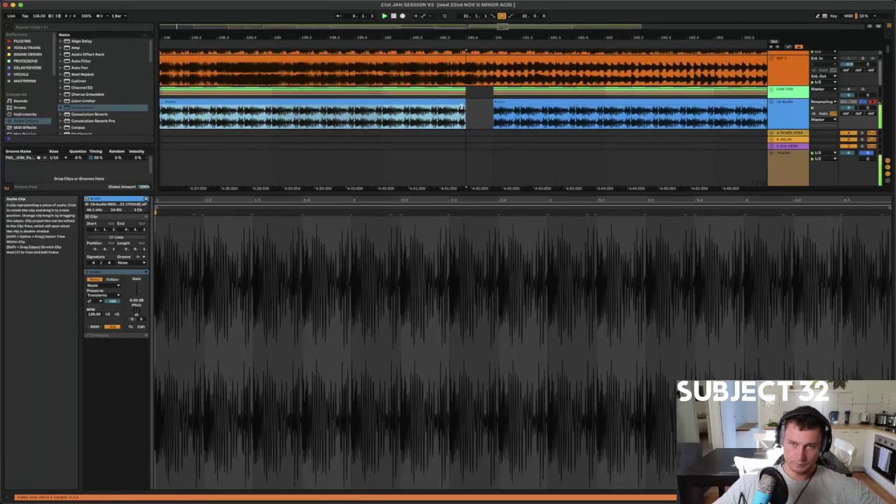
pyautogui.moveTo(437, 35); pyautogui.dragTo(546, 7)
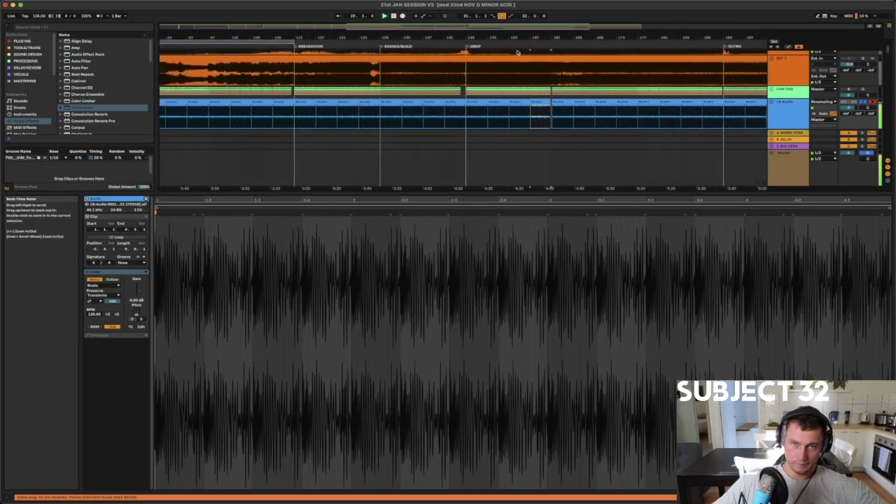
pyautogui.moveTo(463, 40); pyautogui.dragTo(419, 104)
pyautogui.moveTo(408, 32); pyautogui.dragTo(303, 104)
# Trim the 18 Audio clips to match the LOW END gaps before MELODY/RIDES and the first DROP
pyautogui.moveTo(284, 36); pyautogui.dragTo(669, 21)
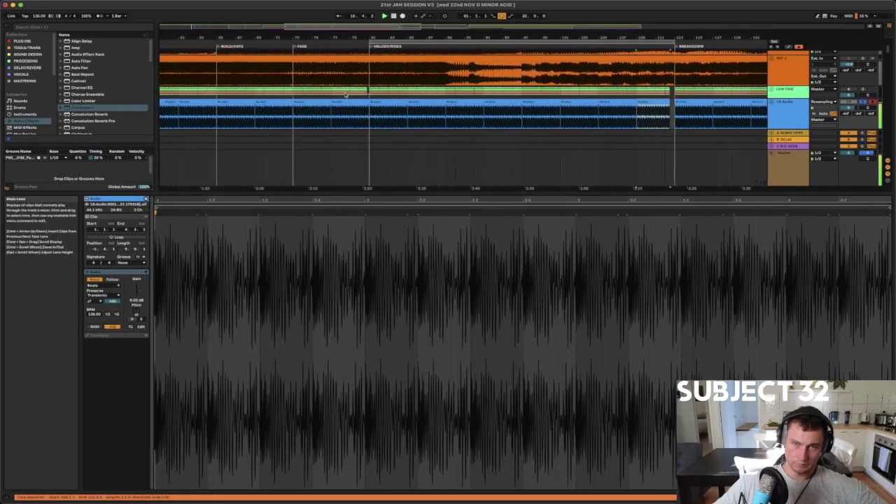
pyautogui.moveTo(367, 36); pyautogui.dragTo(360, 103)
pyautogui.moveTo(372, 36)
pyautogui.mouseDown()
pyautogui.moveTo(374, 94)
pyautogui.moveTo(374, 21)
pyautogui.mouseUp()
pyautogui.moveTo(285, 36); pyautogui.dragTo(285, 70)
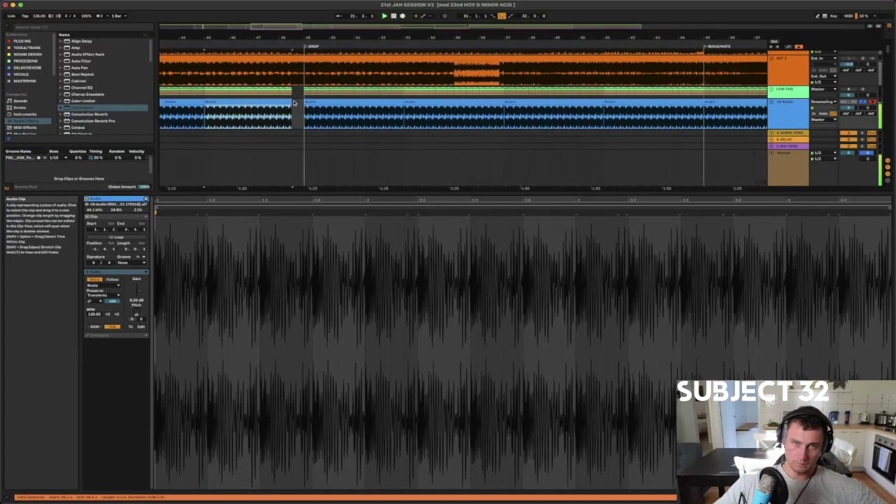
pyautogui.moveTo(285, 35); pyautogui.dragTo(285, 14)
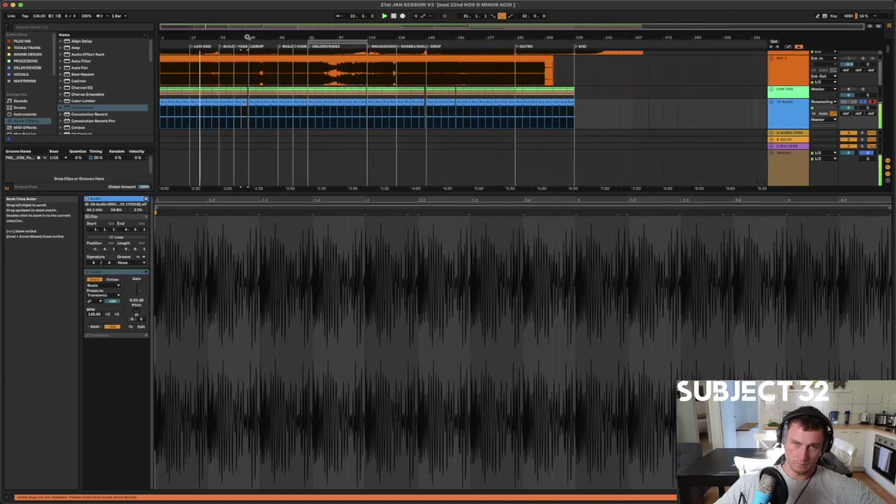
# Insert a new audio track below 18 Audio and move all of the 18 Audio clips onto it
pyautogui.doubleClick(791, 90)
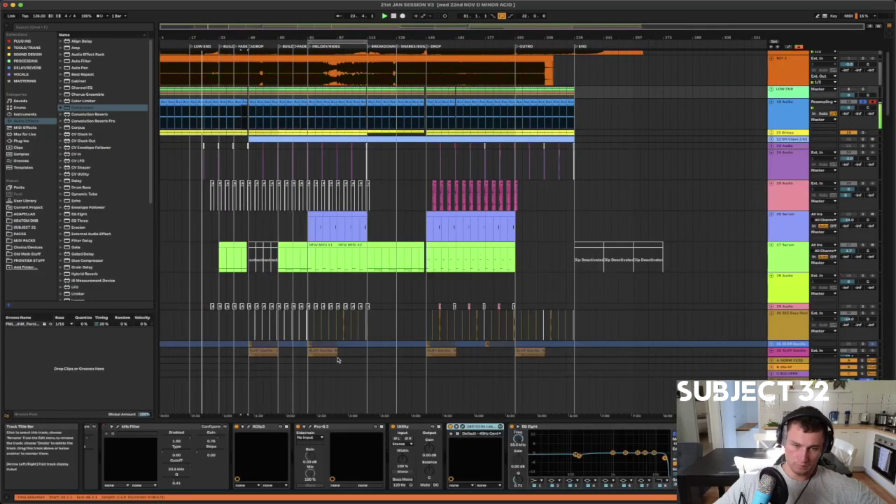
pyautogui.click(792, 111)
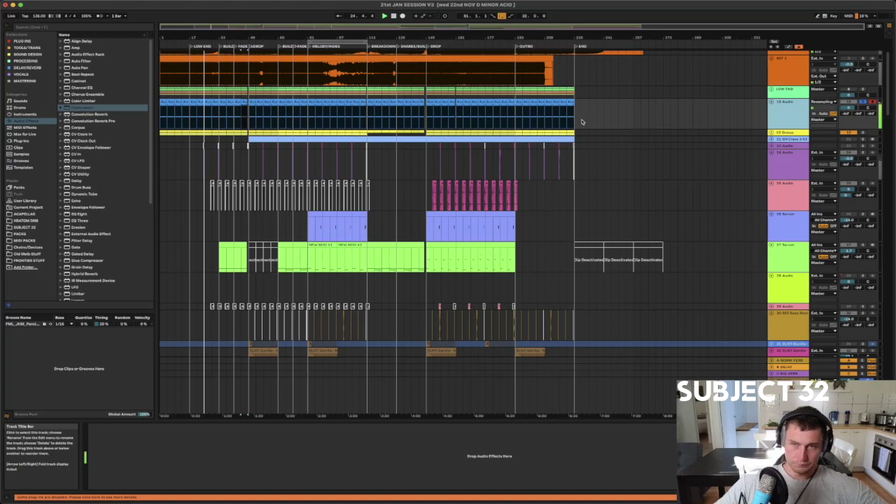
pyautogui.press('super+t')
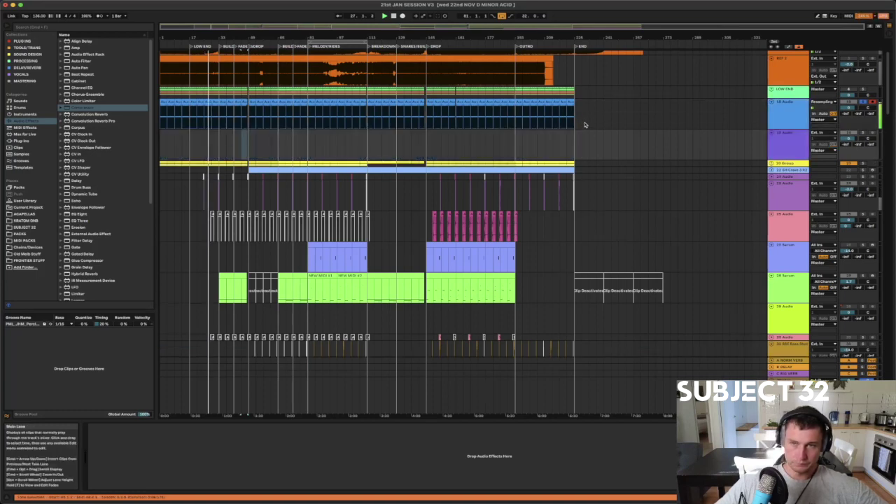
pyautogui.press('space')
pyautogui.moveTo(590, 115); pyautogui.dragTo(75, 110)
pyautogui.moveTo(163, 102); pyautogui.dragTo(166, 136)
# Reorder the LOW END device chain so that Utility sits directly after the two kHs Filters
pyautogui.click(798, 92)
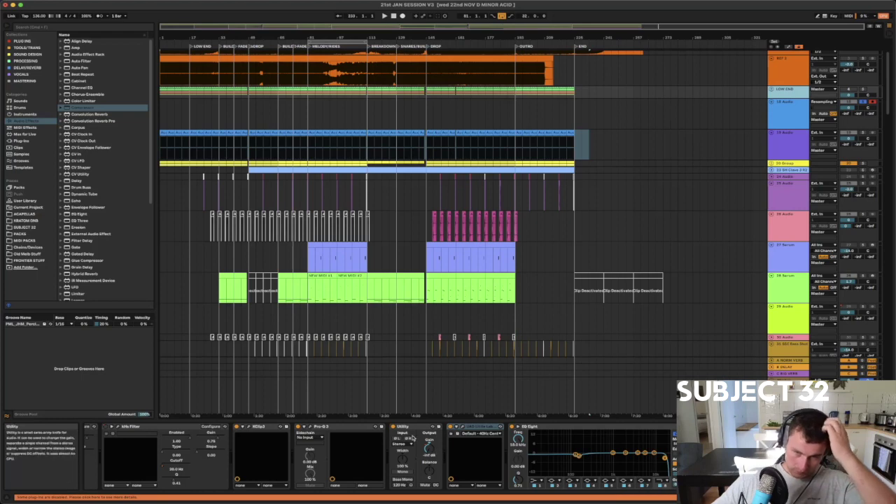
pyautogui.click(848, 497)
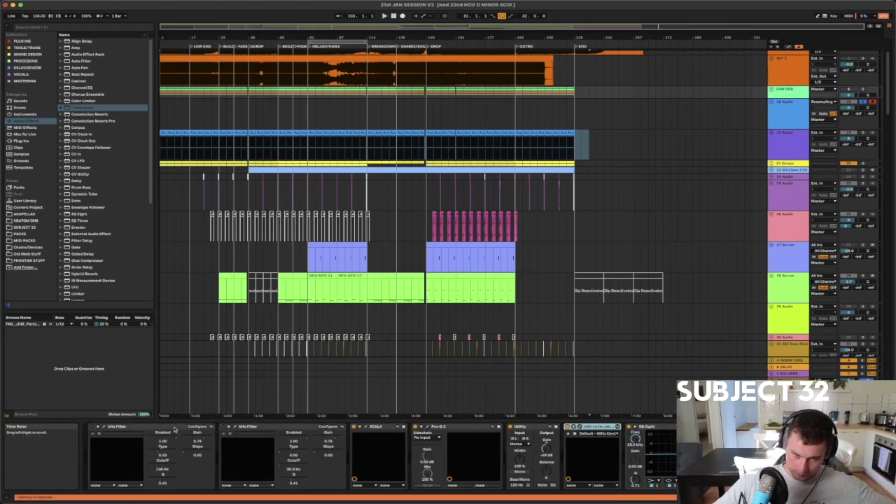
pyautogui.click(540, 426)
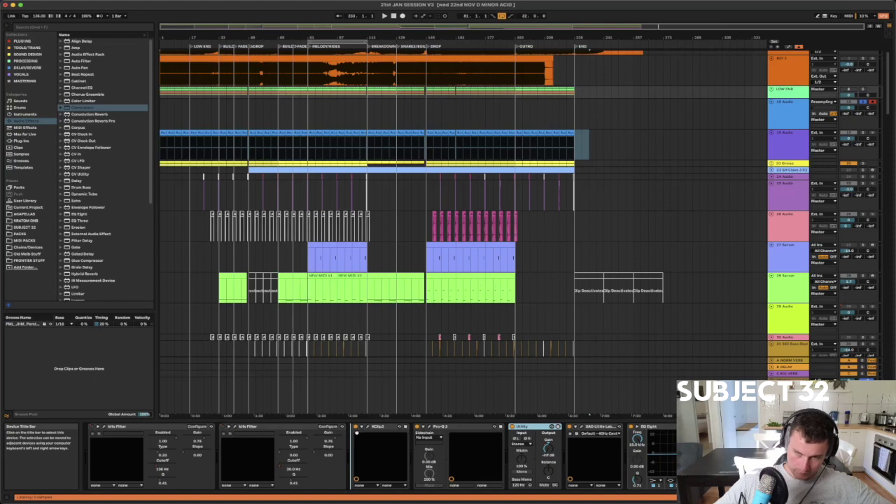
pyautogui.moveTo(294, 423); pyautogui.dragTo(275, 428)
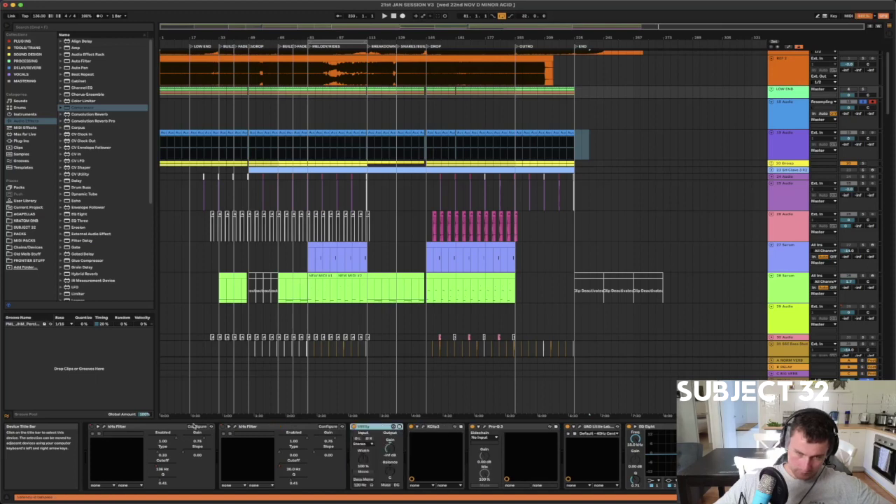
# Move both kHs Filters and Utility to the end of the LOW END chain and copy them onto 19 Audio
pyautogui.keyDown('shift'); pyautogui.click(165, 426); pyautogui.keyUp('shift')
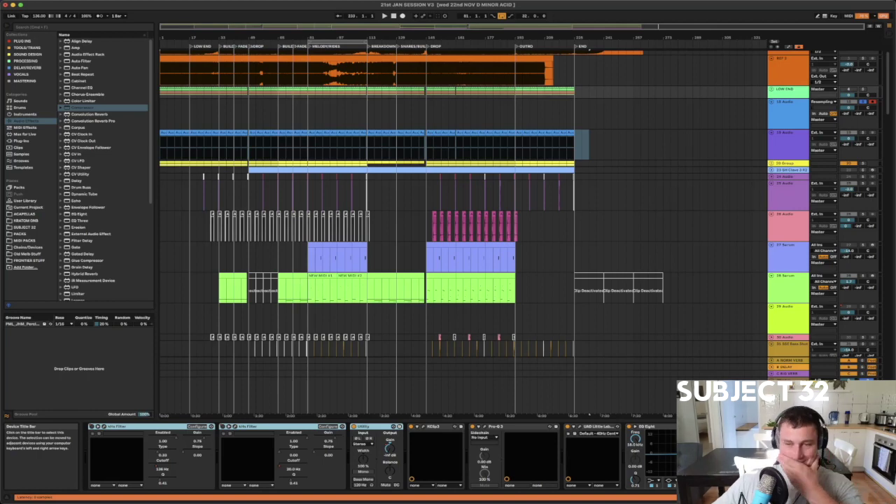
pyautogui.moveTo(165, 427); pyautogui.dragTo(813, 448)
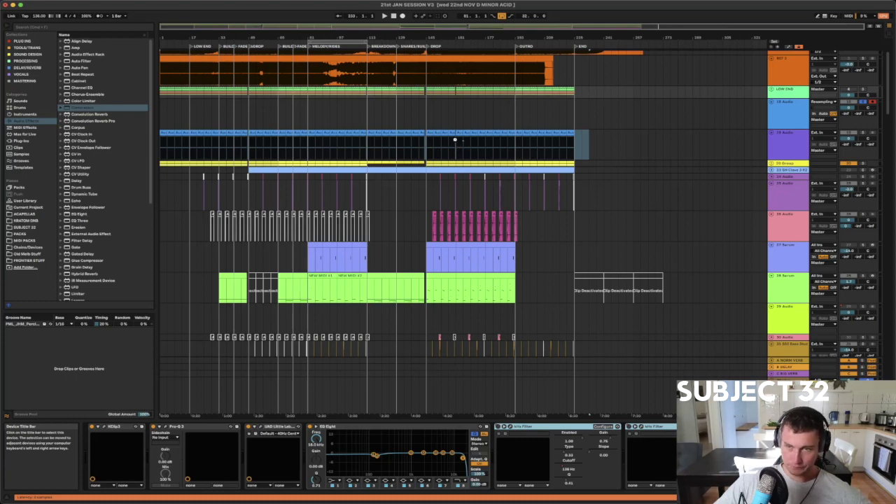
pyautogui.click(456, 142)
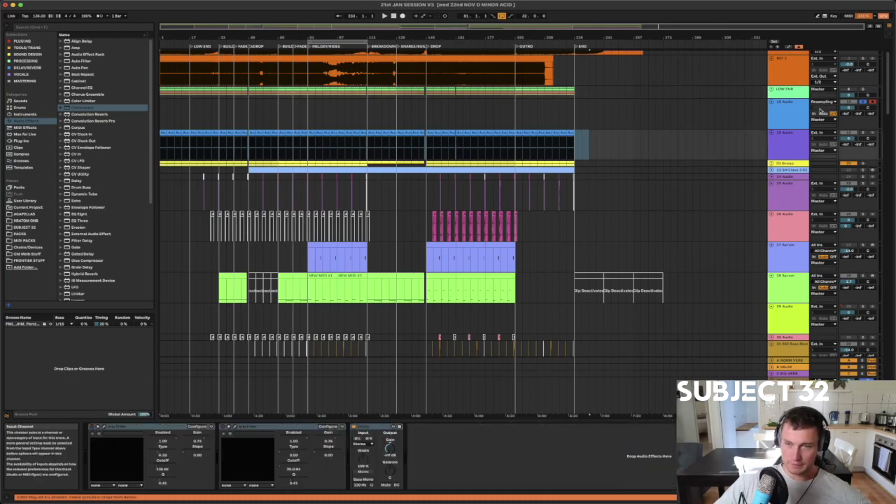
# Audition 19 Audio soloed from around bar 25, and restart playback around bar 13
pyautogui.click(205, 149)
pyautogui.press('space')
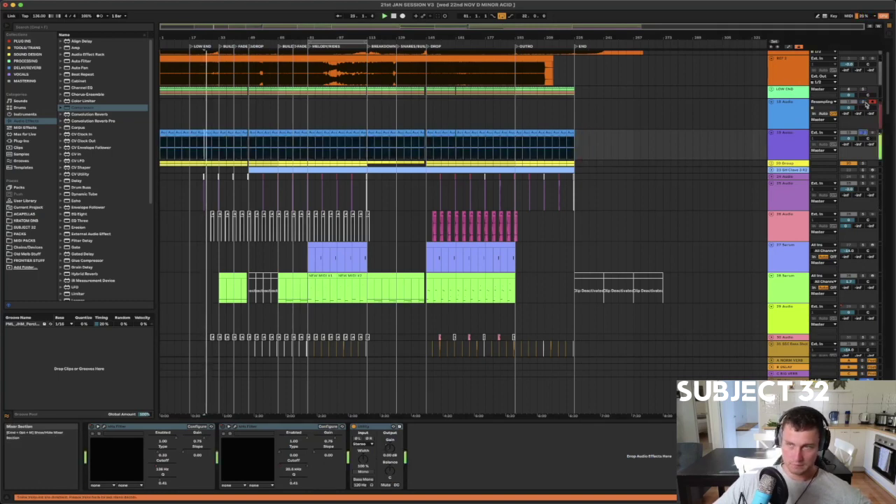
pyautogui.click(182, 156)
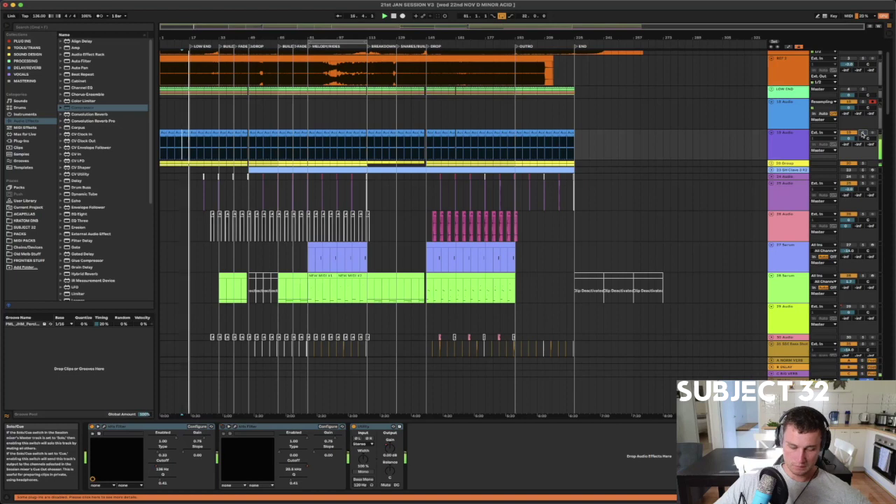
# Compare the peak levels of LOW END and 19 Audio in the mixer and lower the 19 Audio volume to -2.0 dB
pyautogui.press('Tab')
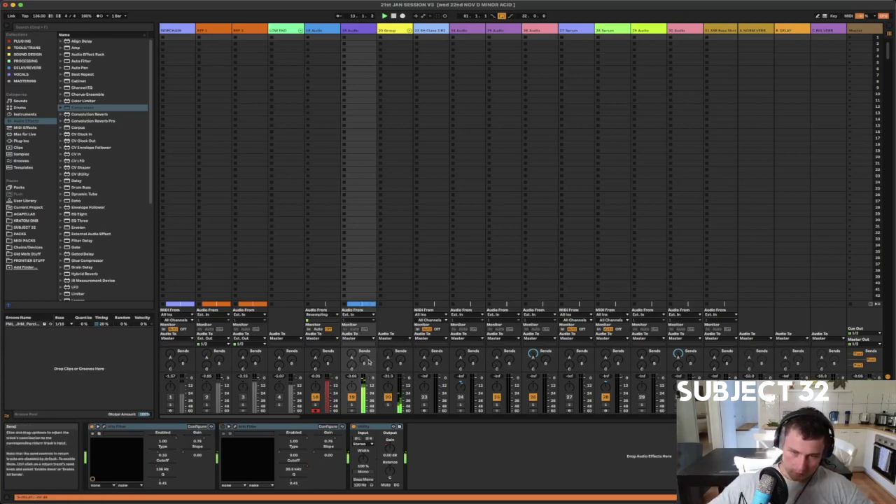
pyautogui.click(280, 30)
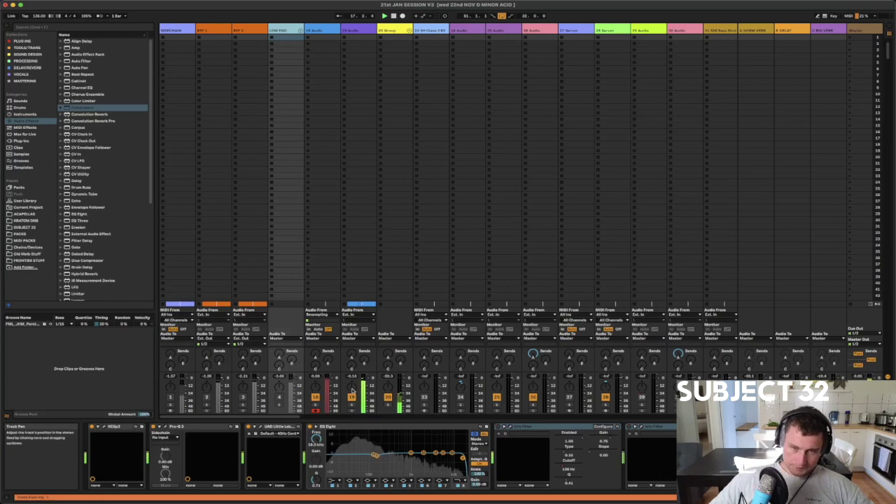
pyautogui.press('Tab')
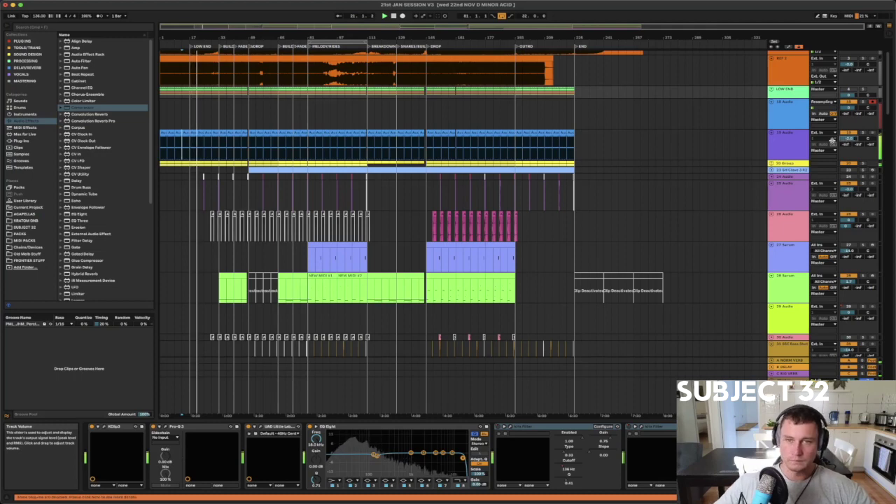
pyautogui.press('Tab')
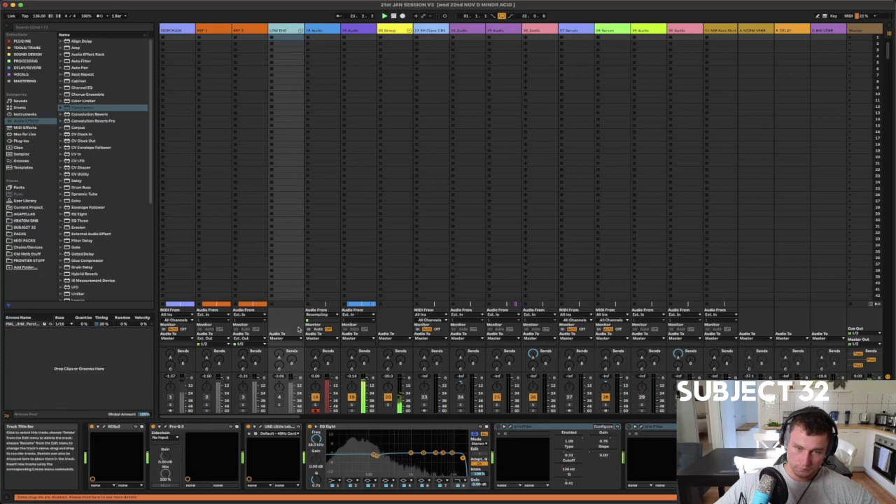
pyautogui.click(281, 378)
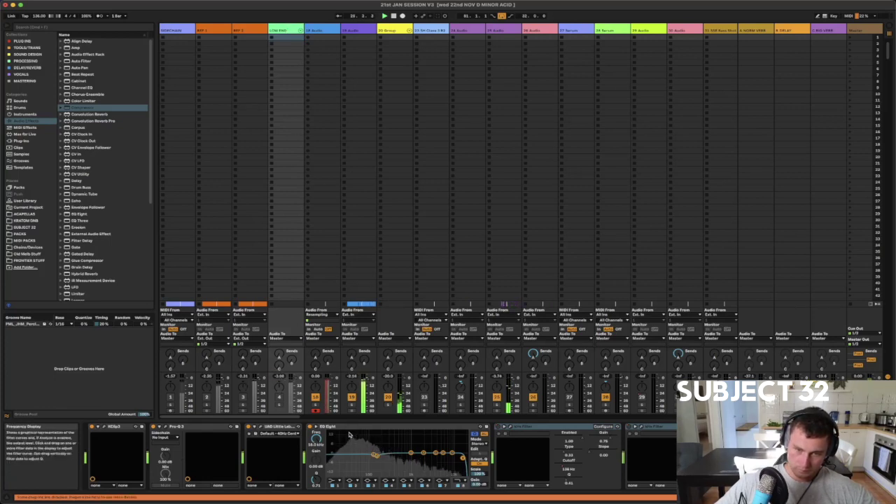
# Check the LOW END and 19 Audio levels once more in the mixer and return to the arrangement
pyautogui.press('Tab')
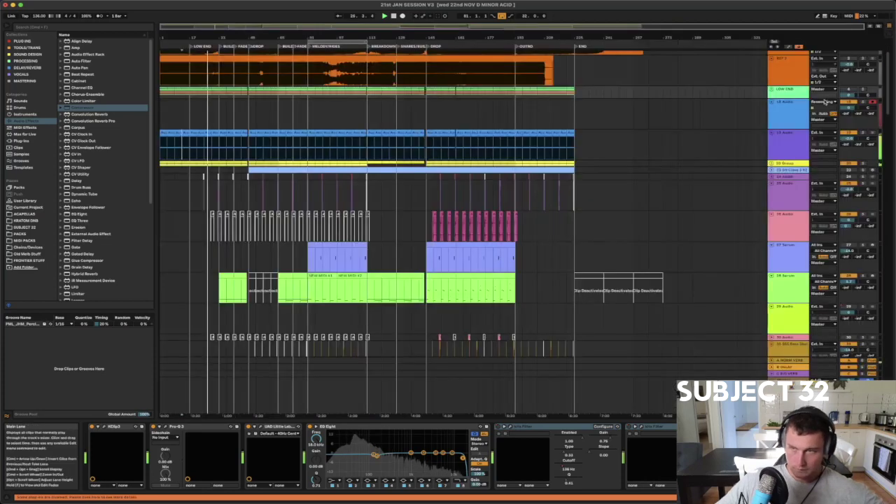
pyautogui.press('Tab')
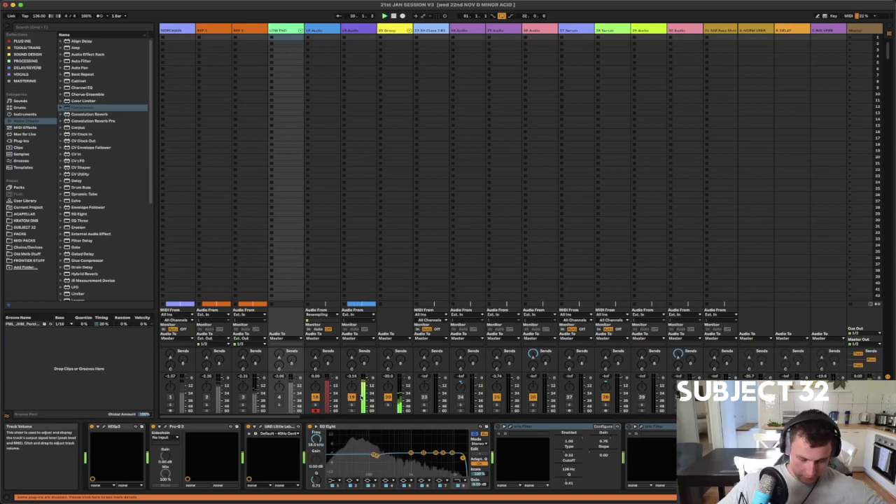
pyautogui.press('Tab')
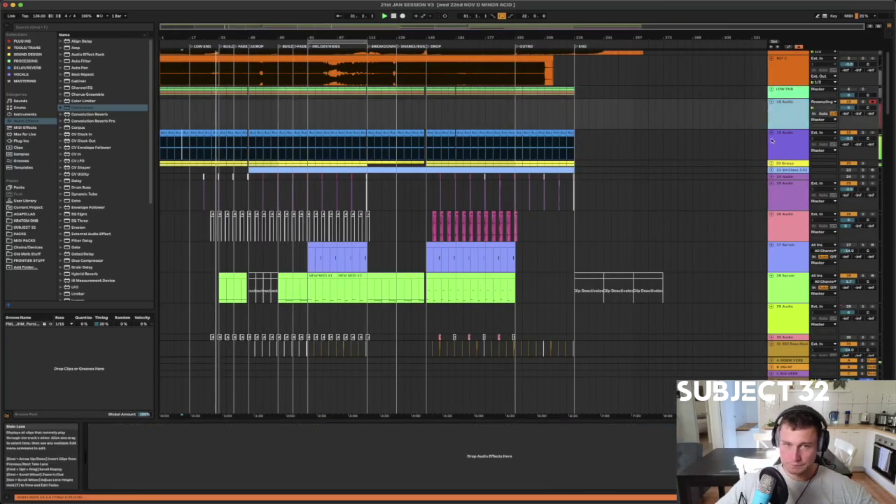
# Rename the 19 Audio track as LOW END PRINT
pyautogui.click(791, 141)
pyautogui.rightClick(791, 141)
pyautogui.click(799, 168)
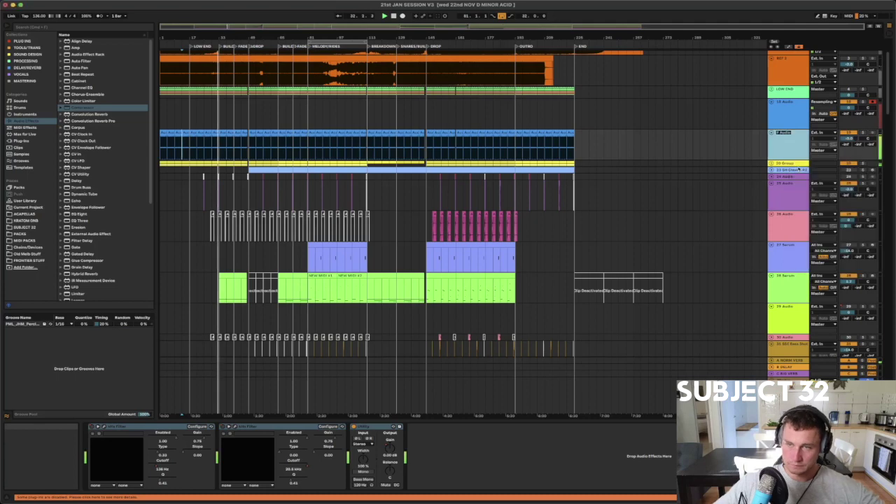
pyautogui.write('LOW EN')
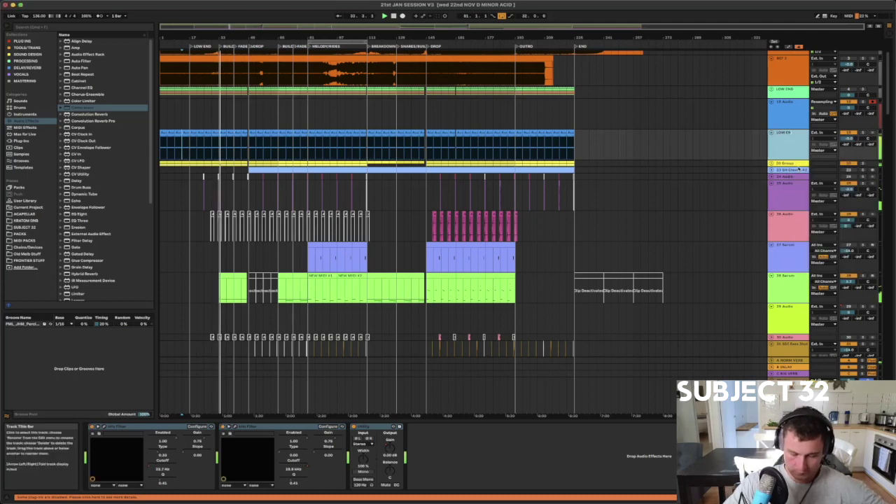
pyautogui.write('D PRINT')
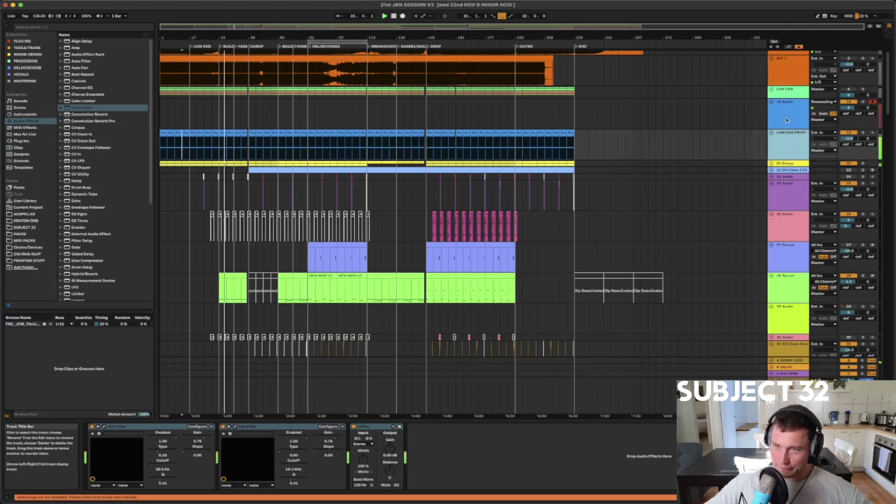
# Delete the empty 18 Audio resampling track above LOW END PRINT and stop playback
pyautogui.click(782, 92)
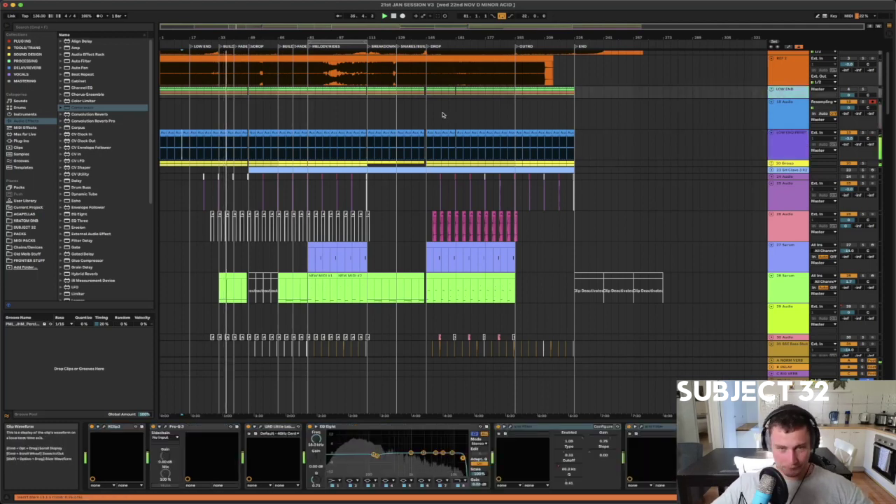
pyautogui.click(786, 114)
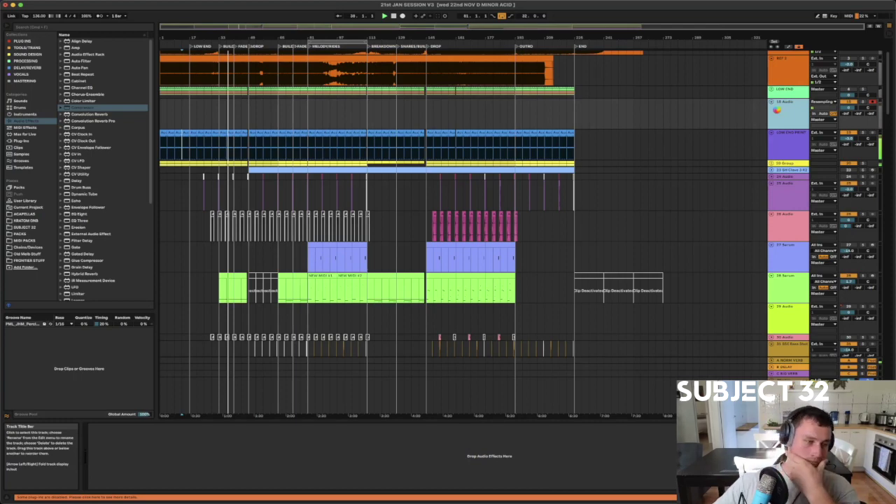
pyautogui.press('Delete')
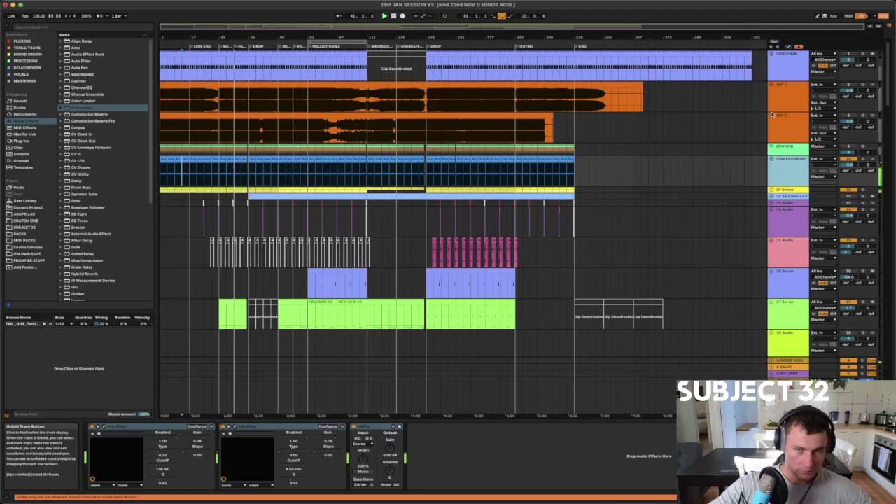
pyautogui.press('space')
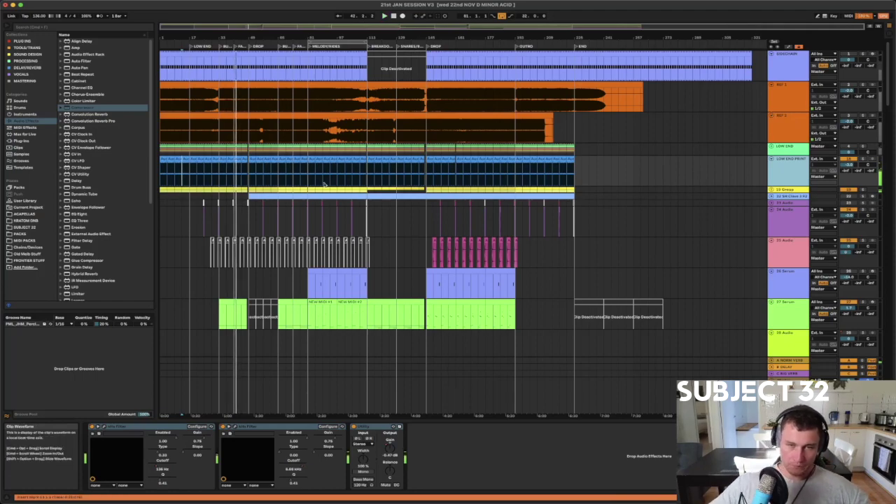
# Examine the LOW END PRINT waveform around the gap before bar 49, select its first beat at the DROP, and audition from bar 49
pyautogui.moveTo(260, 37); pyautogui.dragTo(321, 91)
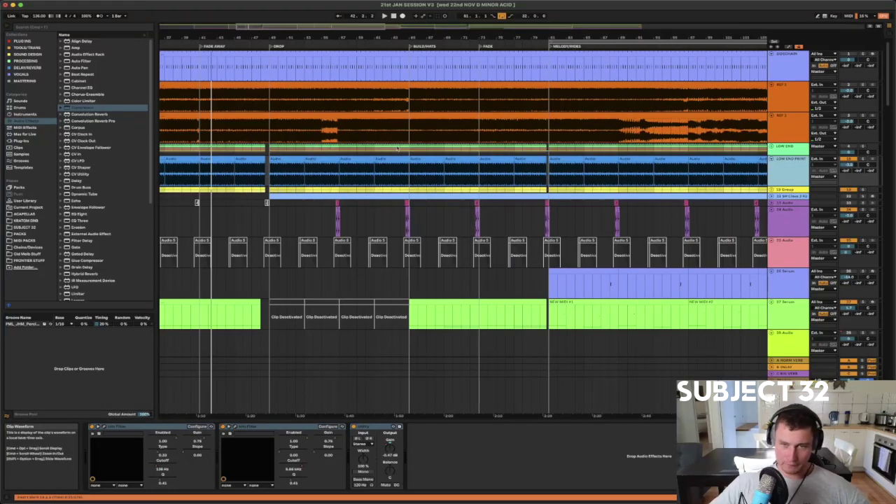
pyautogui.click(268, 170)
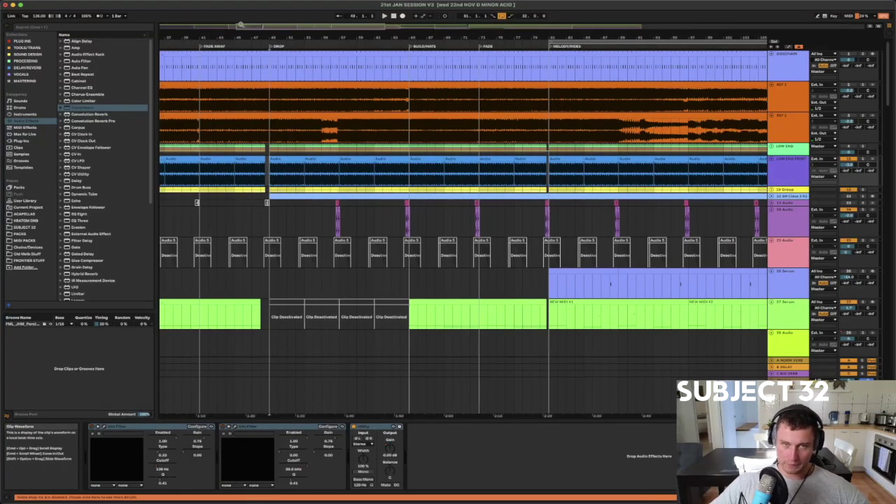
pyautogui.moveTo(262, 37); pyautogui.dragTo(262, 126)
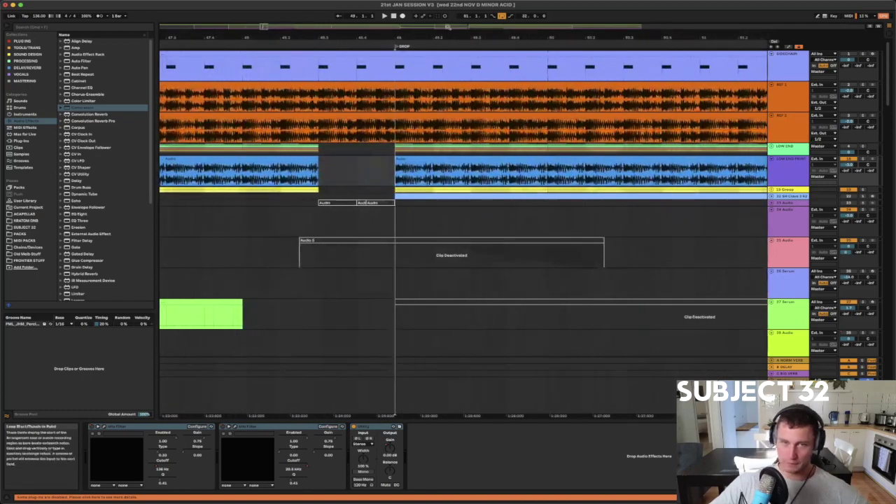
pyautogui.moveTo(406, 38)
pyautogui.mouseDown()
pyautogui.moveTo(406, 80)
pyautogui.moveTo(294, 92)
pyautogui.mouseUp()
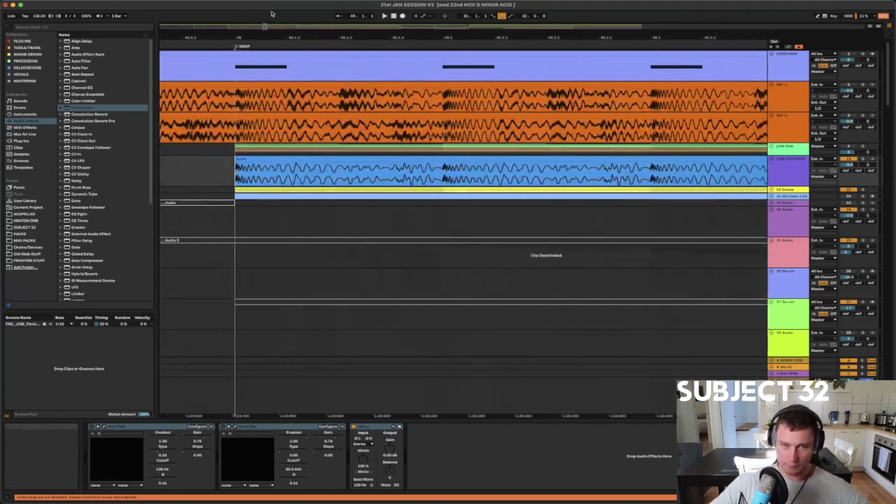
pyautogui.moveTo(233, 173); pyautogui.dragTo(443, 174)
pyautogui.moveTo(434, 33); pyautogui.dragTo(426, 0)
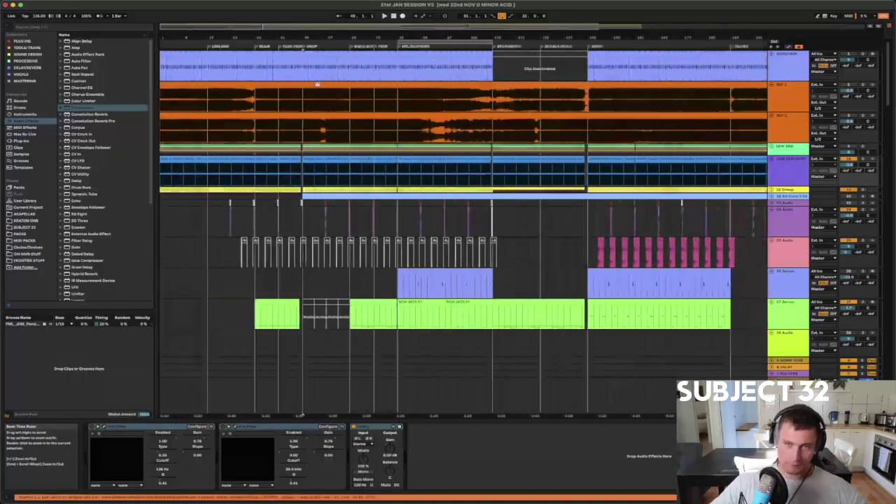
pyautogui.press('space')
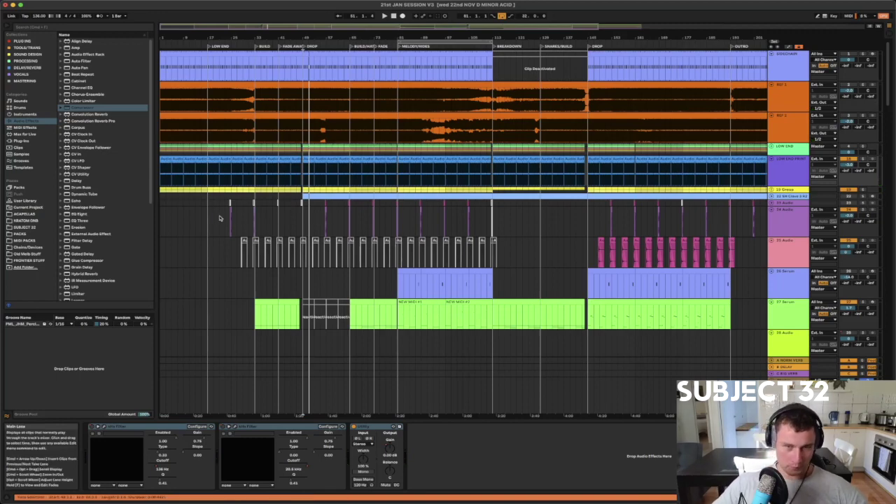
# Look through the percussion, FX and synth tracks, select bars 65 to 81 on 70 ANA 2, and return to the uppermost tracks
pyautogui.scroll(-5, 219, 220)
pyautogui.scroll(-8, 219, 221)
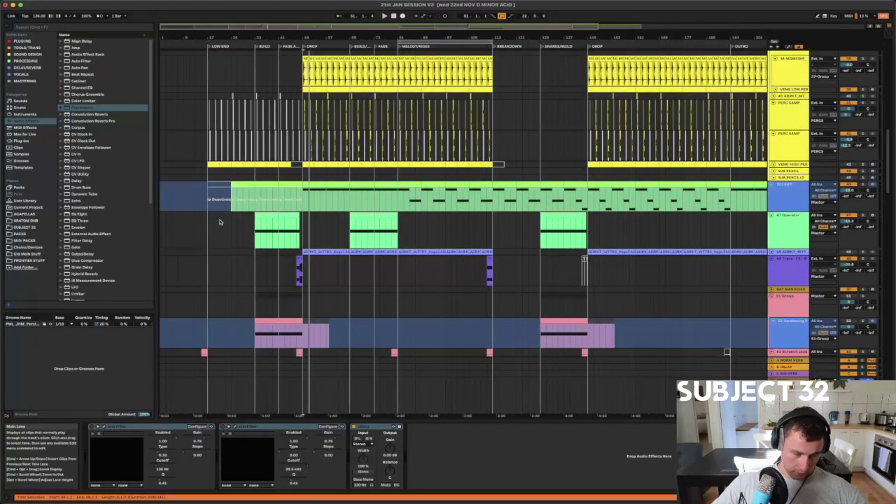
pyautogui.scroll(-6, 221, 263)
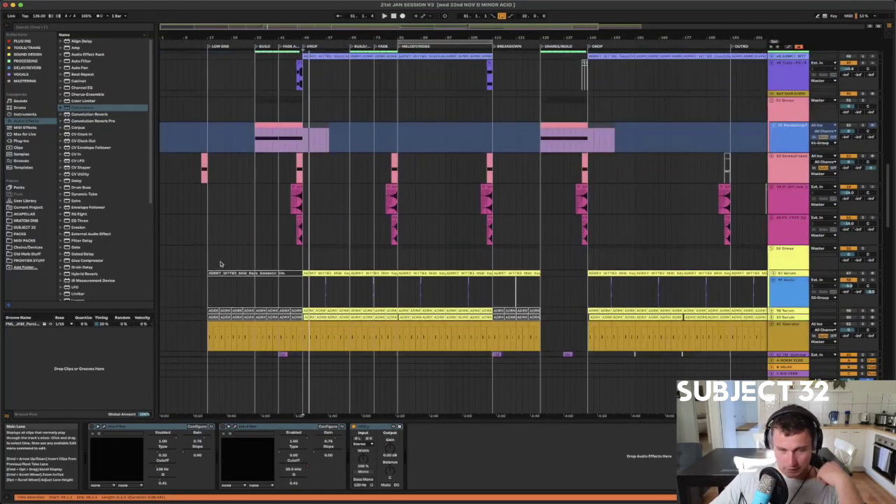
pyautogui.scroll(-15, 235, 264)
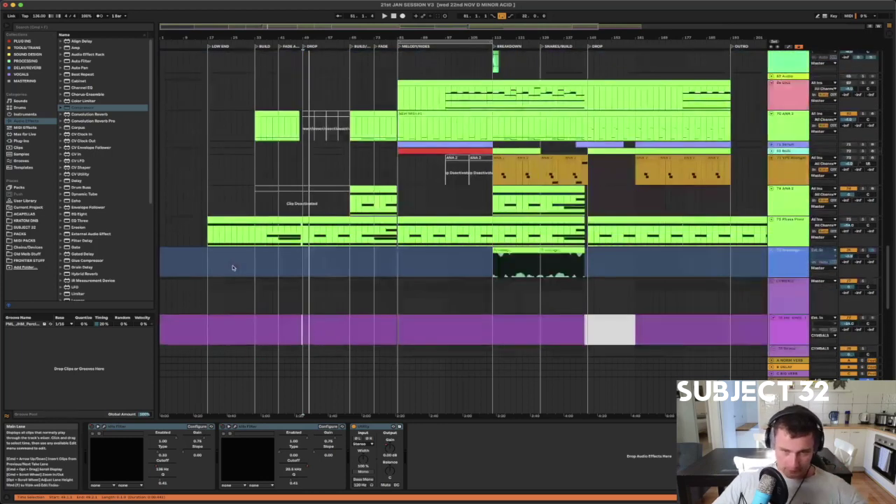
pyautogui.click(352, 159)
pyautogui.moveTo(352, 133); pyautogui.dragTo(399, 133)
pyautogui.scroll(10, 410, 153)
pyautogui.scroll(10, 410, 153)
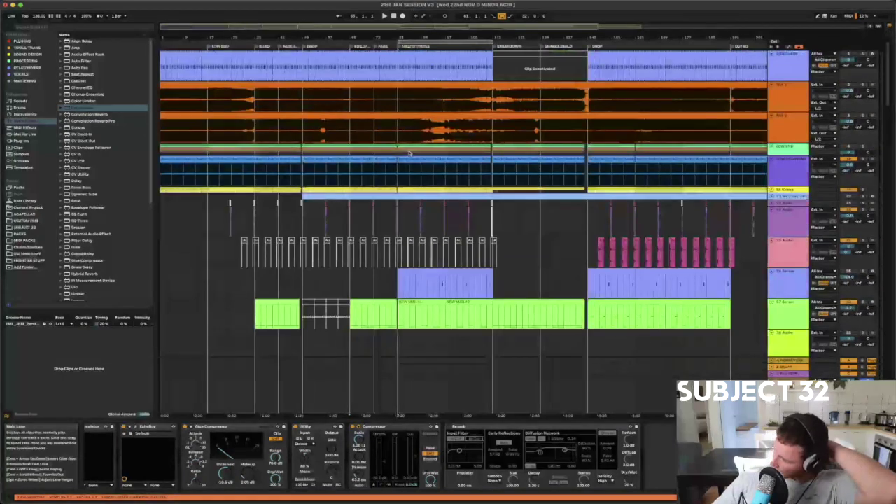
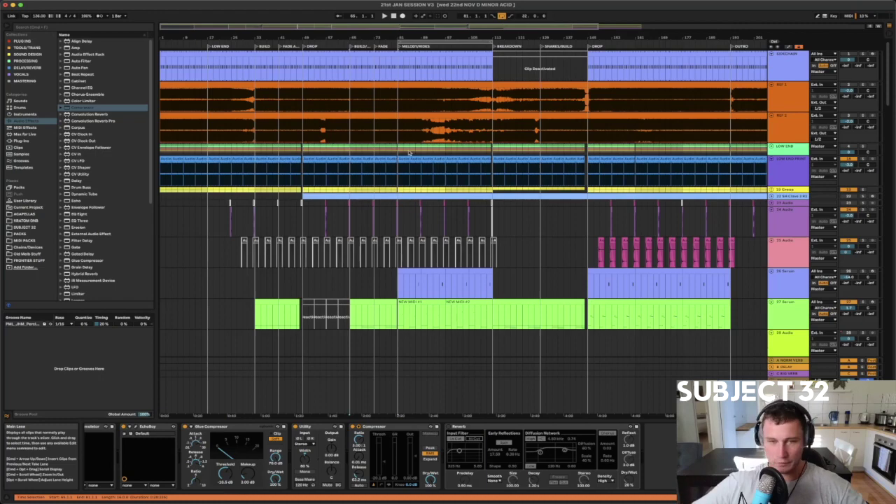
# Select bars 53 to 69 on the 24 Audio track and fold the track
pyautogui.moveTo(313, 207); pyautogui.dragTo(364, 225)
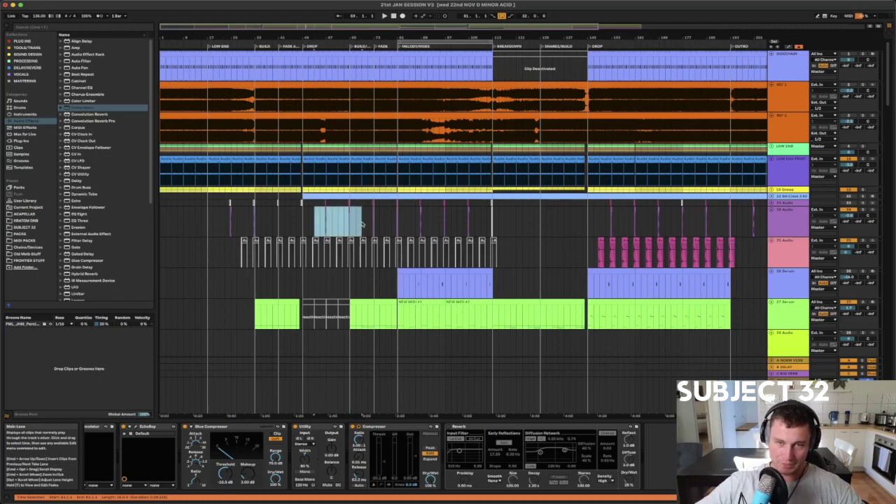
pyautogui.moveTo(359, 38); pyautogui.dragTo(298, 35)
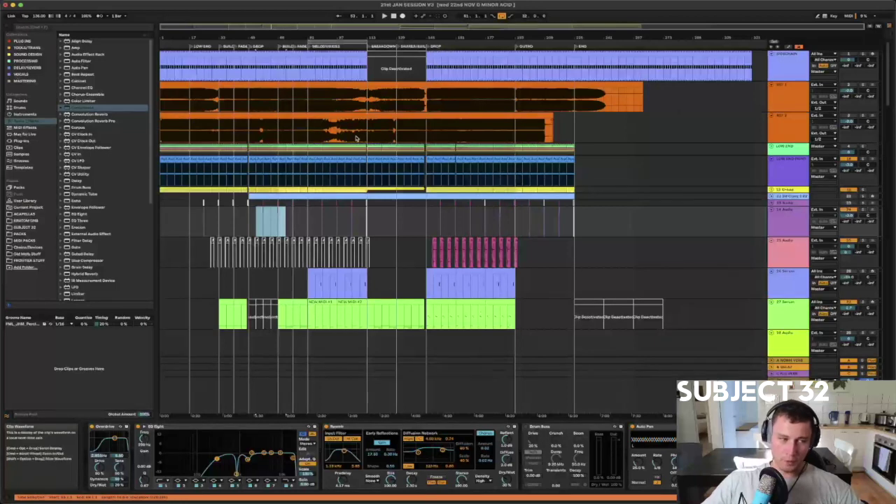
pyautogui.click(771, 210)
pyautogui.click(783, 210)
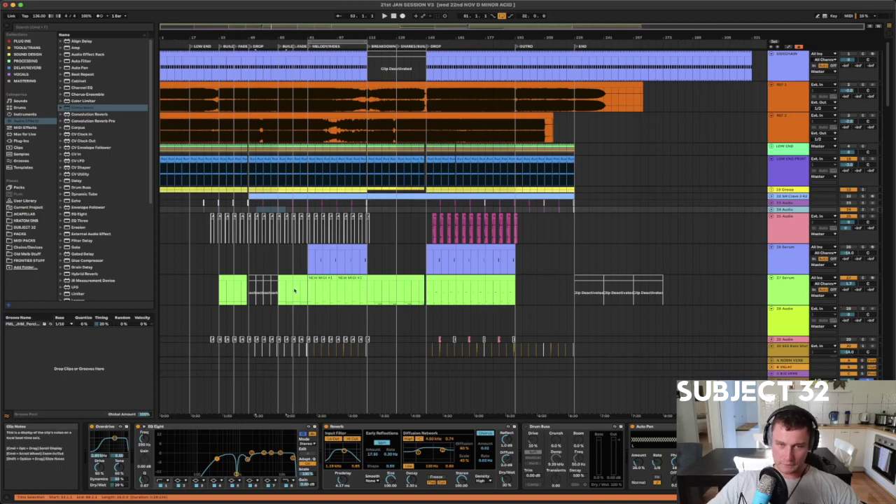
# Select bars 145 to 177 on the 27 Serum track and look through the tracks below it down to the Diva and ANA 2 tracks
pyautogui.moveTo(427, 292); pyautogui.dragTo(485, 292)
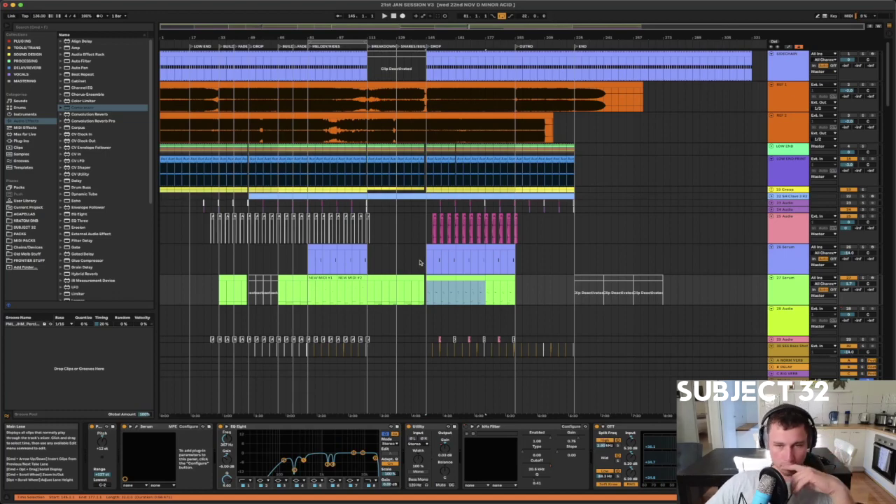
pyautogui.scroll(-6, 420, 262)
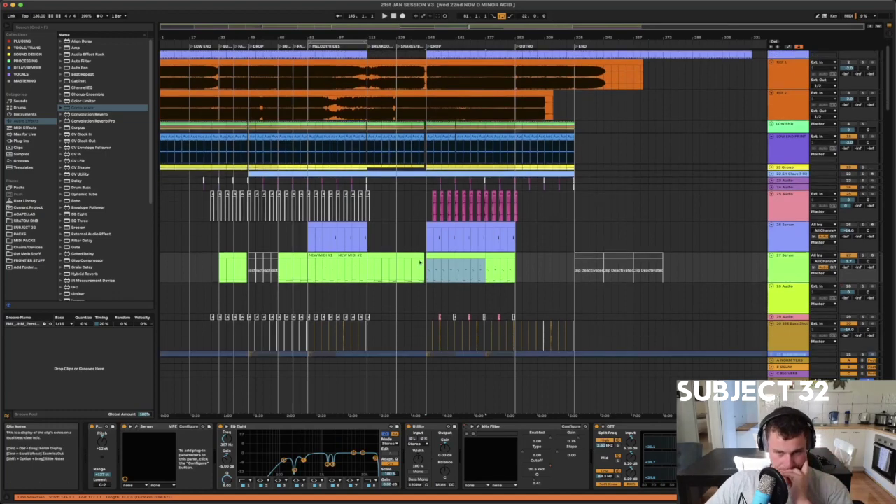
pyautogui.scroll(-6, 419, 263)
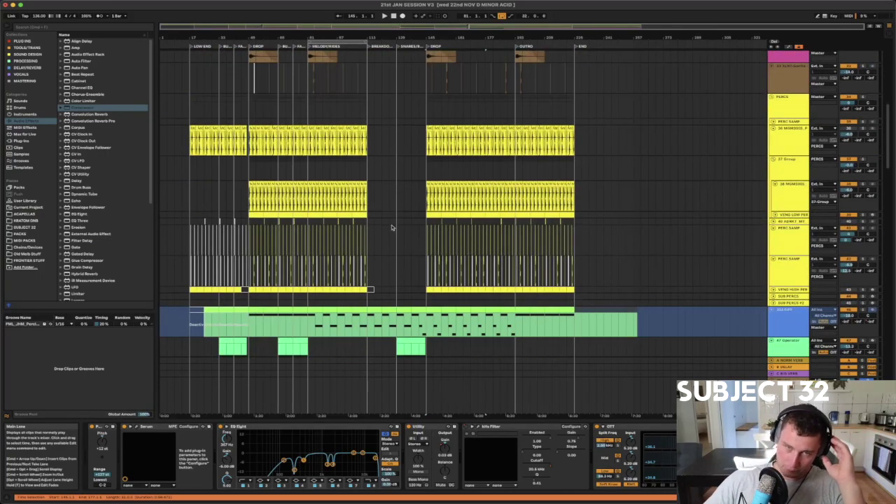
pyautogui.scroll(10, 378, 224)
pyautogui.scroll(-12, 375, 222)
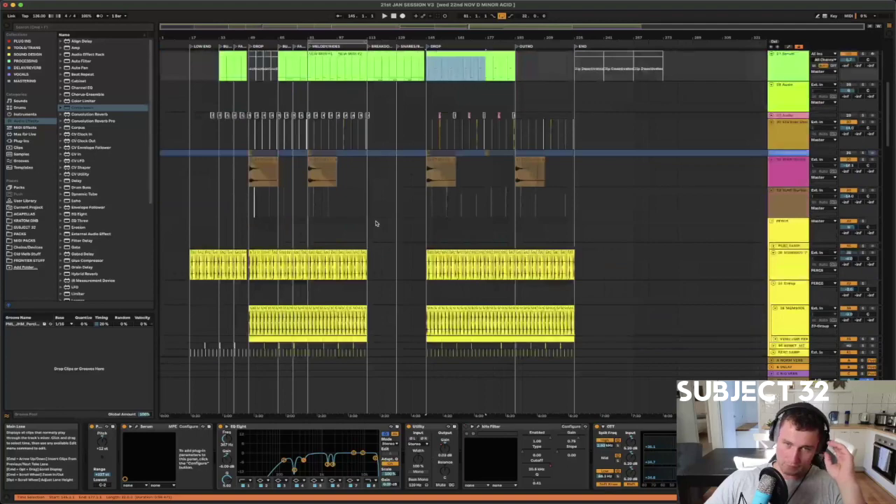
pyautogui.scroll(-15, 377, 223)
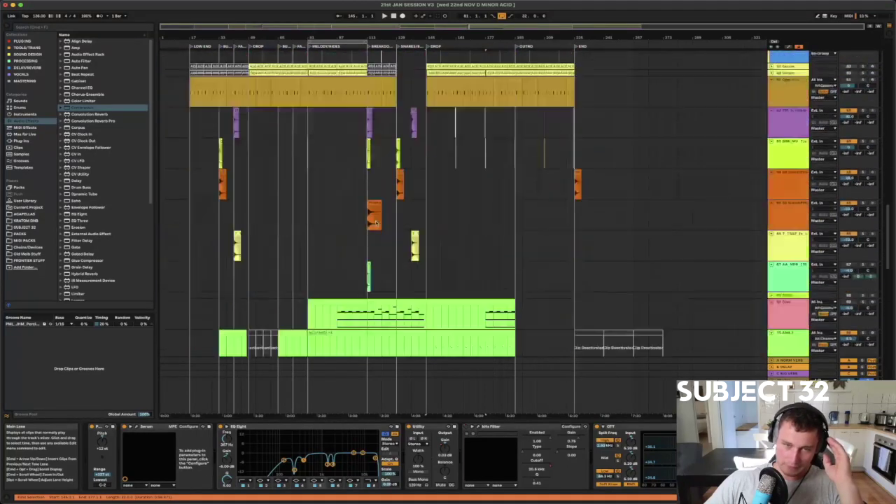
pyautogui.scroll(-3, 367, 254)
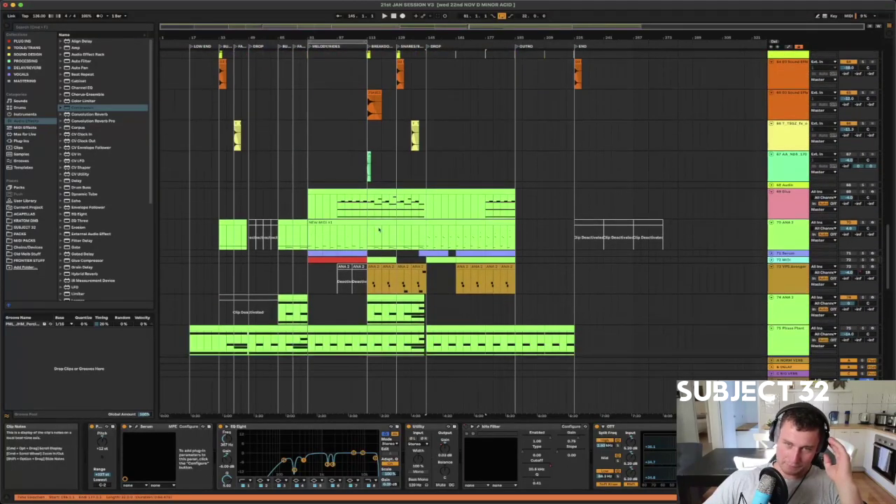
pyautogui.scroll(-2, 399, 205)
# Select bars 113 to 145 on the 69 Diva track and inspect the track's device chain
pyautogui.moveTo(368, 174); pyautogui.dragTo(427, 168)
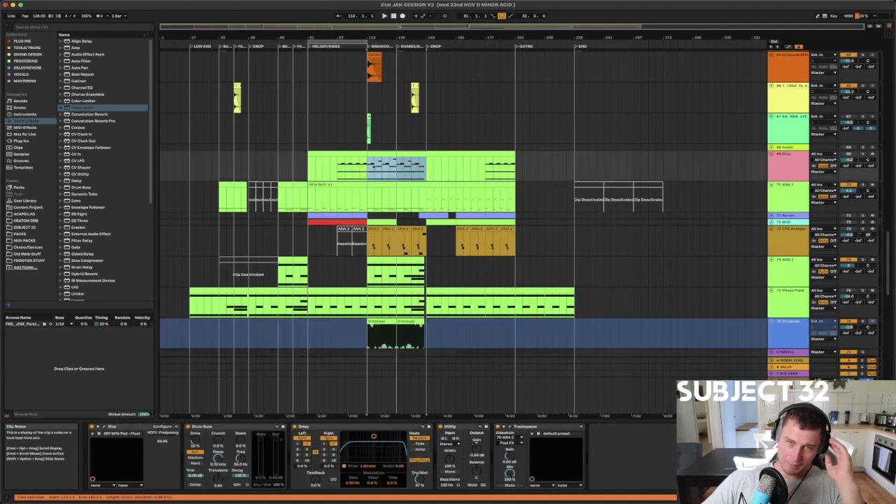
pyautogui.click(787, 165)
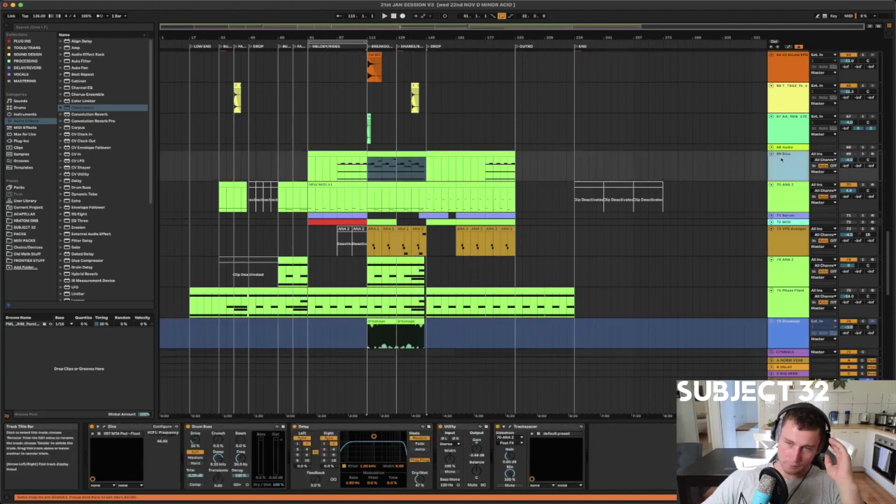
pyautogui.click(788, 167)
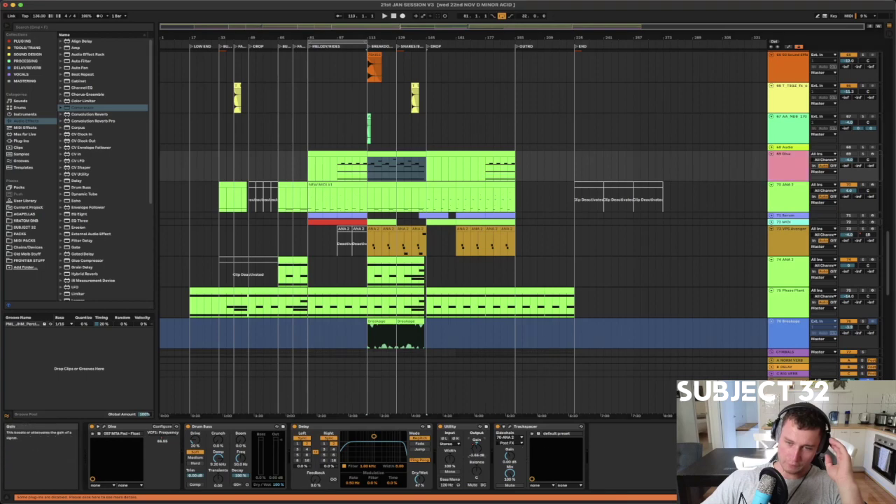
# Show the automation lanes and select a section of the 75 Phase Plant track starting at bar 81
pyautogui.click(788, 47)
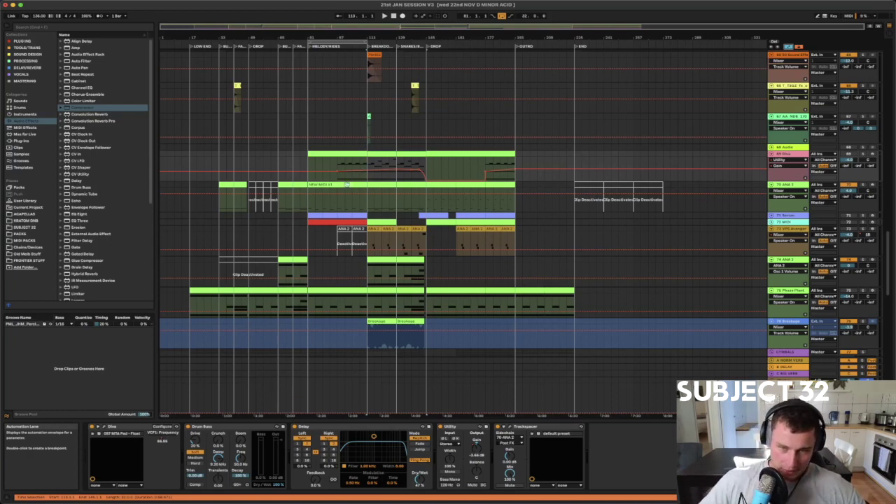
pyautogui.moveTo(307, 305); pyautogui.dragTo(341, 297)
pyautogui.click(342, 296)
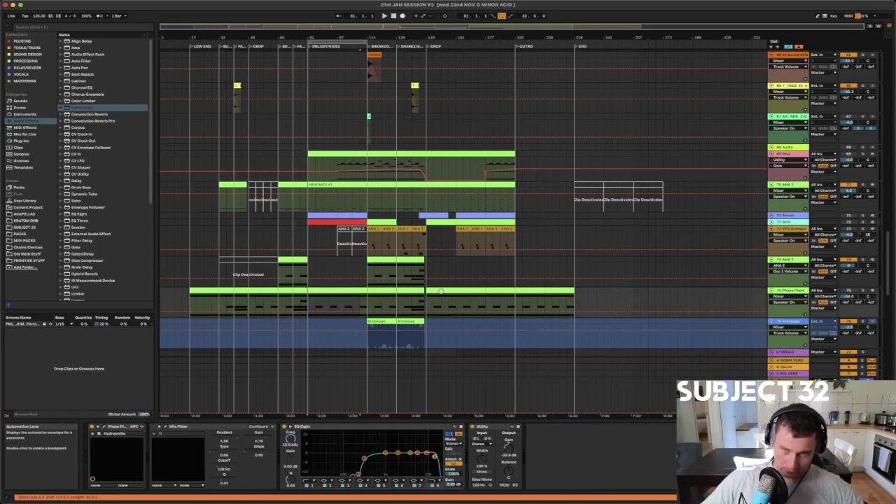
# Solo and play the 75 Phase Plant and 70 ANA 2 tracks one at a time from bar 81
pyautogui.click(863, 290)
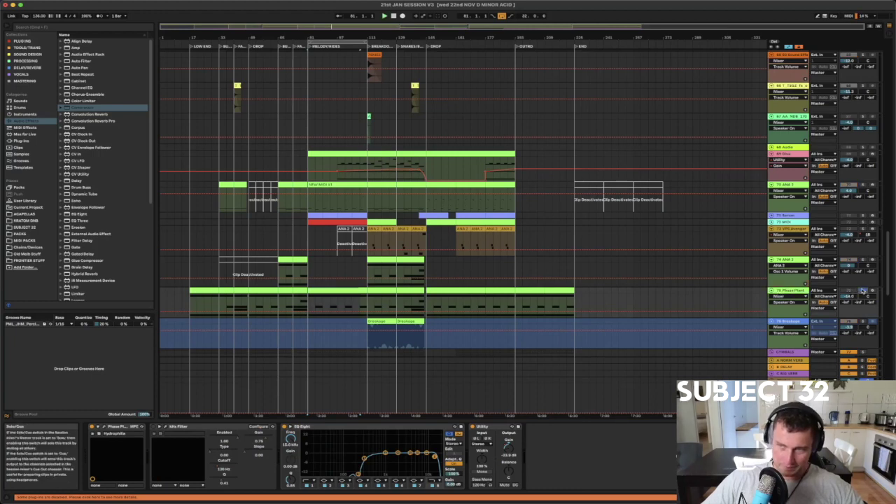
pyautogui.press('space')
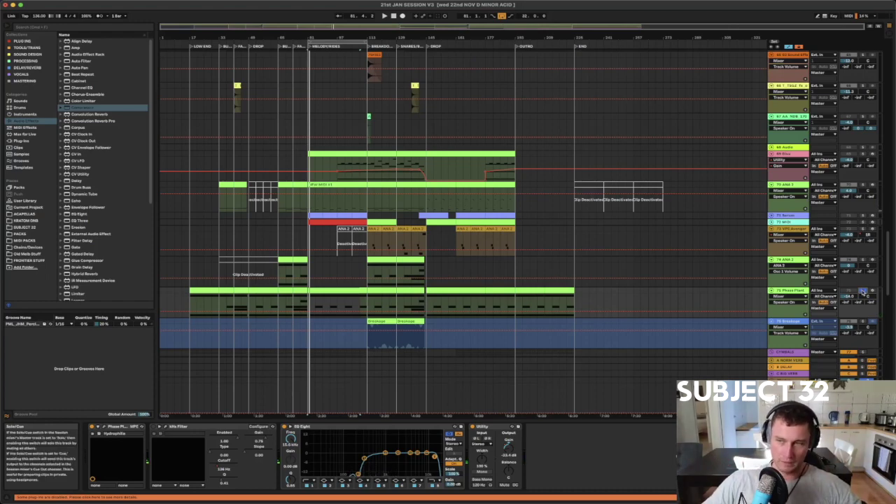
pyautogui.scroll(-1, 249, 279)
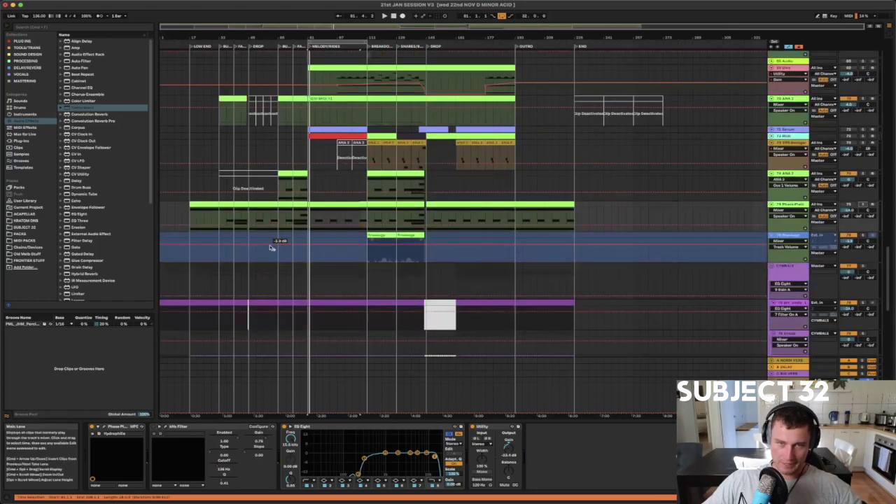
pyautogui.press('space')
pyautogui.press('space')
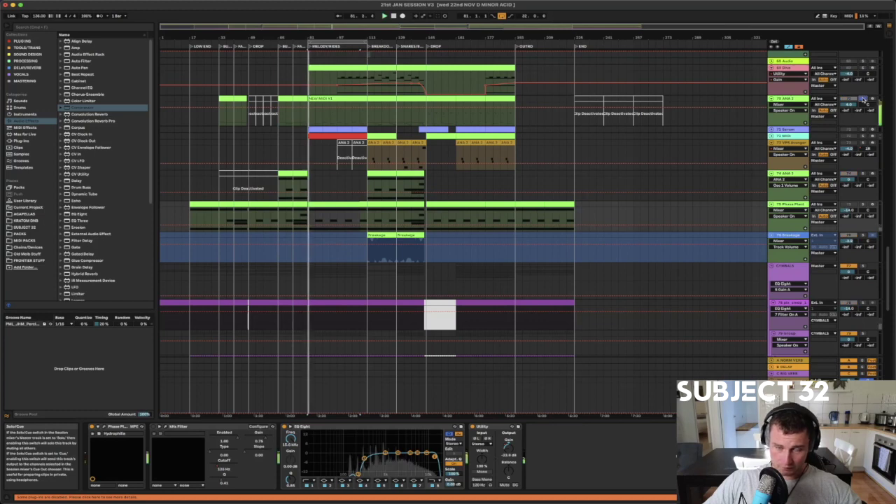
pyautogui.scroll(3, 340, 132)
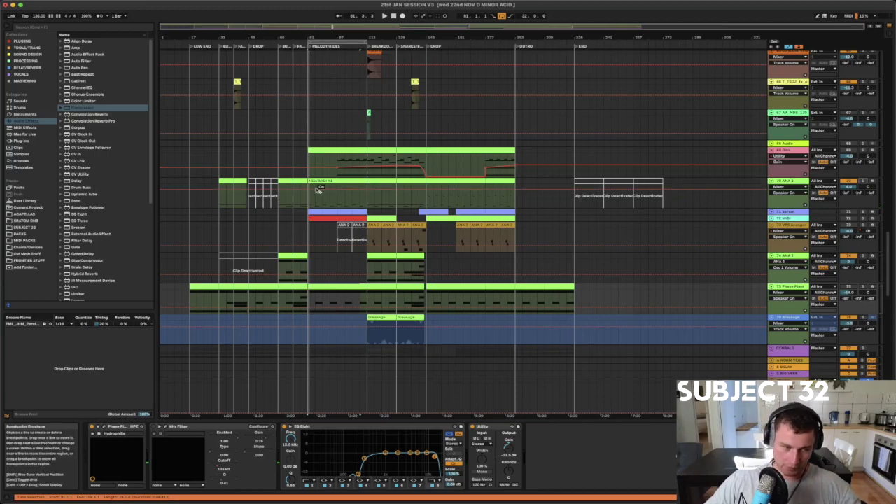
# Play the section from bar 189 on the 86 track holding the 02_Solardo drum loop in the cymbals group
pyautogui.scroll(-10, 223, 203)
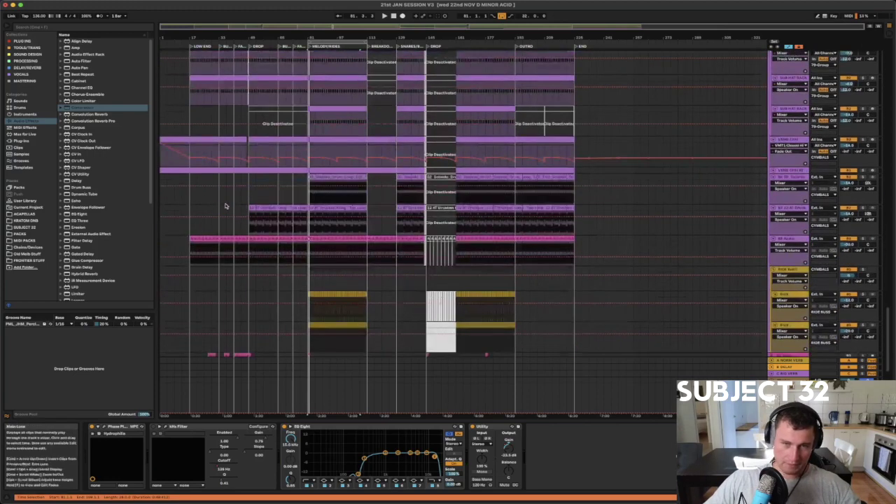
pyautogui.scroll(-5, 225, 205)
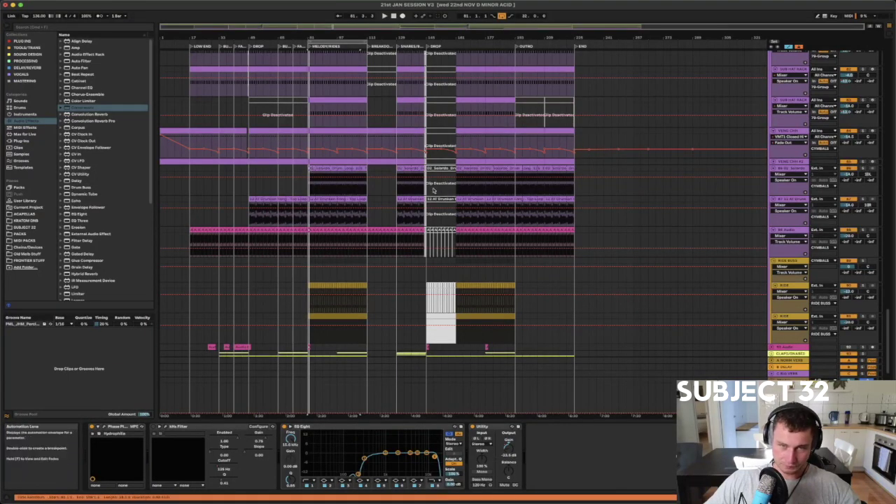
pyautogui.click(501, 188)
pyautogui.press('space')
pyautogui.click(509, 190)
pyautogui.press('space')
pyautogui.press('space')
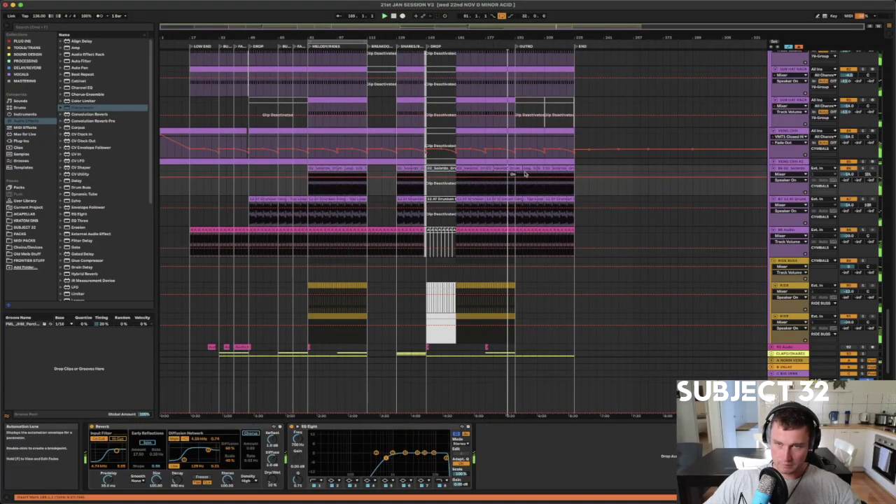
# Try to remove and rearrange the 02_Solardo drum loop clips in the outro, and undo those edits
pyautogui.click(528, 169)
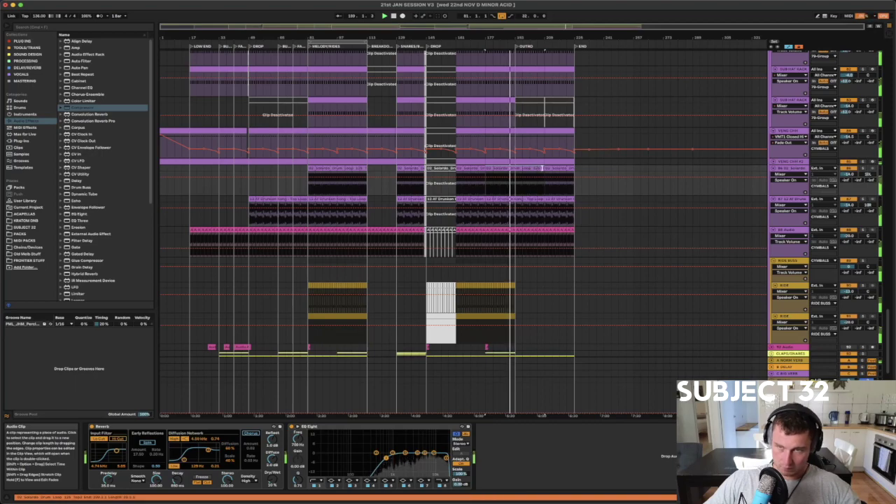
pyautogui.moveTo(537, 168); pyautogui.dragTo(523, 168)
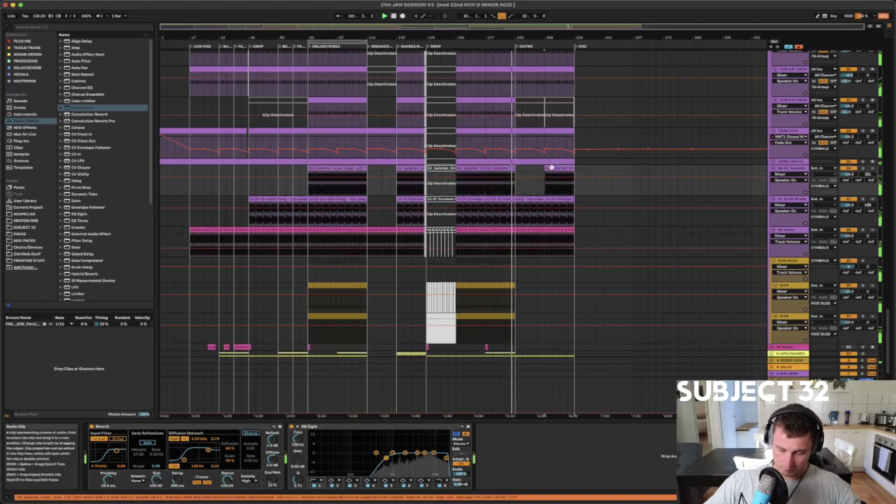
pyautogui.scroll(10, 560, 168)
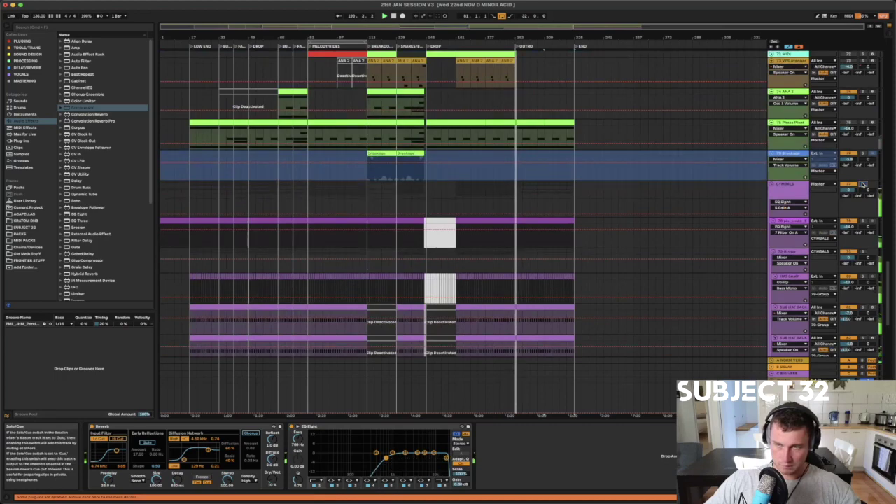
pyautogui.scroll(-10, 588, 226)
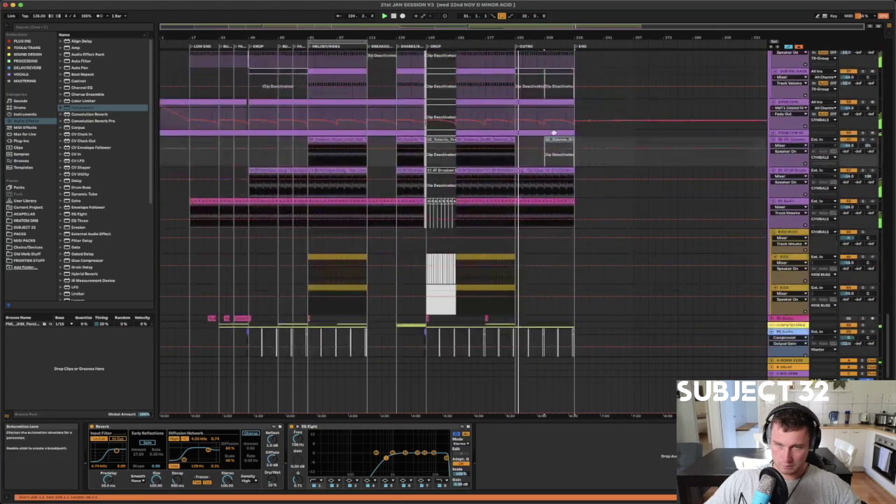
pyautogui.moveTo(548, 138); pyautogui.dragTo(523, 139)
pyautogui.press('0')
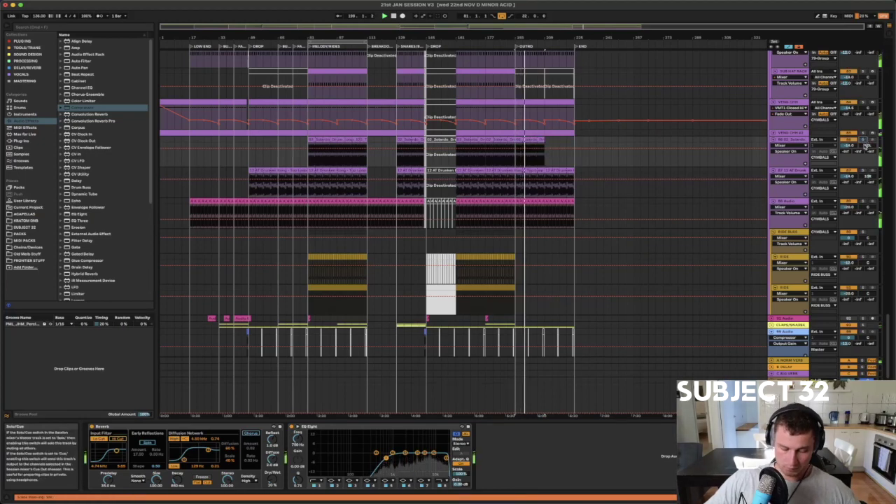
pyautogui.press('super+z')
pyautogui.press('super+z')
pyautogui.press('super+z')
pyautogui.press('super+z')
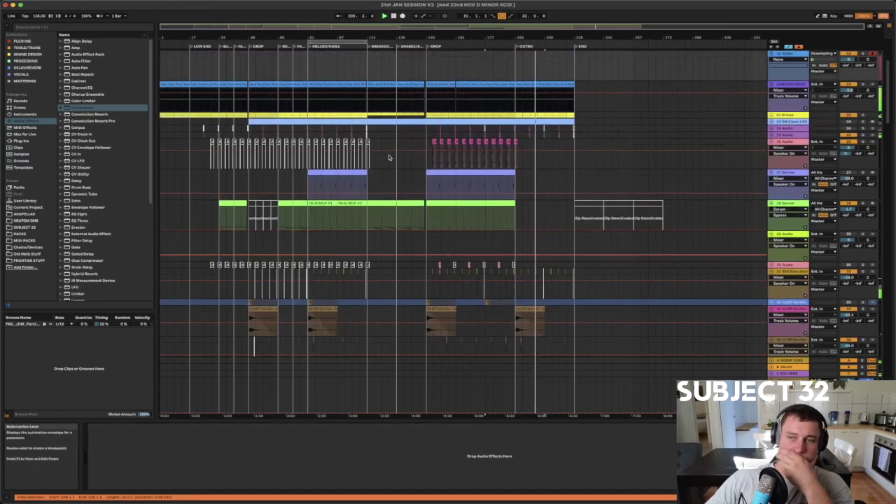
# Audition the cymbals from bar 33 onwards and copy the 02_Solardo drum loop clips to bar 49 and to the outro at bar 193
pyautogui.scroll(1, 390, 157)
pyautogui.scroll(3, 390, 156)
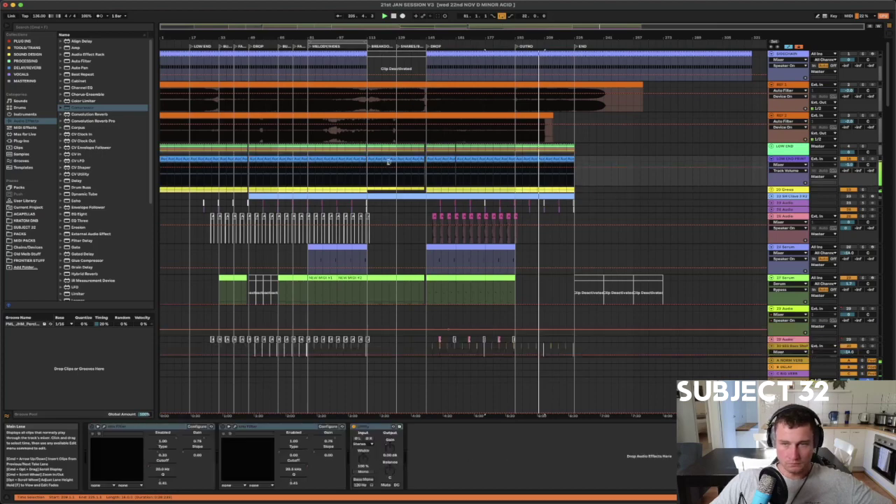
pyautogui.scroll(-20, 388, 164)
pyautogui.scroll(-10, 390, 165)
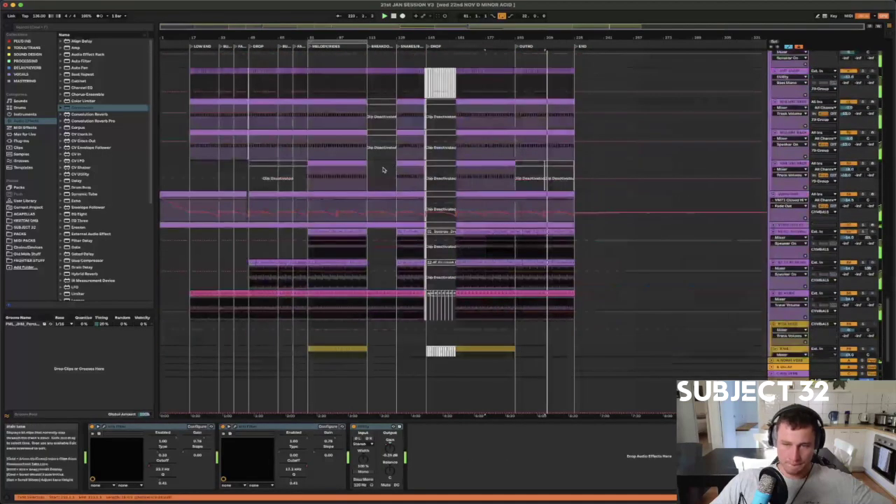
pyautogui.click(222, 255)
pyautogui.press('space')
pyautogui.press('space')
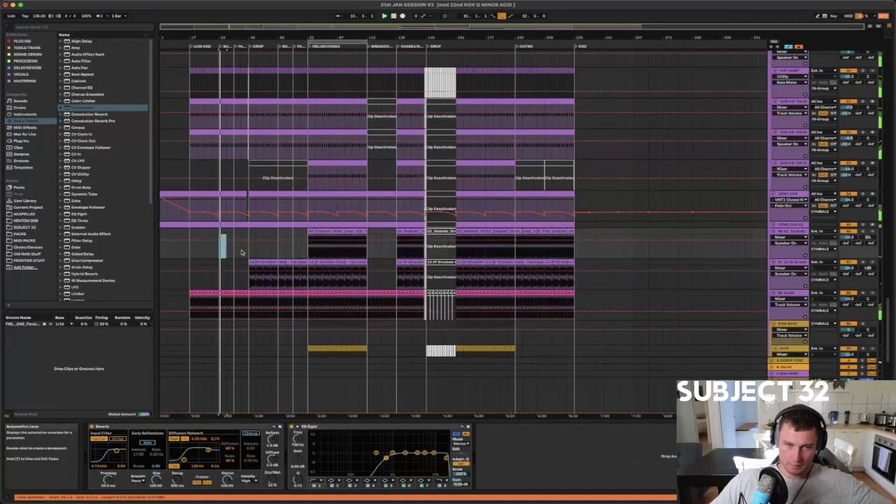
pyautogui.press('space')
pyautogui.press('space')
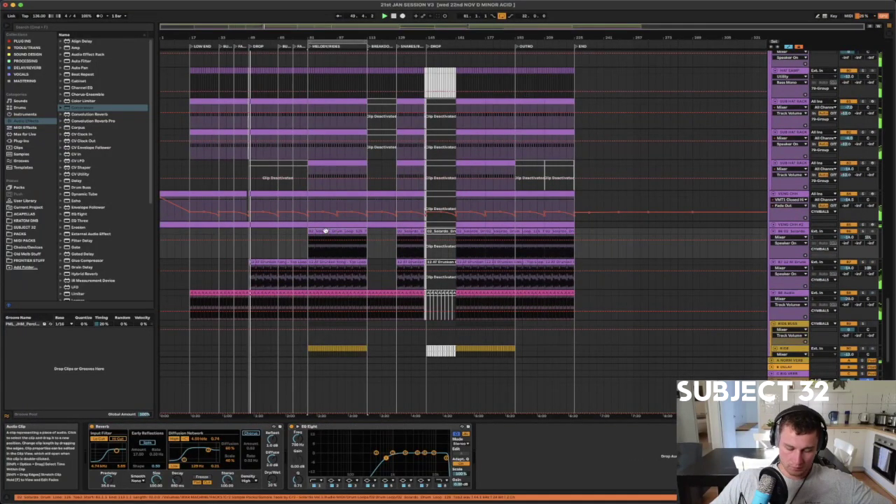
pyautogui.moveTo(325, 231); pyautogui.dragTo(266, 229)
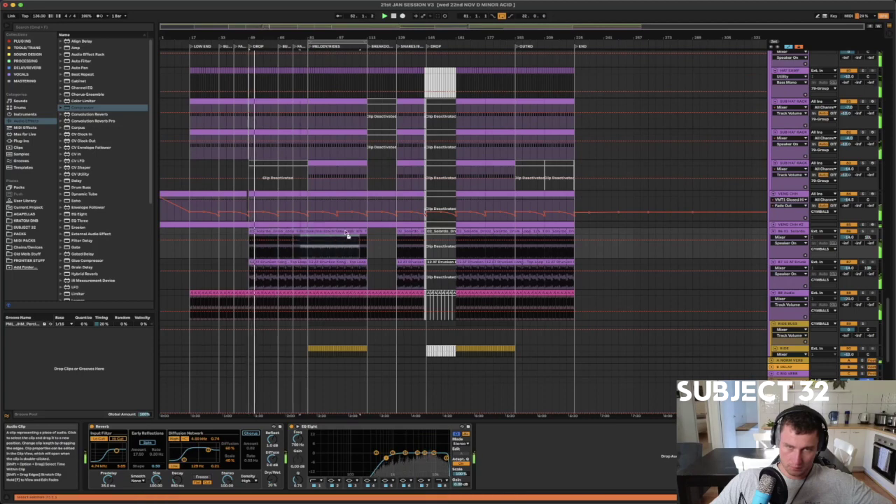
pyautogui.moveTo(478, 233); pyautogui.dragTo(522, 231)
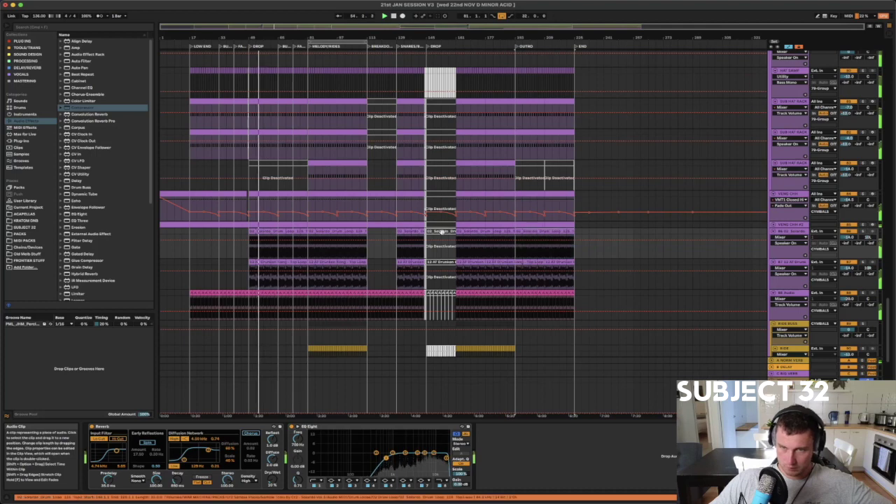
# Delete the deactivated clips on all cymbal and ride tracks between bars 145 and 161
pyautogui.moveTo(426, 317); pyautogui.dragTo(454, 82)
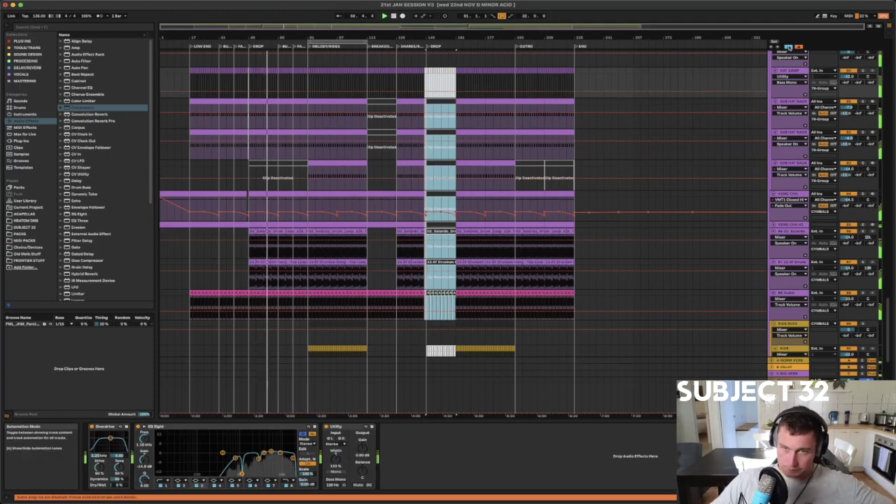
pyautogui.scroll(-5, 385, 278)
pyautogui.moveTo(444, 38); pyautogui.dragTo(443, 77)
pyautogui.press('0')
pyautogui.press('0')
pyautogui.press('0')
pyautogui.scroll(5, 420, 210)
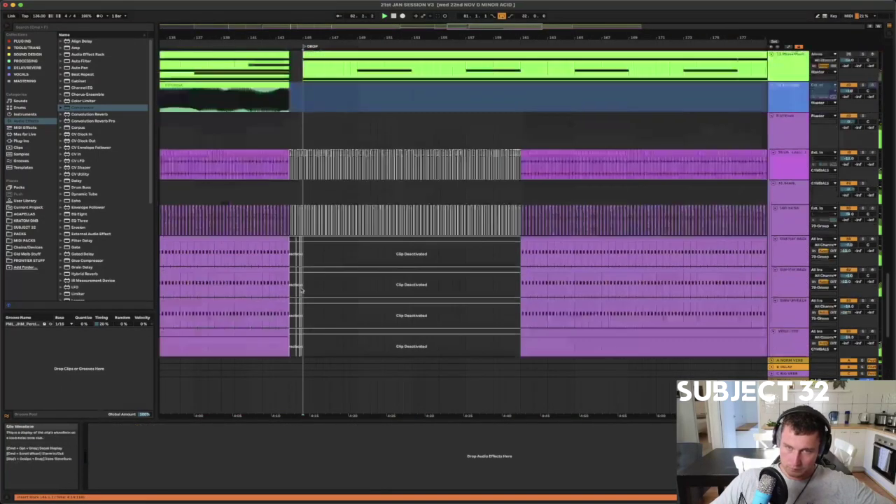
pyautogui.keyDown('shift'); pyautogui.click(520, 162); pyautogui.keyUp('shift')
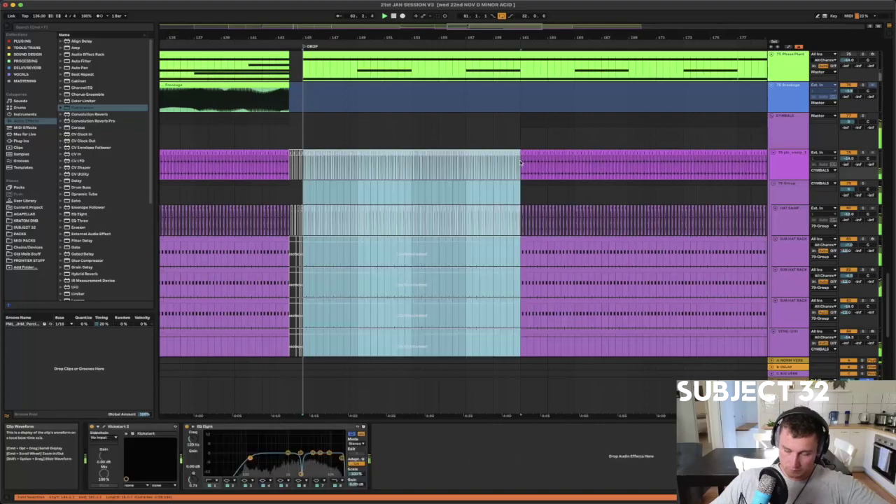
pyautogui.press('Delete')
pyautogui.moveTo(526, 39)
pyautogui.mouseDown()
pyautogui.moveTo(527, 54)
pyautogui.moveTo(527, 30)
pyautogui.mouseUp()
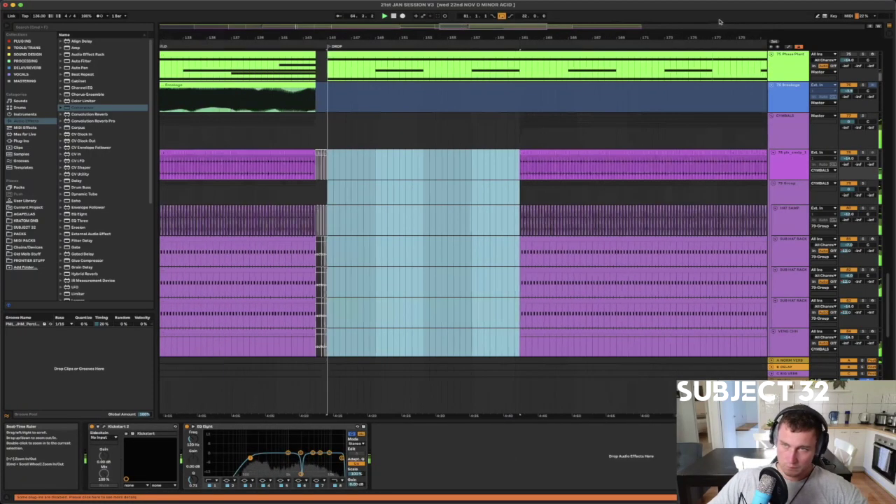
pyautogui.scroll(-10, 554, 215)
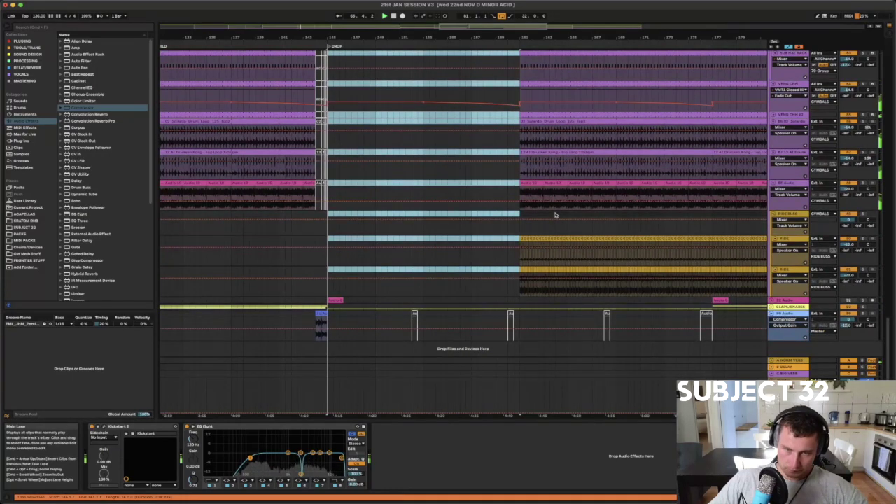
# Hide the automation lanes and delete the deactivated cymbal slices in bar 144, just before the drop
pyautogui.moveTo(464, 38)
pyautogui.mouseDown()
pyautogui.moveTo(465, 59)
pyautogui.moveTo(464, 48)
pyautogui.mouseUp()
pyautogui.scroll(10, 379, 113)
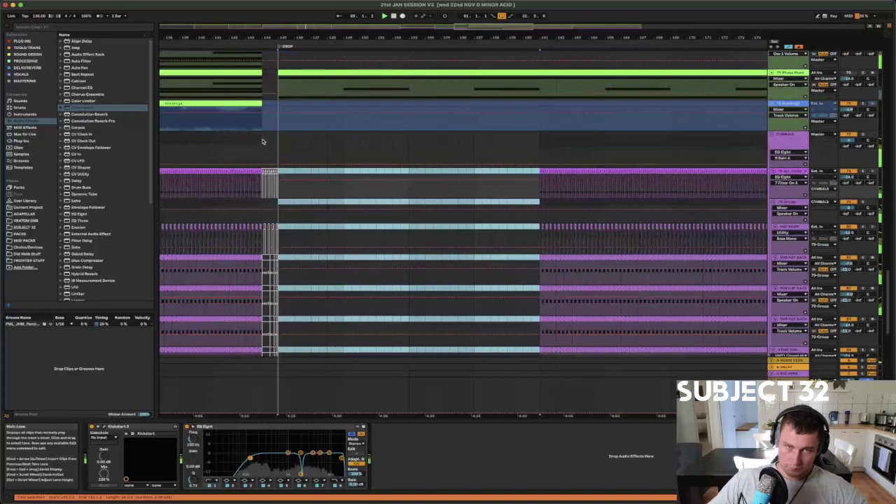
pyautogui.click(275, 140)
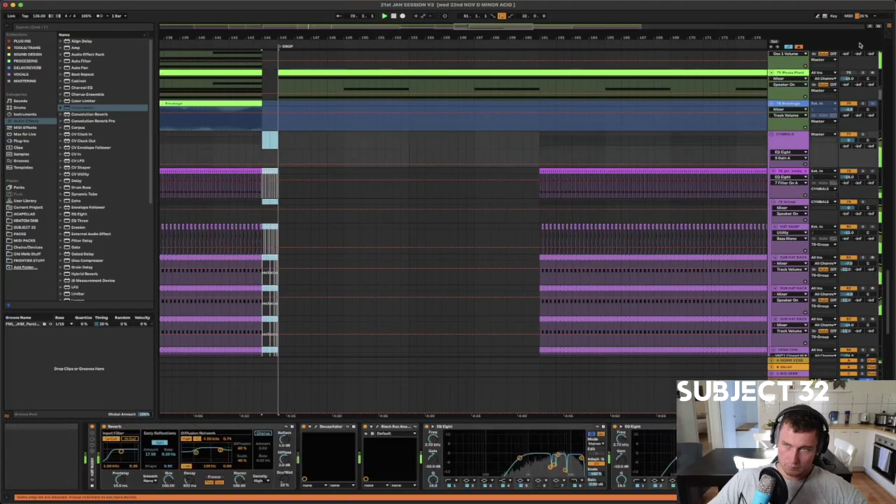
pyautogui.click(790, 47)
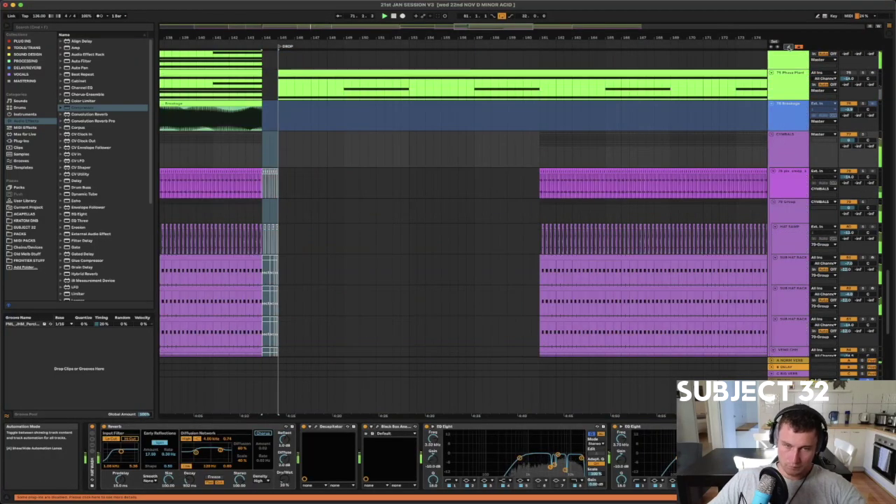
pyautogui.moveTo(265, 150); pyautogui.dragTo(280, 151)
pyautogui.press('Delete')
pyautogui.scroll(-3, 288, 161)
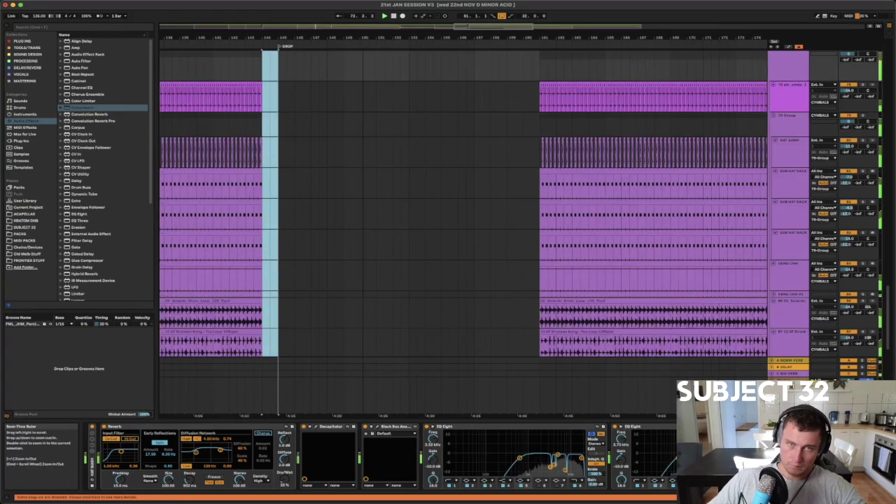
# Delete the deactivated SUB HAT RACK clips in the breakdown at bars 113 to 129 and at bars 49 to 81
pyautogui.moveTo(361, 34); pyautogui.dragTo(615, 8)
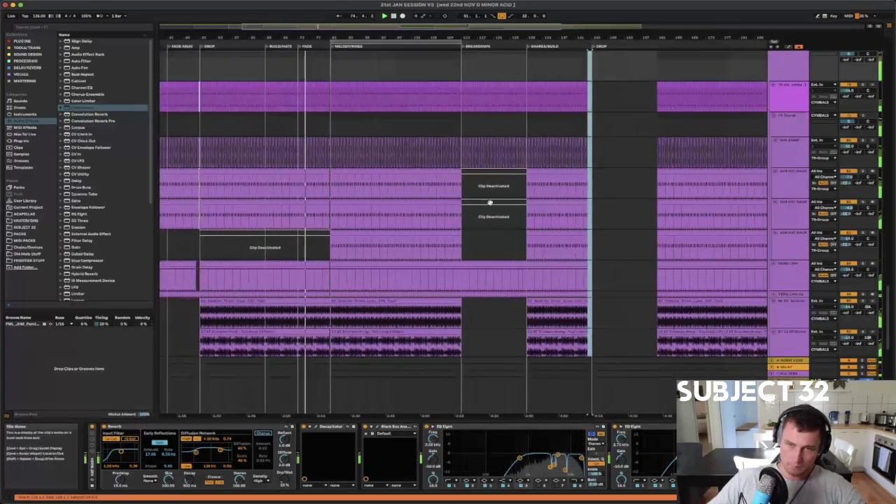
pyautogui.click(490, 203)
pyautogui.press('Delete')
pyautogui.click(492, 173)
pyautogui.press('Delete')
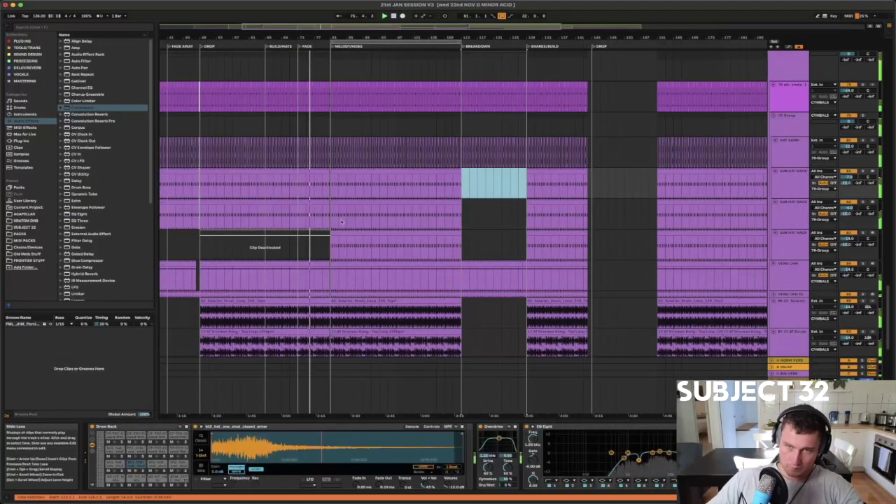
pyautogui.click(286, 233)
pyautogui.press('Delete')
# Cut the last beat before bar 81 from the 02_Solardo drum loop so its gap matches the neighbouring cymbal tracks
pyautogui.moveTo(330, 37); pyautogui.dragTo(361, 105)
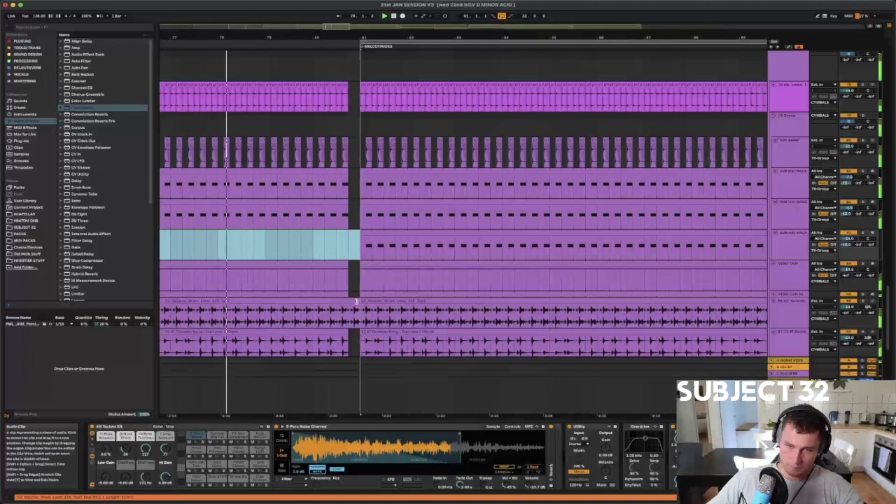
pyautogui.press('Delete')
pyautogui.click(348, 304)
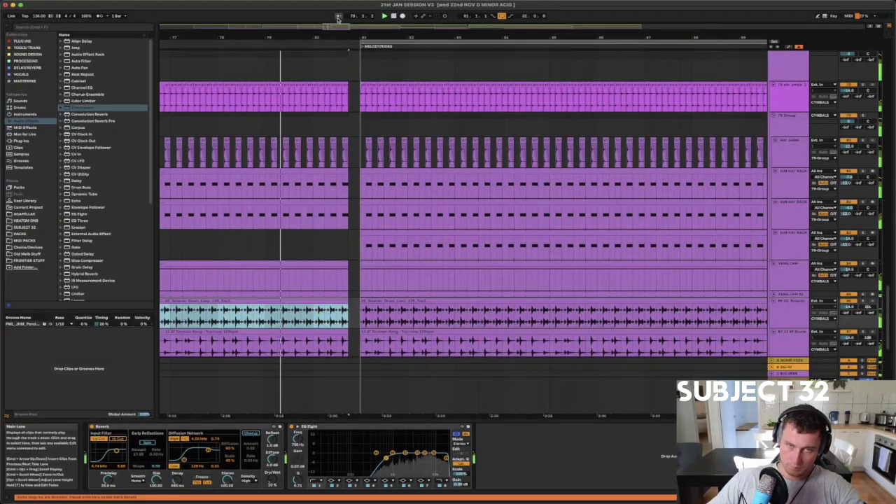
pyautogui.moveTo(342, 37); pyautogui.dragTo(342, 80)
pyautogui.moveTo(360, 307); pyautogui.dragTo(359, 338)
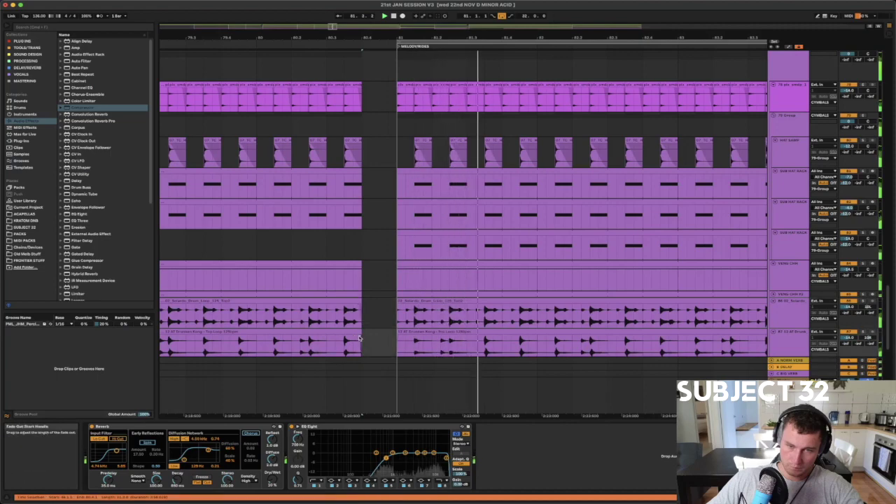
pyautogui.moveTo(332, 37); pyautogui.dragTo(522, 3)
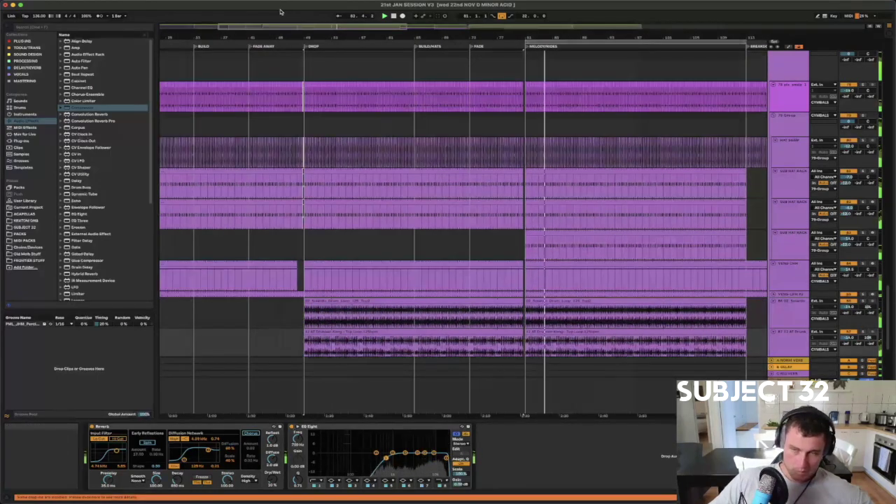
# Examine the fade-ins of the Solardo and Drunken Kong loops where they start at the drop on bar 49
pyautogui.moveTo(304, 35); pyautogui.dragTo(312, 68)
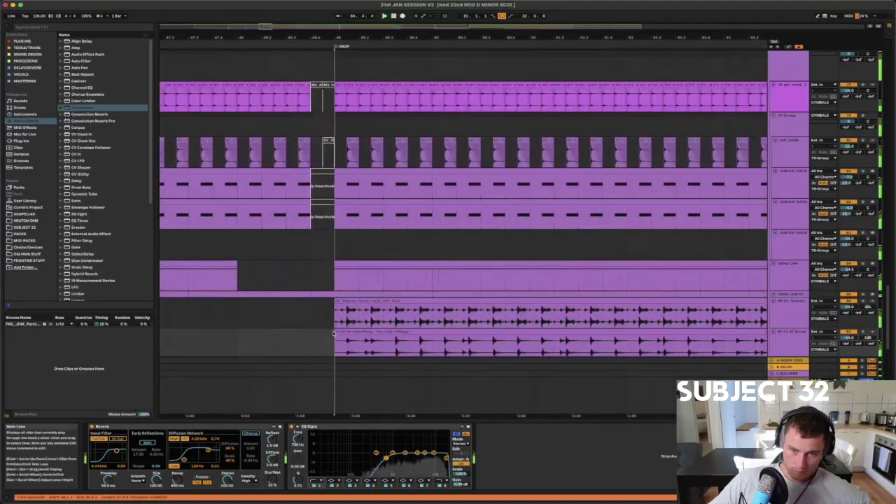
pyautogui.moveTo(334, 35); pyautogui.dragTo(292, 345)
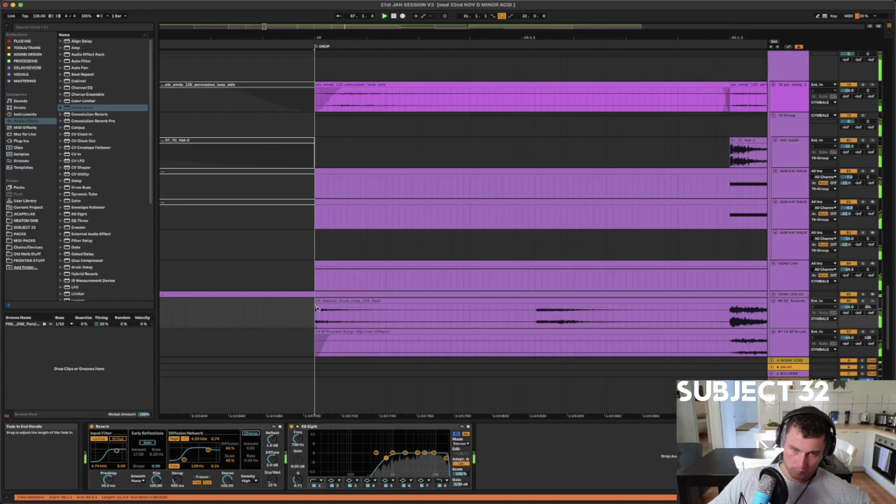
pyautogui.press('space')
pyautogui.moveTo(314, 416); pyautogui.dragTo(294, 118)
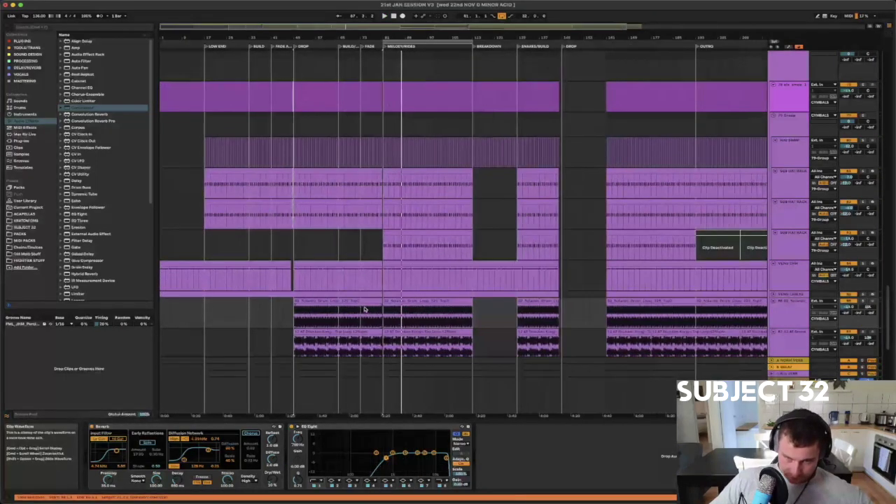
# Copy the Solardo and Drunken Kong loops from bar 49 to bar 81 and extend both copies to end at bar 113
pyautogui.click(357, 331)
pyautogui.moveTo(292, 311); pyautogui.dragTo(475, 308)
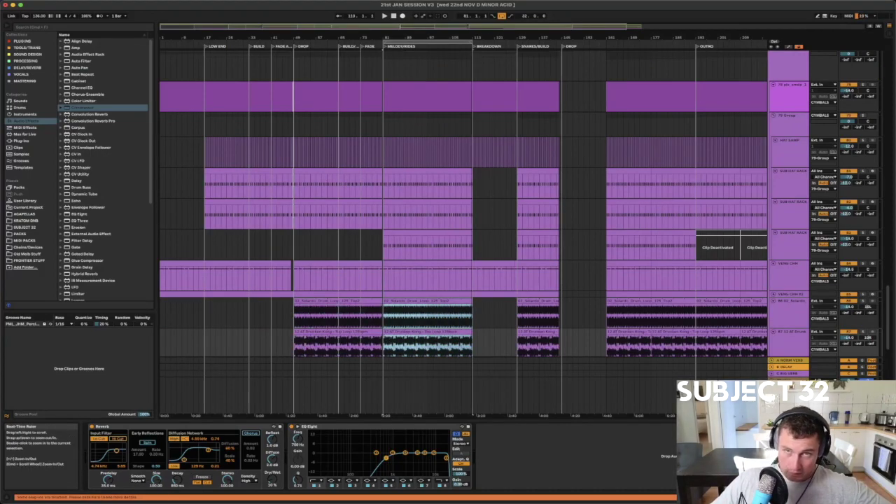
pyautogui.moveTo(474, 35); pyautogui.dragTo(480, 105)
pyautogui.click(469, 305)
pyautogui.click(468, 301)
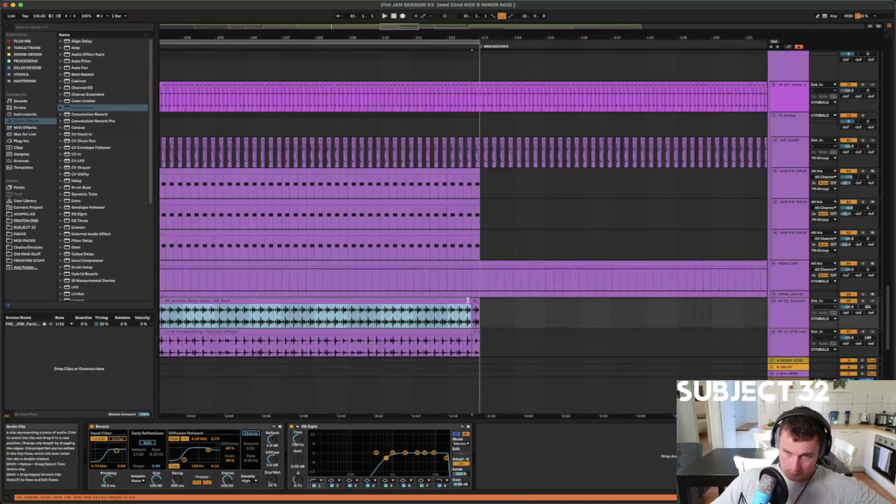
pyautogui.click(475, 332)
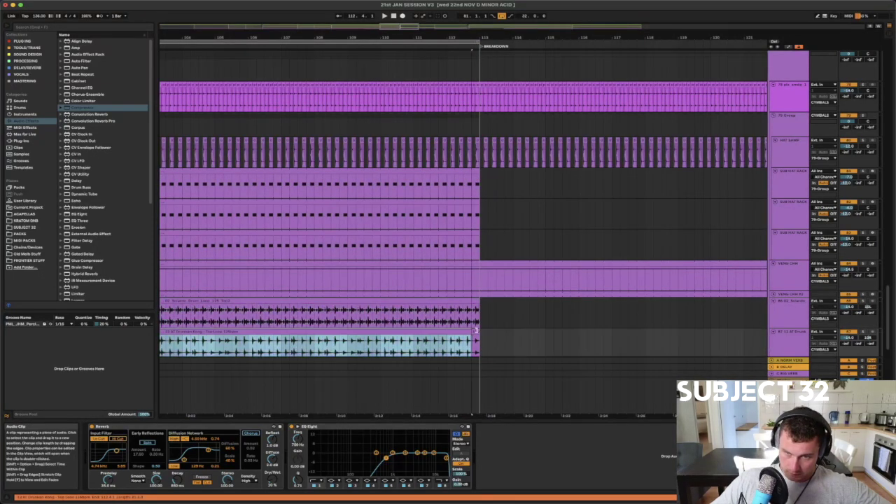
pyautogui.moveTo(481, 36); pyautogui.dragTo(473, 7)
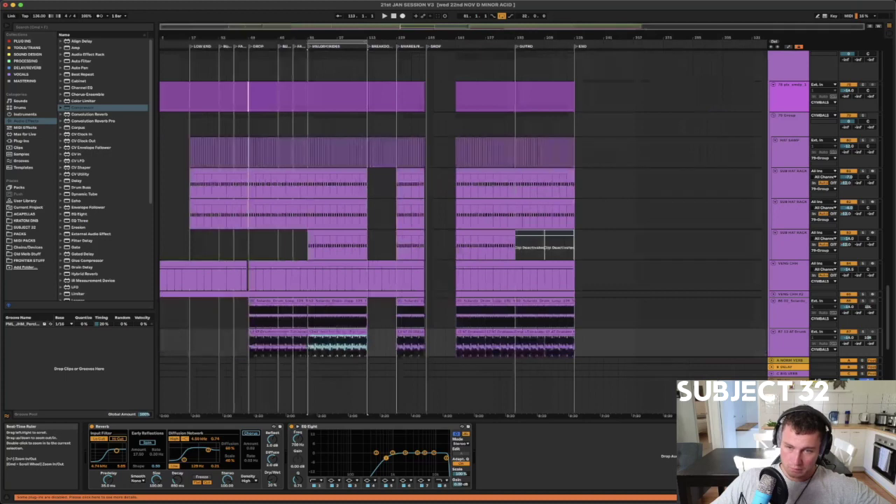
# Copy the Solardo and Drunken Kong loops from bars 81–113 onto bars 161–193 and 193–225
pyautogui.click(343, 303)
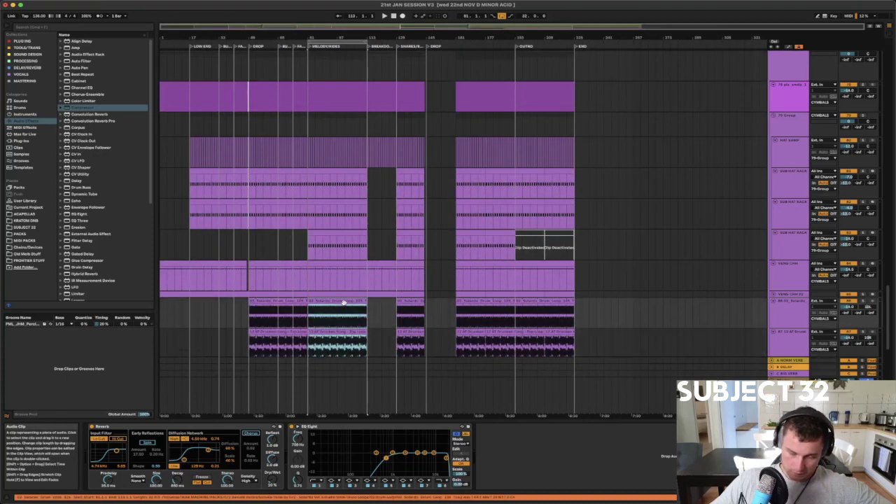
pyautogui.moveTo(361, 306); pyautogui.dragTo(501, 312)
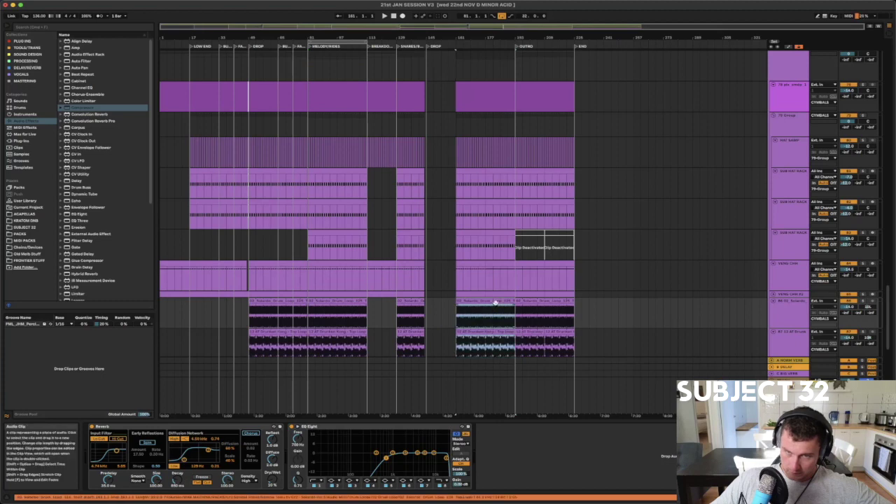
pyautogui.moveTo(493, 303); pyautogui.dragTo(553, 308)
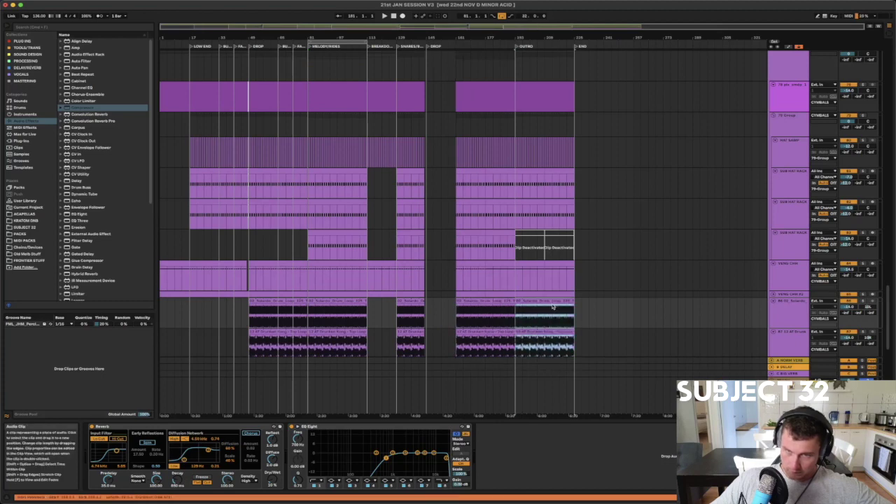
# Play the build from bar 129 and add short fade-outs to the Solardo, Drunken Kong and pink audio loops ending at bar 144
pyautogui.click(396, 320)
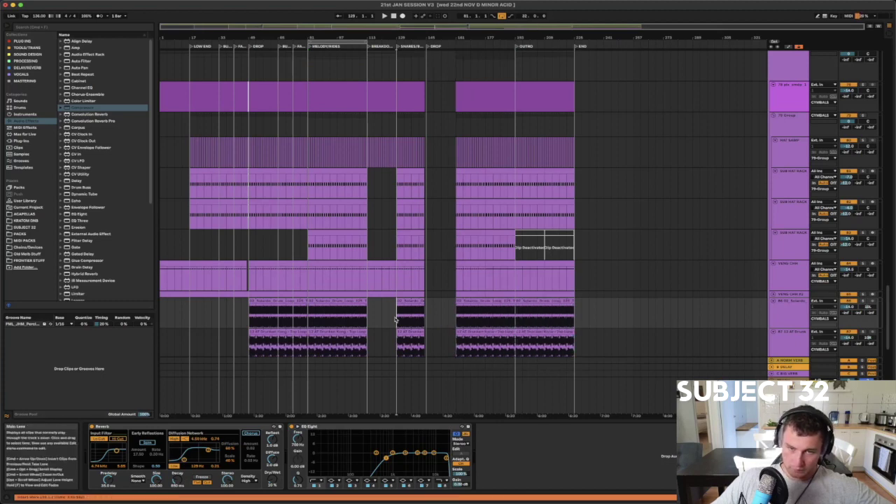
pyautogui.scroll(-5, 396, 319)
pyautogui.press('space')
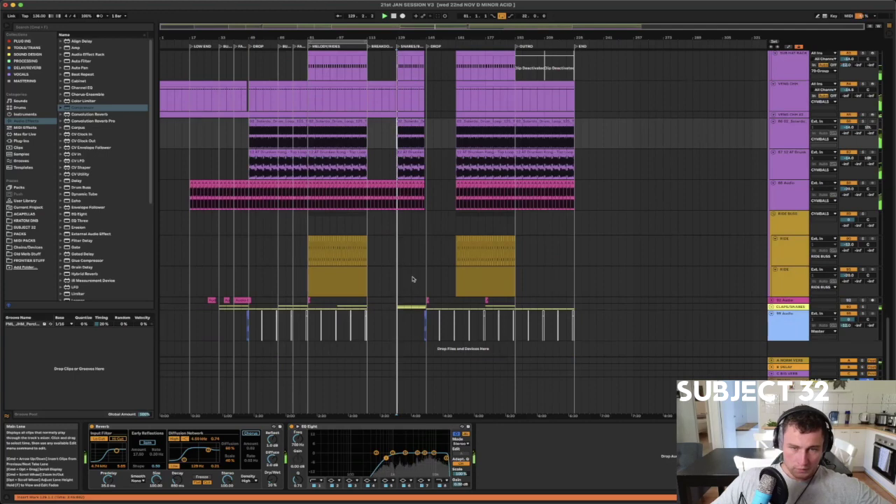
pyautogui.click(420, 163)
pyautogui.press('space')
pyautogui.press('space')
pyautogui.moveTo(423, 38); pyautogui.dragTo(423, 126)
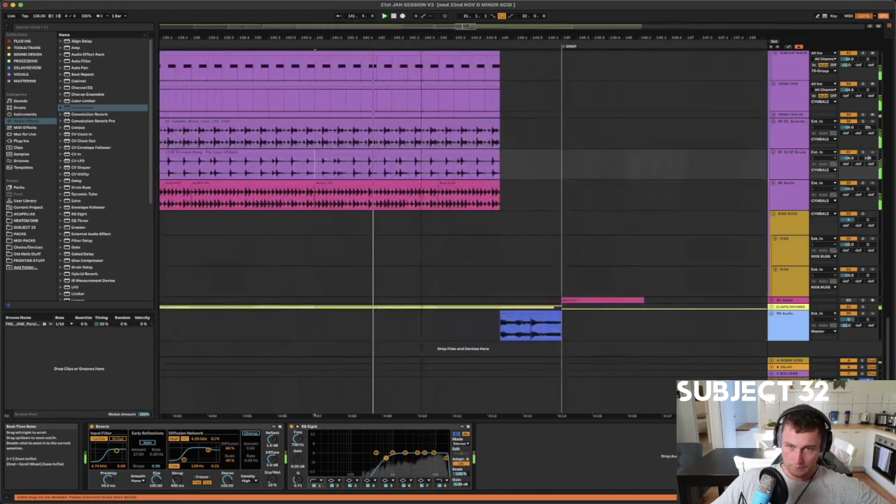
pyautogui.click(498, 136)
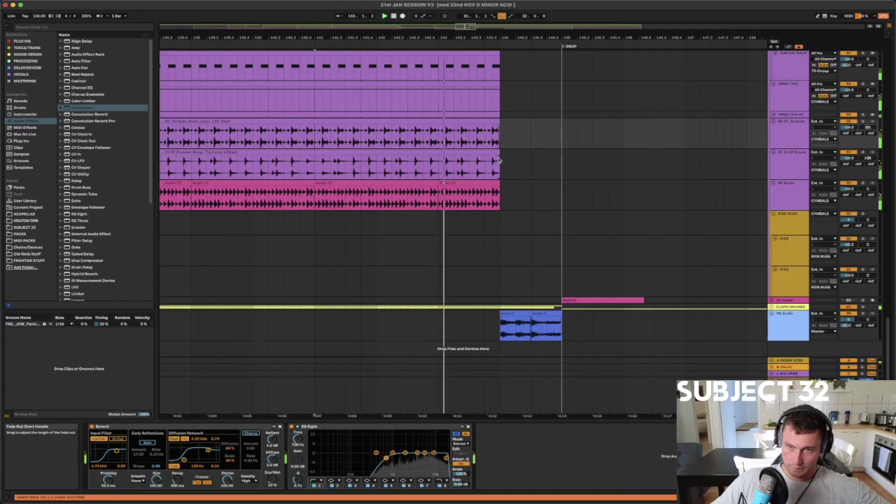
pyautogui.click(498, 158)
pyautogui.moveTo(499, 38); pyautogui.dragTo(499, 112)
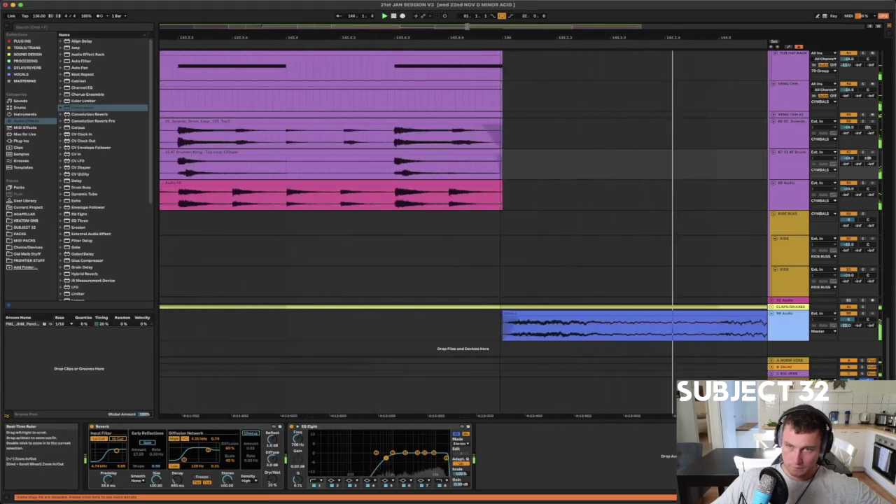
pyautogui.click(483, 129)
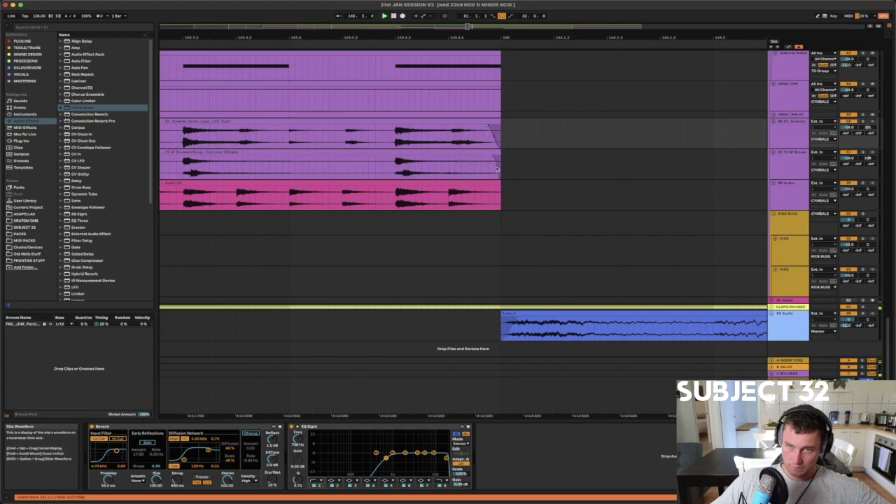
pyautogui.click(490, 160)
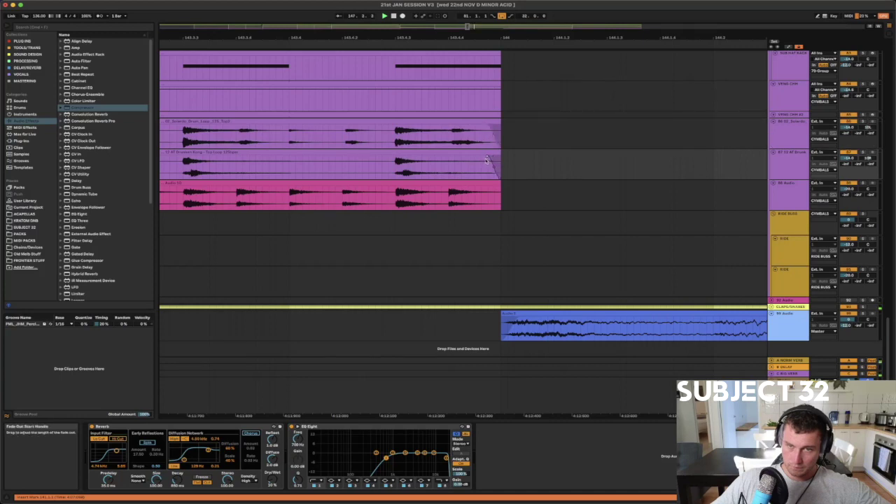
pyautogui.click(492, 193)
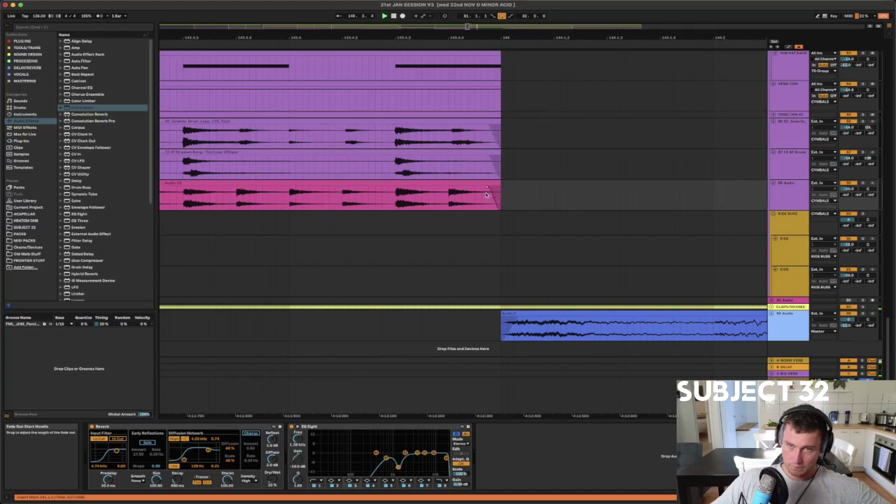
# Add short fade-ins to the Solardo and Drunken Kong loops at the start of the SNARES/BUILD section on bar 129
pyautogui.moveTo(402, 37)
pyautogui.mouseDown()
pyautogui.moveTo(615, 29)
pyautogui.moveTo(628, 1)
pyautogui.mouseUp()
pyautogui.click(201, 134)
pyautogui.press('space')
pyautogui.press('space')
pyautogui.moveTo(219, 31); pyautogui.dragTo(268, 245)
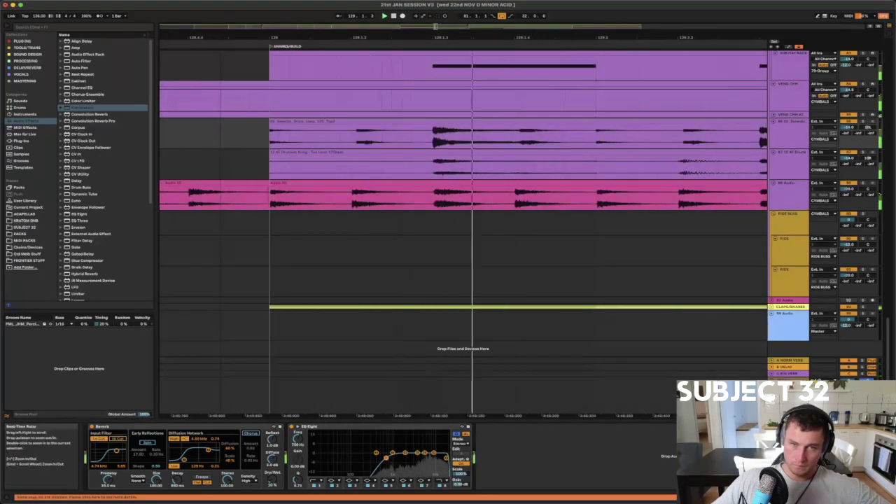
pyautogui.click(272, 191)
pyautogui.click(273, 160)
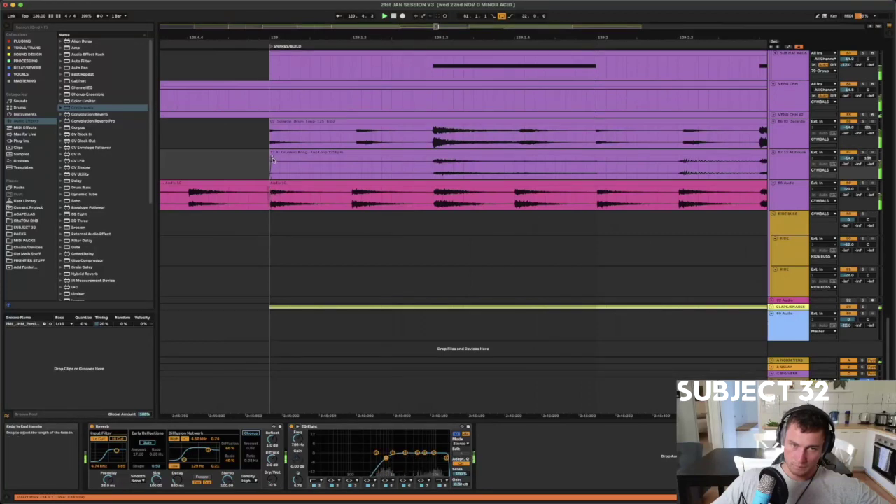
pyautogui.scroll(5, 272, 131)
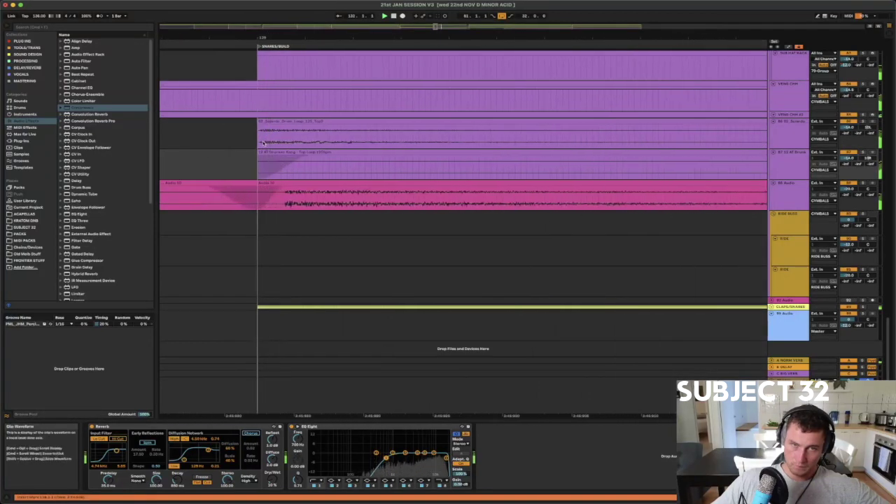
pyautogui.click(263, 128)
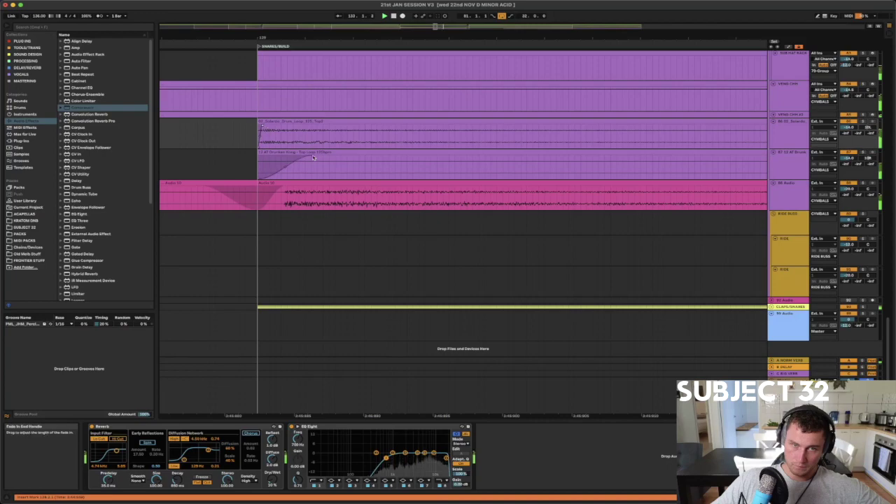
pyautogui.moveTo(313, 157); pyautogui.dragTo(283, 160)
pyautogui.moveTo(268, 37); pyautogui.dragTo(396, 2)
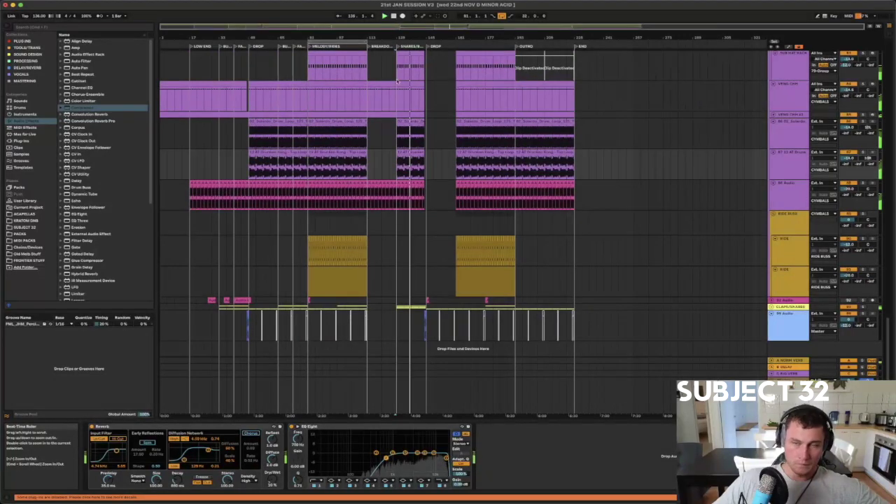
# Play the run-up to the second drop, unfold the pink resampling audio track, and play its clip around bar 36 soloed
pyautogui.click(419, 140)
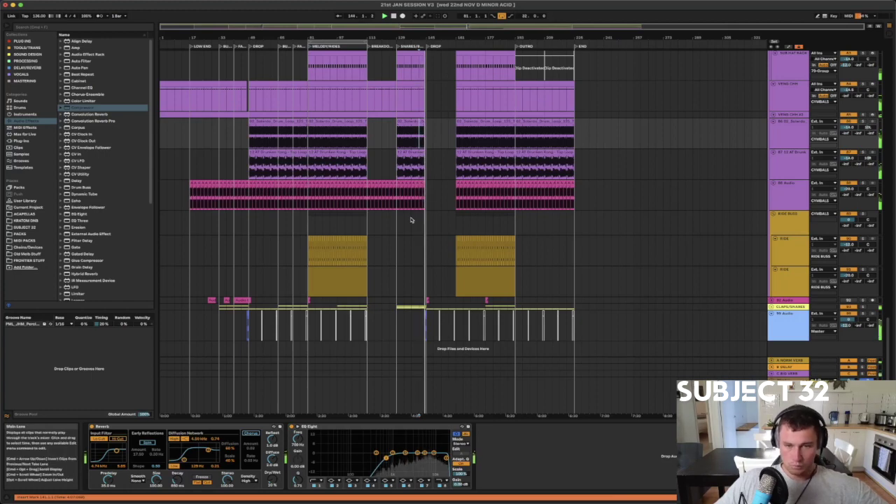
pyautogui.click(773, 300)
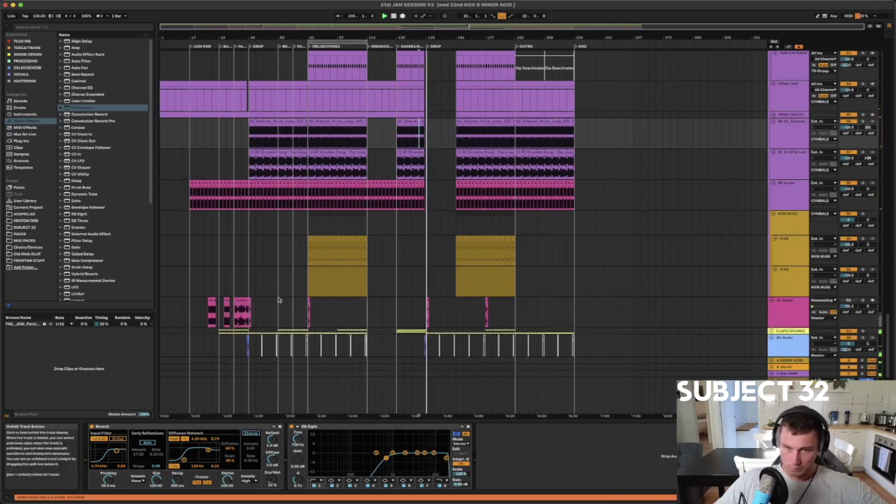
pyautogui.moveTo(223, 35); pyautogui.dragTo(299, 37)
pyautogui.click(284, 314)
pyautogui.press('space')
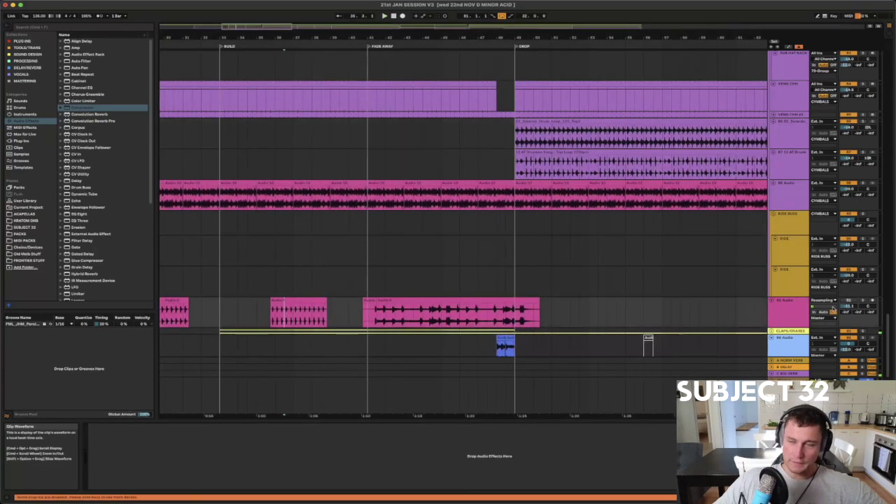
pyautogui.press('space')
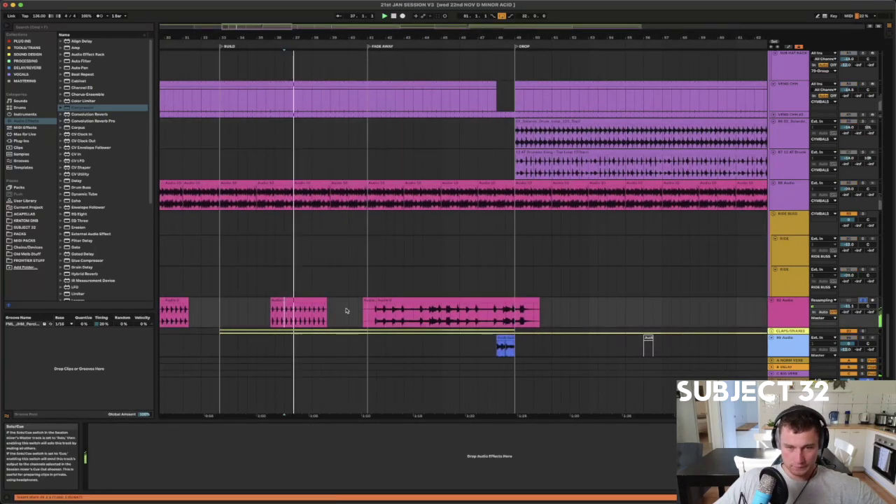
# Play the HAT SAMP track soloed from about bar 29
pyautogui.moveTo(221, 33); pyautogui.dragTo(659, 39)
pyautogui.moveTo(589, 39); pyautogui.dragTo(413, 16)
pyautogui.scroll(5, 457, 219)
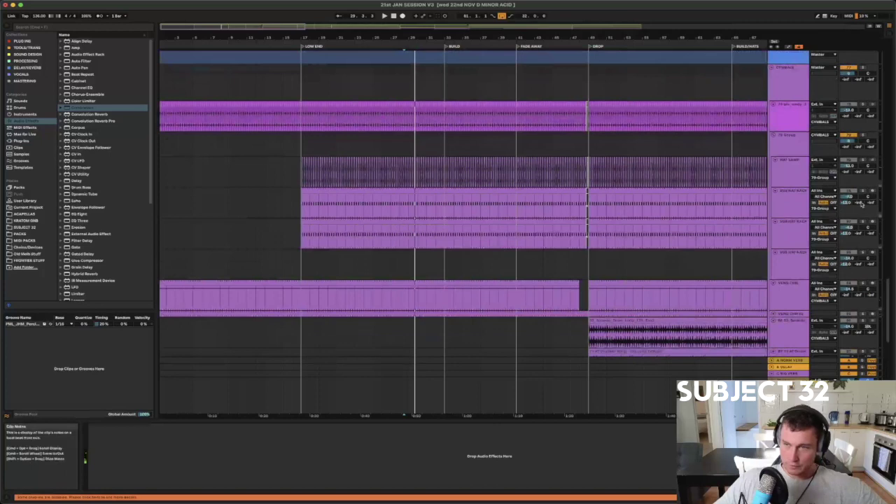
pyautogui.press('space')
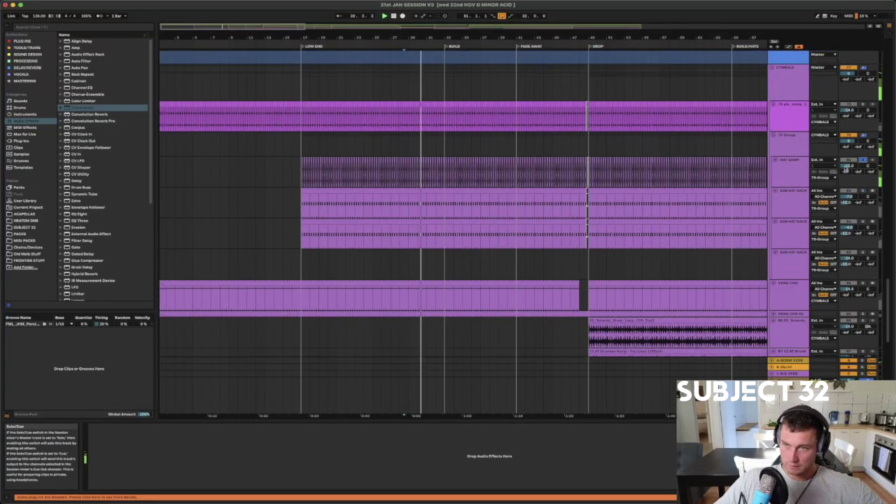
# Duplicate the HAT SAMP track and copy the first pink resampled clip onto one of the two tracks at bar 17
pyautogui.click(792, 170)
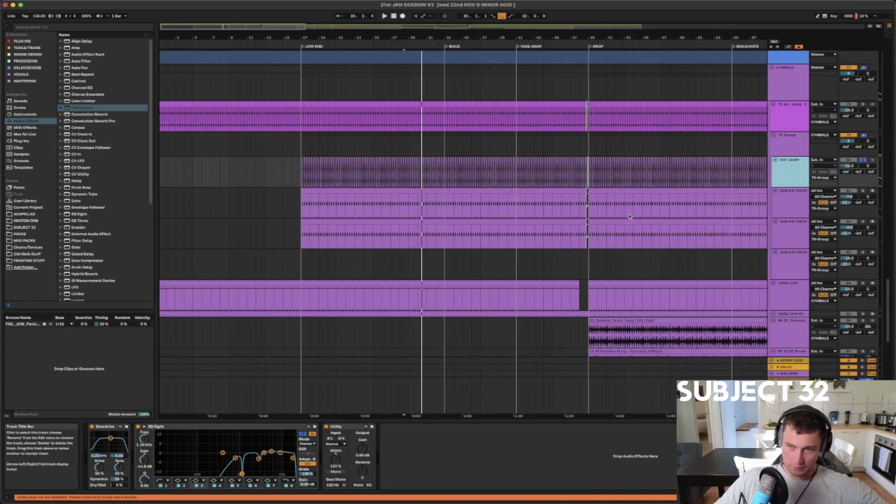
pyautogui.scroll(-5, 629, 214)
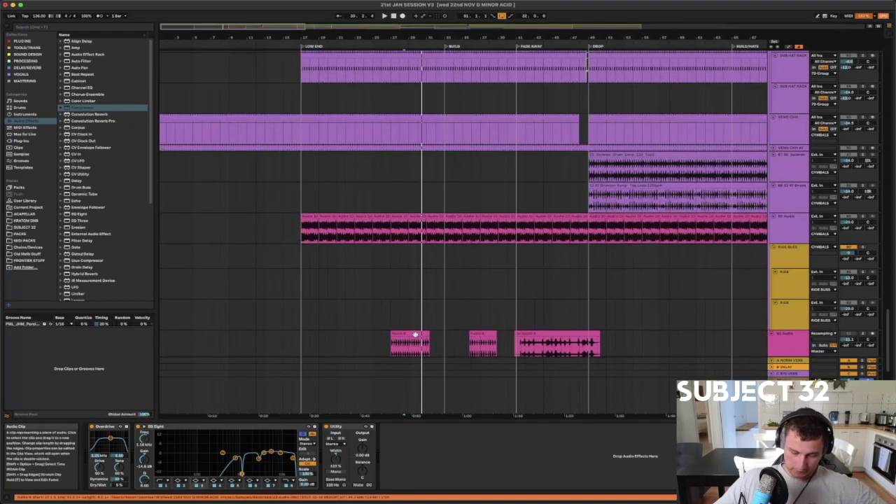
pyautogui.scroll(3, 359, 46)
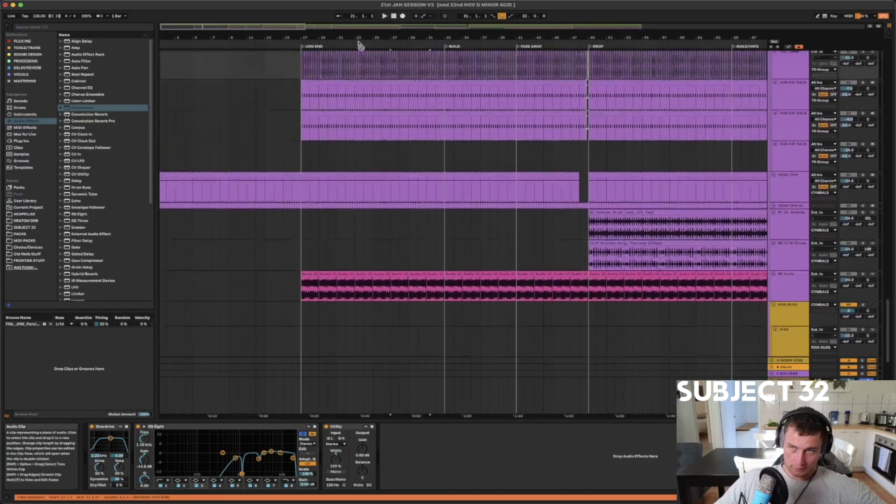
pyautogui.scroll(4, 359, 45)
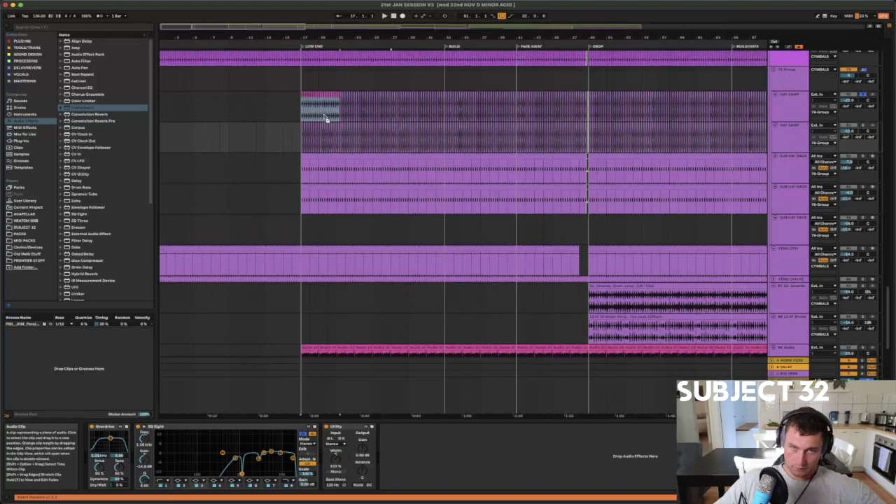
pyautogui.scroll(3, 326, 116)
# Play the resampled clip on the upper HAT SAMP track from bar 17, toggling that track off and on to compare
pyautogui.press('space')
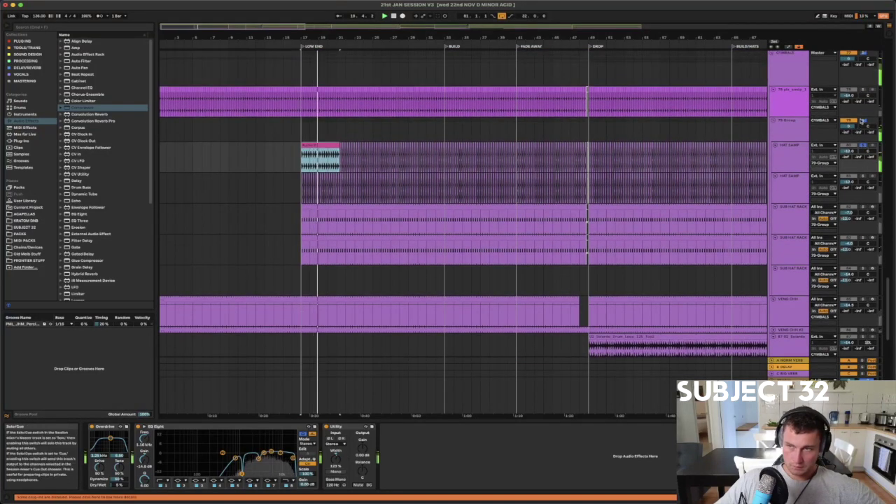
pyautogui.click(848, 145)
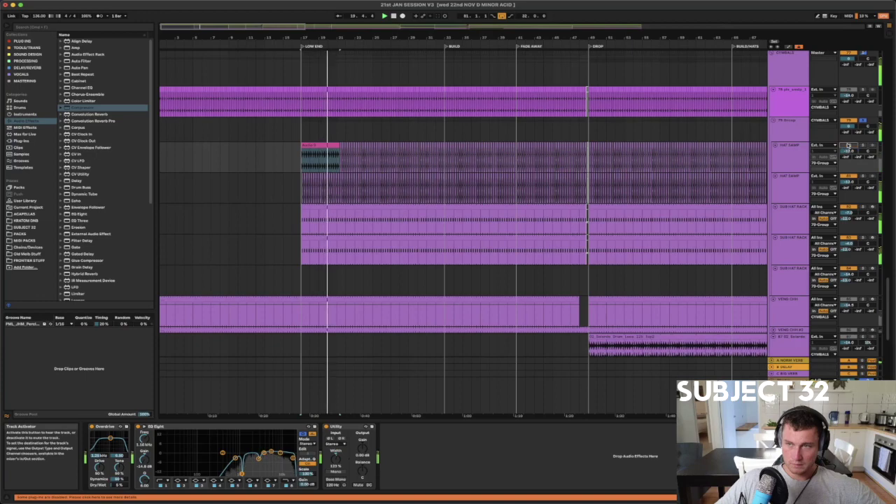
pyautogui.click(848, 145)
pyautogui.moveTo(304, 33); pyautogui.dragTo(307, 27)
pyautogui.press('space')
pyautogui.press('space')
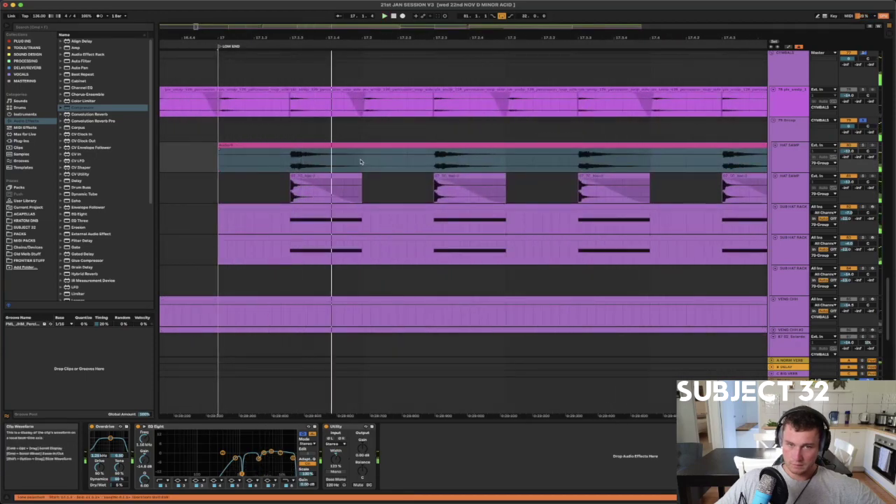
# Compare the resampled clip's hits with the original hats below it, then play the upper HAT SAMP track soloed
pyautogui.click(361, 161)
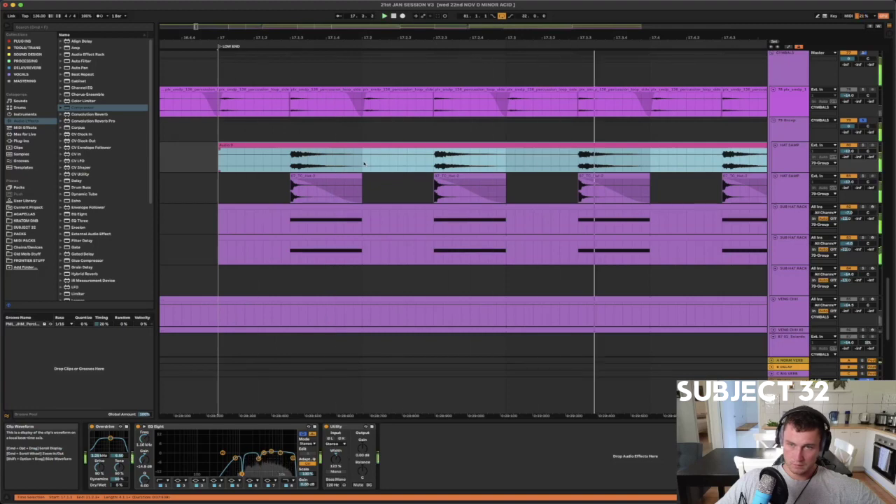
pyautogui.moveTo(308, 33); pyautogui.dragTo(354, 58)
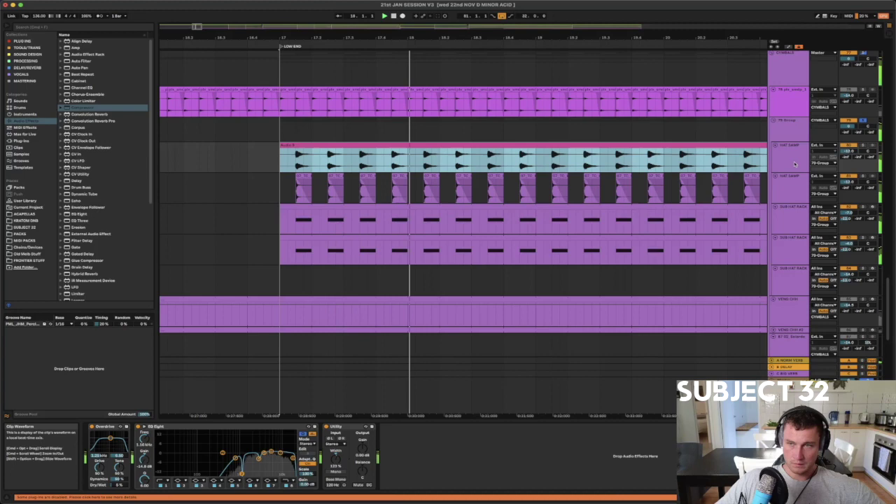
pyautogui.click(790, 148)
pyautogui.click(862, 146)
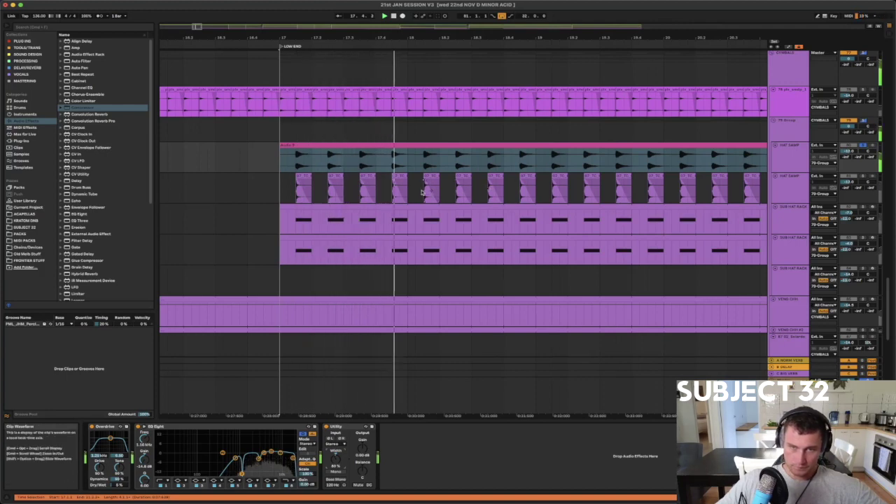
# Duplicate the first bar of the resampled clip four times from bar 17 on the upper HAT SAMP track
pyautogui.moveTo(407, 158); pyautogui.dragTo(275, 162)
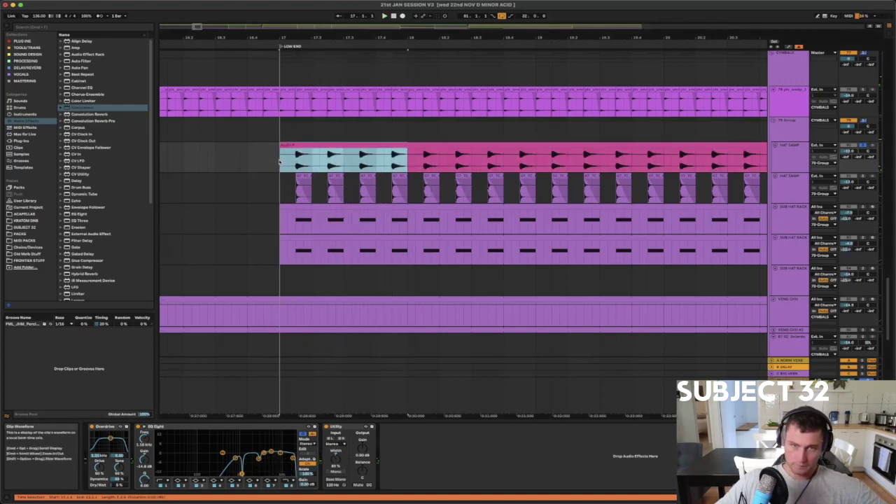
pyautogui.press('super+d')
pyautogui.press('super+d')
pyautogui.press('super+d')
pyautogui.press('super+d')
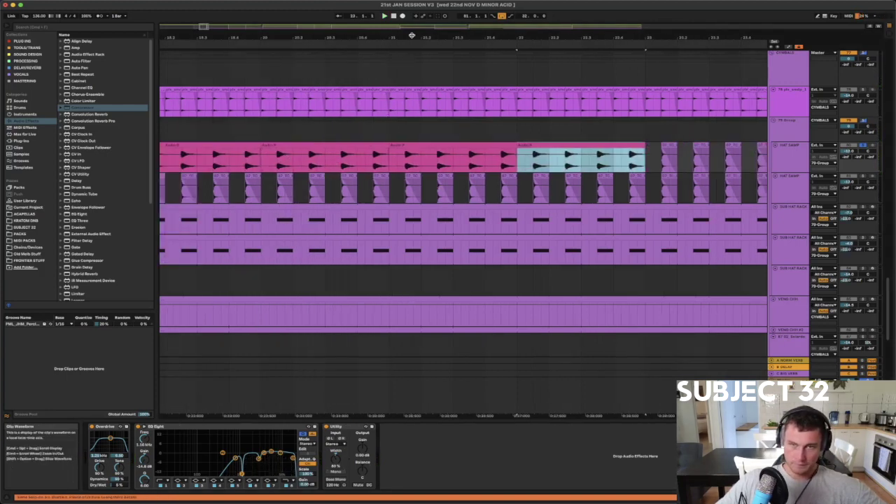
# Select the one-bar resampled clip at bar 17 and duplicate it seven times to fill eight bars of the upper HAT SAMP track
pyautogui.moveTo(411, 35); pyautogui.dragTo(412, 4)
pyautogui.click(269, 161)
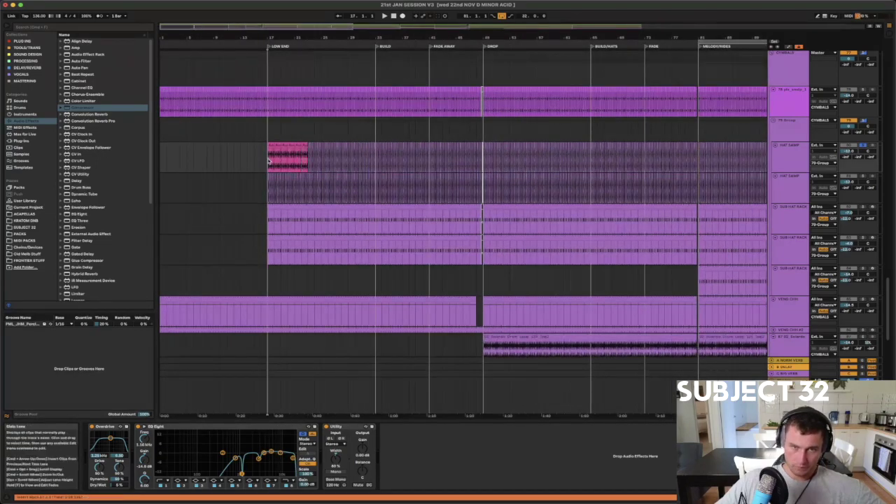
pyautogui.moveTo(280, 35); pyautogui.dragTo(684, 85)
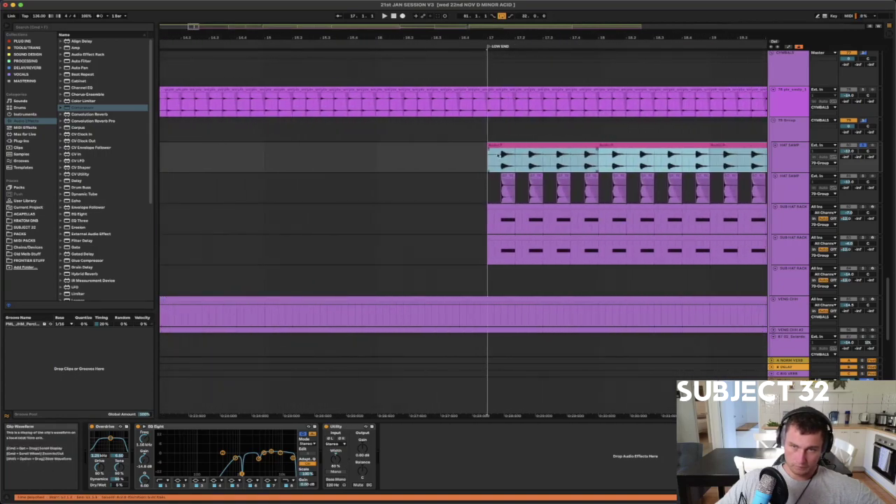
pyautogui.click(488, 150)
pyautogui.click(509, 145)
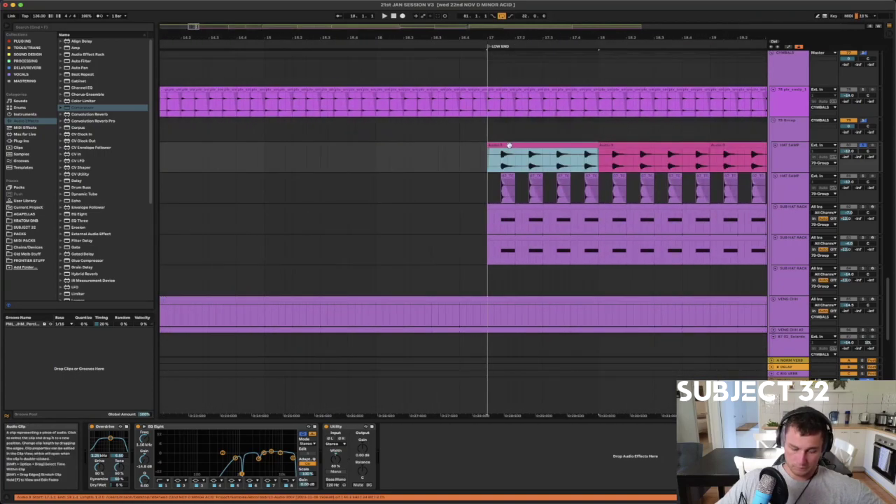
pyautogui.press('super+d')
pyautogui.press('super+d')
pyautogui.press('super+d')
pyautogui.press('super+d')
pyautogui.press('super+d')
pyautogui.press('super+d')
pyautogui.press('super+d')
pyautogui.moveTo(619, 39)
pyautogui.mouseDown()
pyautogui.moveTo(438, 40)
pyautogui.moveTo(234, 7)
pyautogui.mouseUp()
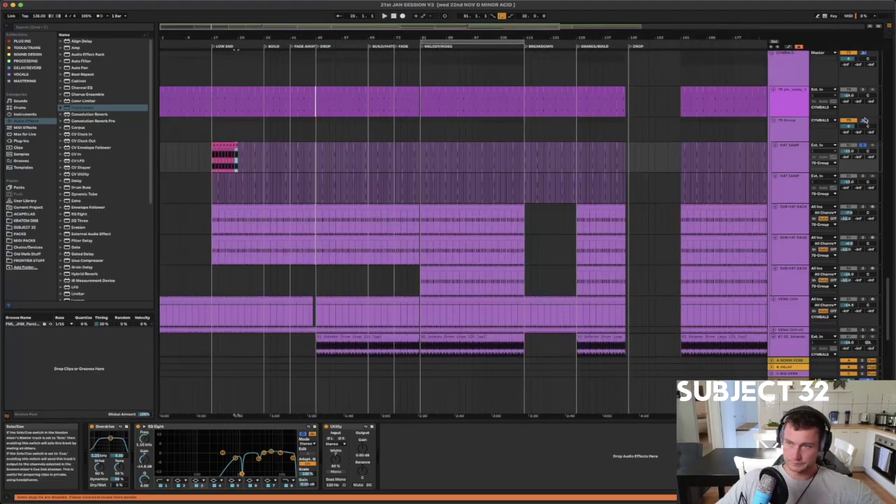
# Play the repeated hat clips from bar 17 and toggle the solo of the hat group to compare them in the mix
pyautogui.click(213, 161)
pyautogui.press('space')
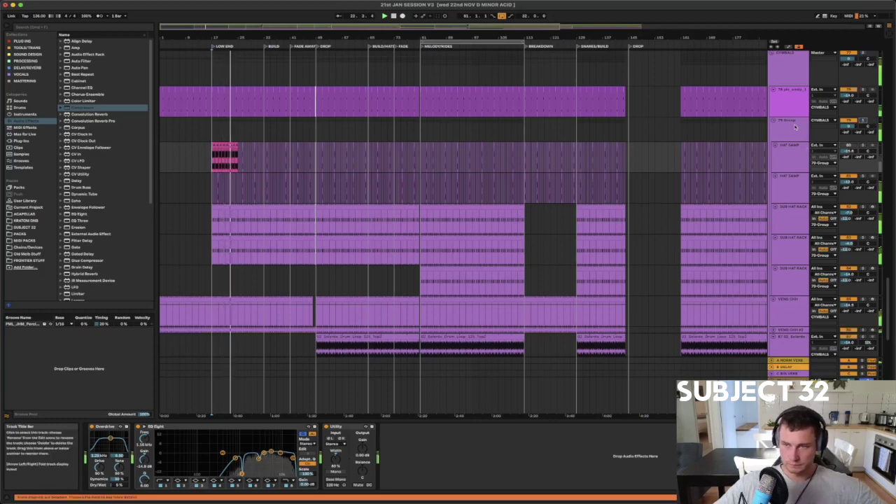
pyautogui.click(861, 125)
pyautogui.click(863, 121)
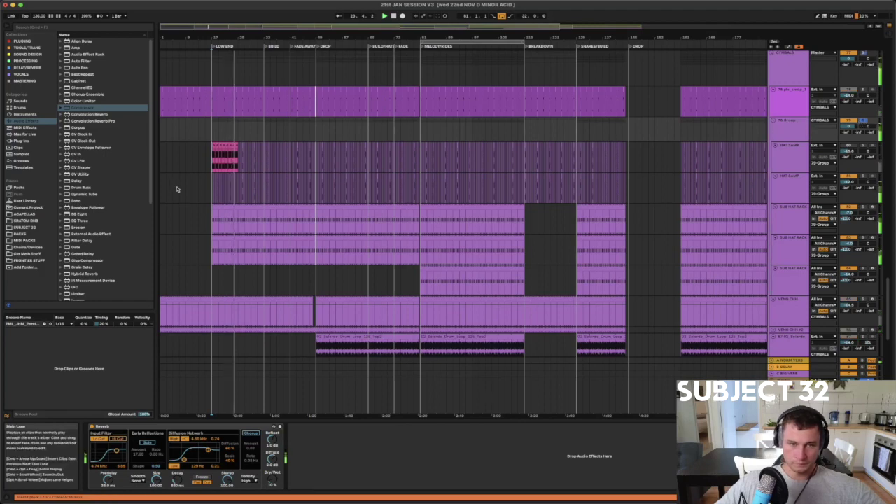
# Delete the duplicated HAT SAMP track holding the resampled clips
pyautogui.click(236, 157)
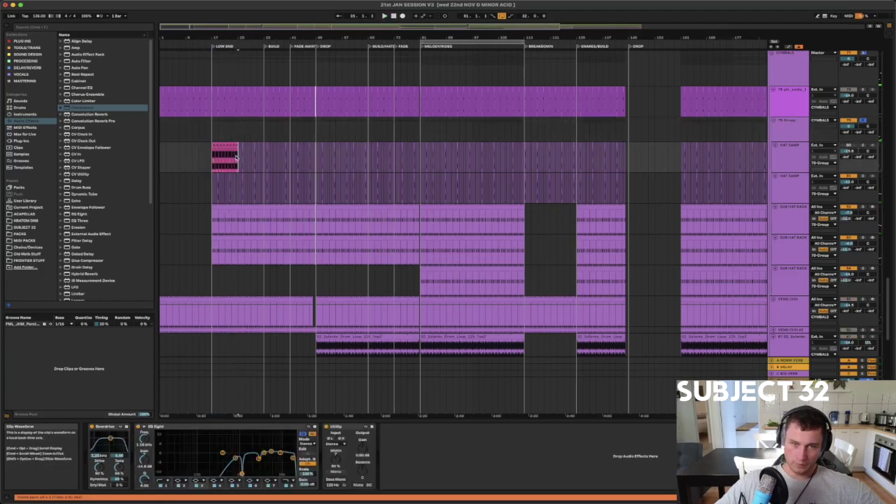
pyautogui.click(782, 152)
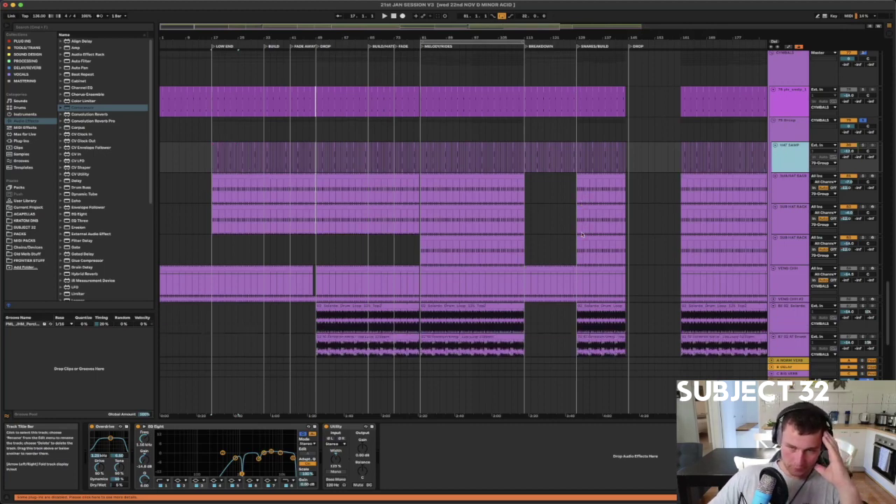
# Solo the pink resampling audio track and play its first clip around bar 27, checking it against the other tracks
pyautogui.scroll(-10, 571, 239)
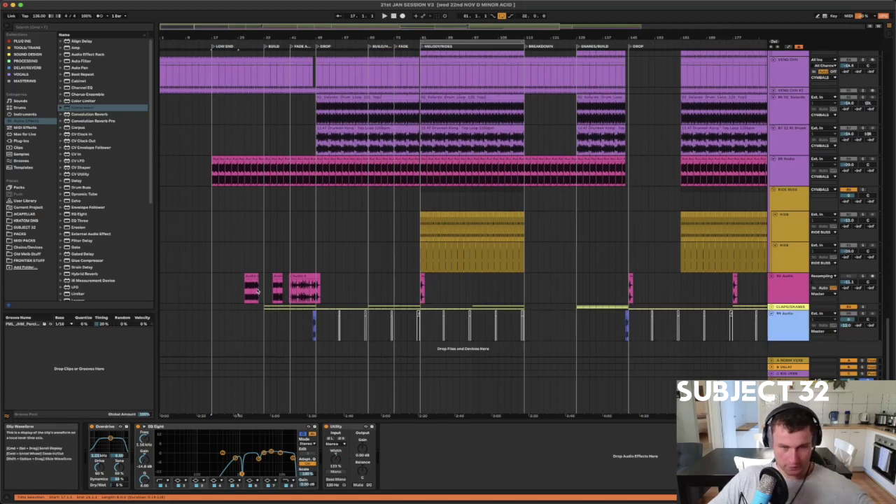
pyautogui.click(863, 277)
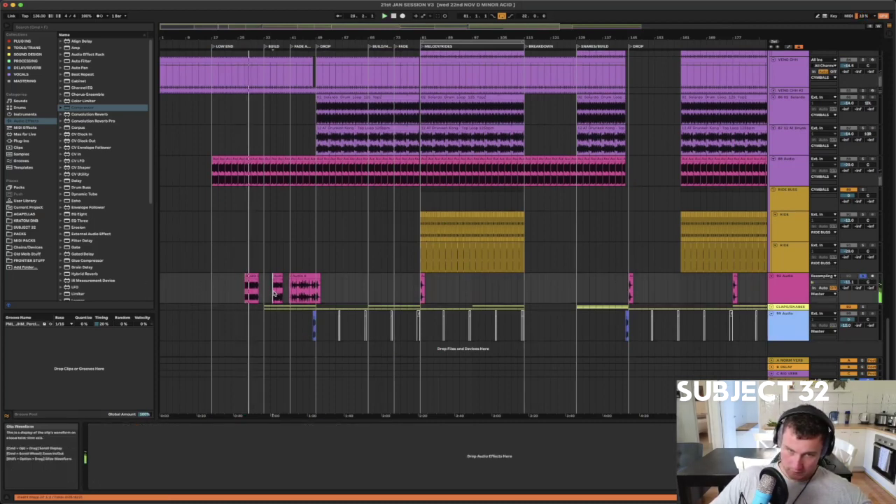
pyautogui.scroll(5, 273, 294)
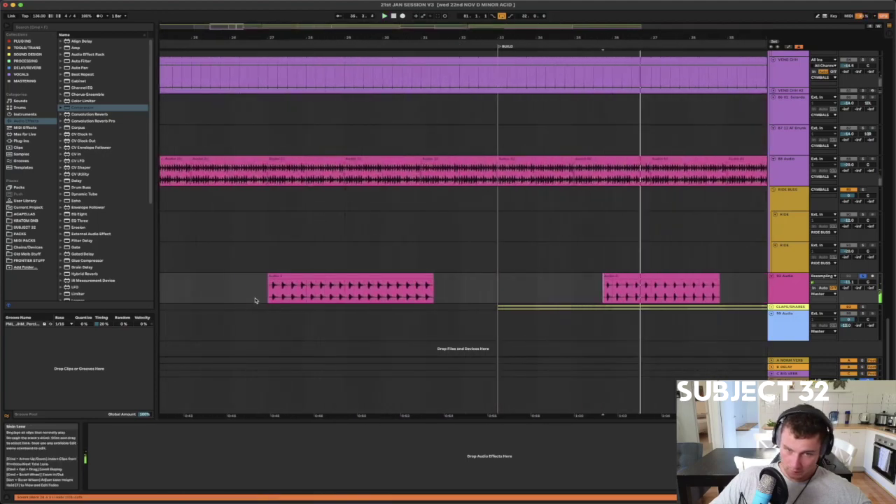
pyautogui.scroll(10, 269, 287)
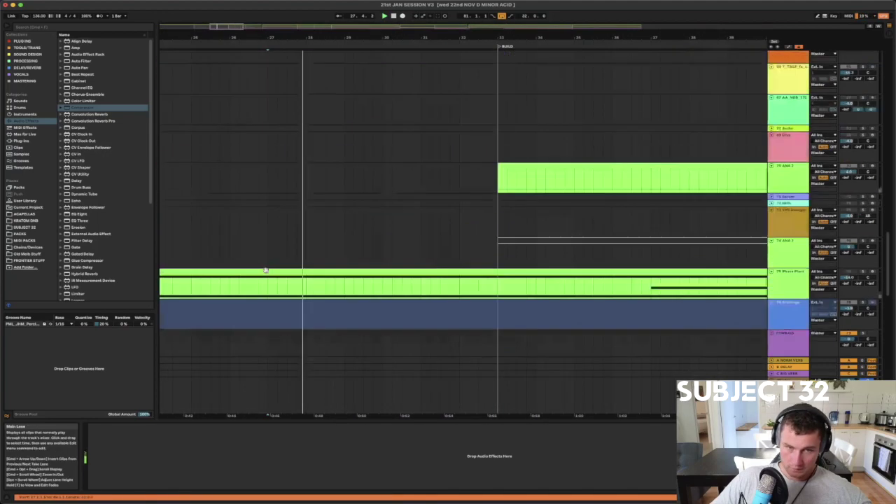
pyautogui.scroll(15, 266, 271)
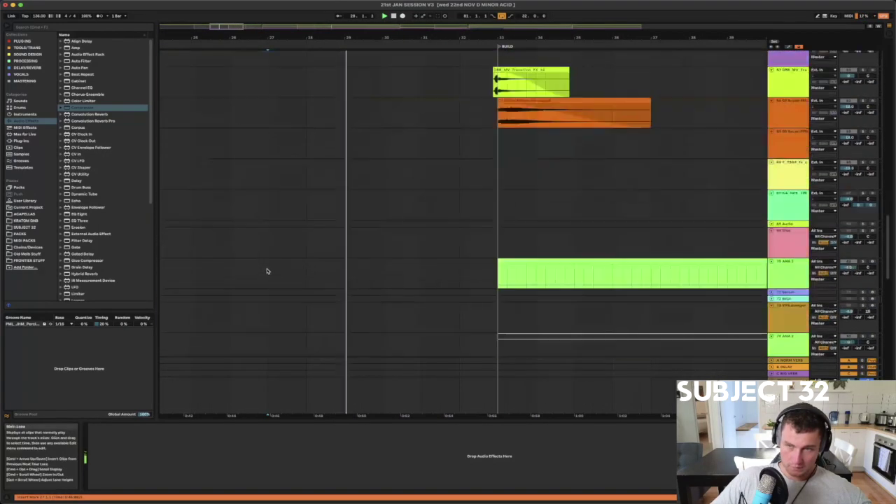
pyautogui.scroll(8, 266, 240)
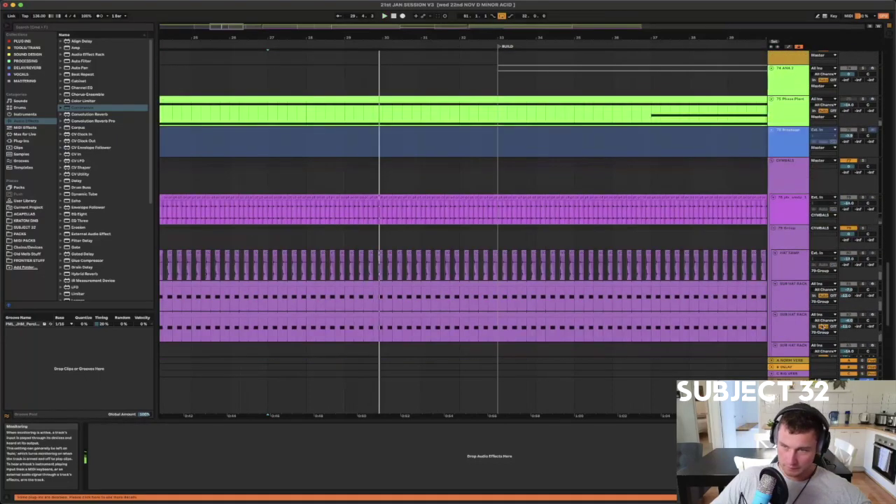
pyautogui.scroll(-10, 793, 317)
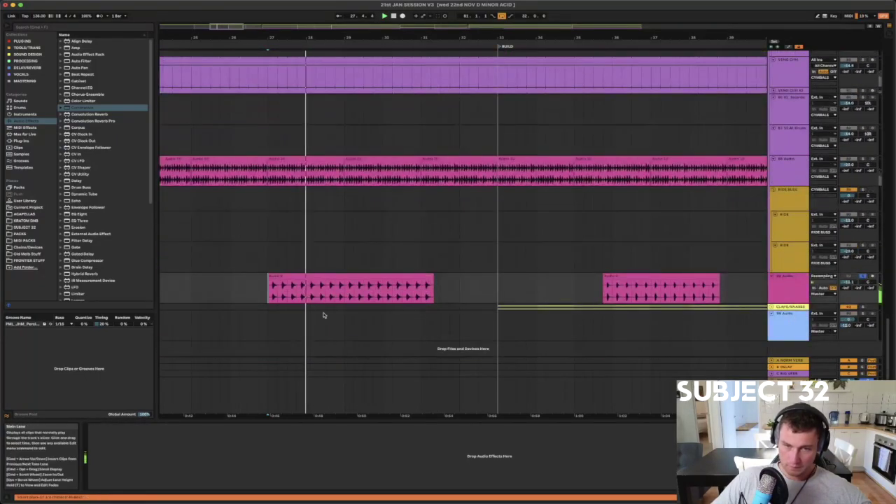
# Play the resampling track's clips around bar 36 and at the FADE AWAY section
pyautogui.click(602, 46)
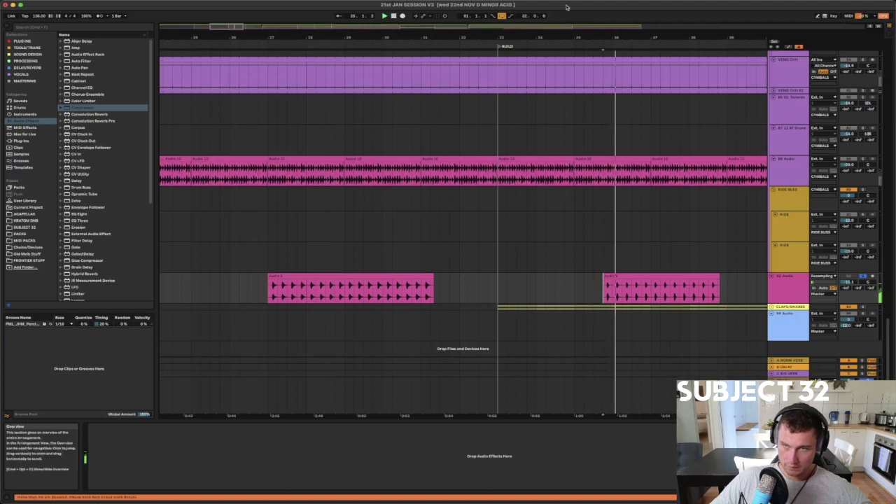
pyautogui.moveTo(592, 37); pyautogui.dragTo(423, 12)
pyautogui.click(513, 47)
pyautogui.moveTo(502, 300); pyautogui.dragTo(509, 302)
# Delete the two short clips around bars 36 and 27 on the resampling audio track
pyautogui.click(447, 288)
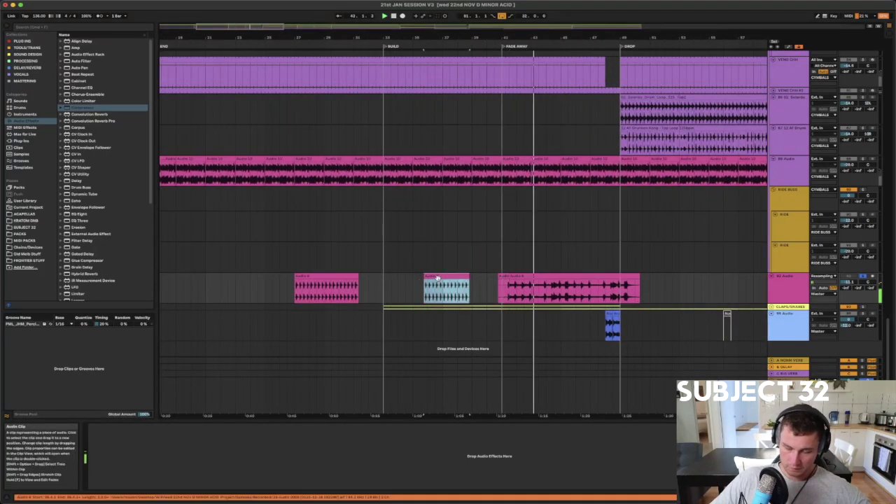
pyautogui.click(337, 279)
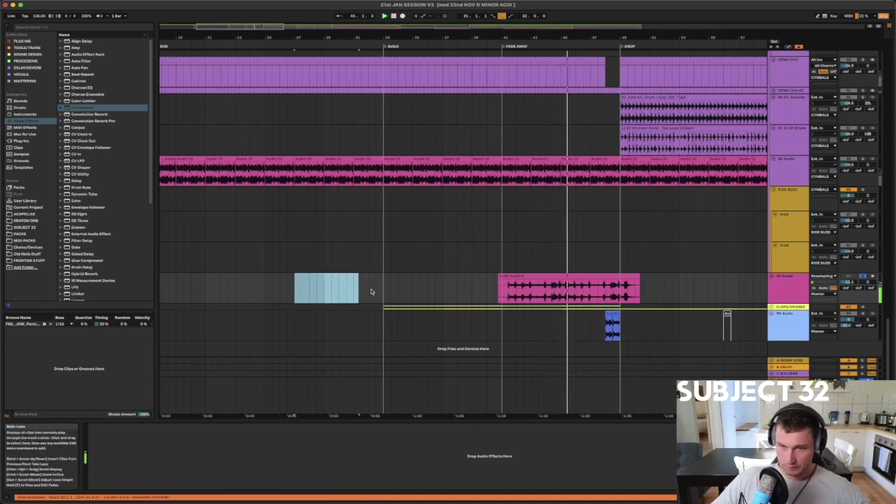
# Play the resampling track's remaining short clips at bars 81, 145 and 177
pyautogui.moveTo(569, 37); pyautogui.dragTo(325, 6)
pyautogui.moveTo(400, 37); pyautogui.dragTo(402, 133)
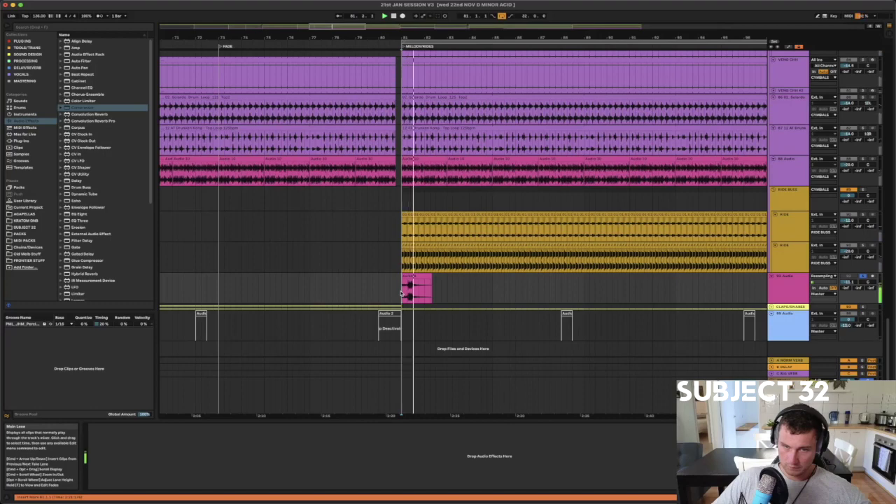
pyautogui.moveTo(425, 415); pyautogui.dragTo(279, 358)
pyautogui.click(565, 297)
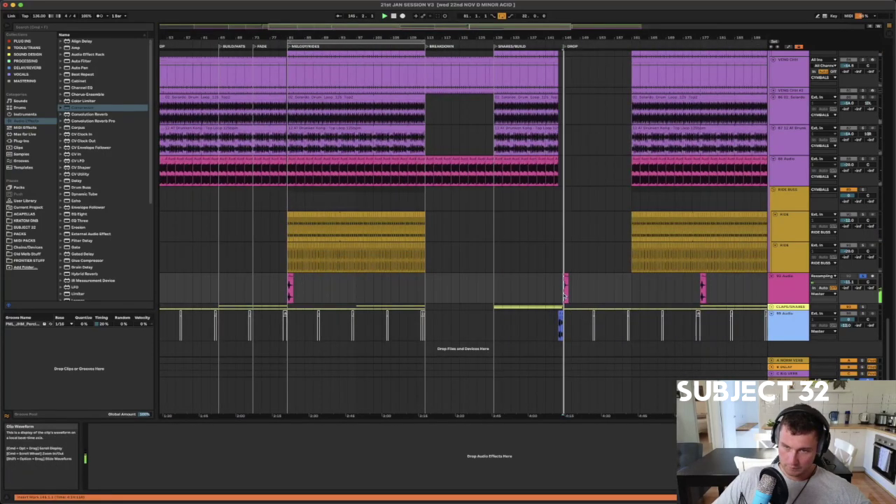
pyautogui.hscroll(10, 425, 291)
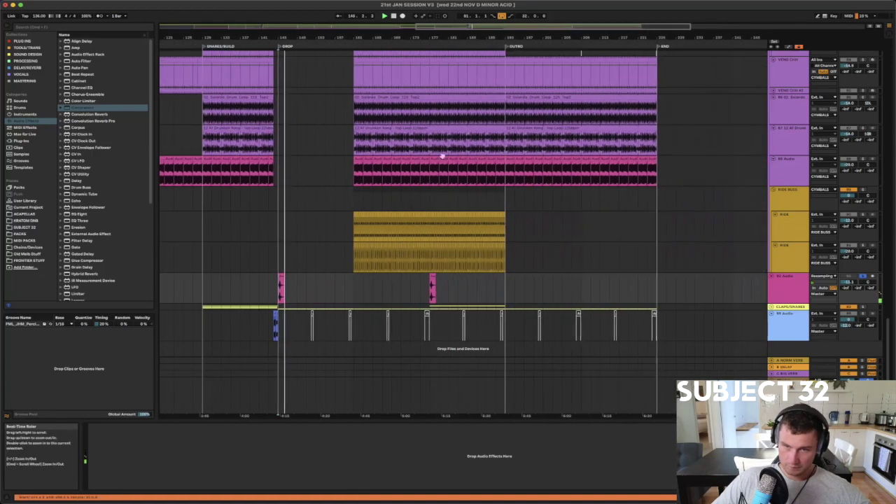
pyautogui.click(429, 292)
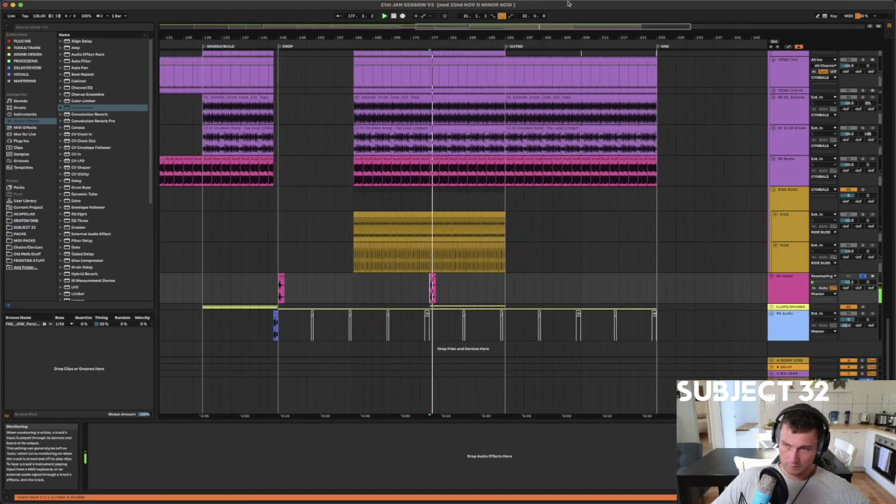
# Delete the pink resampling audio track
pyautogui.moveTo(563, 34); pyautogui.dragTo(537, 33)
pyautogui.click(790, 285)
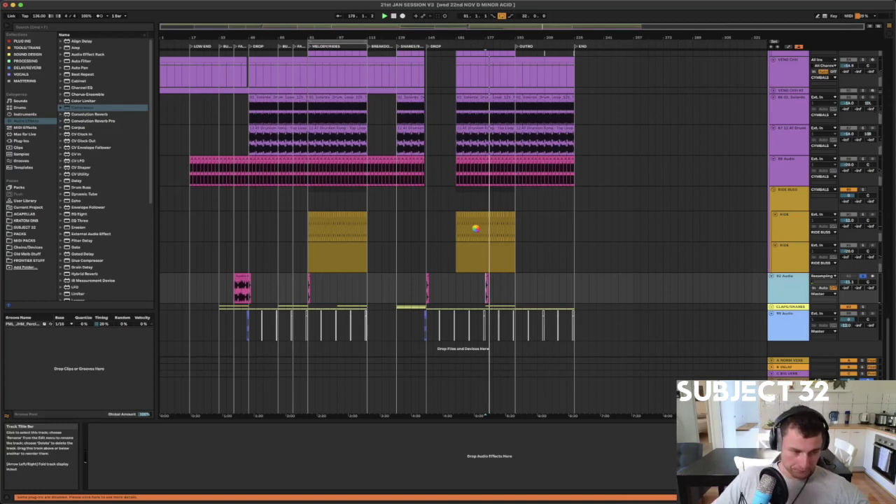
pyautogui.press('Delete')
# Play the arrangement from about bar 13, review the tracks from the top, and play the Awakening Pad part from bar 33
pyautogui.click(184, 226)
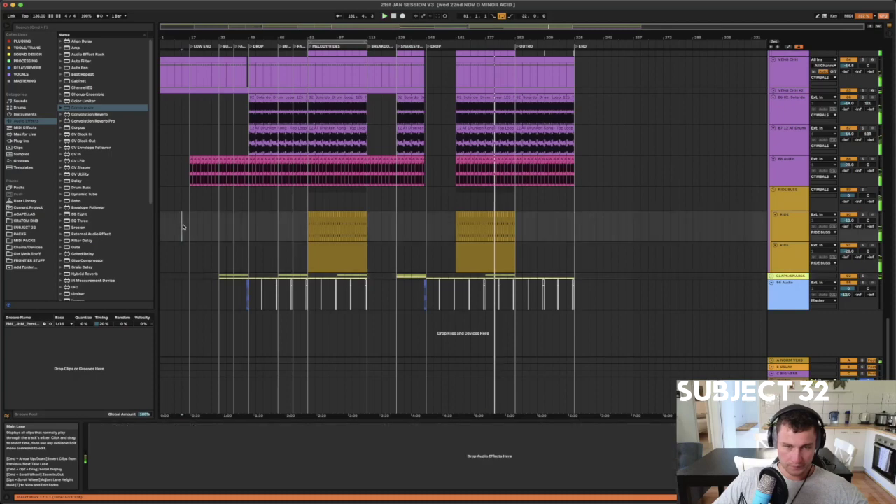
pyautogui.scroll(10, 184, 228)
pyautogui.press('space')
pyautogui.scroll(15, 184, 228)
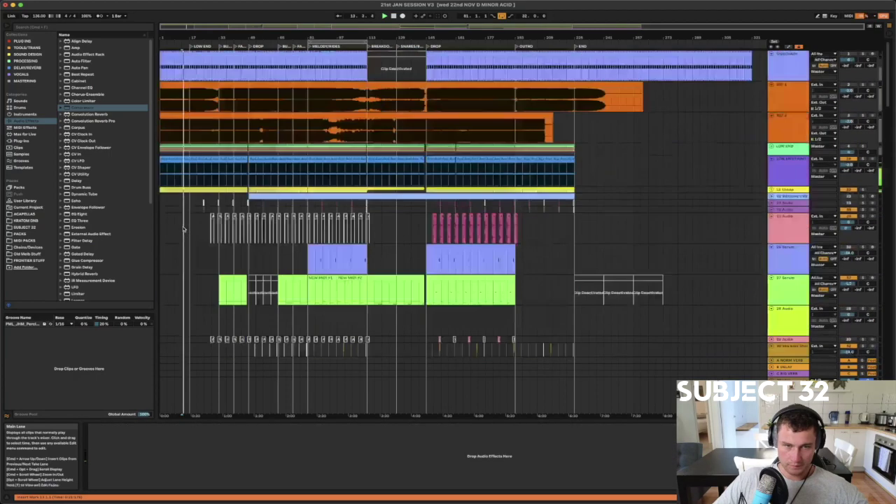
pyautogui.scroll(-10, 183, 229)
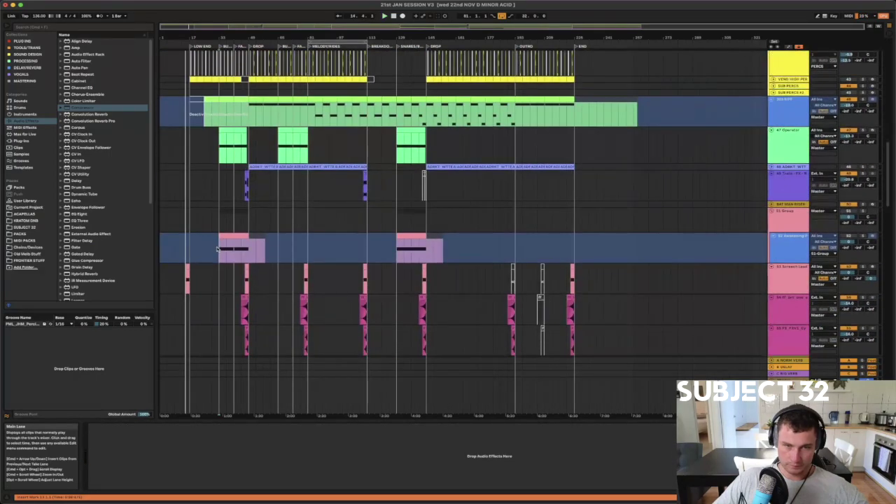
pyautogui.click(217, 248)
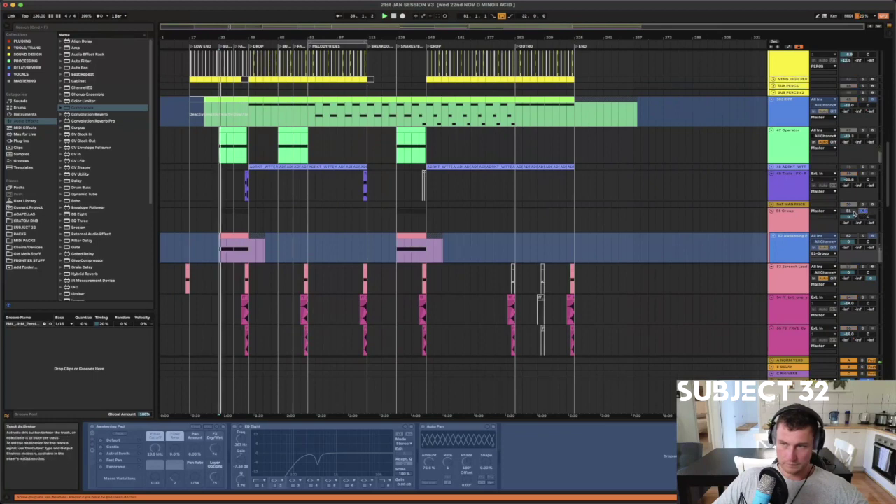
# Re-enable the Awakening Pad's group track and lower the group's volume
pyautogui.click(852, 236)
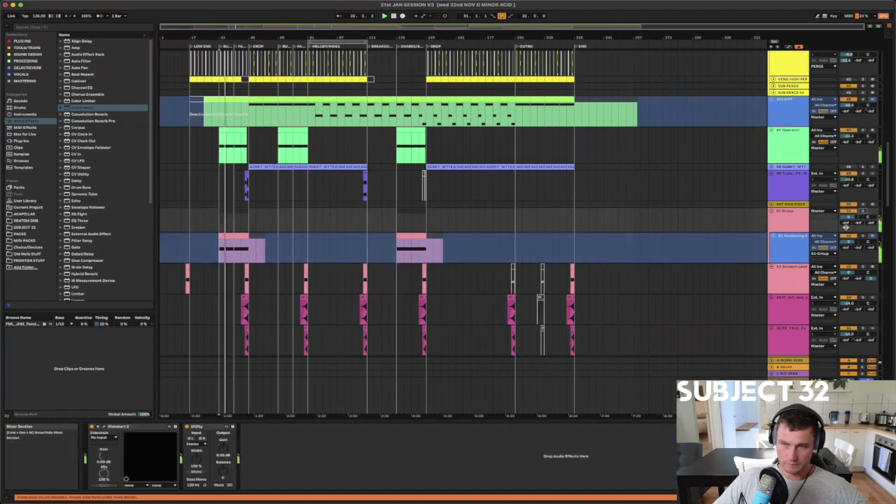
pyautogui.moveTo(852, 220); pyautogui.dragTo(853, 231)
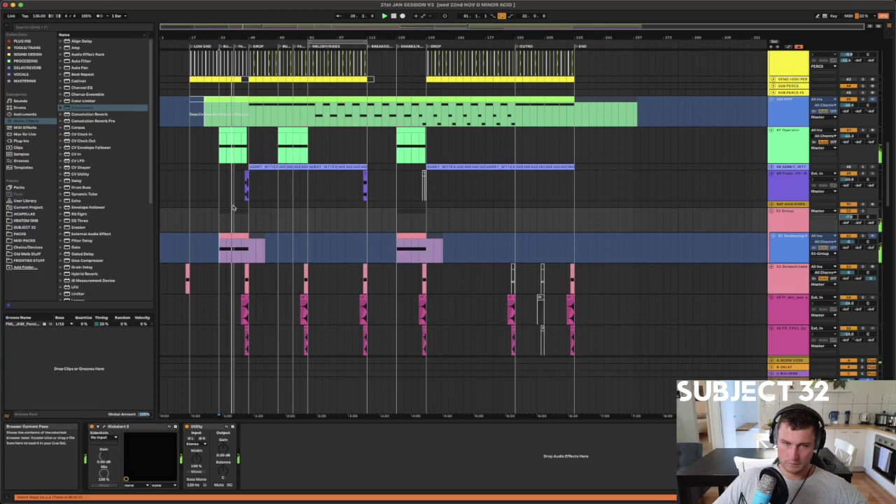
# Try placing a copy of the purple FX track's bar 41 clip around bar 55, and undo the placement
pyautogui.scroll(-5, 272, 215)
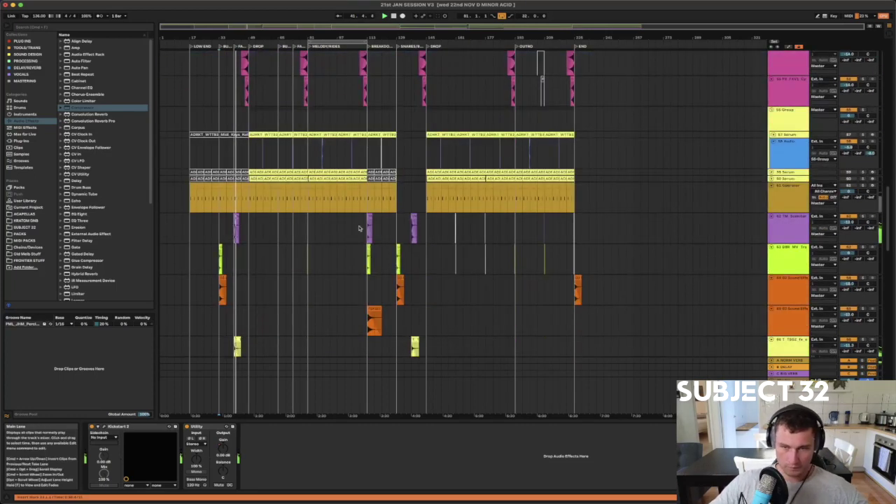
pyautogui.moveTo(304, 36); pyautogui.dragTo(340, 37)
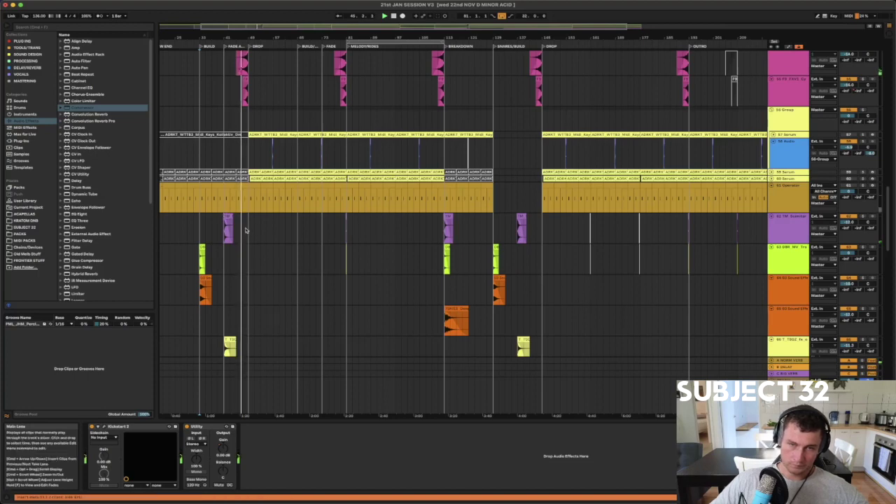
pyautogui.click(246, 230)
pyautogui.moveTo(245, 37); pyautogui.dragTo(242, 103)
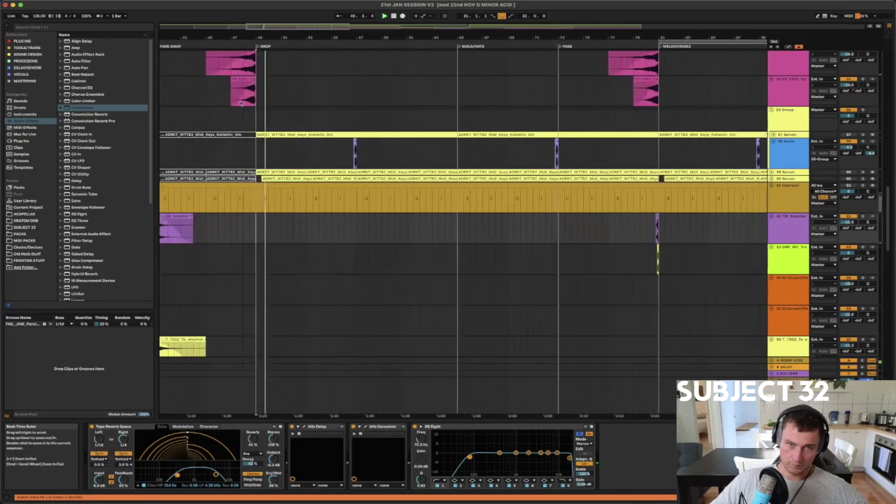
pyautogui.click(175, 215)
pyautogui.moveTo(175, 216); pyautogui.dragTo(354, 239)
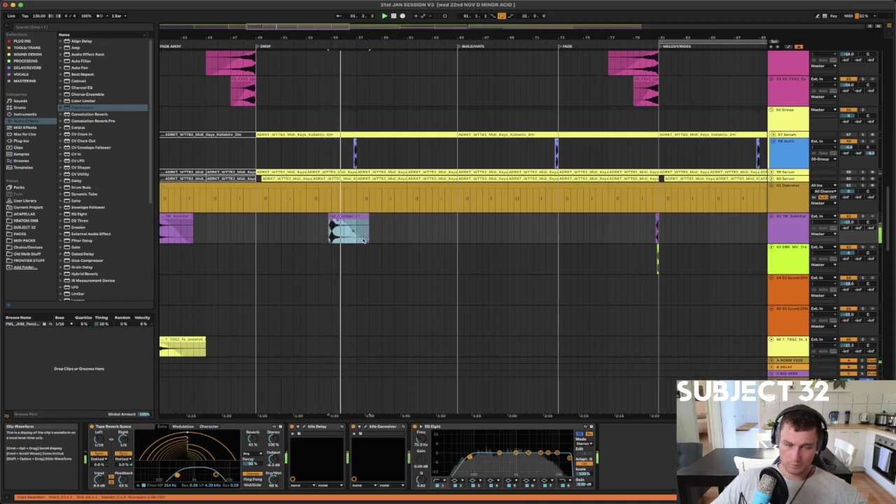
pyautogui.press('super+z')
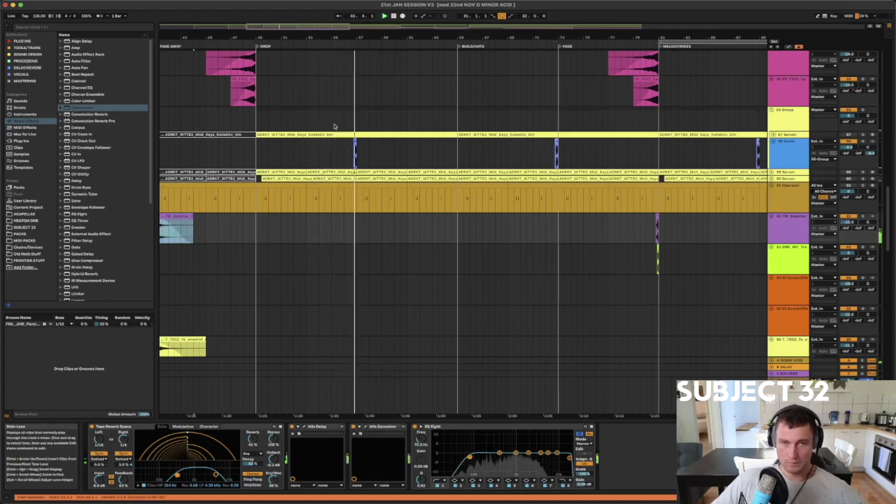
# Play the arrangement from around bar 41 and from bar 77 to check the section transitions
pyautogui.moveTo(357, 38); pyautogui.dragTo(357, 17)
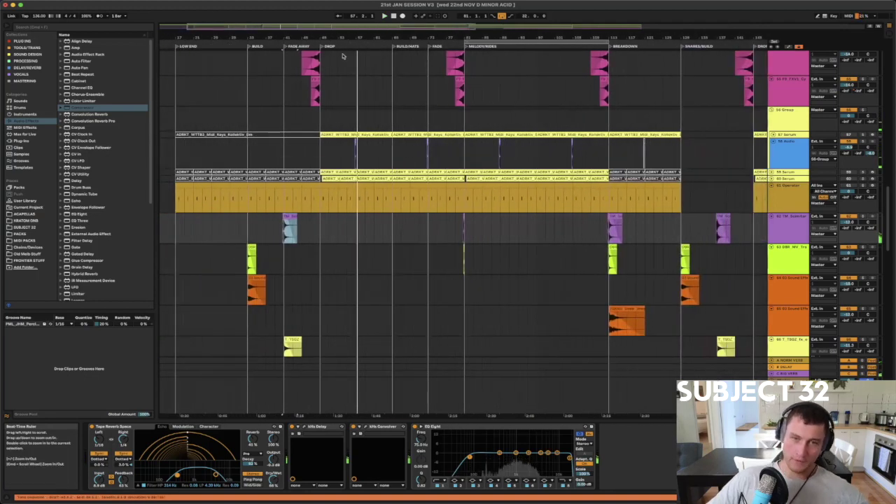
pyautogui.moveTo(502, 37); pyautogui.dragTo(351, 9)
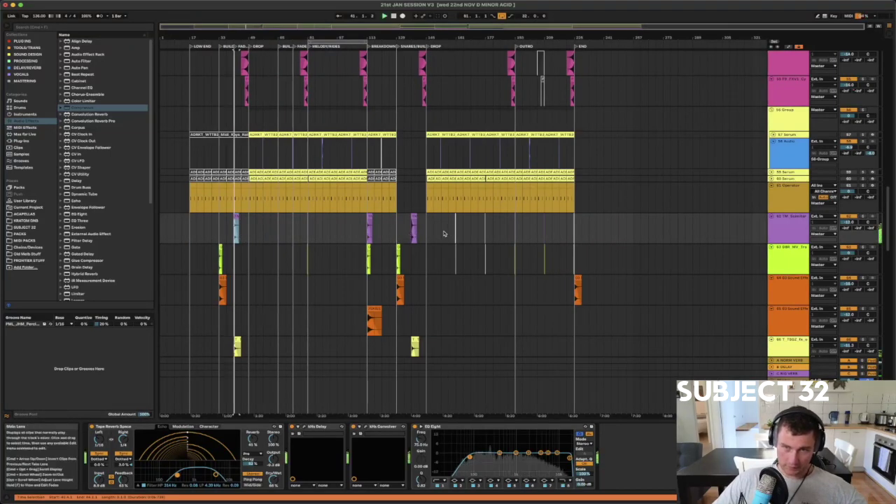
pyautogui.click(300, 234)
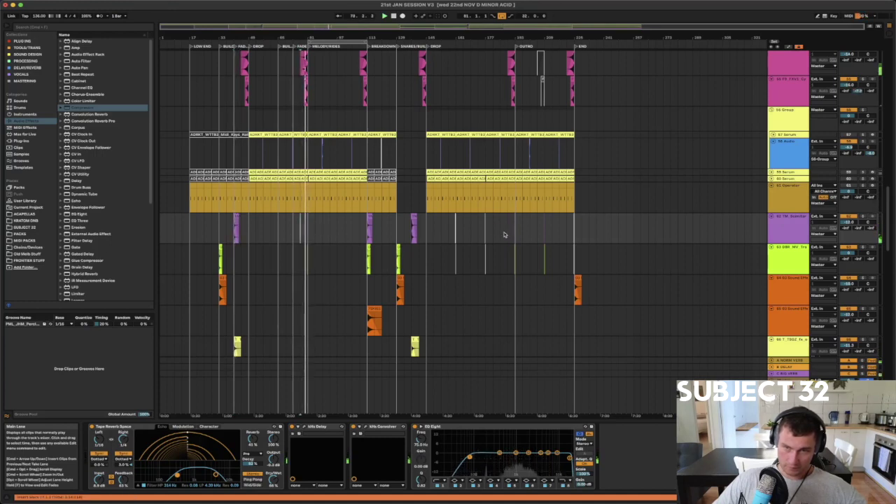
# Copy the short purple and lime FX clips at the Outro marker to the build at bar 65
pyautogui.moveTo(504, 234); pyautogui.dragTo(522, 257)
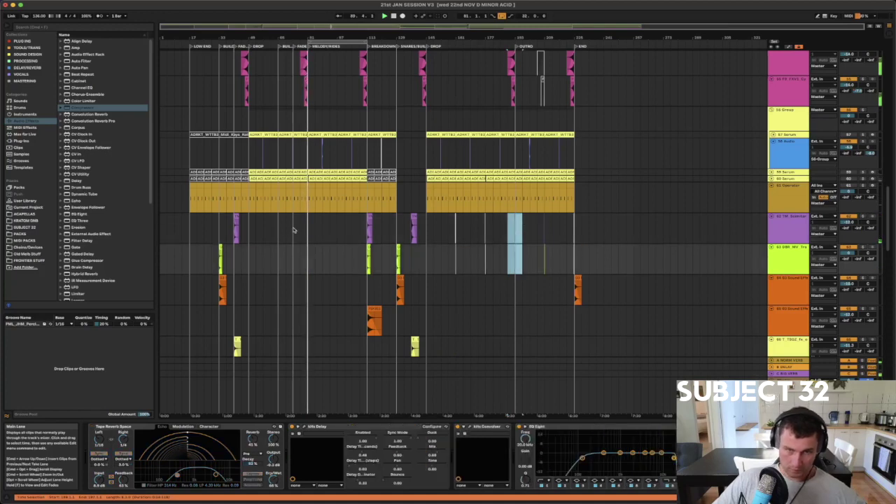
pyautogui.click(271, 231)
pyautogui.press('super+v')
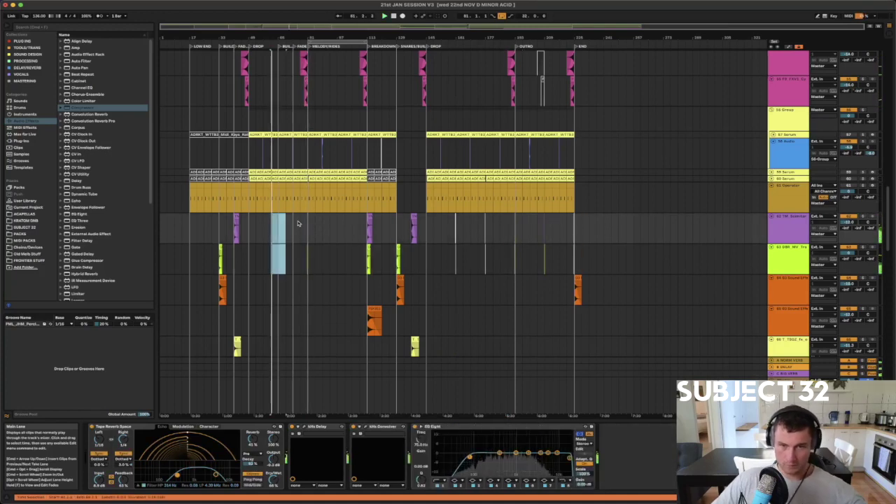
# Play the transitions around bars 61, 81, 109 and 129 to check the purple and lime FX clips
pyautogui.click(301, 239)
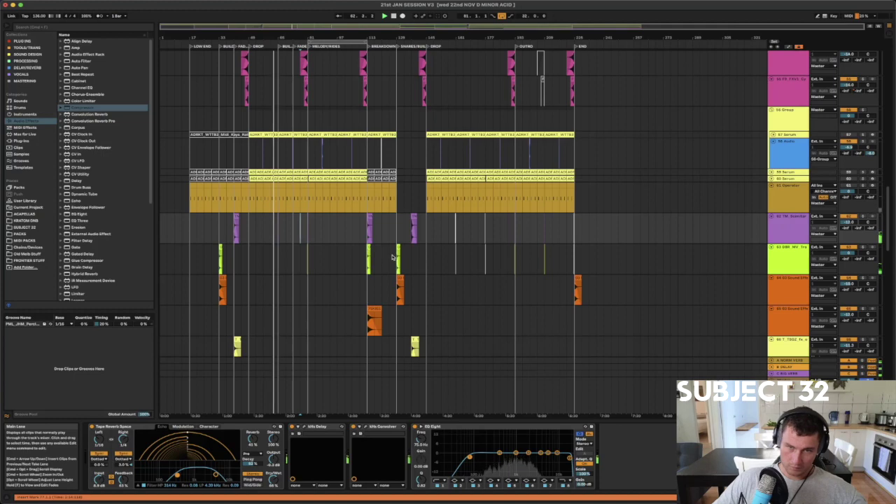
pyautogui.moveTo(392, 258); pyautogui.dragTo(406, 261)
pyautogui.click(360, 239)
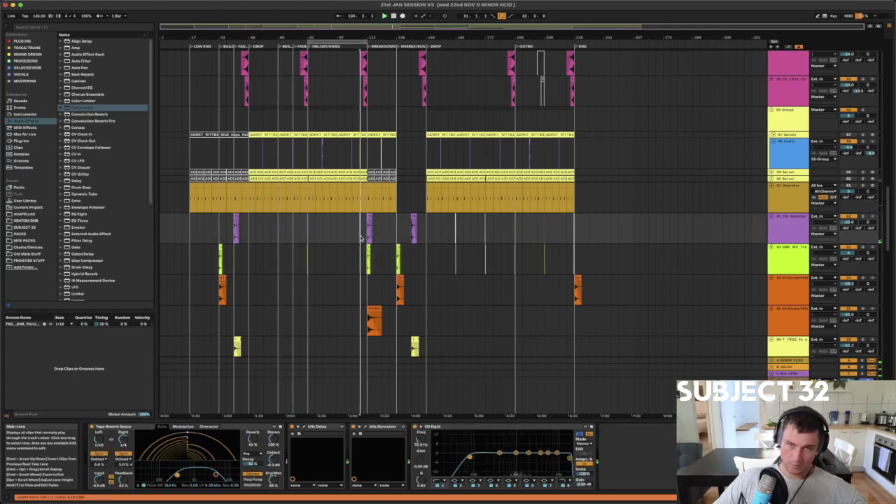
pyautogui.click(364, 254)
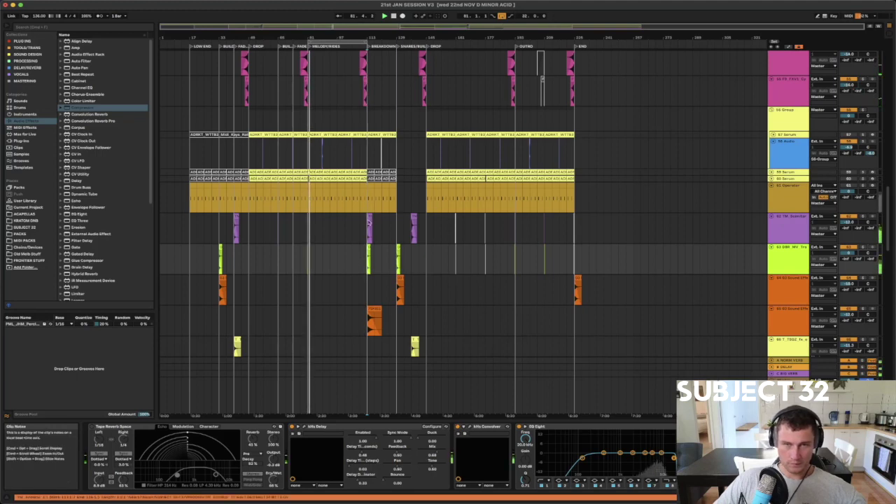
pyautogui.click(367, 235)
pyautogui.press('space')
pyautogui.press('space')
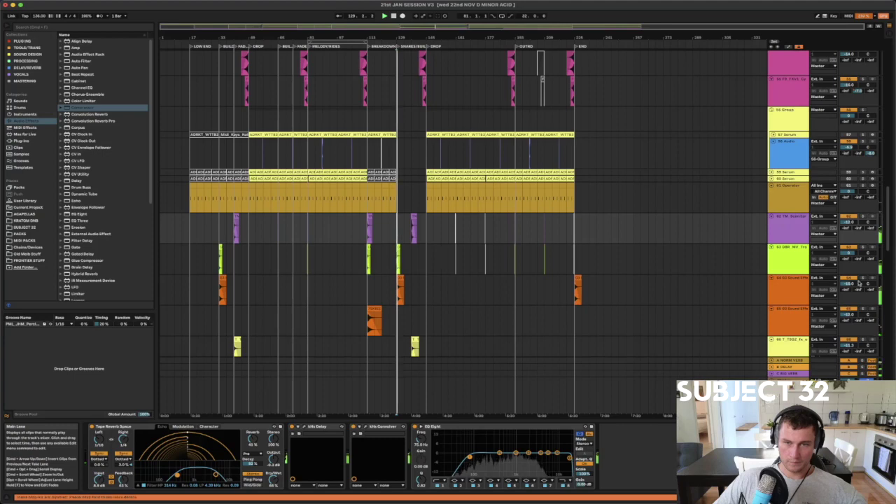
# Solo the lime FX track, and delete the deactivated purple and lime FX clips at bars 161 and 177
pyautogui.click(863, 249)
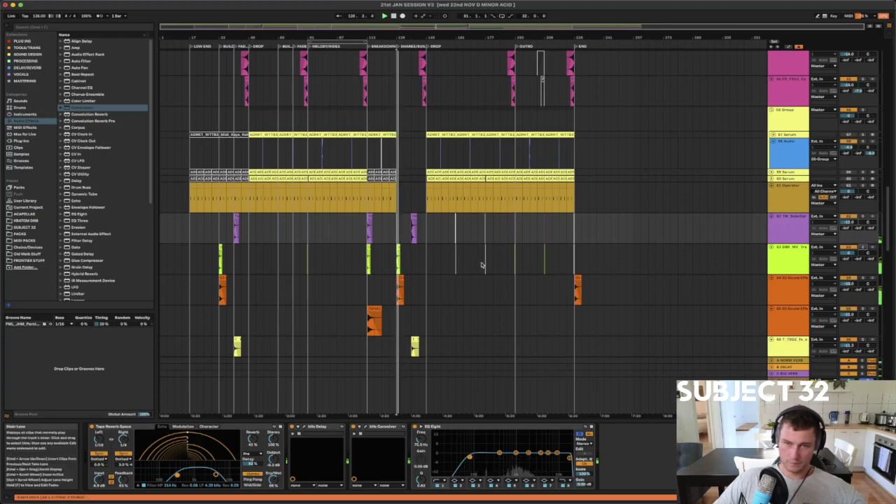
pyautogui.moveTo(446, 237); pyautogui.dragTo(521, 263)
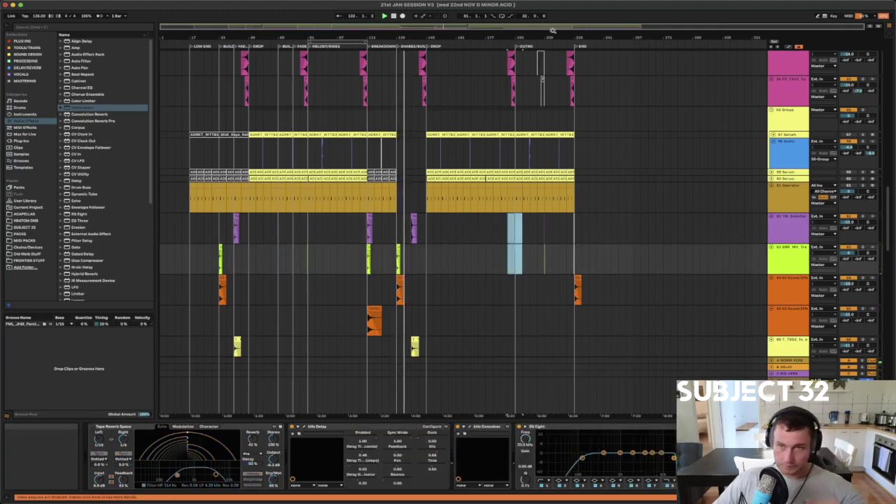
# Try moving the FX clips at bar 209 to the End marker, undo it, and delete the deactivated FX clips there
pyautogui.moveTo(563, 38); pyautogui.dragTo(478, 110)
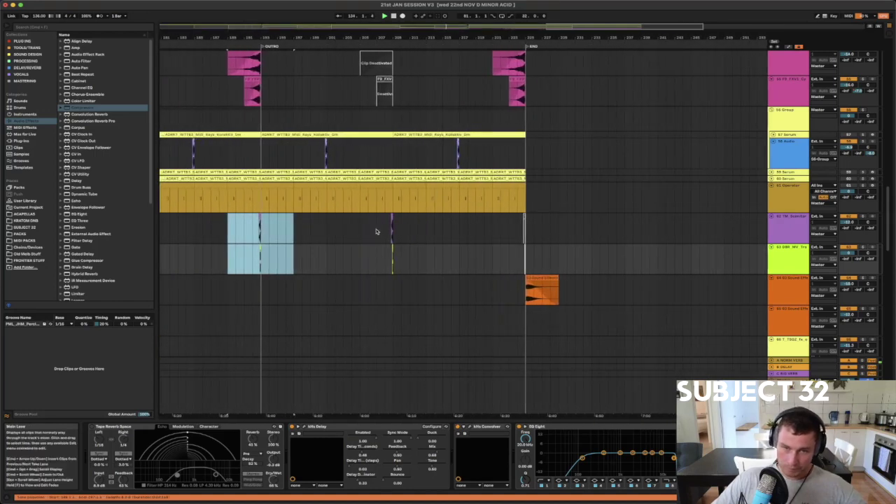
pyautogui.moveTo(375, 232); pyautogui.dragTo(398, 256)
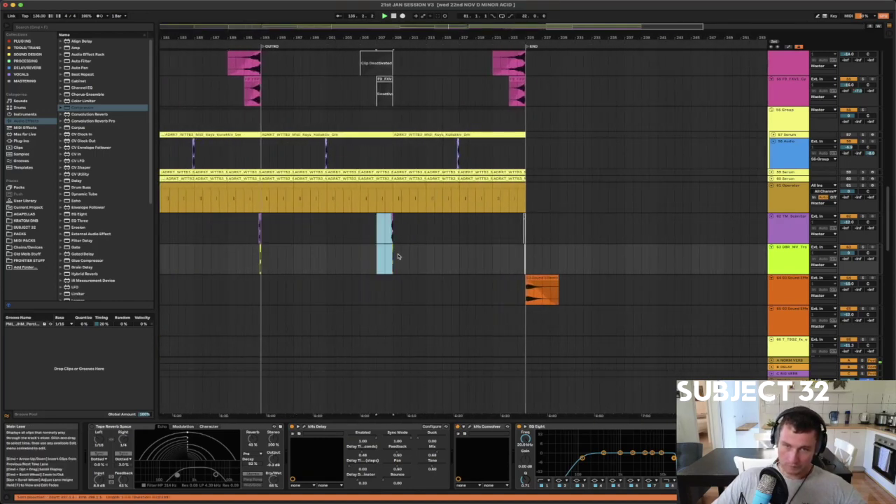
pyautogui.moveTo(393, 224); pyautogui.dragTo(523, 225)
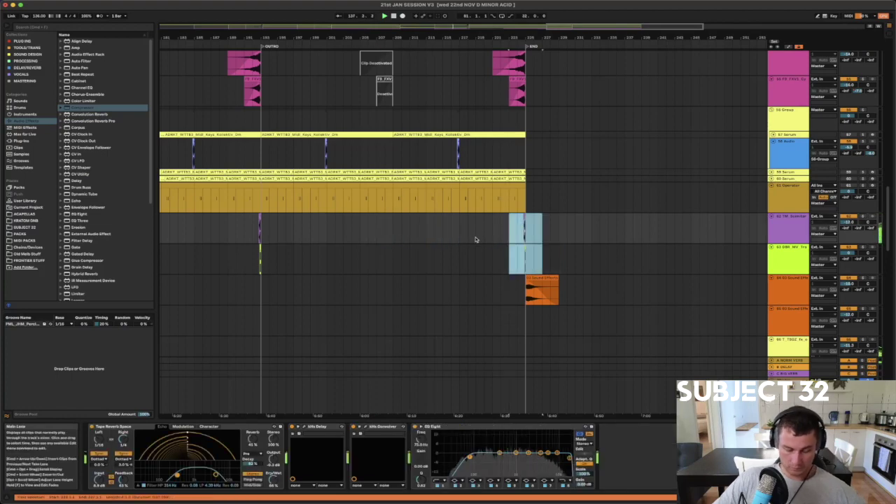
pyautogui.press('super+z')
pyautogui.press('super+shift+z')
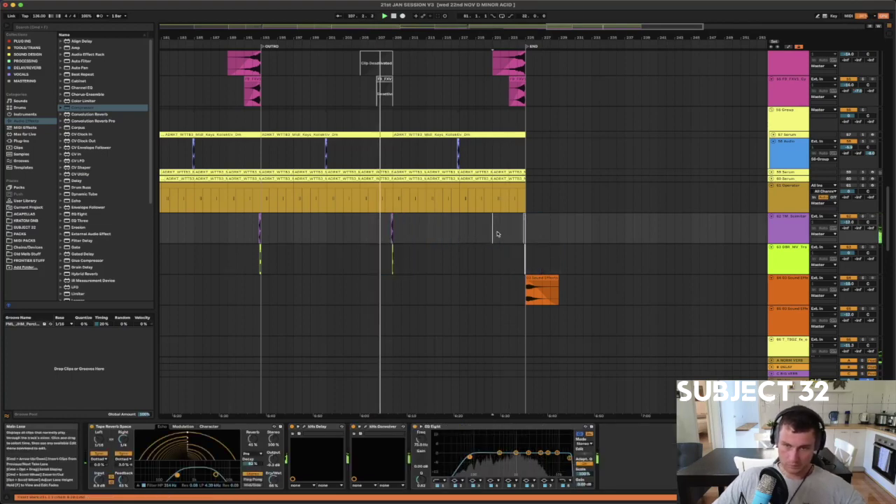
pyautogui.press('super+z')
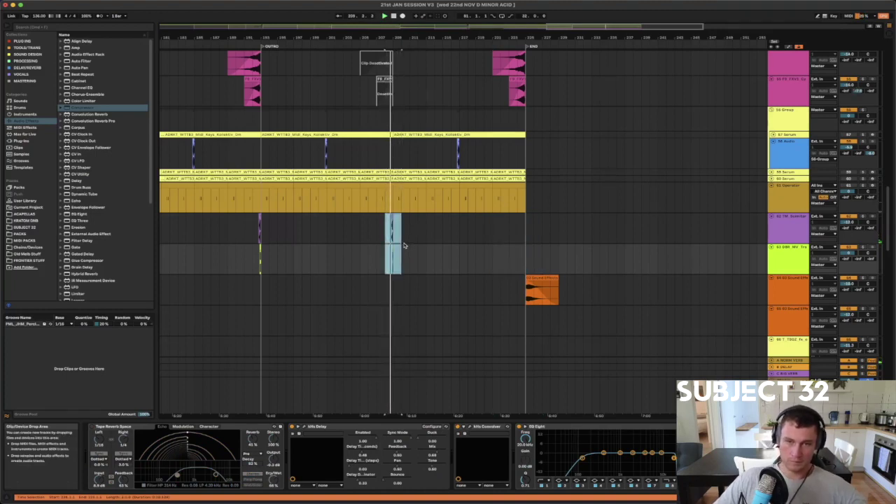
# Select the FX tracks' range around bar 209, and play the short FX clips at the start of Low End, bar 17
pyautogui.moveTo(402, 38); pyautogui.dragTo(512, 12)
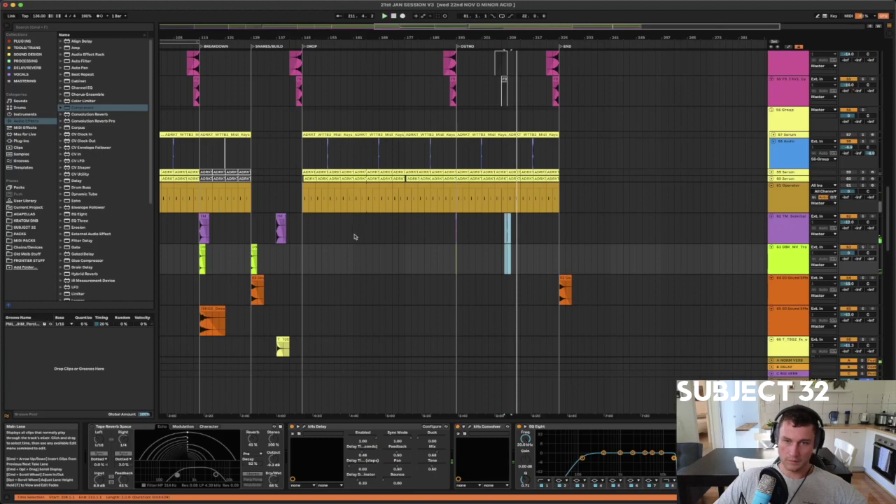
pyautogui.moveTo(379, 27); pyautogui.dragTo(421, 8)
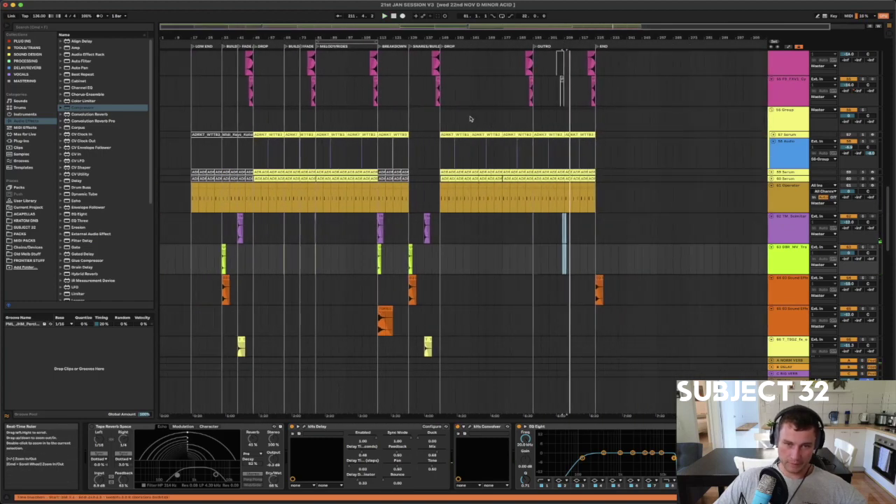
pyautogui.moveTo(559, 238); pyautogui.dragTo(568, 260)
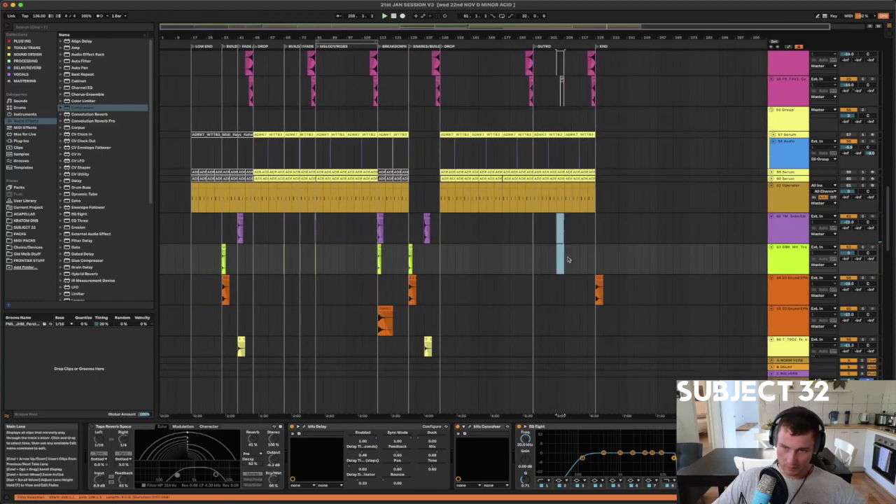
pyautogui.moveTo(184, 236); pyautogui.dragTo(198, 260)
pyautogui.press('space')
pyautogui.moveTo(191, 27); pyautogui.dragTo(191, 98)
pyautogui.click(202, 233)
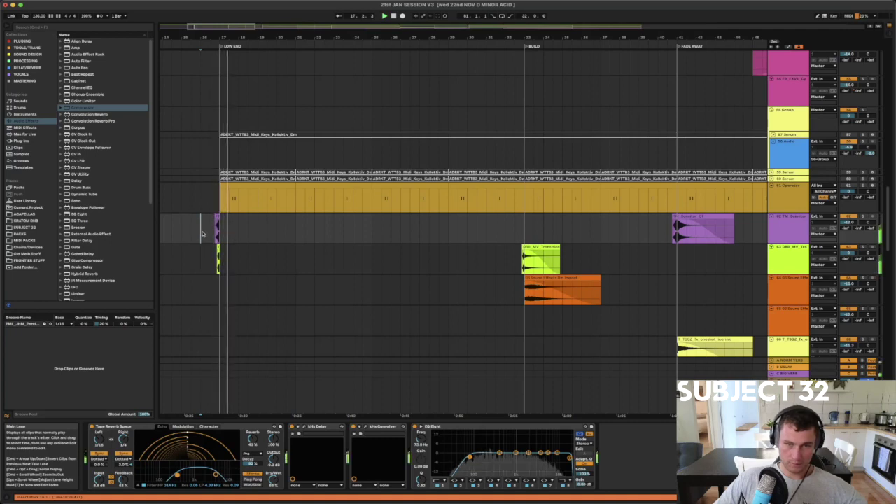
# Copy the purple and lime FX clips at bar 17 to the drop at bar 49, and play that drop and the build
pyautogui.moveTo(317, 38); pyautogui.dragTo(175, 8)
pyautogui.click(316, 238)
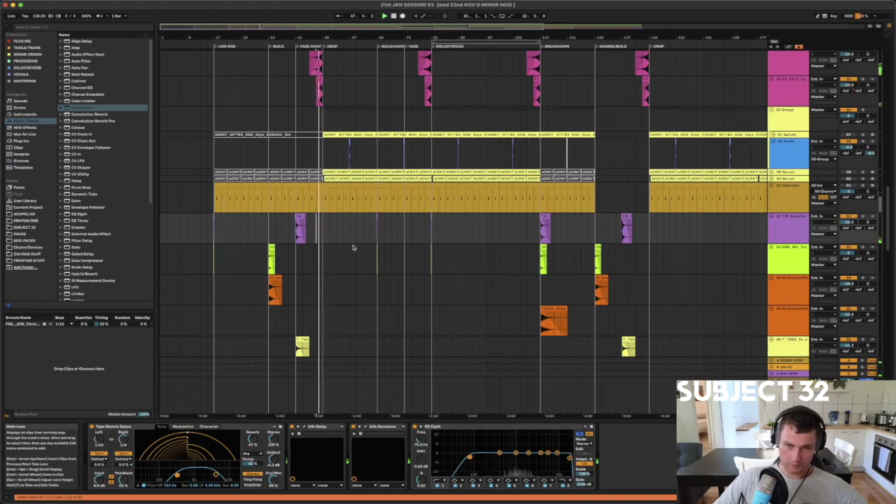
pyautogui.scroll(-3, 352, 248)
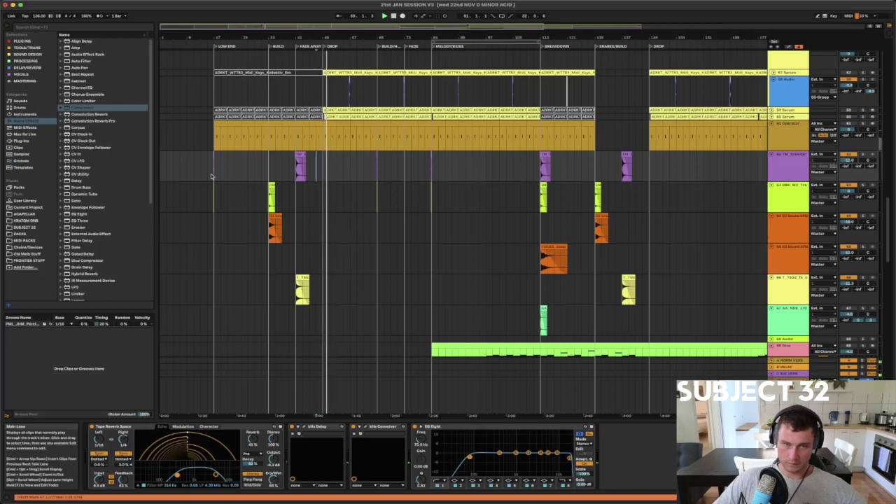
pyautogui.moveTo(204, 174); pyautogui.dragTo(221, 194)
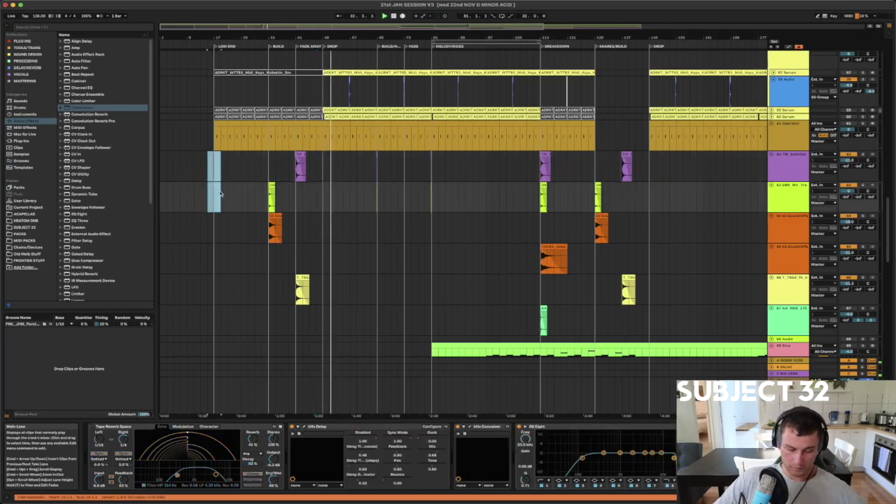
pyautogui.click(319, 175)
pyautogui.press('super+v')
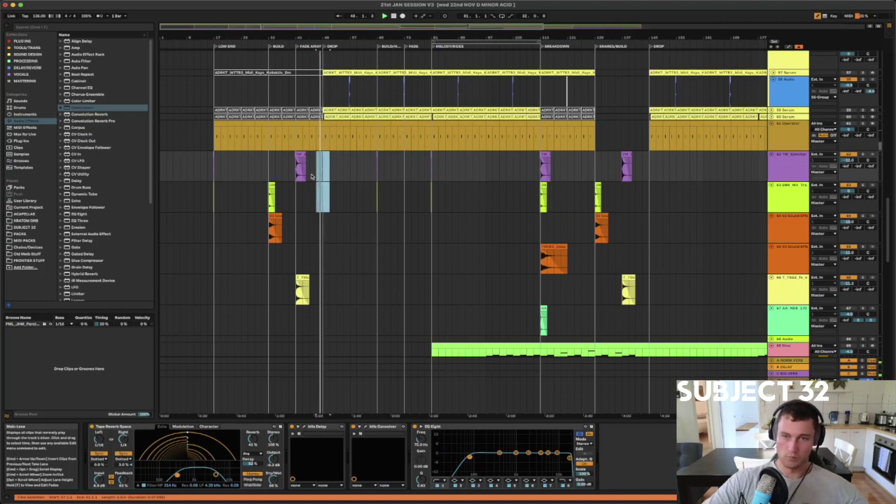
pyautogui.press('space')
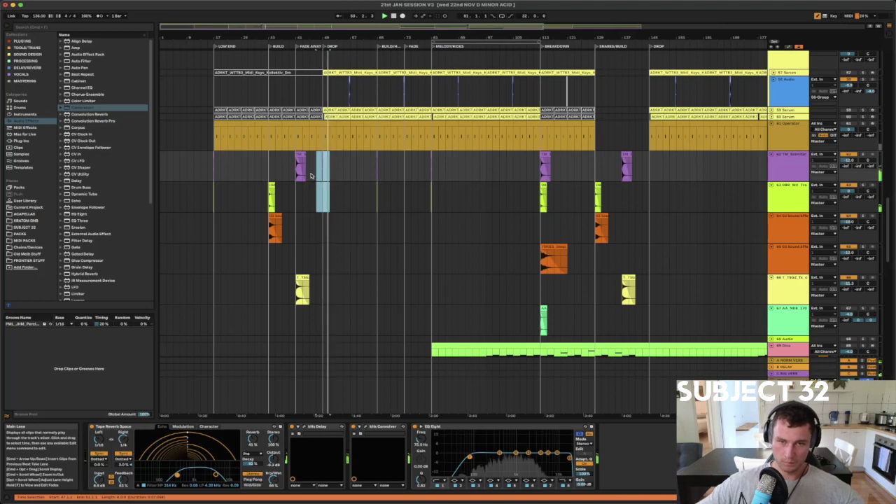
pyautogui.click(372, 172)
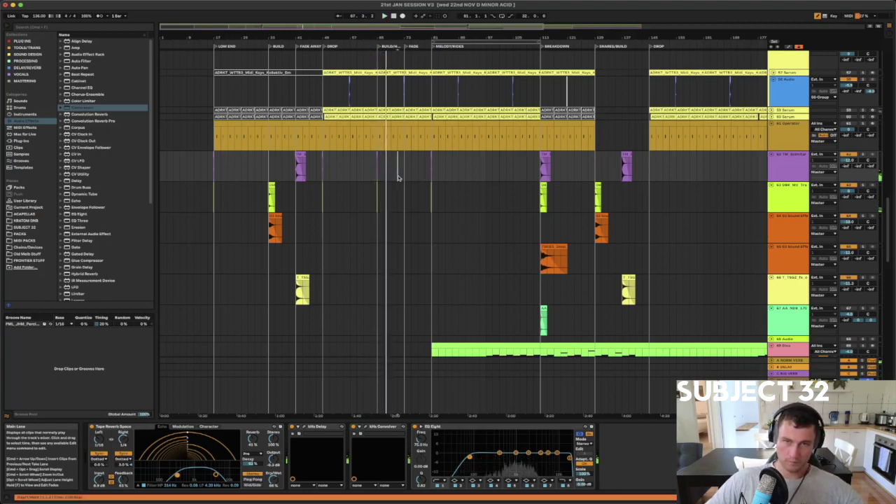
# Audition the Phase Plant track using its solo
pyautogui.scroll(-10, 397, 177)
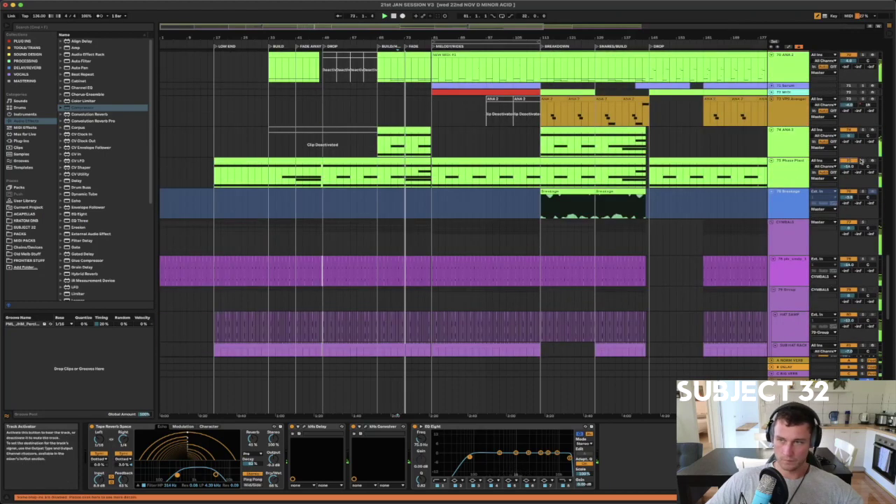
pyautogui.click(864, 161)
pyautogui.click(863, 161)
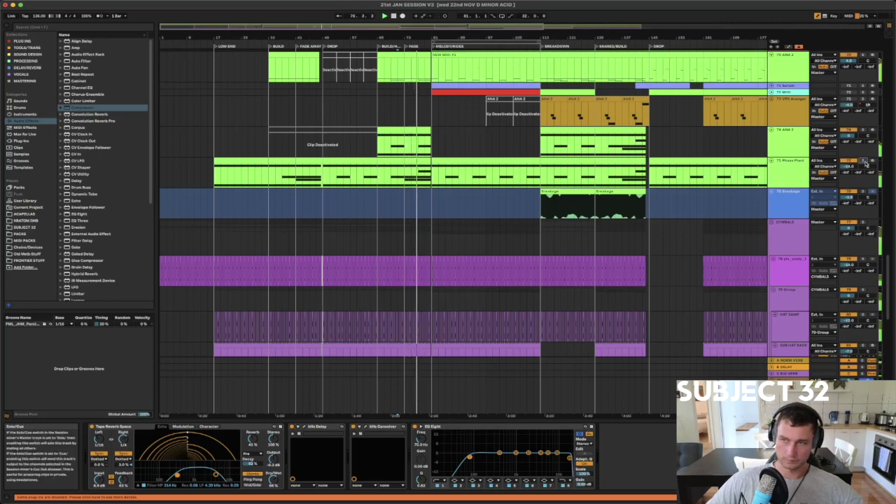
# Show the Phase Plant track's devices and end its solo to hear it within the full mix
pyautogui.click(789, 168)
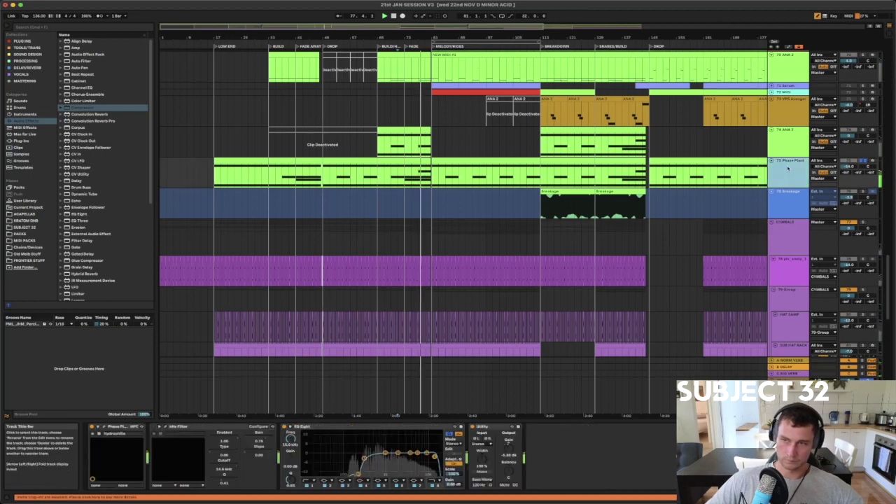
pyautogui.click(863, 161)
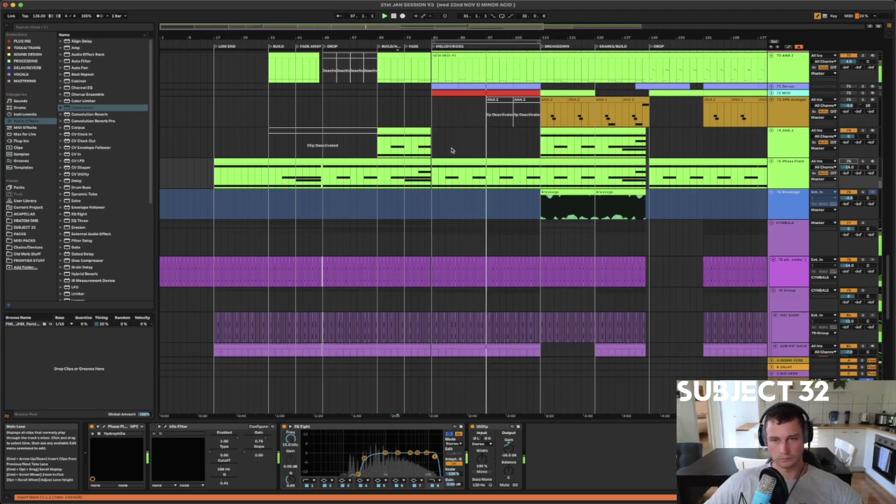
# Open the ANA 2 track's MIDI clips at Melody/Rides and from the Breakdown on to examine their notes during playback
pyautogui.moveTo(525, 38); pyautogui.dragTo(339, 39)
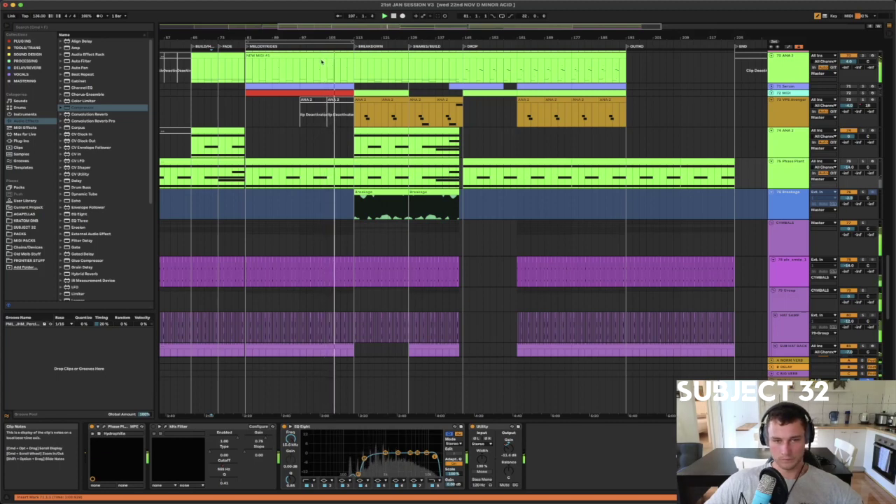
pyautogui.click(317, 58)
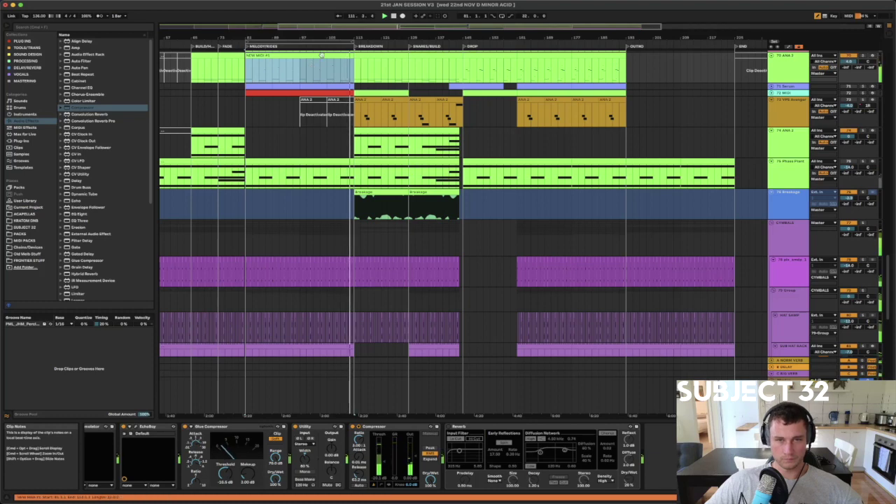
pyautogui.doubleClick(318, 58)
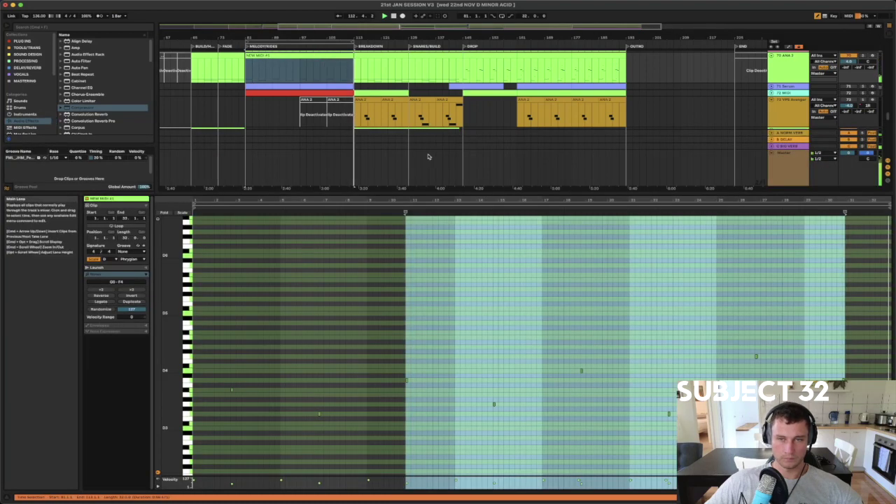
pyautogui.click(392, 71)
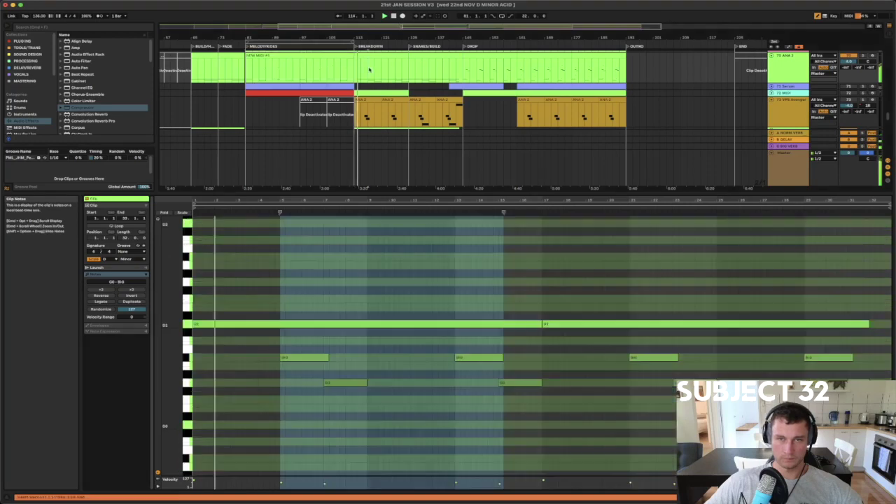
pyautogui.click(455, 68)
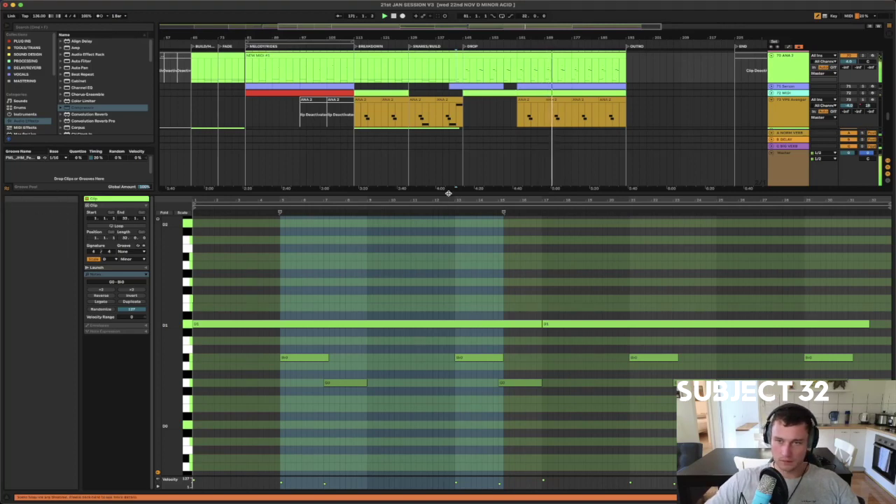
# Enlarge the arrangement area above the clip notes and fold the 27 Serum track
pyautogui.moveTo(448, 193); pyautogui.dragTo(452, 306)
pyautogui.scroll(3, 546, 182)
pyautogui.scroll(-2, 581, 94)
pyautogui.scroll(4, 581, 95)
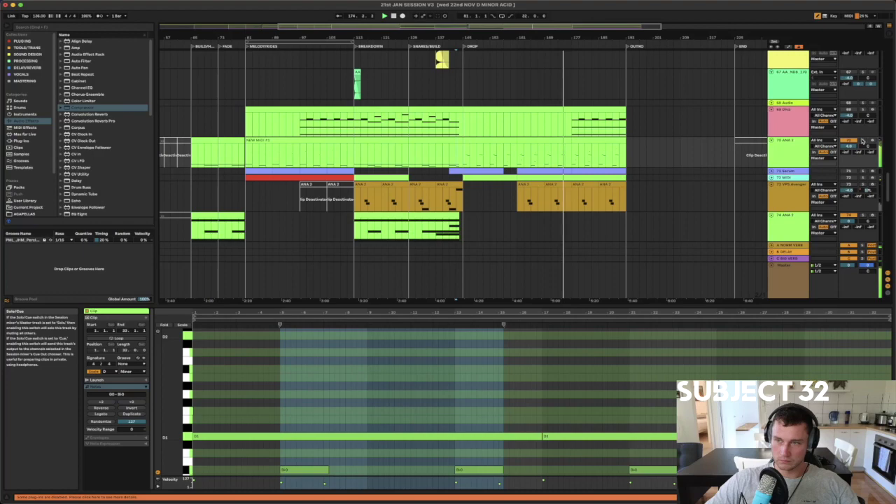
pyautogui.scroll(15, 648, 164)
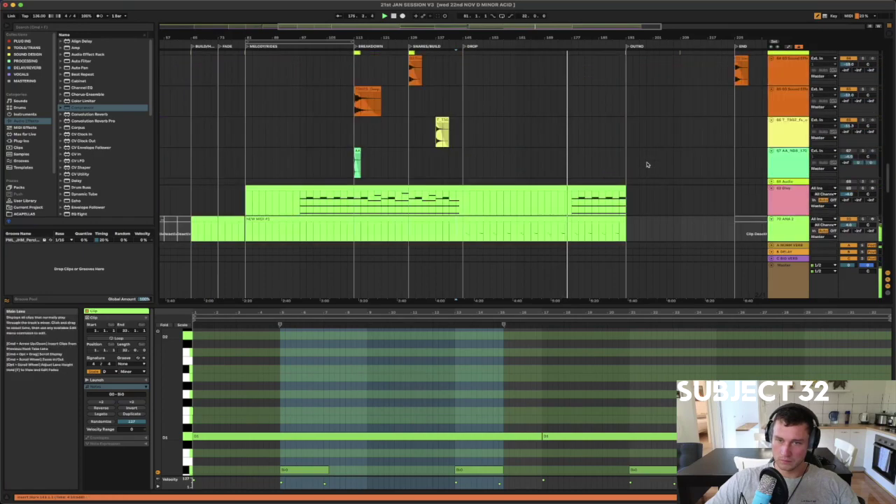
pyautogui.scroll(-6, 648, 165)
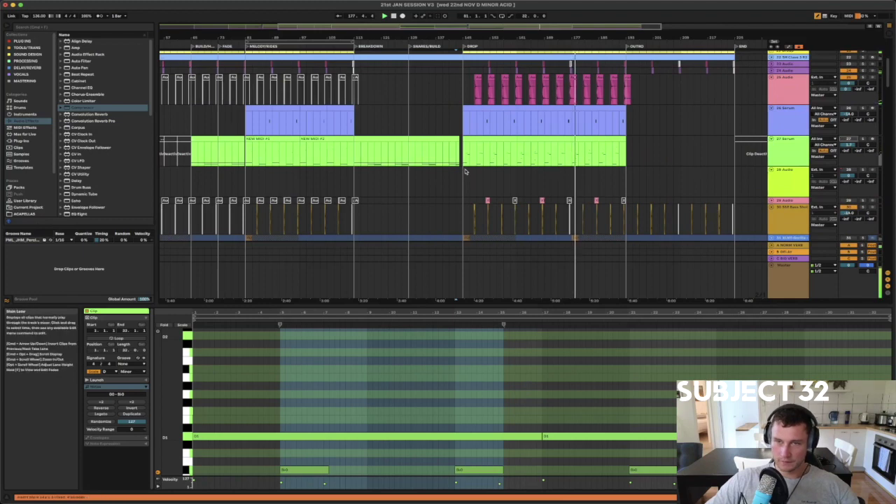
pyautogui.click(772, 139)
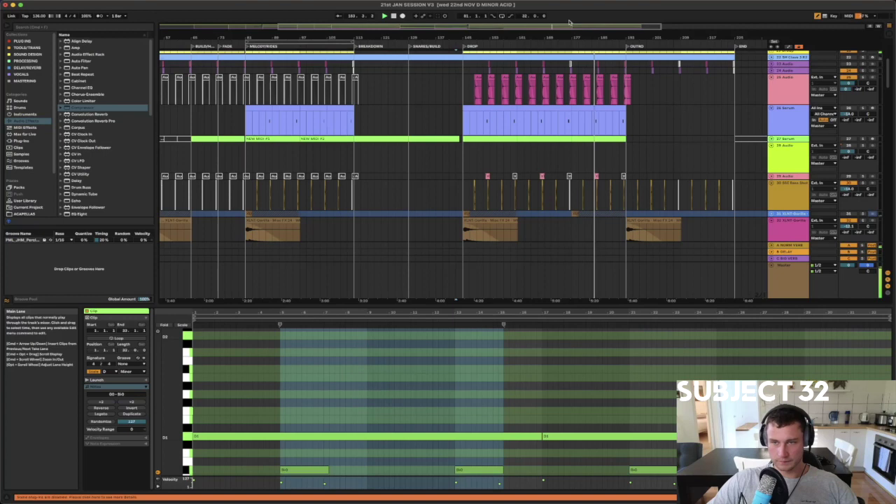
# Audition the LOW END PRINT track around the Outro using its solo
pyautogui.moveTo(679, 37); pyautogui.dragTo(553, 29)
pyautogui.moveTo(491, 38); pyautogui.dragTo(492, 38)
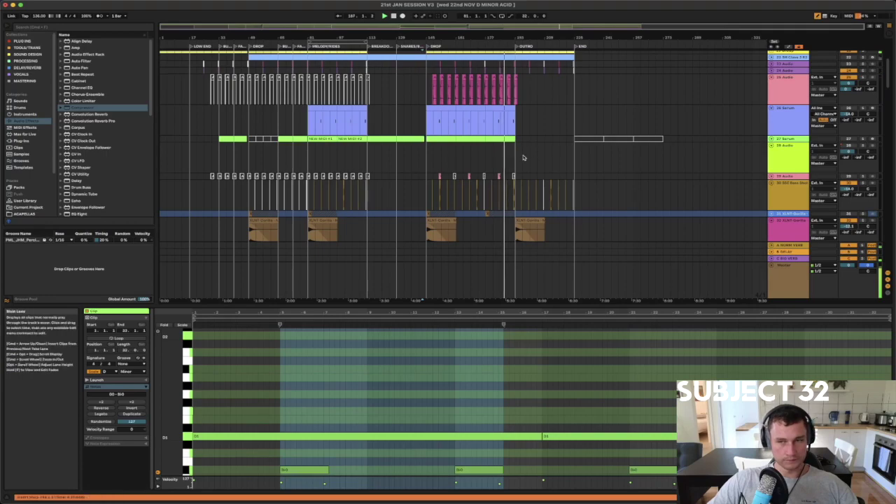
pyautogui.scroll(5, 519, 154)
pyautogui.moveTo(504, 49); pyautogui.dragTo(450, 128)
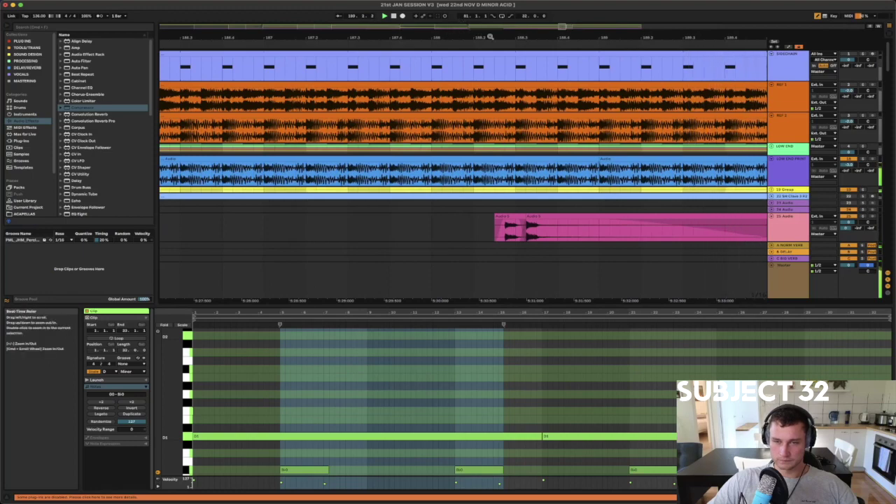
pyautogui.moveTo(491, 37); pyautogui.dragTo(491, 14)
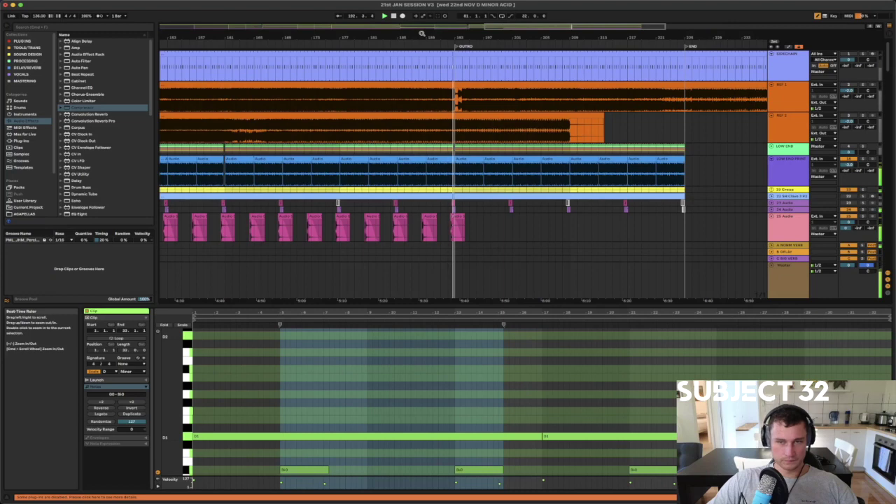
pyautogui.click(863, 160)
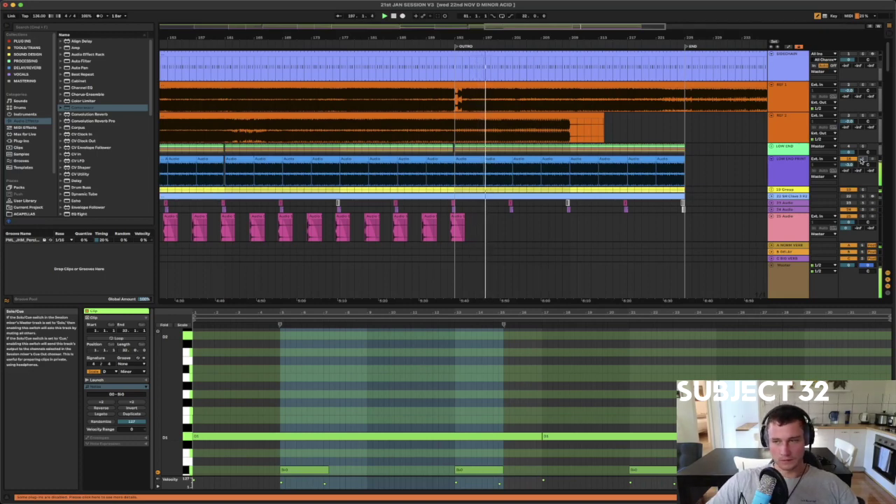
# Compare the device chains of the LOW END group and the LOW END PRINT track
pyautogui.click(779, 151)
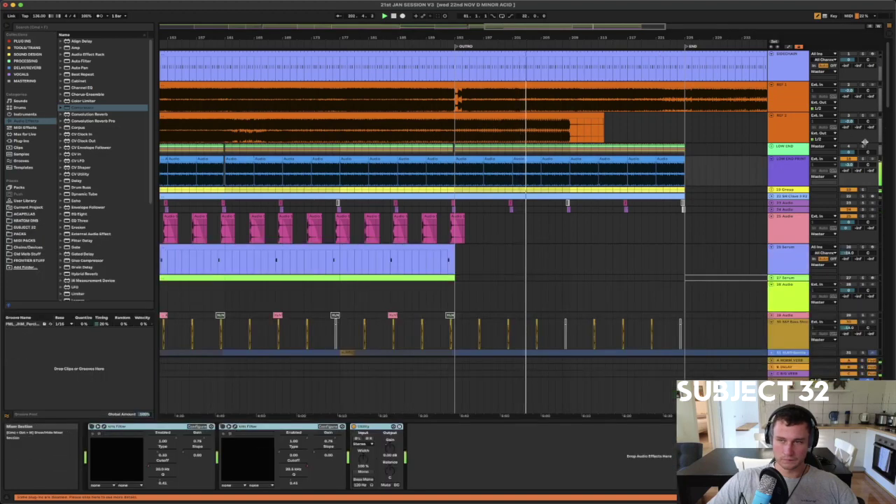
pyautogui.click(778, 151)
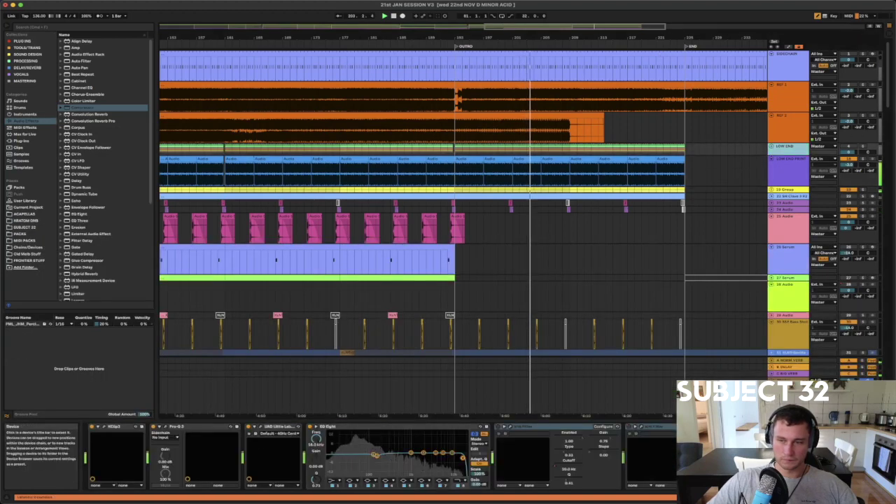
pyautogui.click(796, 168)
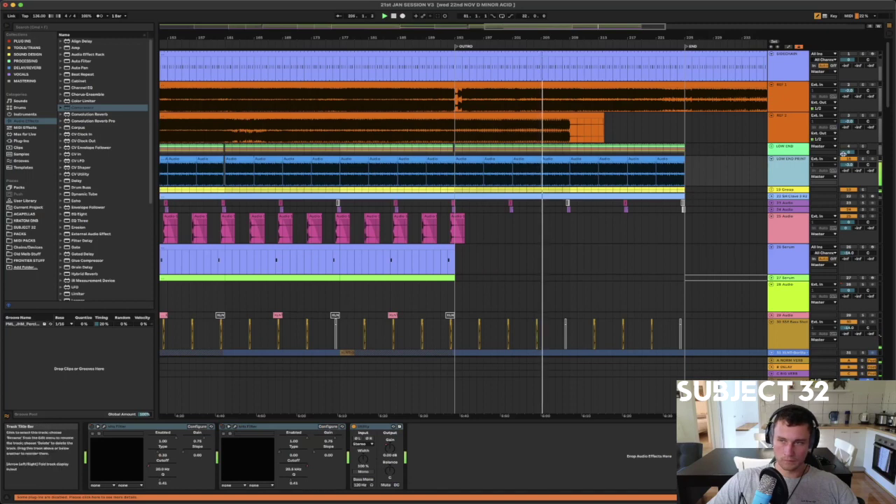
# Add an Auto Filter to the end of the LOW END PRINT chain and make it a high-pass at about 113 Hz
pyautogui.click(74, 62)
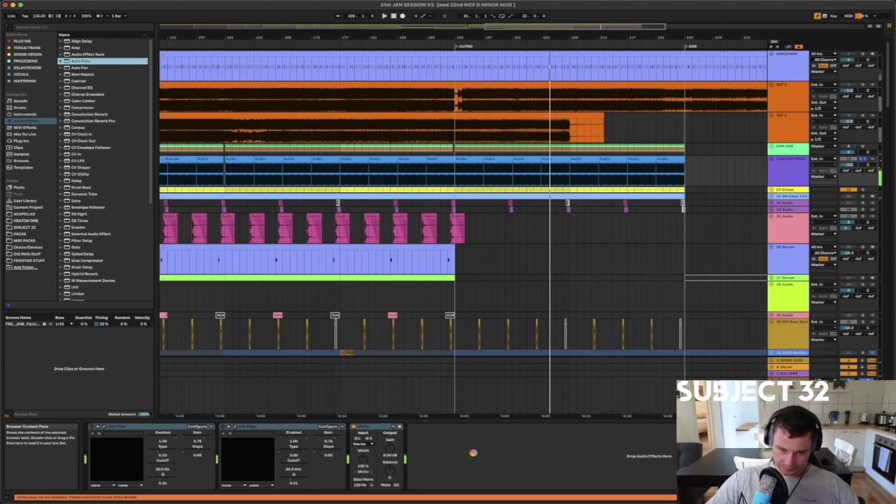
pyautogui.click(434, 473)
pyautogui.press('space')
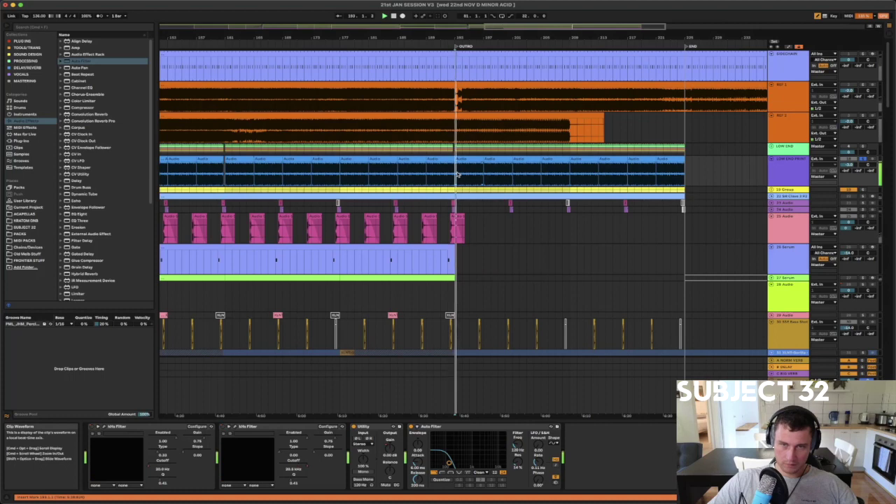
pyautogui.click(443, 473)
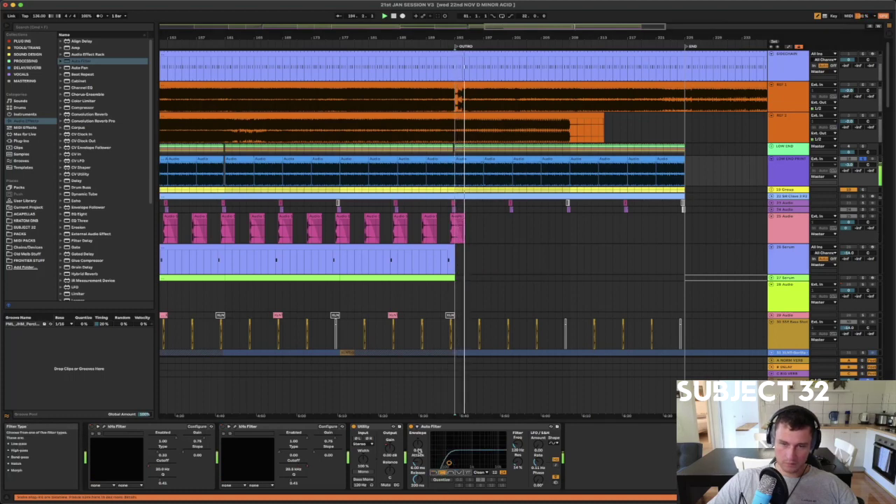
pyautogui.moveTo(517, 444)
pyautogui.mouseDown()
pyautogui.moveTo(518, 420)
pyautogui.moveTo(517, 444)
pyautogui.mouseUp()
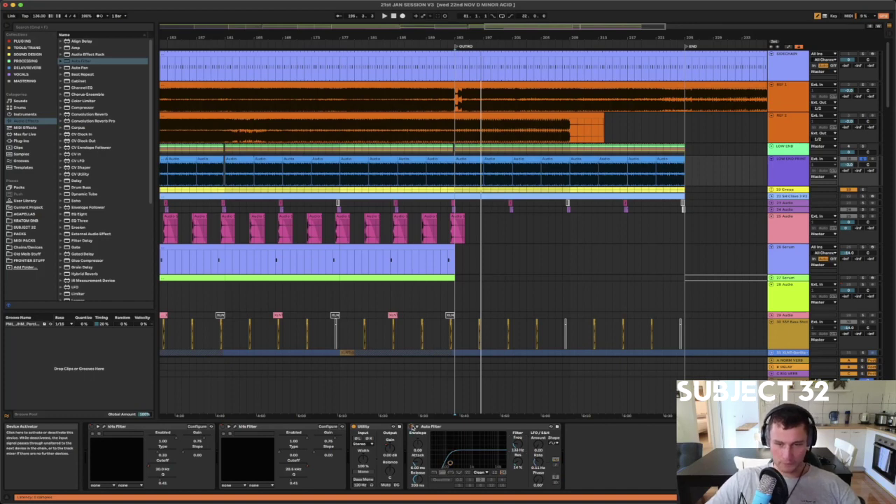
# Compare the low end from the Outro with the Auto Filter on and bypassed, using its low-pass mode, and deactivate the filter
pyautogui.press('space')
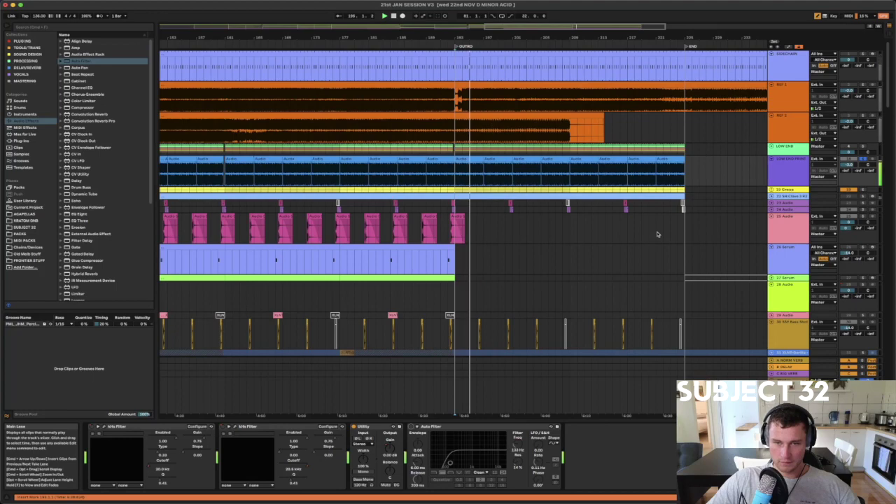
pyautogui.moveTo(467, 37); pyautogui.dragTo(466, 92)
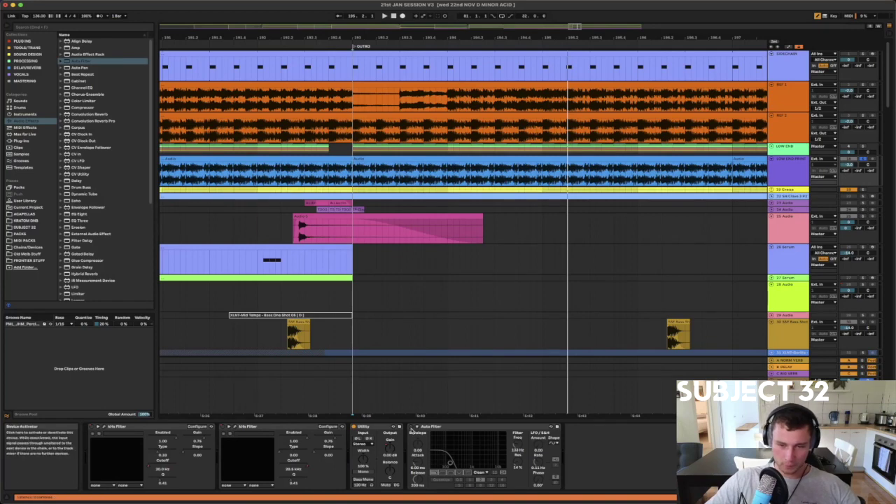
pyautogui.click(410, 430)
pyautogui.press('space')
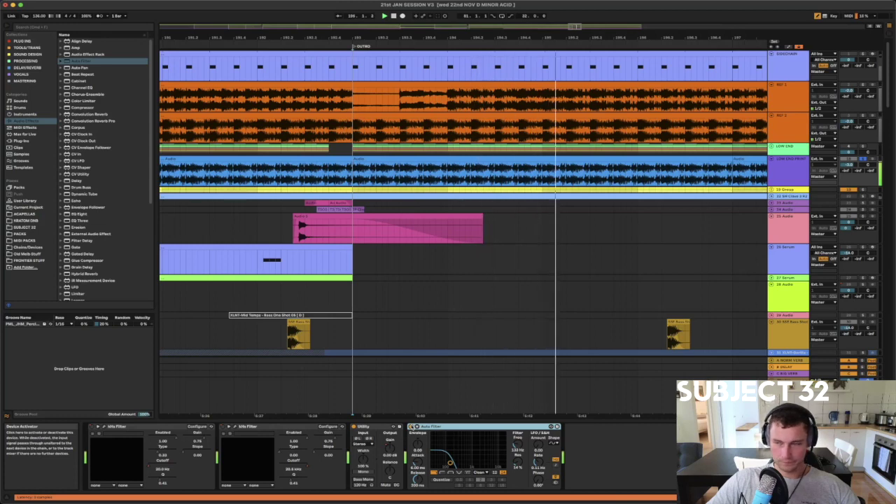
pyautogui.press('space')
pyautogui.click(411, 426)
# Look over the whole arrangement's tracks from the low end to the claps, and fold the CYMBALS group
pyautogui.moveTo(498, 37)
pyautogui.mouseDown()
pyautogui.moveTo(498, 14)
pyautogui.moveTo(498, 28)
pyautogui.mouseUp()
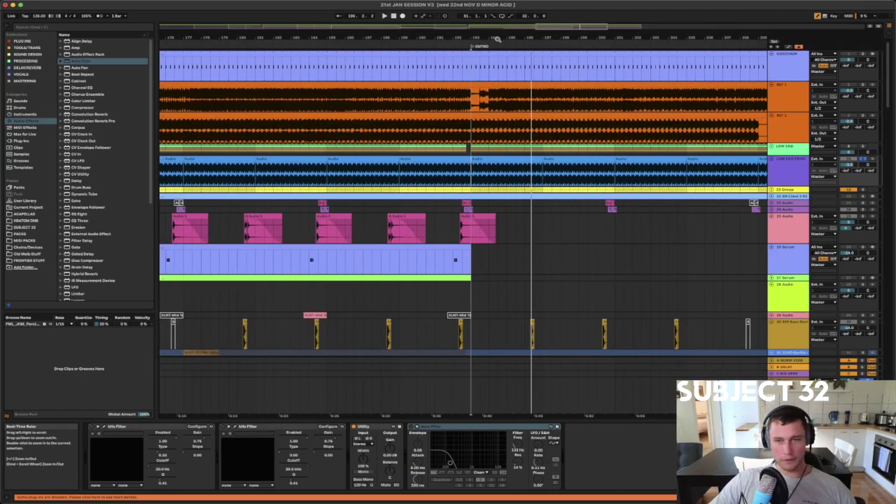
pyautogui.moveTo(526, 35); pyautogui.dragTo(526, 14)
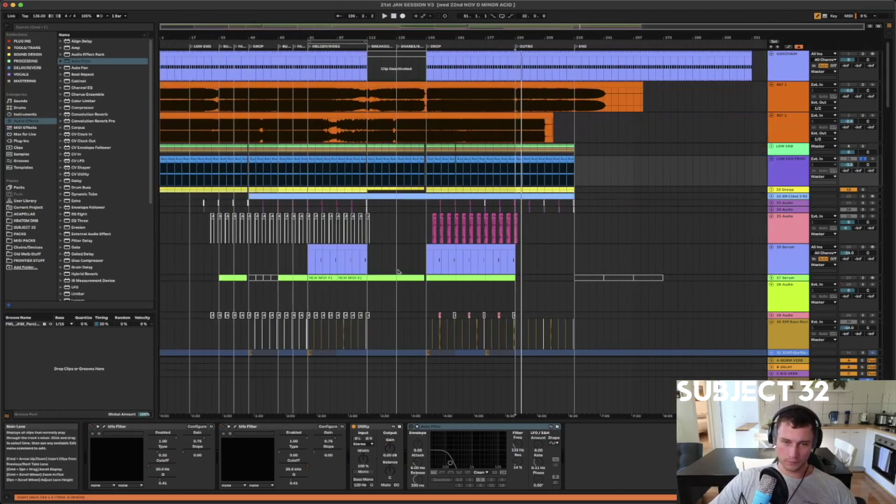
pyautogui.scroll(-20, 384, 278)
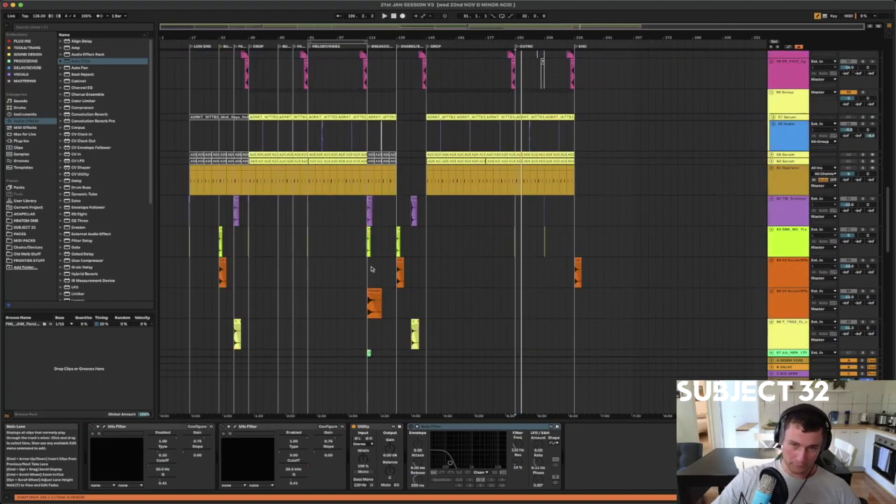
pyautogui.scroll(-8, 371, 269)
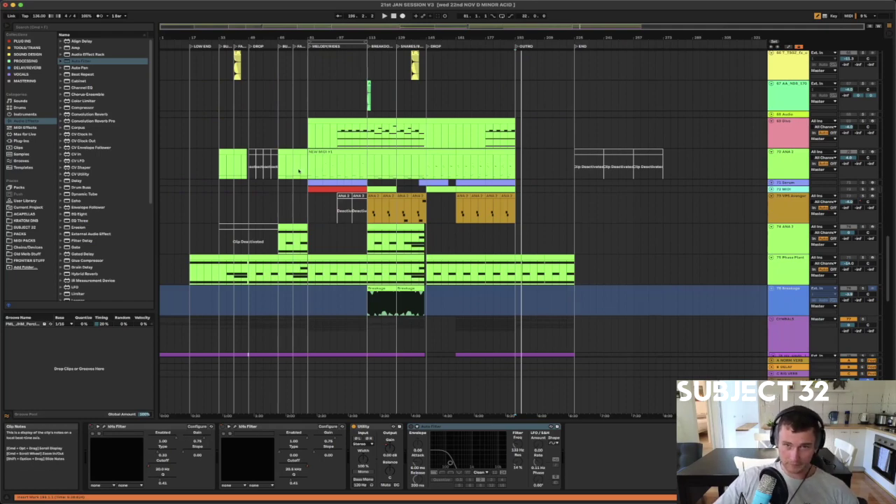
pyautogui.scroll(-5, 795, 126)
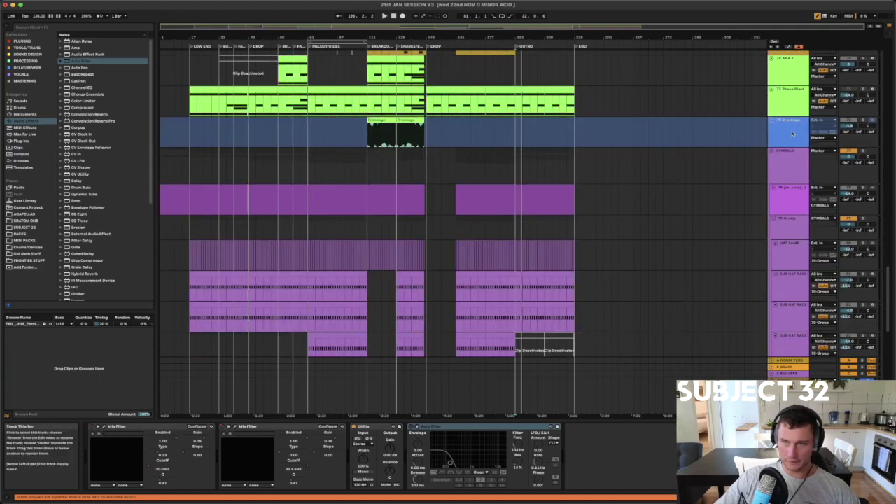
pyautogui.click(773, 152)
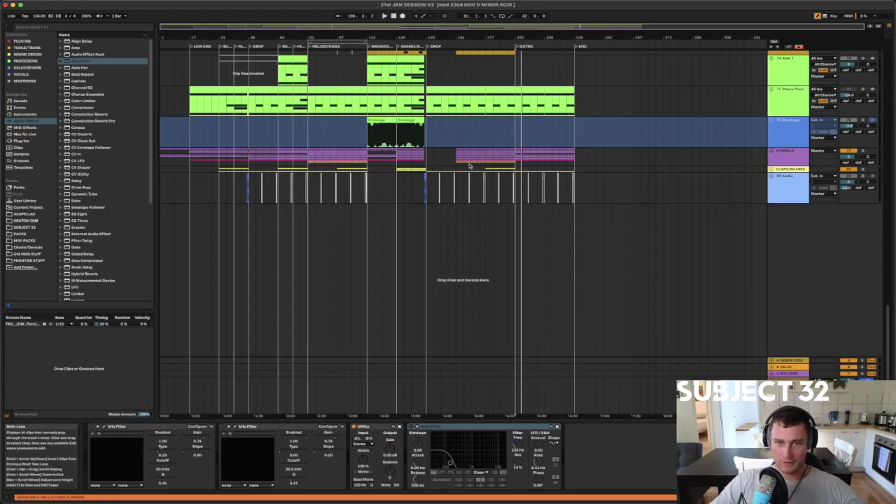
pyautogui.scroll(20, 558, 180)
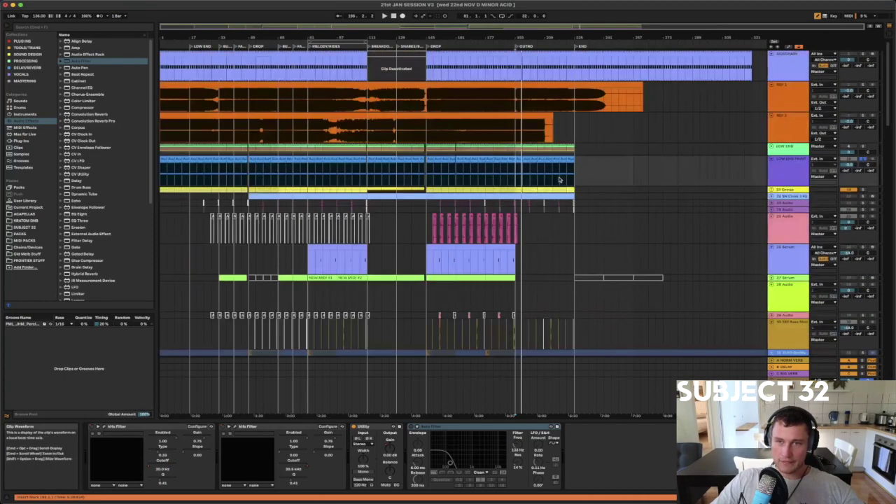
pyautogui.scroll(-10, 491, 217)
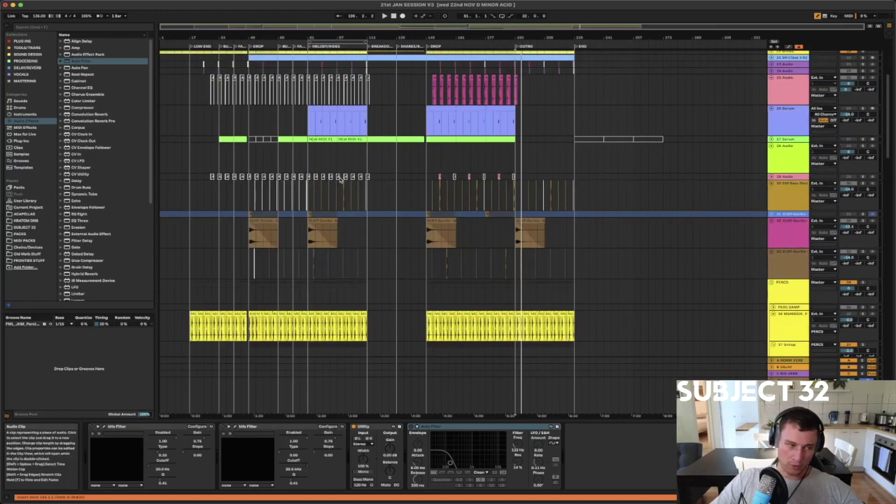